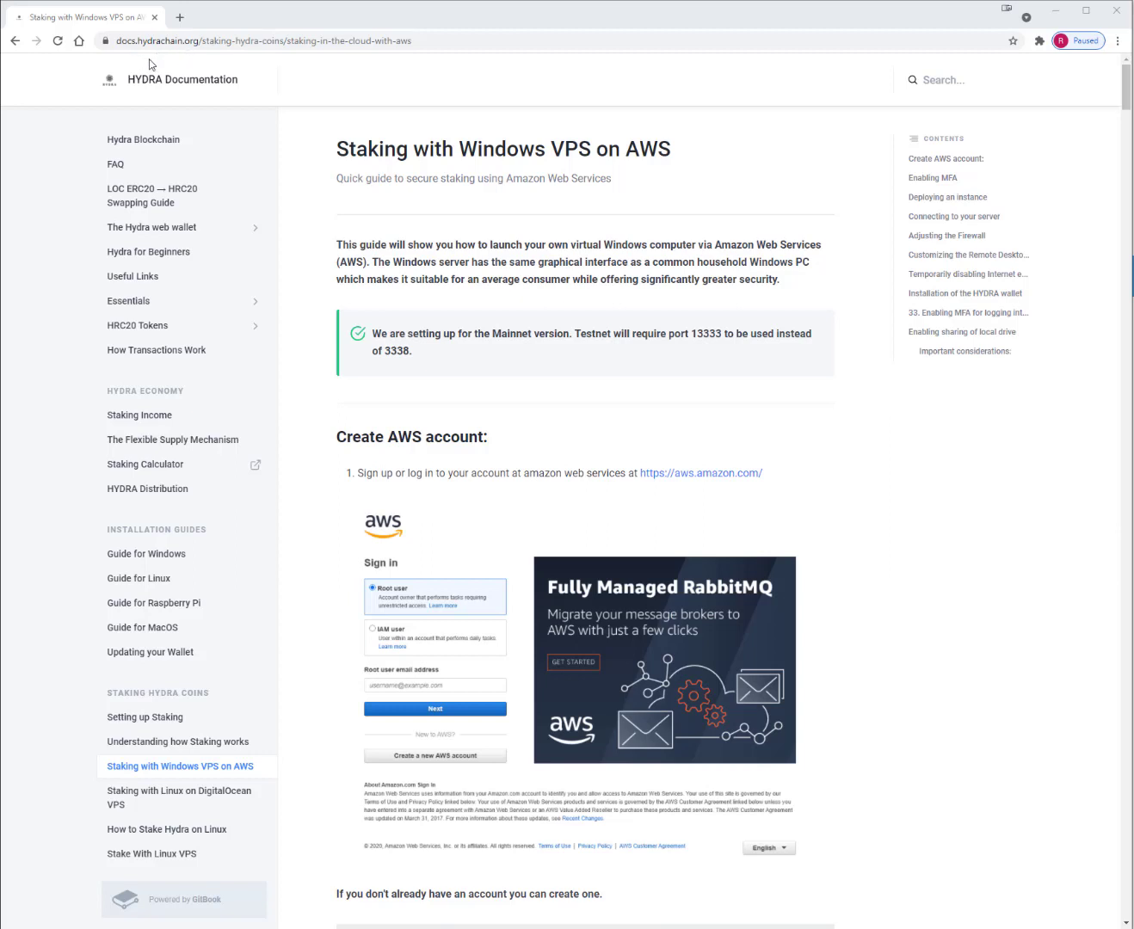
- Minimize the Hydra documentation window to reveal the Google search for aws
{"action": "left_click", "coordinate": [1054, 10]}
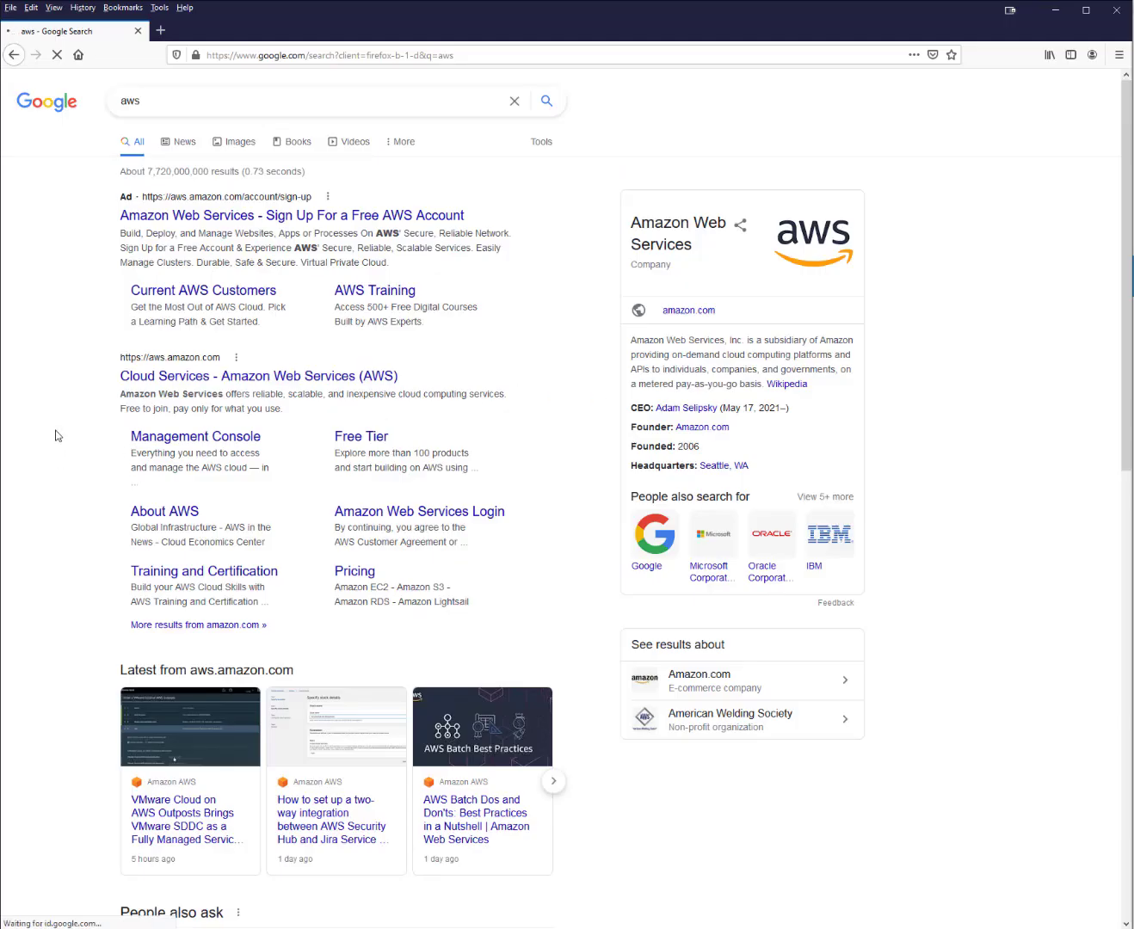
- Open the Amazon Web Services site from the results and choose Complete Sign Up
{"action": "left_click", "coordinate": [179, 378]}
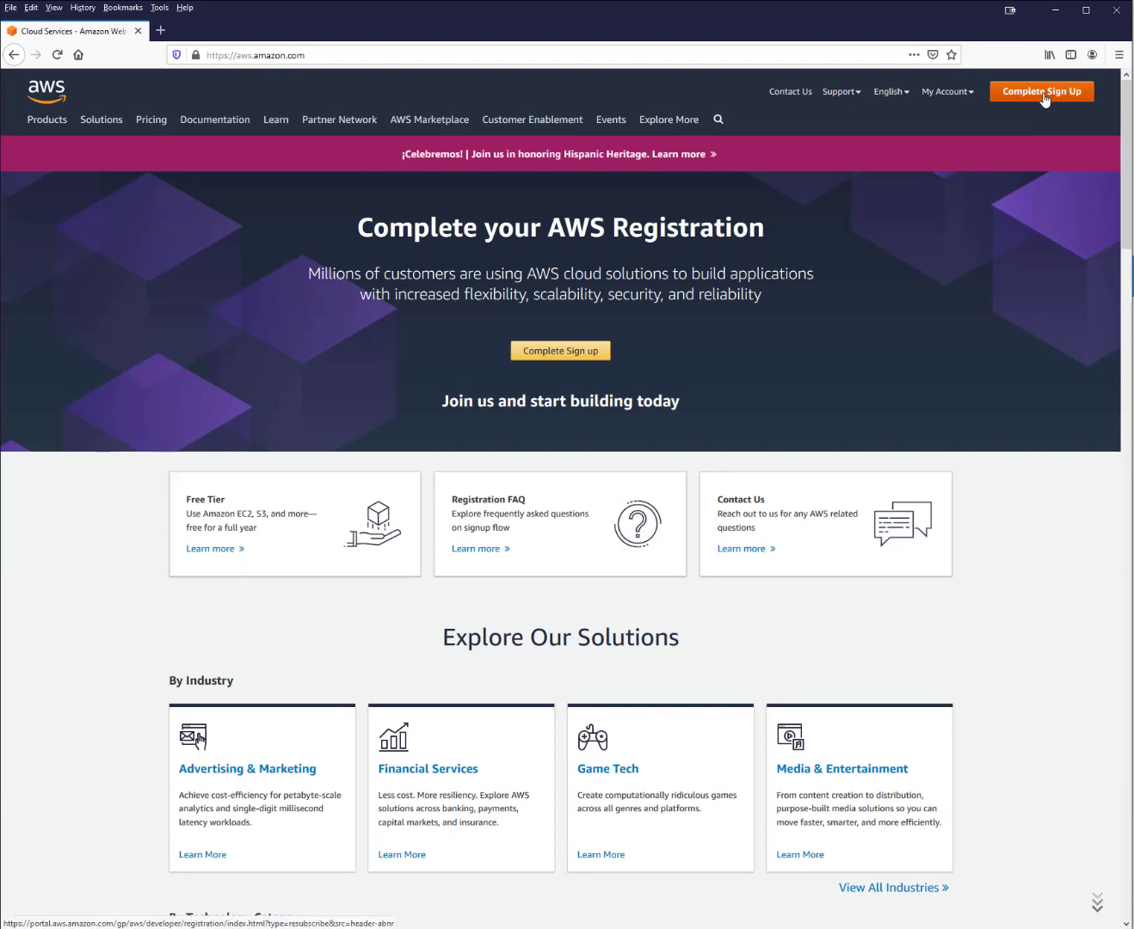
{"action": "left_click", "coordinate": [1045, 94]}
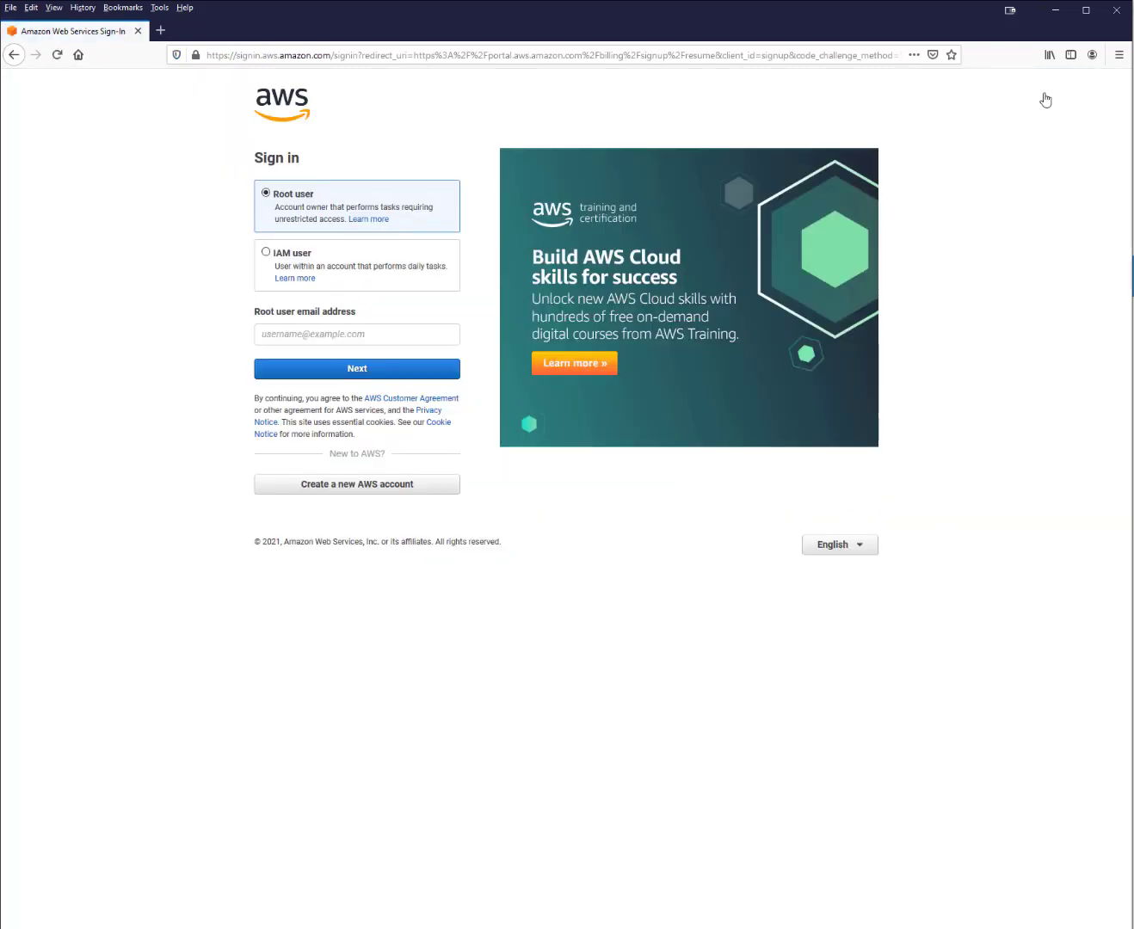
- Start a new AWS account with the email, password, and account name Hydra
{"action": "left_click", "coordinate": [368, 502]}
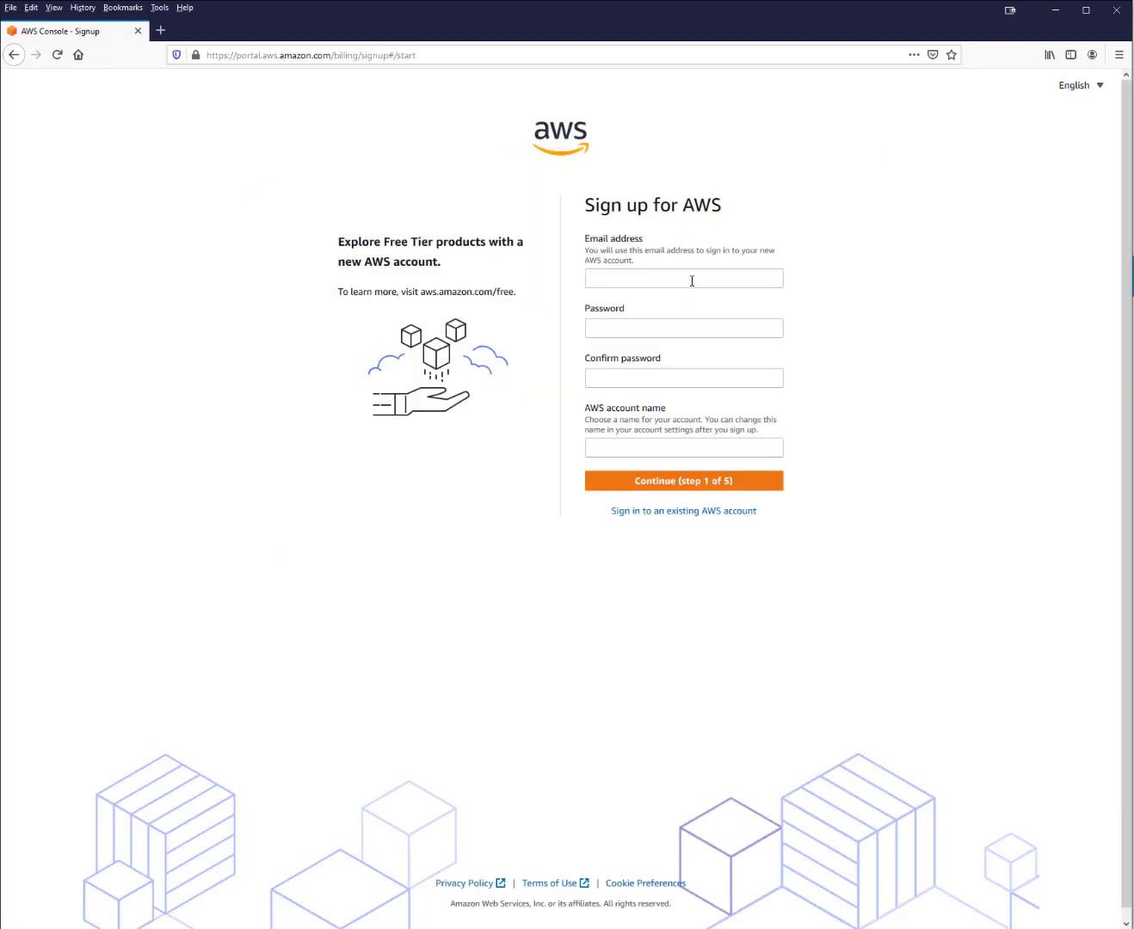
{"action": "left_click", "coordinate": [691, 281]}
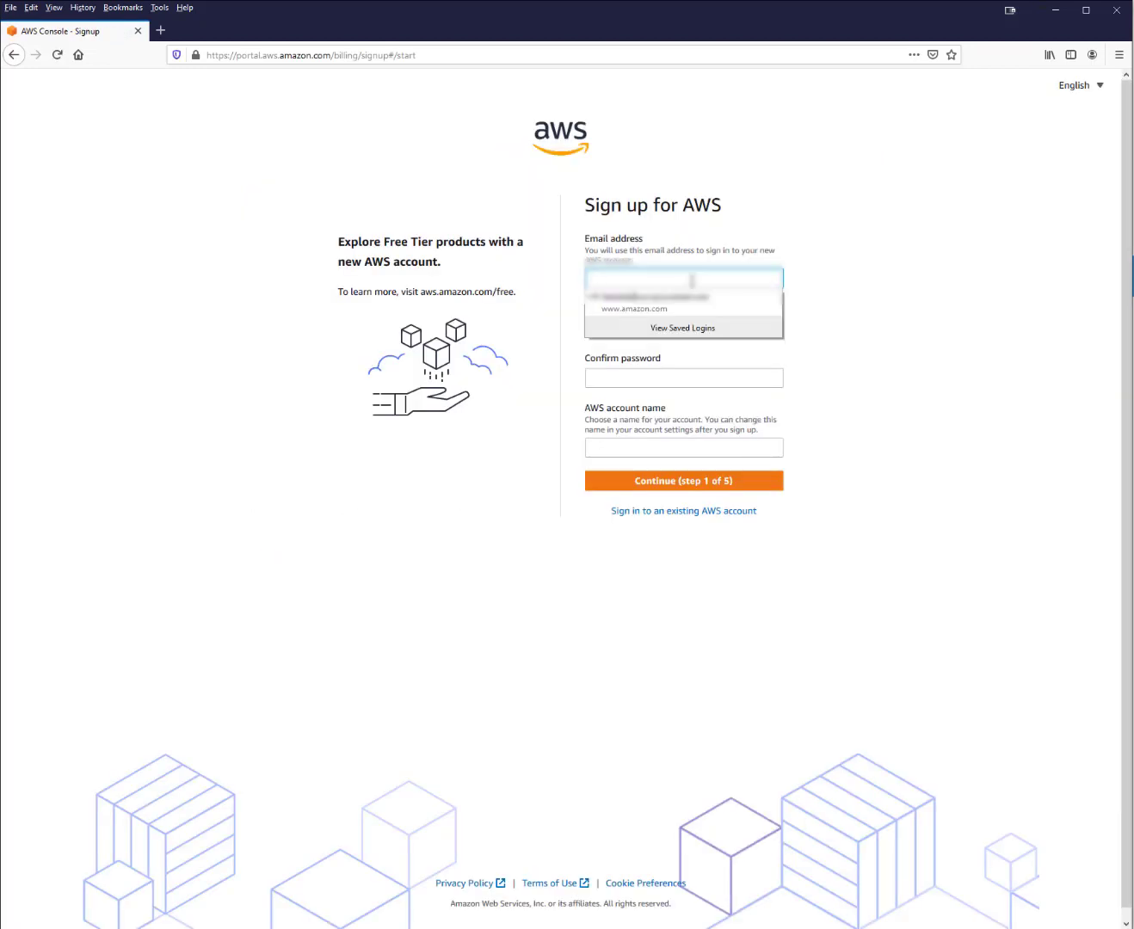
{"action": "type", "text": "[blurred]@[blurred].com"}
{"action": "key", "text": "Tab"}
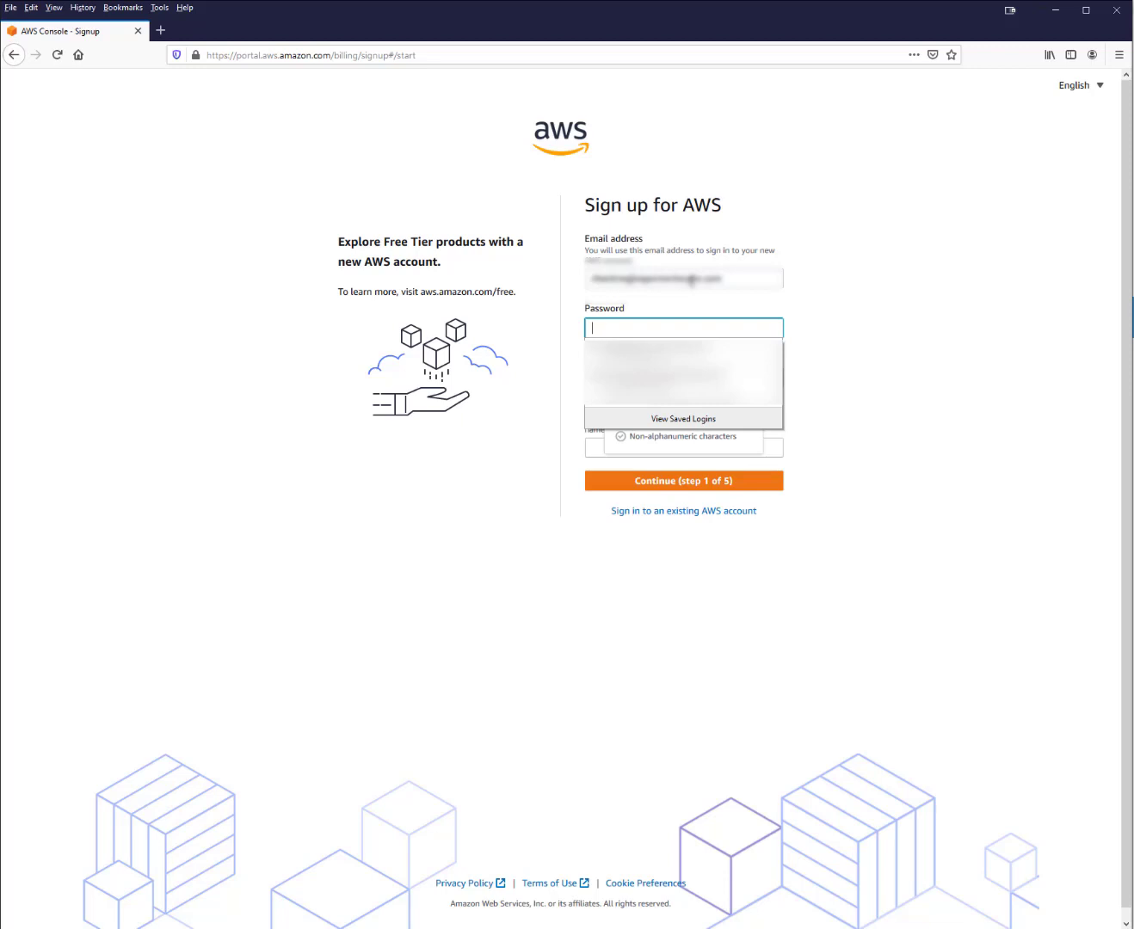
{"action": "type", "text": "••••••••••"}
{"action": "key", "text": "Tab"}
{"action": "type", "text": "••••••••••"}
{"action": "left_click", "coordinate": [647, 450]}
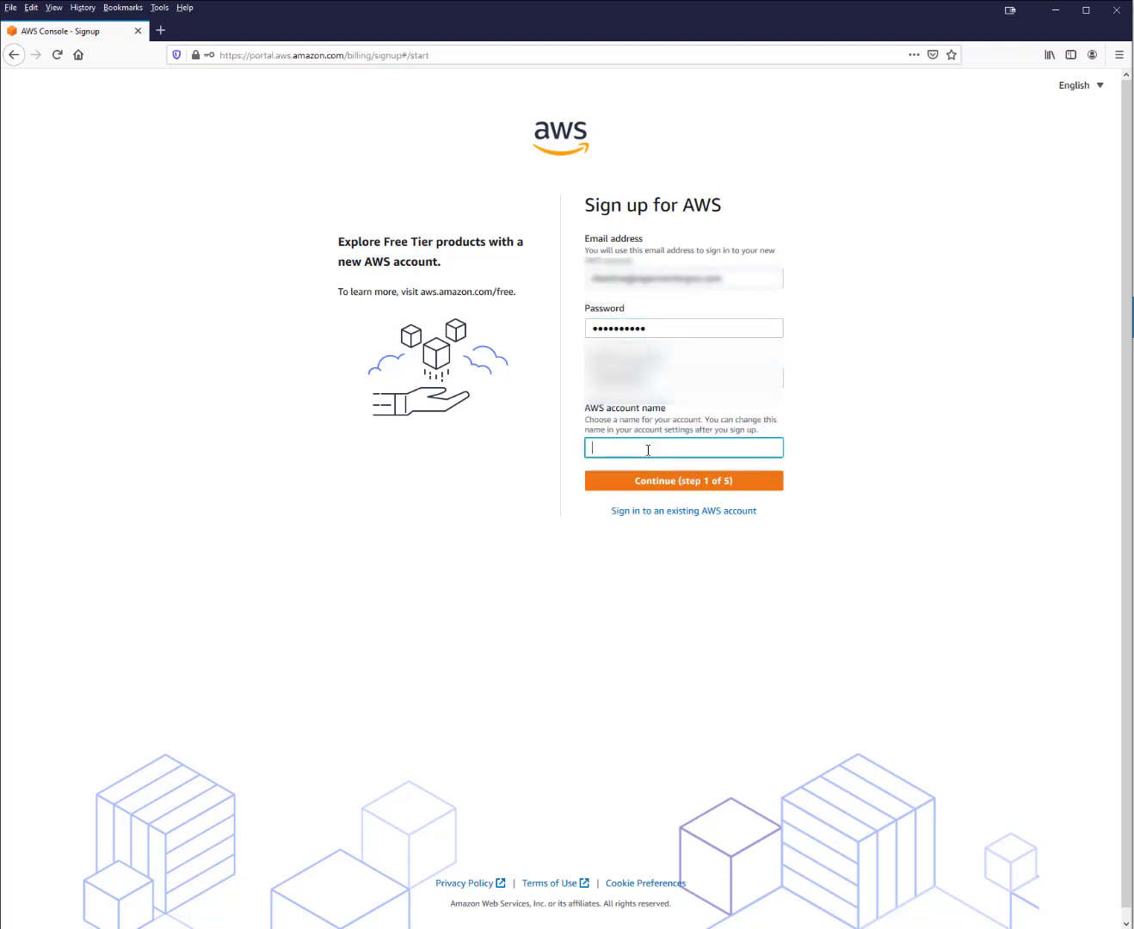
{"action": "type", "text": "Hydra"}
{"action": "left_click", "coordinate": [667, 483]}
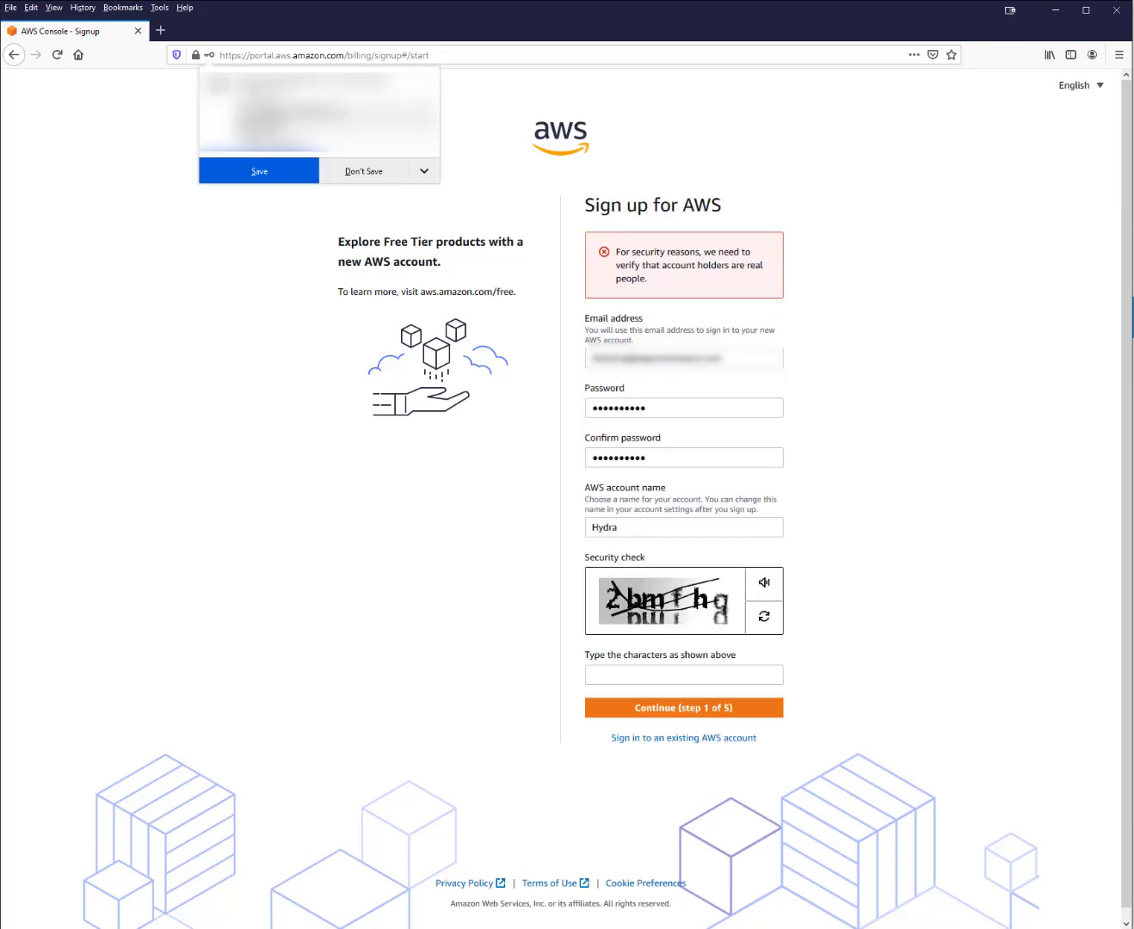
- Decline saving the password, answer the security check with 2bmfhg, and continue
{"action": "left_click", "coordinate": [366, 171]}
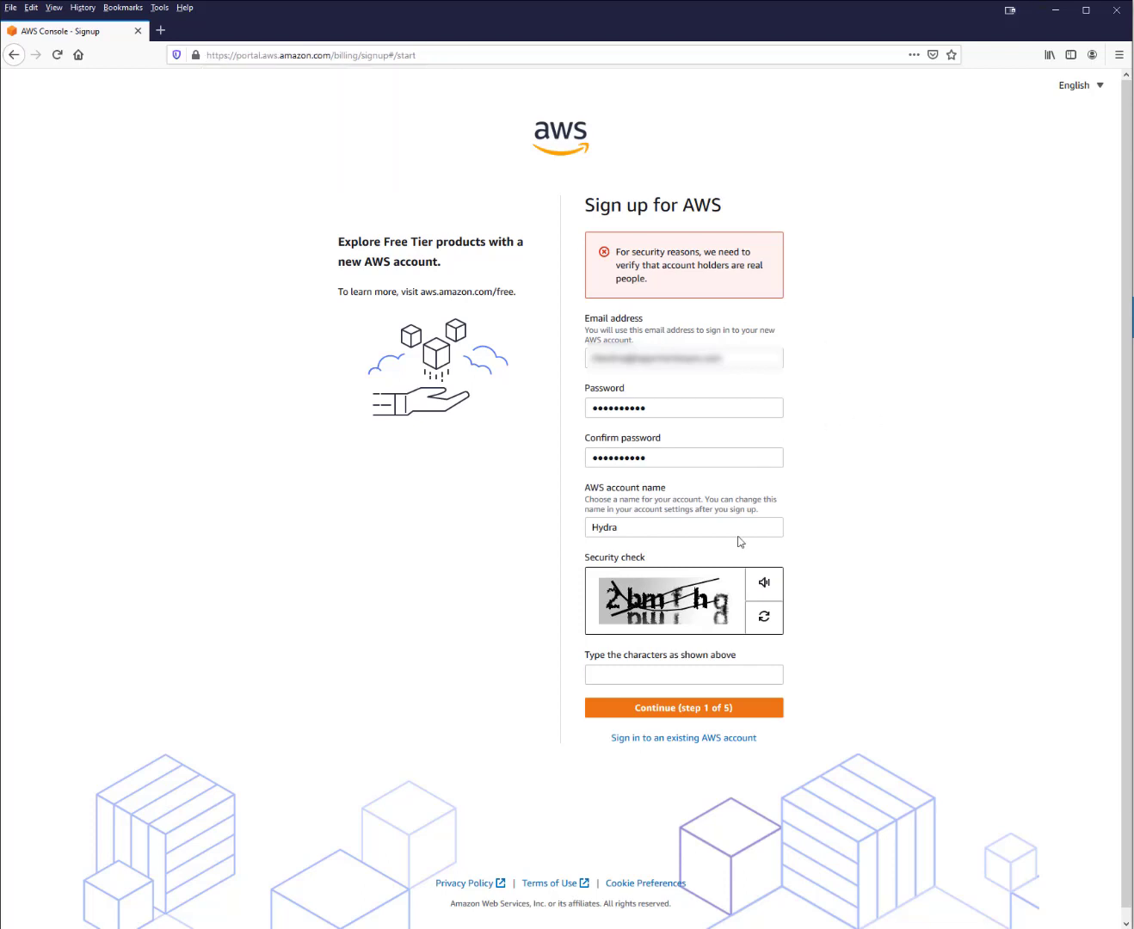
{"action": "left_click", "coordinate": [617, 673]}
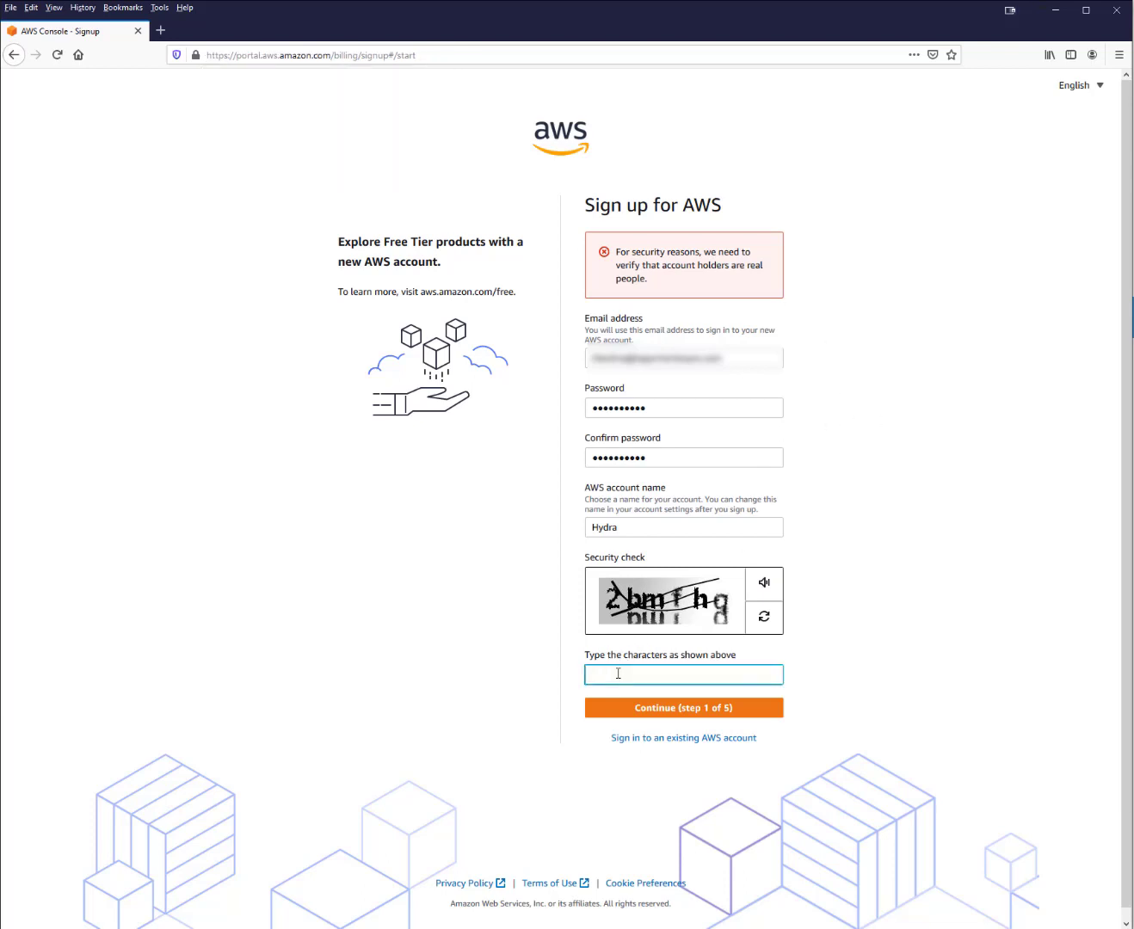
{"action": "type", "text": "2bmfhg"}
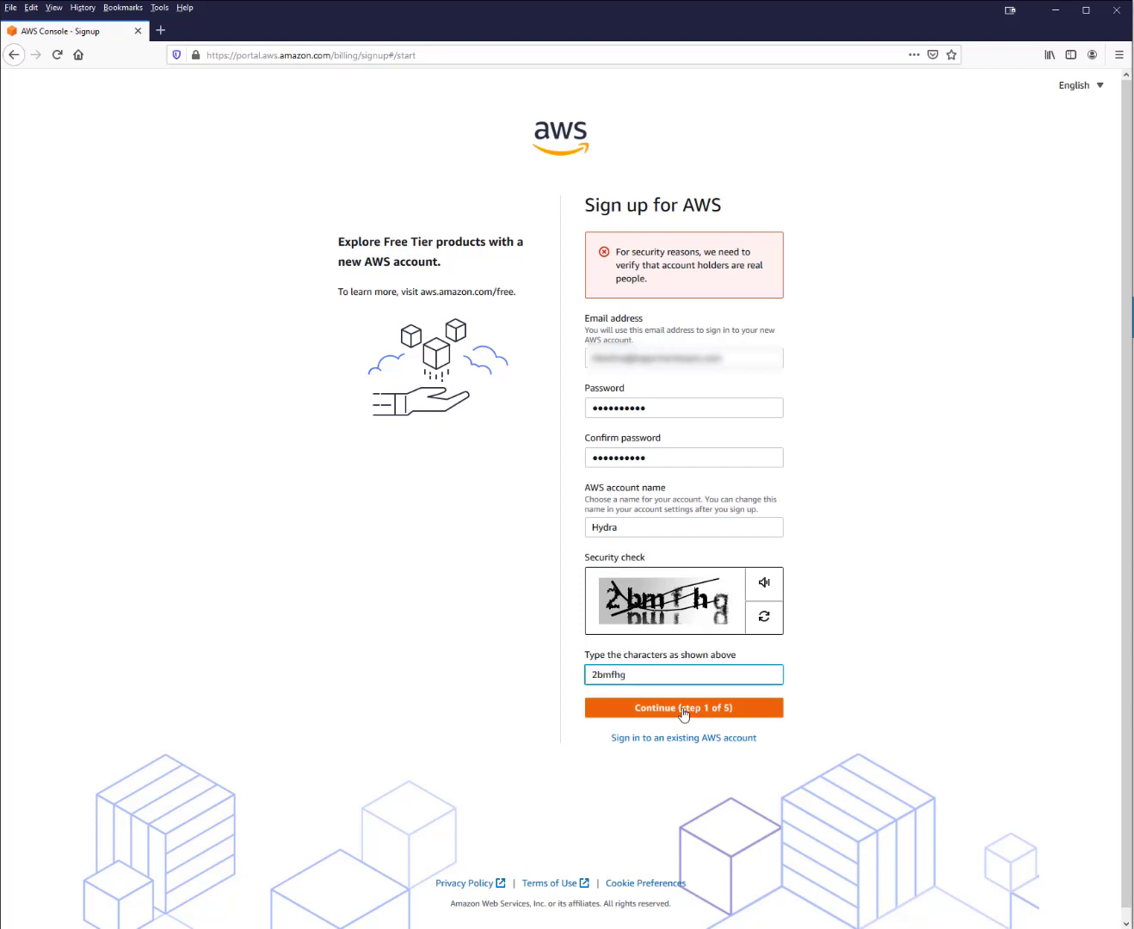
{"action": "left_click", "coordinate": [684, 710]}
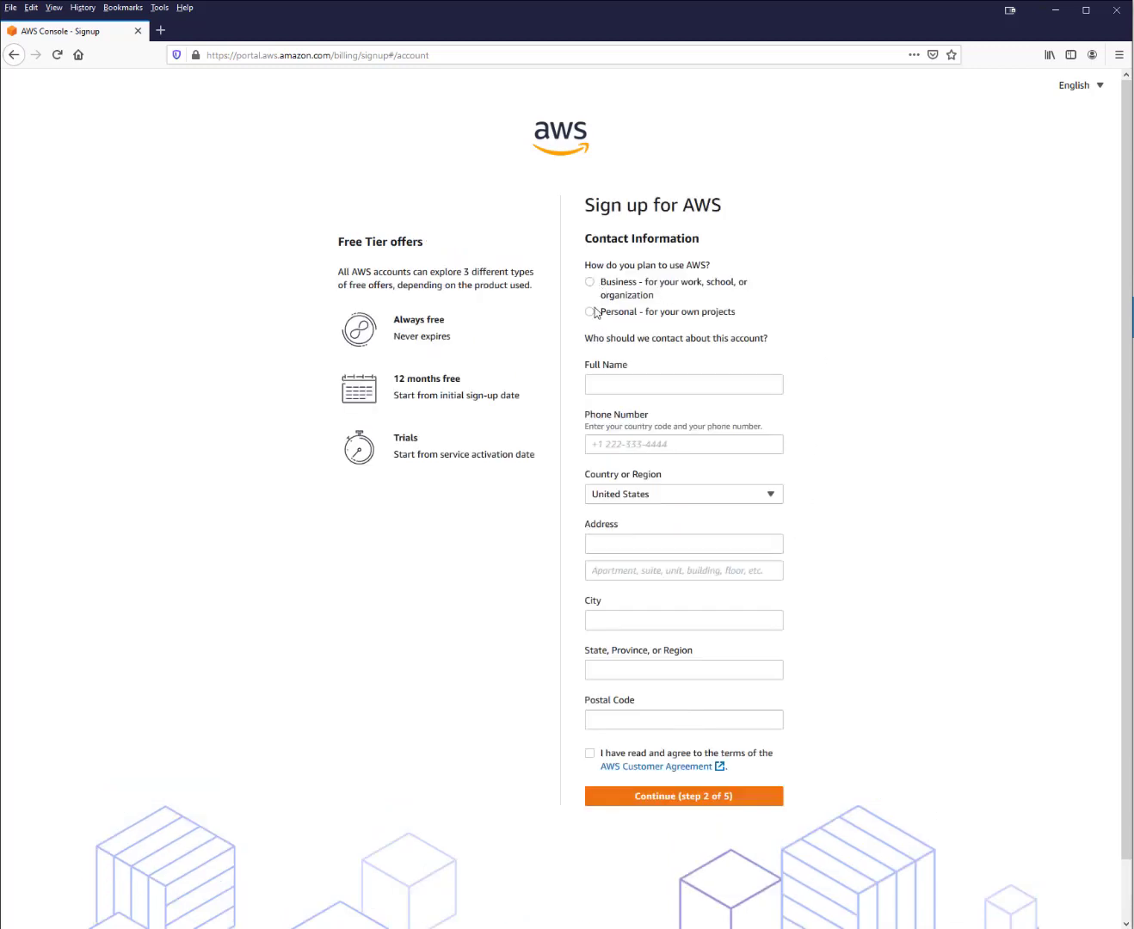
- Submit Personal contact details with autofilled address, the phone number, and the accepted AWS Customer Agreement
{"action": "left_click", "coordinate": [590, 313]}
{"action": "left_click", "coordinate": [644, 385]}
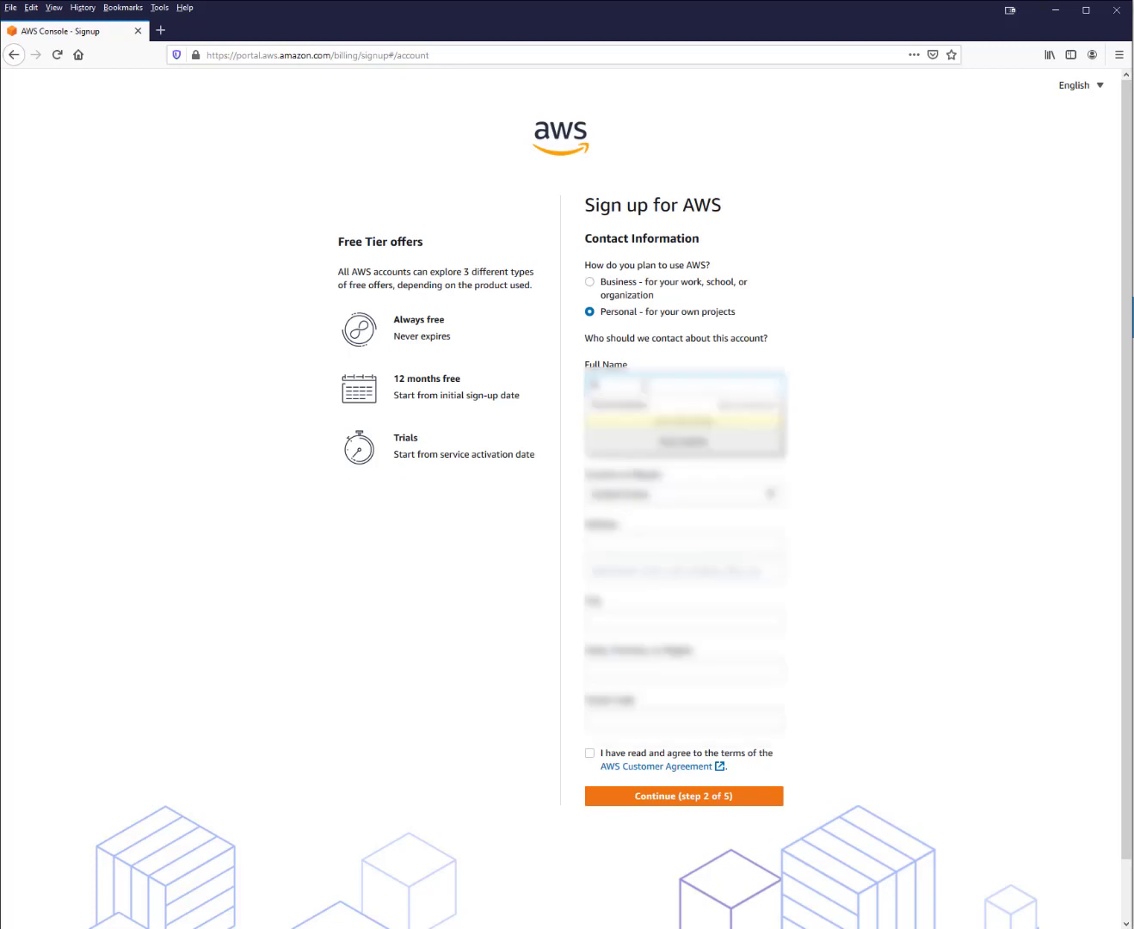
{"action": "left_click", "coordinate": [635, 404]}
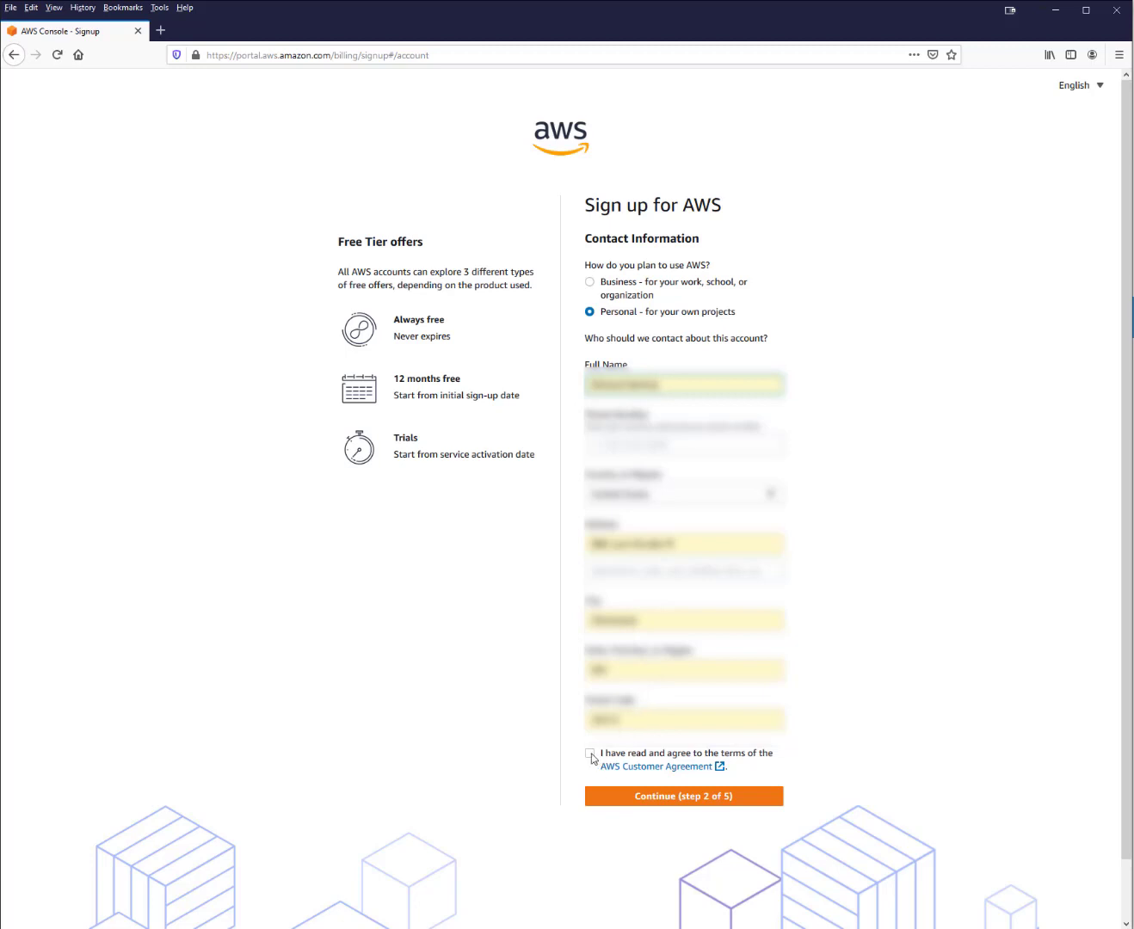
{"action": "left_click", "coordinate": [591, 754]}
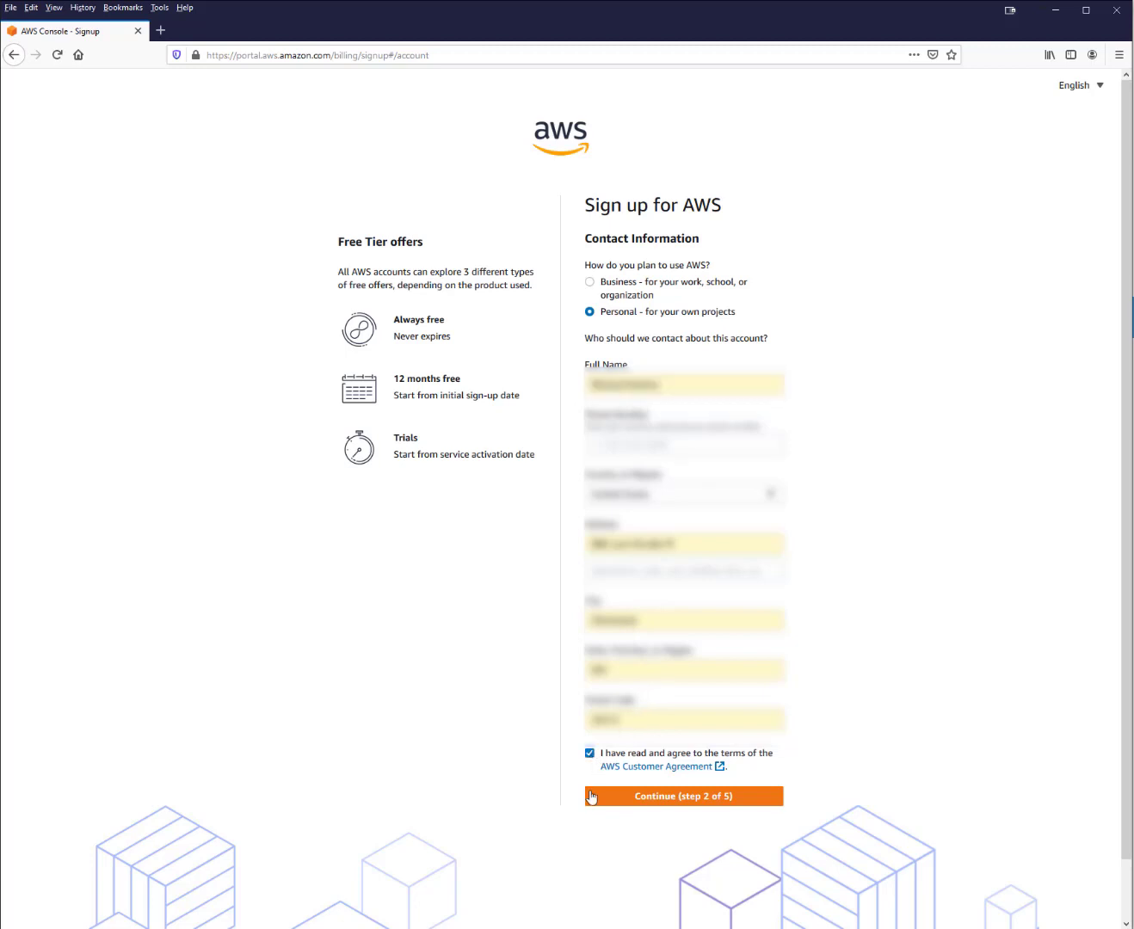
{"action": "left_click", "coordinate": [675, 801]}
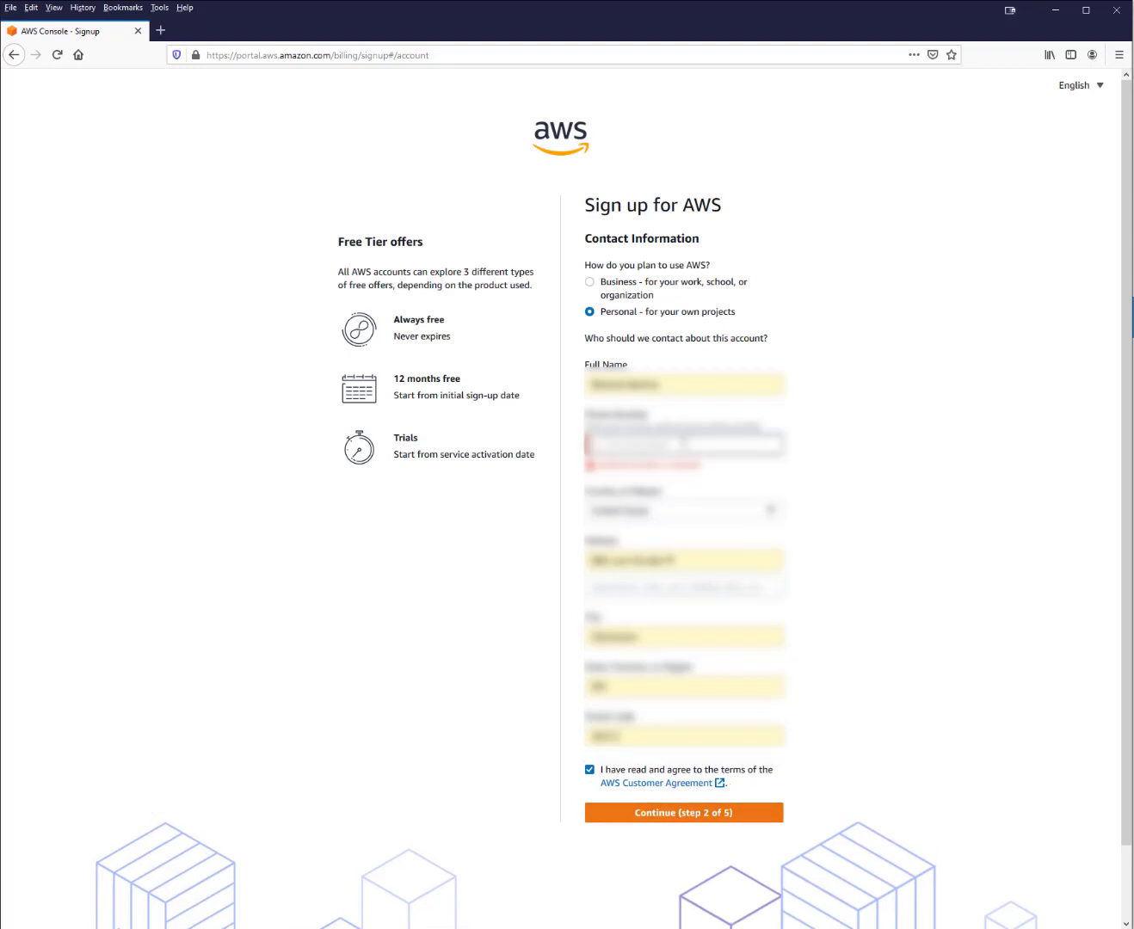
{"action": "left_click", "coordinate": [683, 443]}
{"action": "type", "text": "[redacted]"}
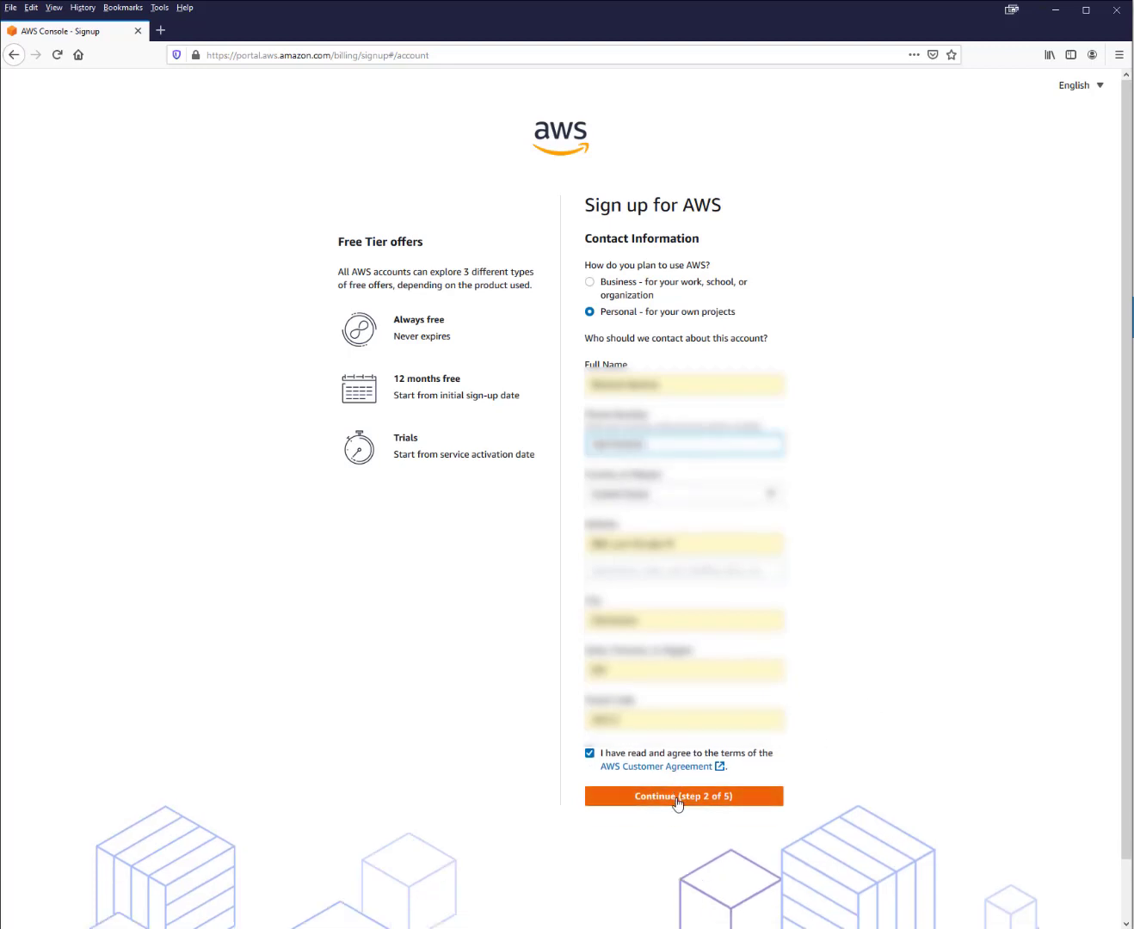
{"action": "left_click", "coordinate": [676, 801]}
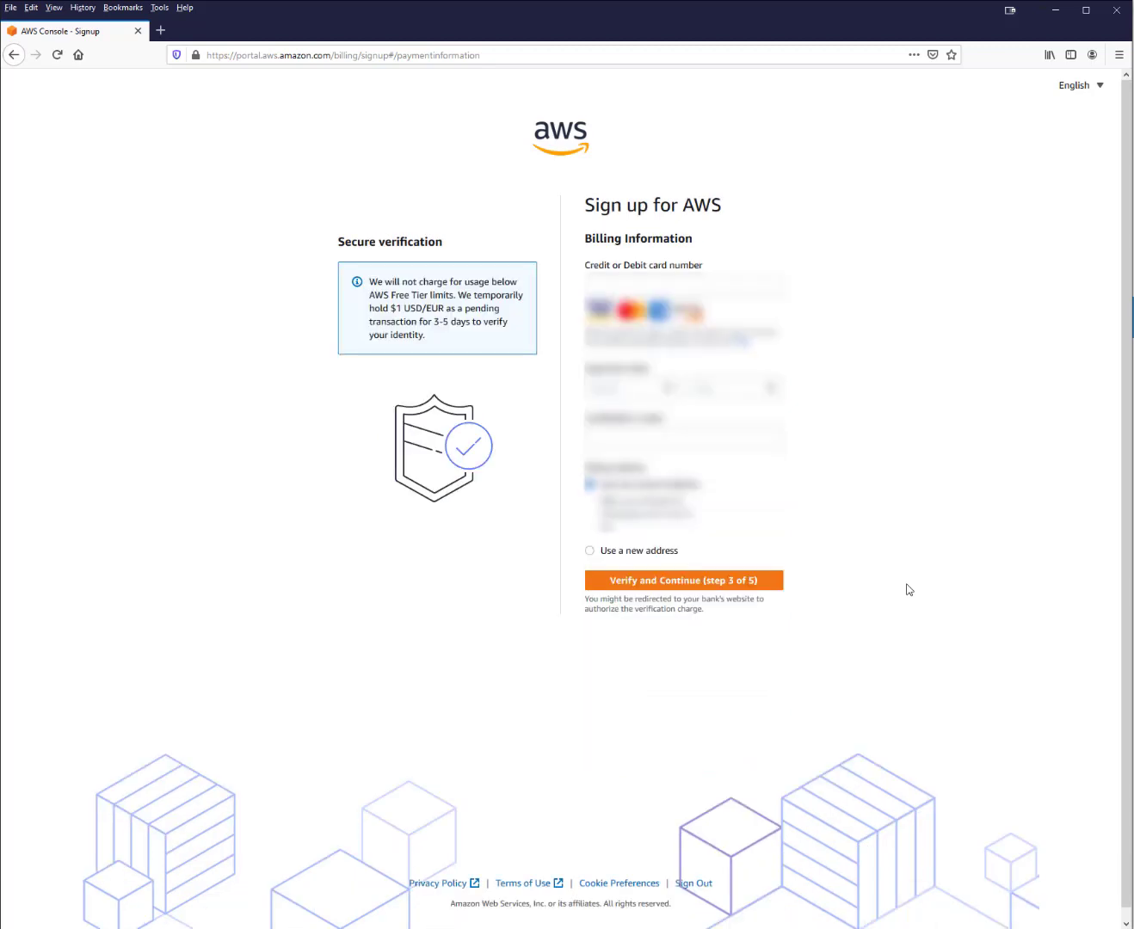
- Enter the card number, August expiry and year, and cardholder name, then verify billing
{"action": "left_click", "coordinate": [679, 286]}
{"action": "type", "text": "[redacted]"}
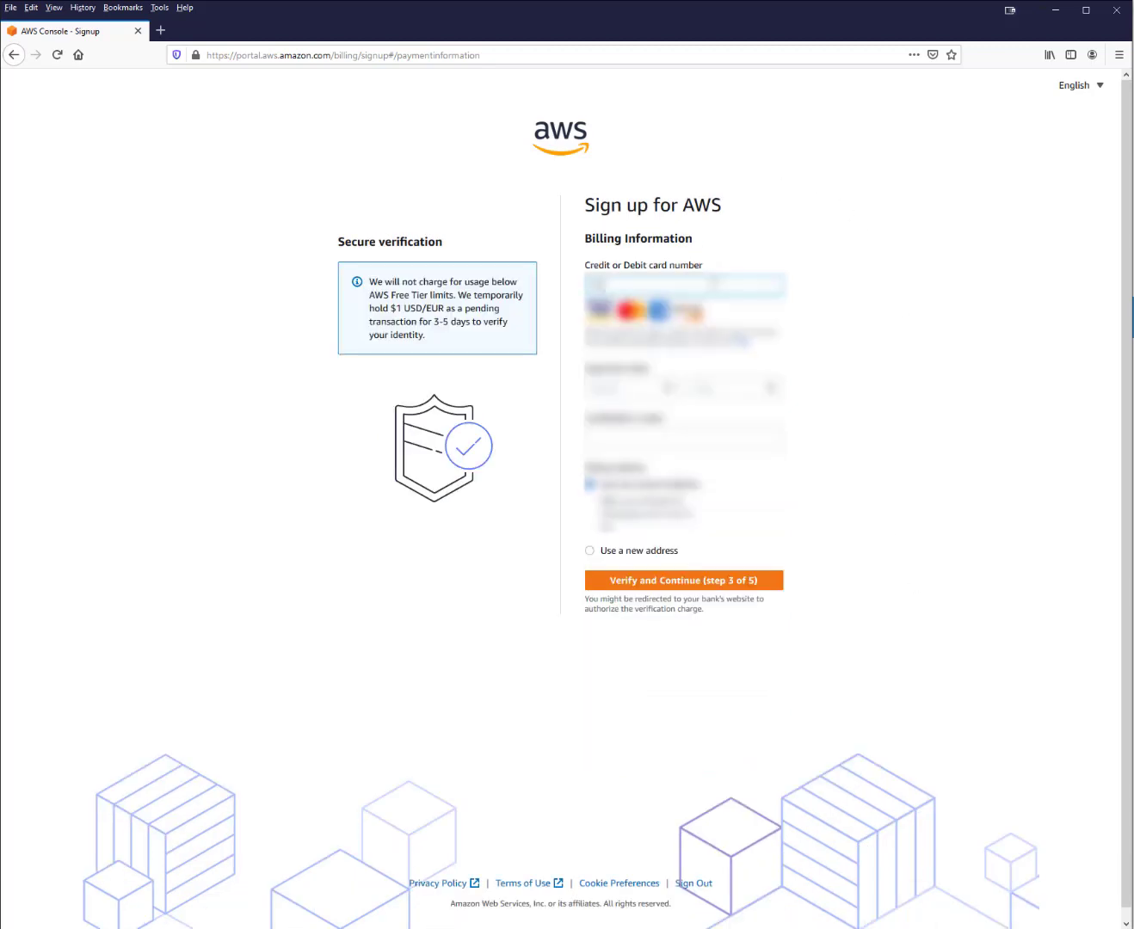
{"action": "type", "text": "[redacted]"}
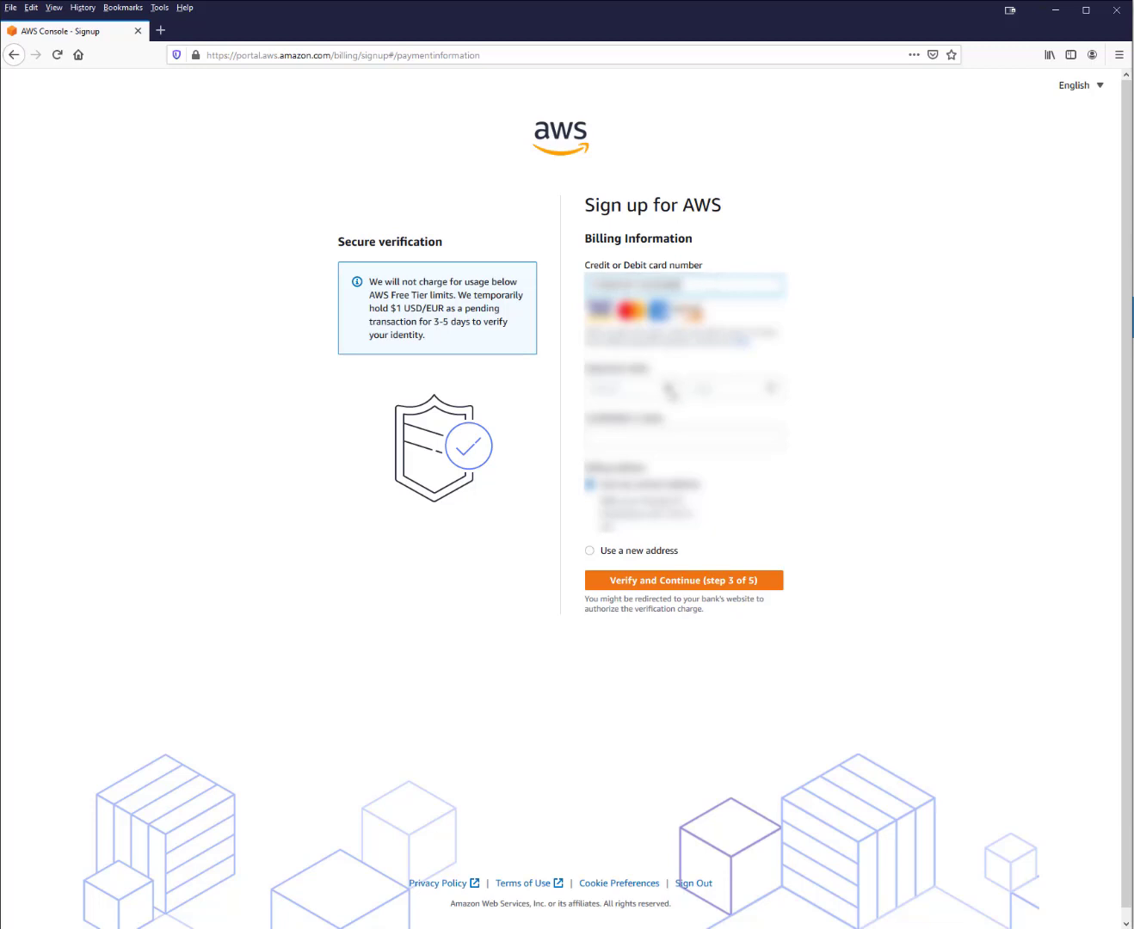
{"action": "left_click", "coordinate": [670, 389]}
{"action": "left_click", "coordinate": [613, 544]}
{"action": "left_click", "coordinate": [725, 388]}
{"action": "left_click", "coordinate": [724, 459]}
{"action": "left_click", "coordinate": [648, 438]}
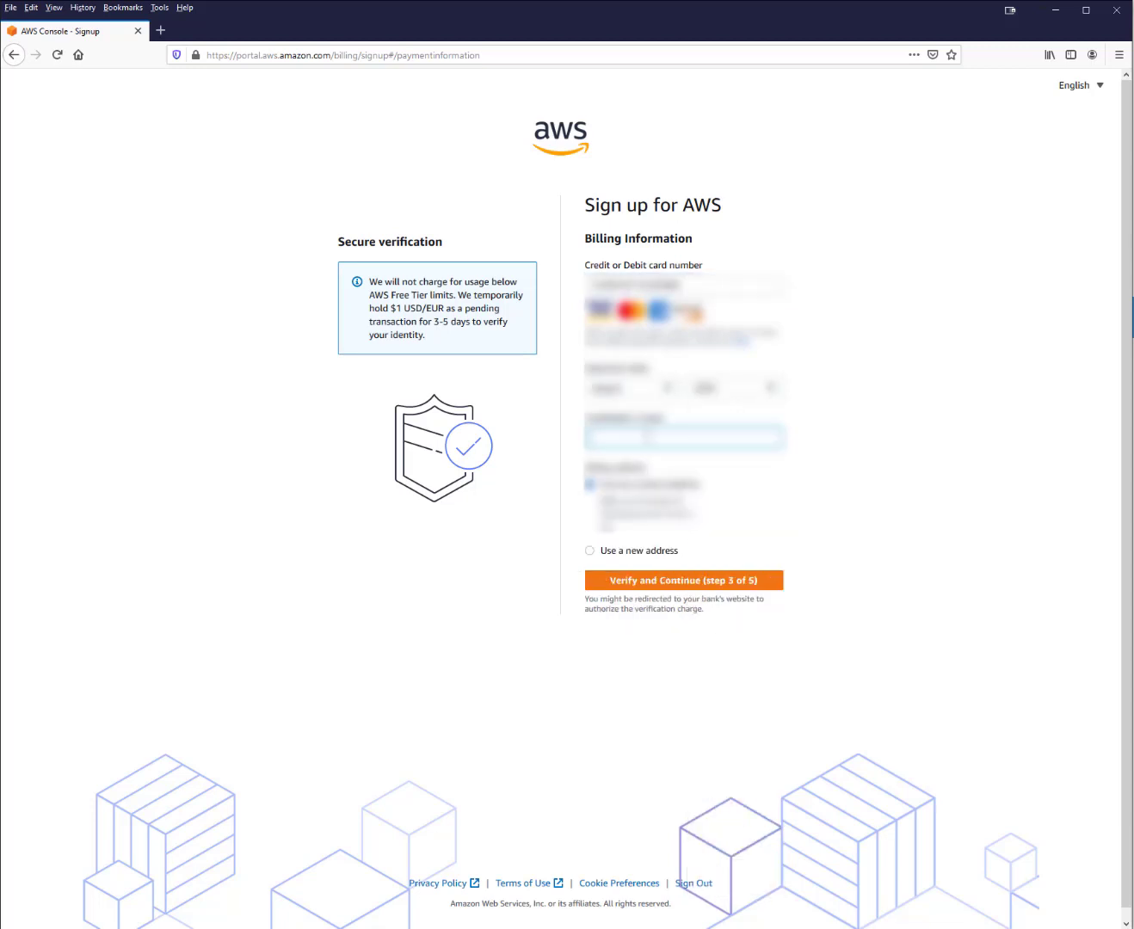
{"action": "type", "text": "[redacted][redacted]"}
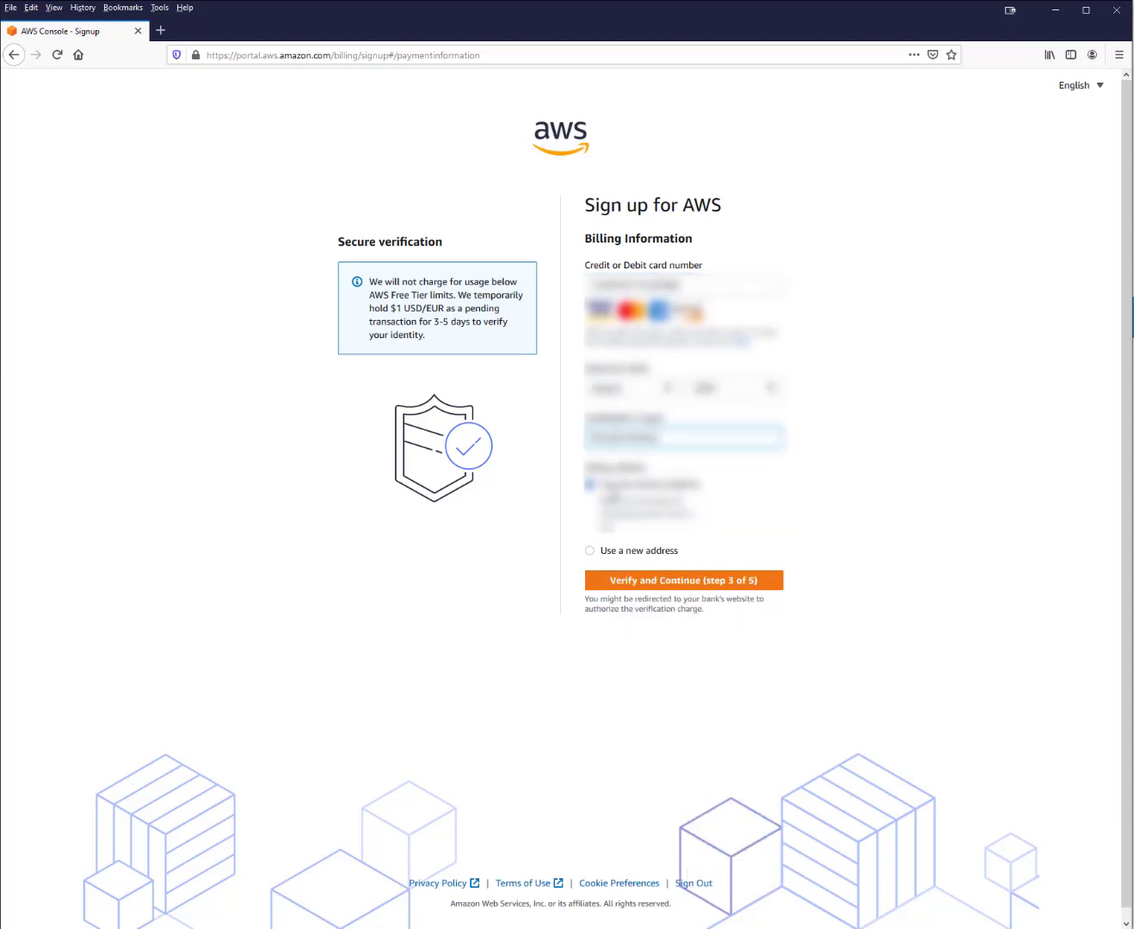
{"action": "left_click", "coordinate": [686, 588]}
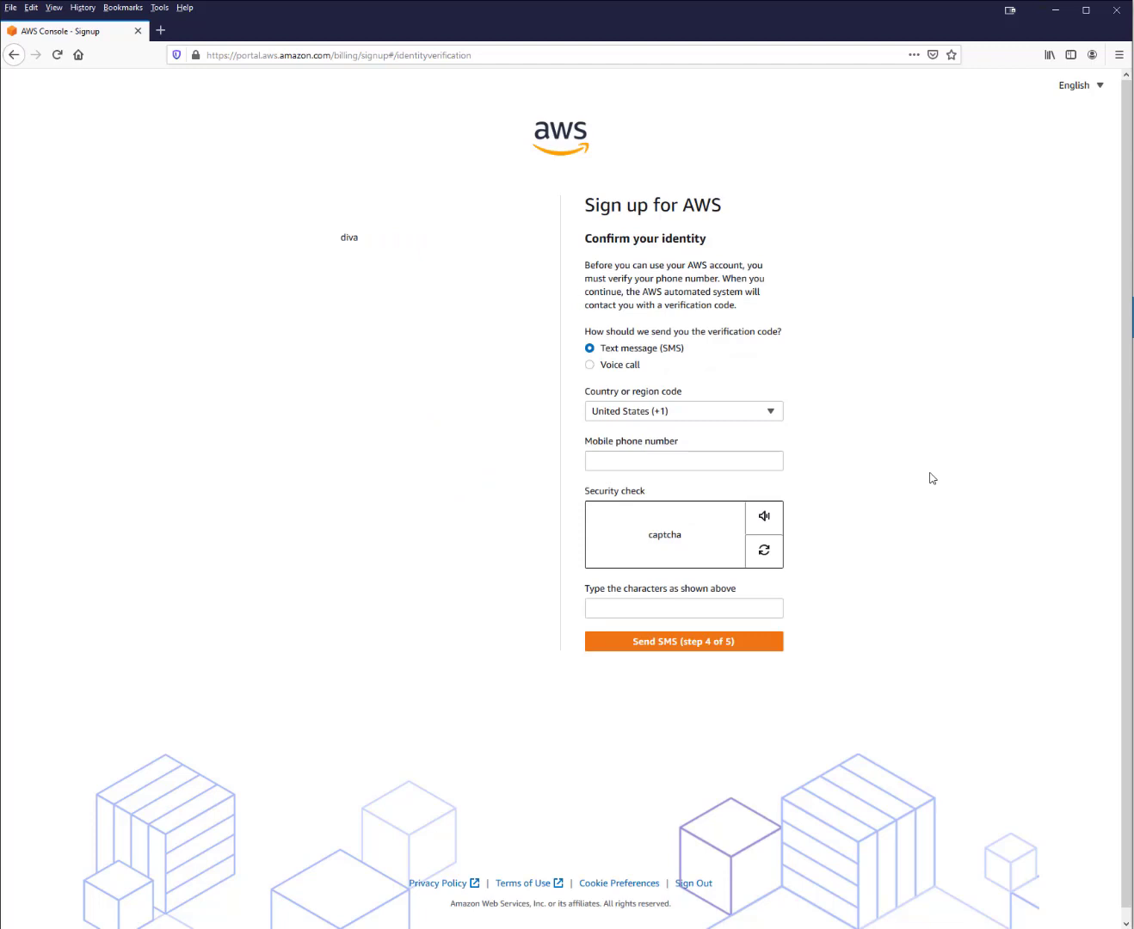
- Enter the mobile number and captcha z8pfgf to request an SMS verification code
{"action": "left_click", "coordinate": [664, 462]}
{"action": "type", "text": "..."}
{"action": "left_click", "coordinate": [654, 608]}
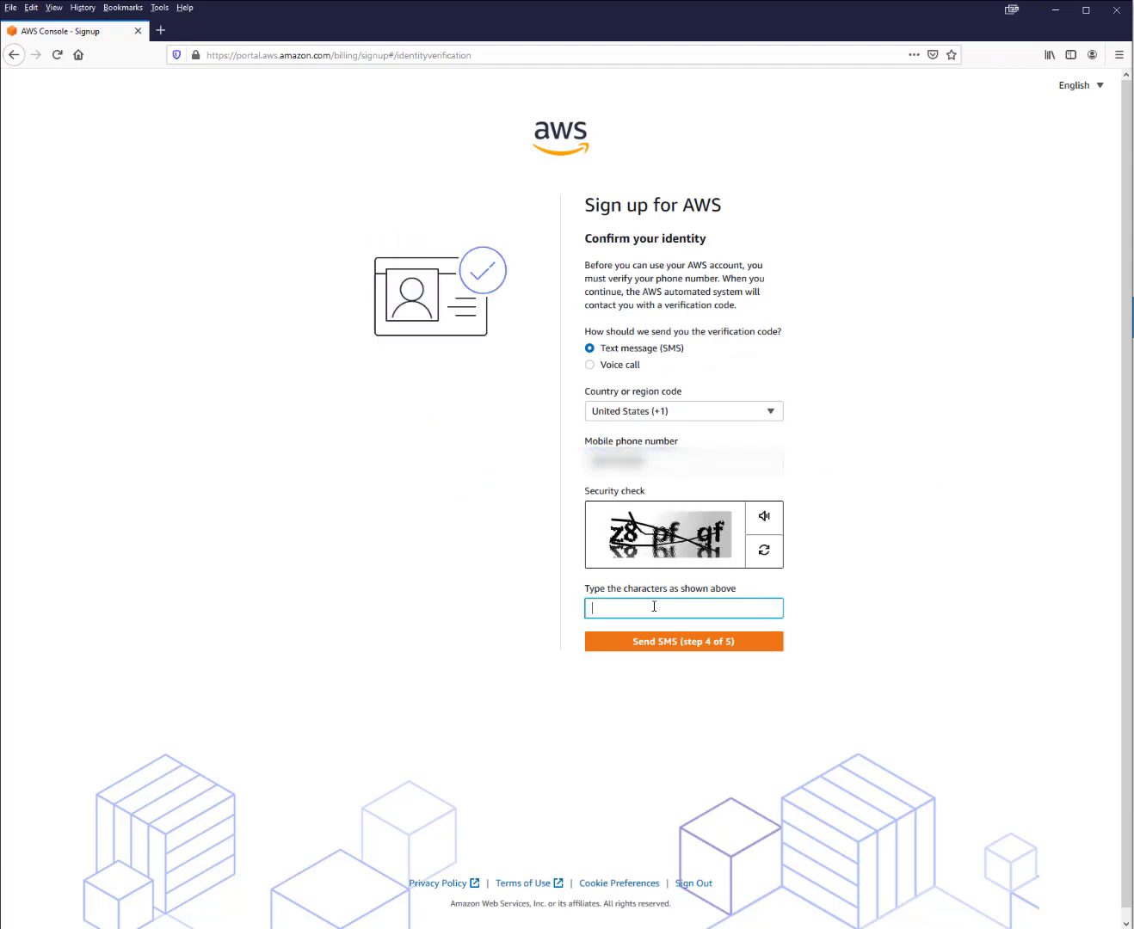
{"action": "type", "text": "z8pfgf"}
{"action": "left_click", "coordinate": [693, 647]}
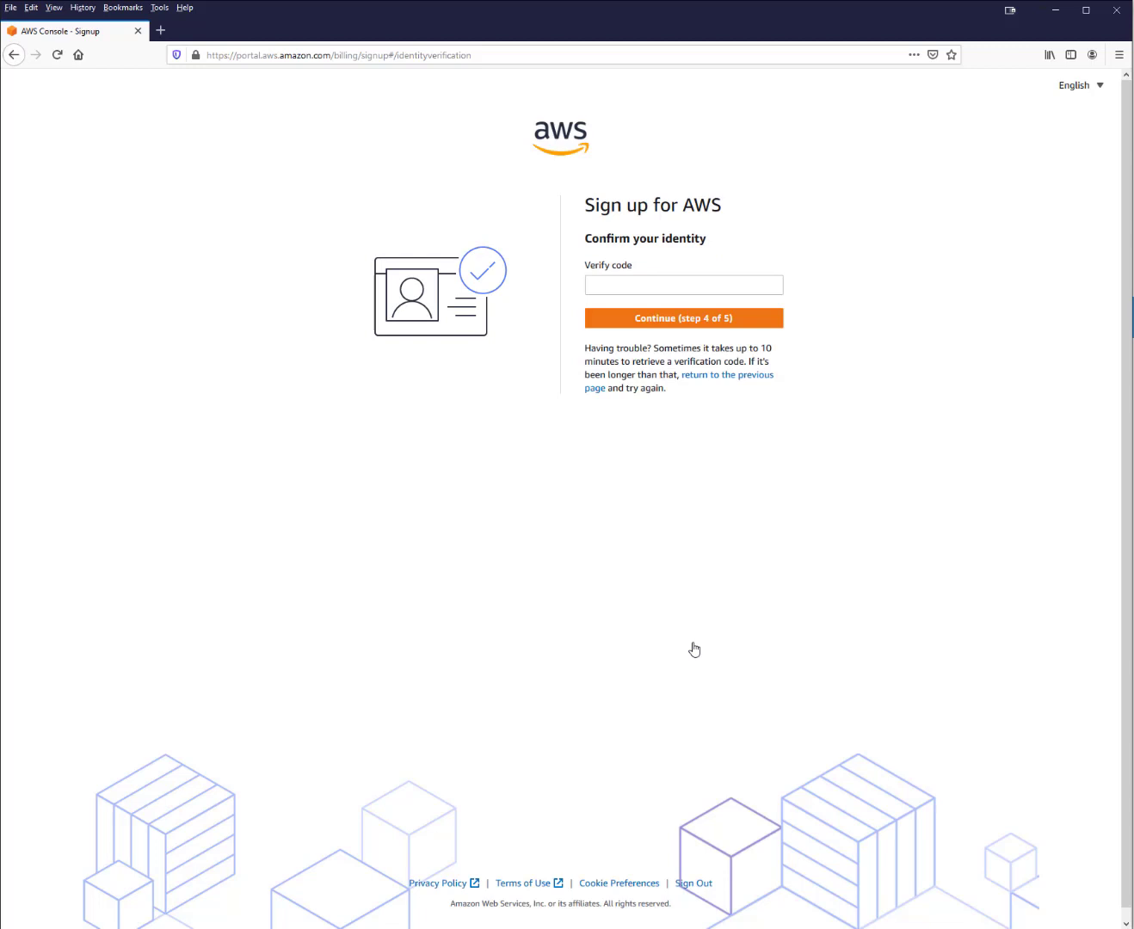
{"action": "left_click", "coordinate": [619, 283]}
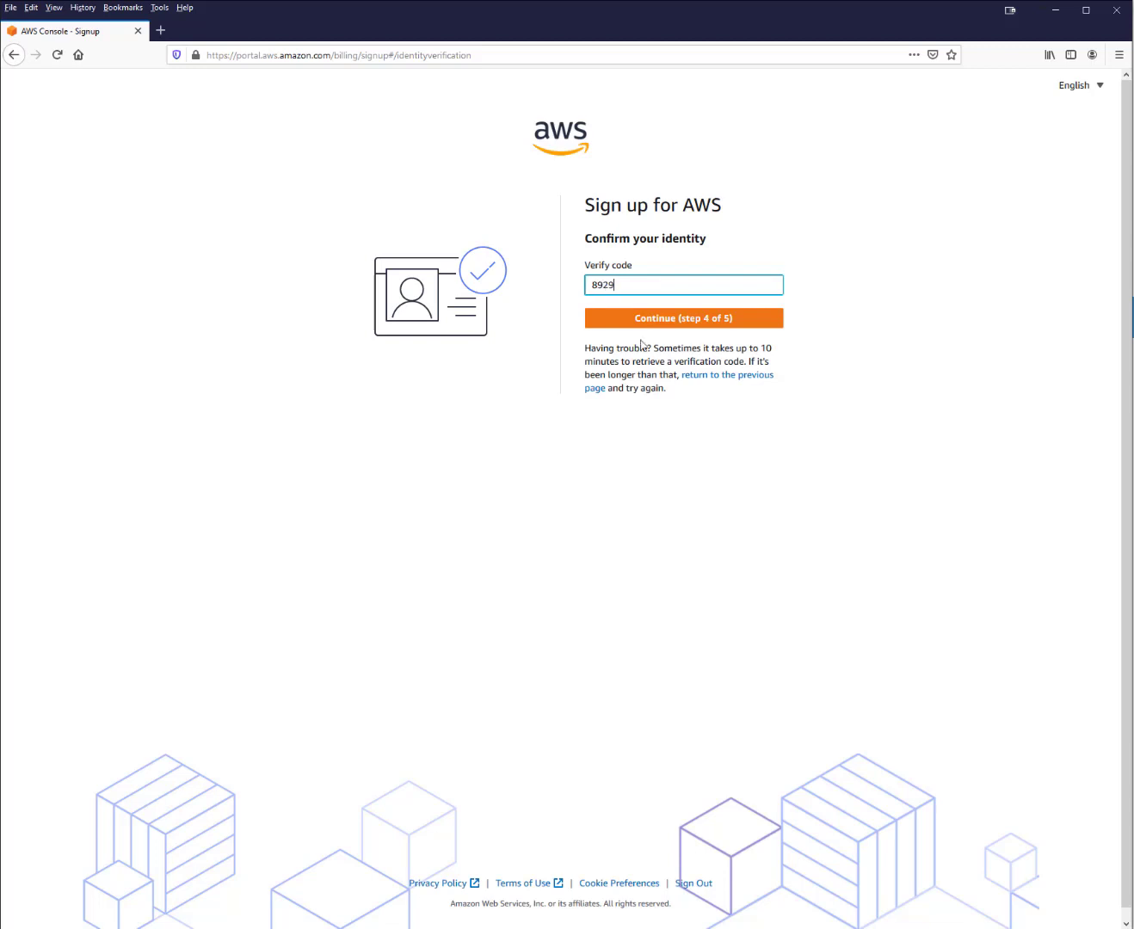
{"action": "left_click", "coordinate": [703, 324]}
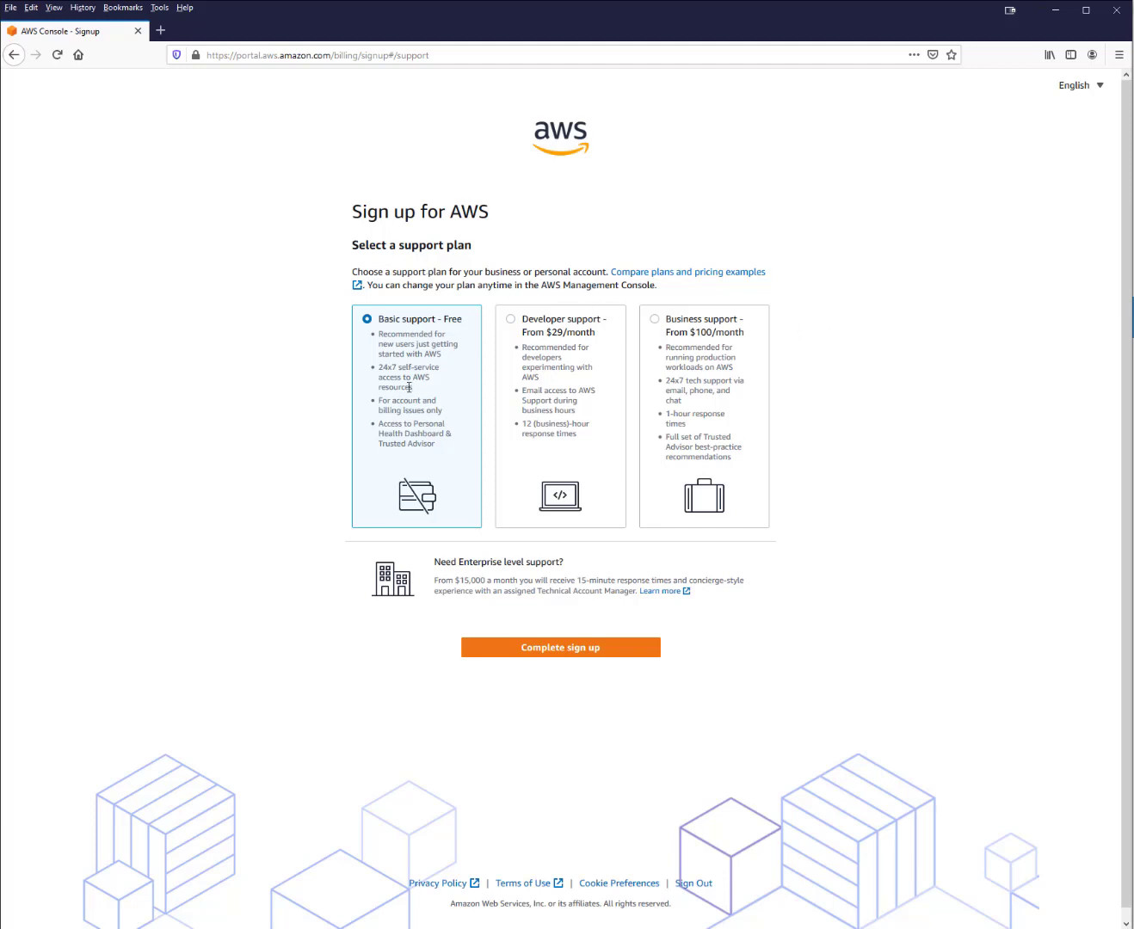
{"action": "left_click", "coordinate": [568, 651]}
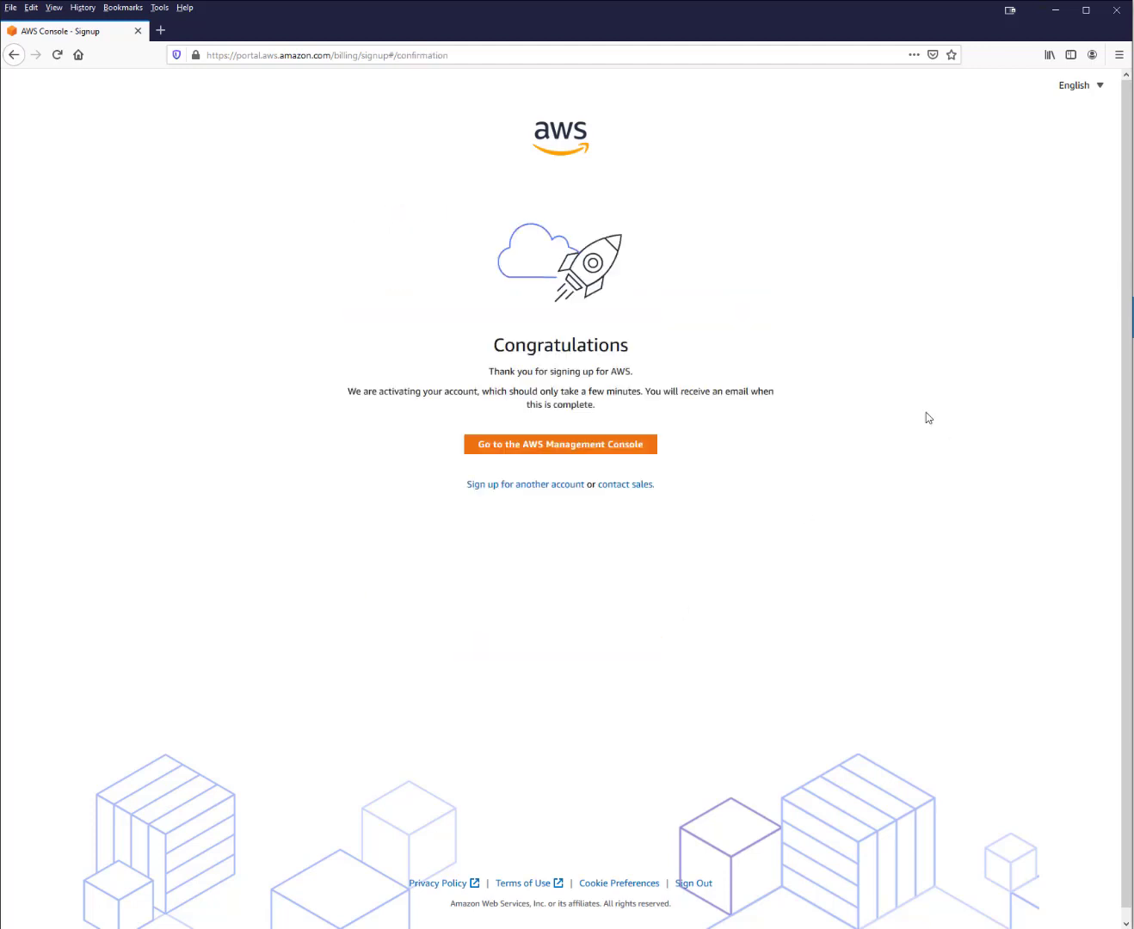
{"action": "left_click", "coordinate": [565, 445]}
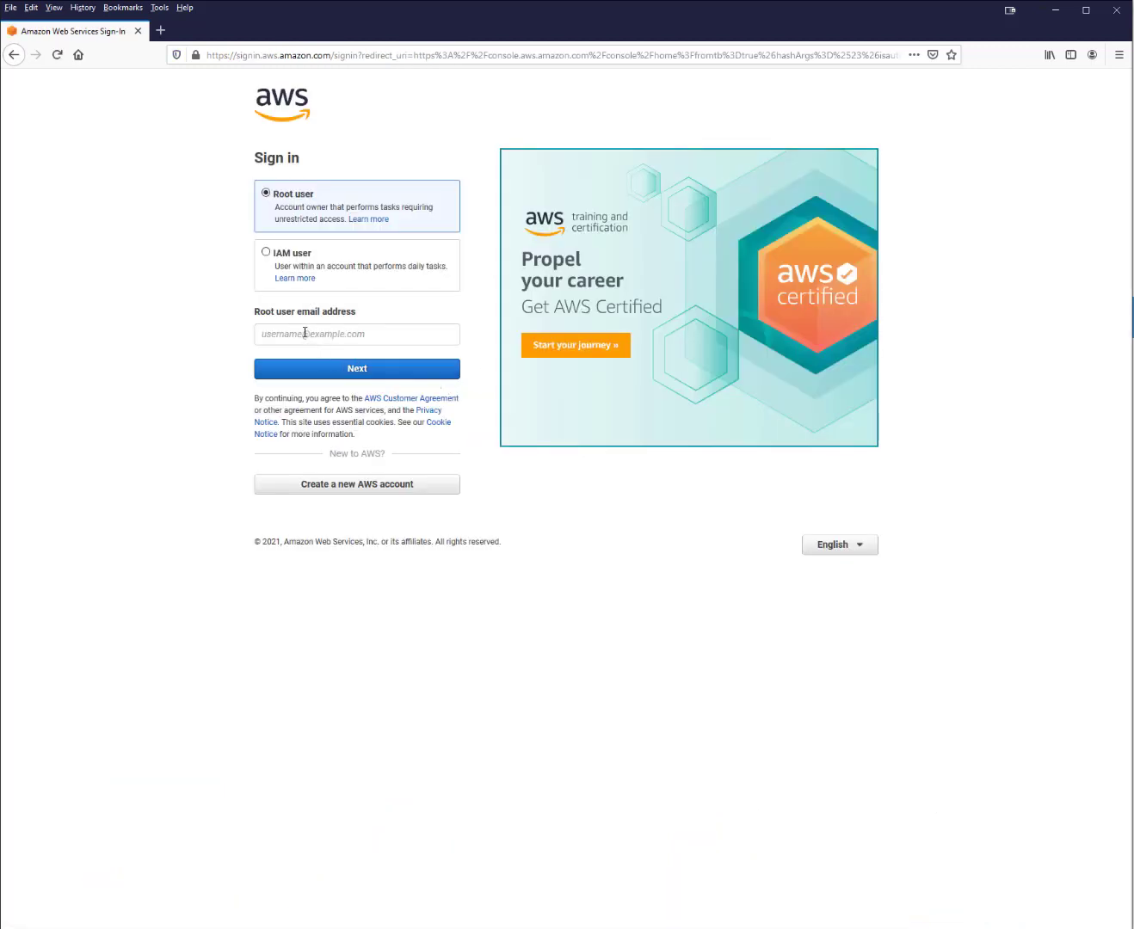
- Sign in as root user with the email, security check fnc4wd, and the password
{"action": "left_click", "coordinate": [305, 334]}
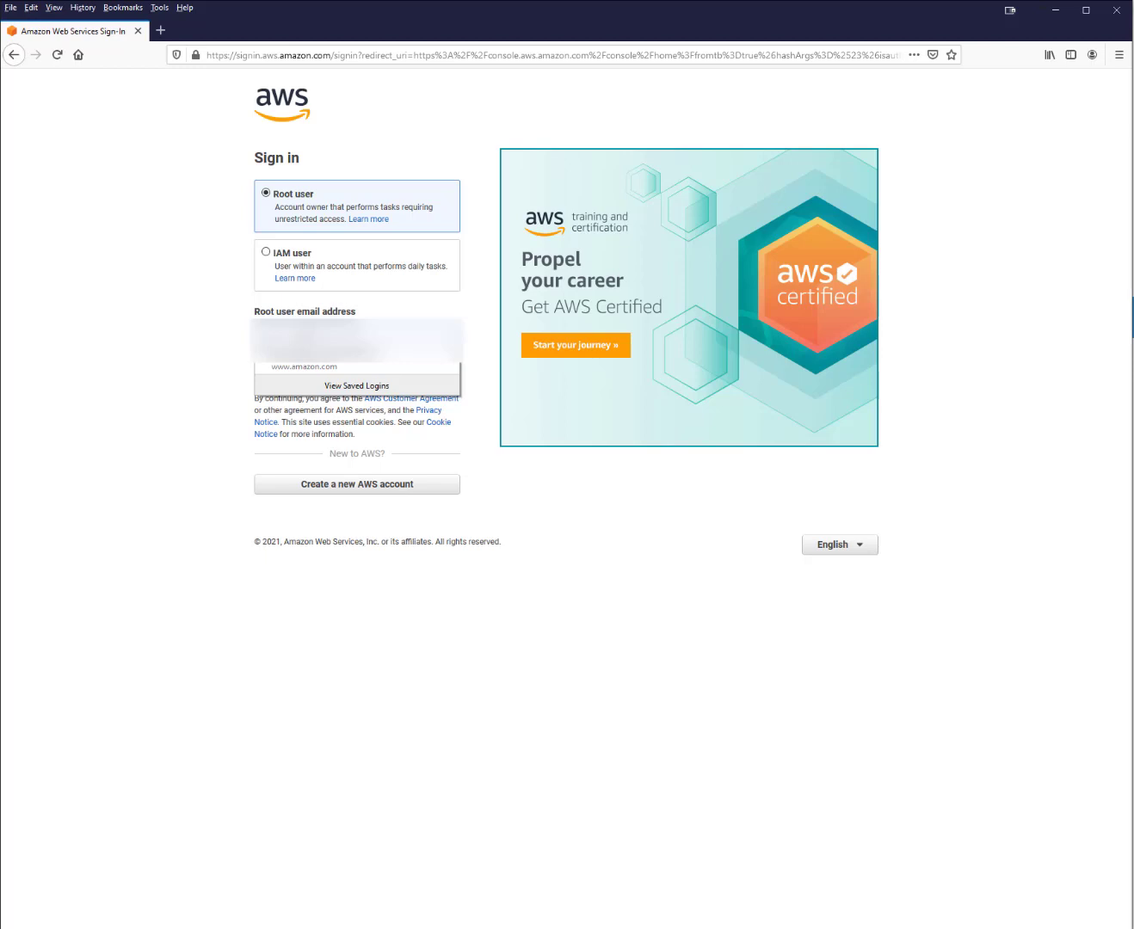
{"action": "type", "text": "..."}
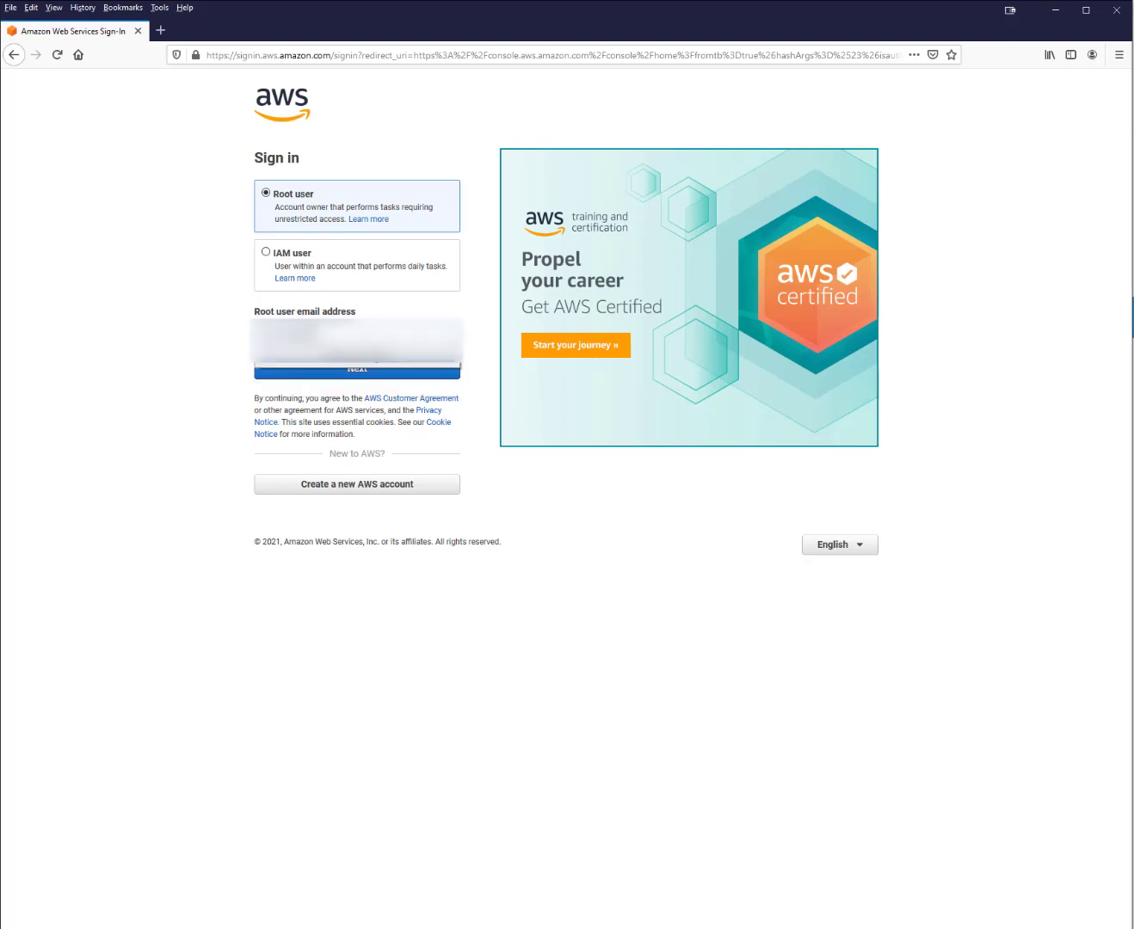
{"action": "type", "text": "..."}
{"action": "left_click", "coordinate": [357, 371]}
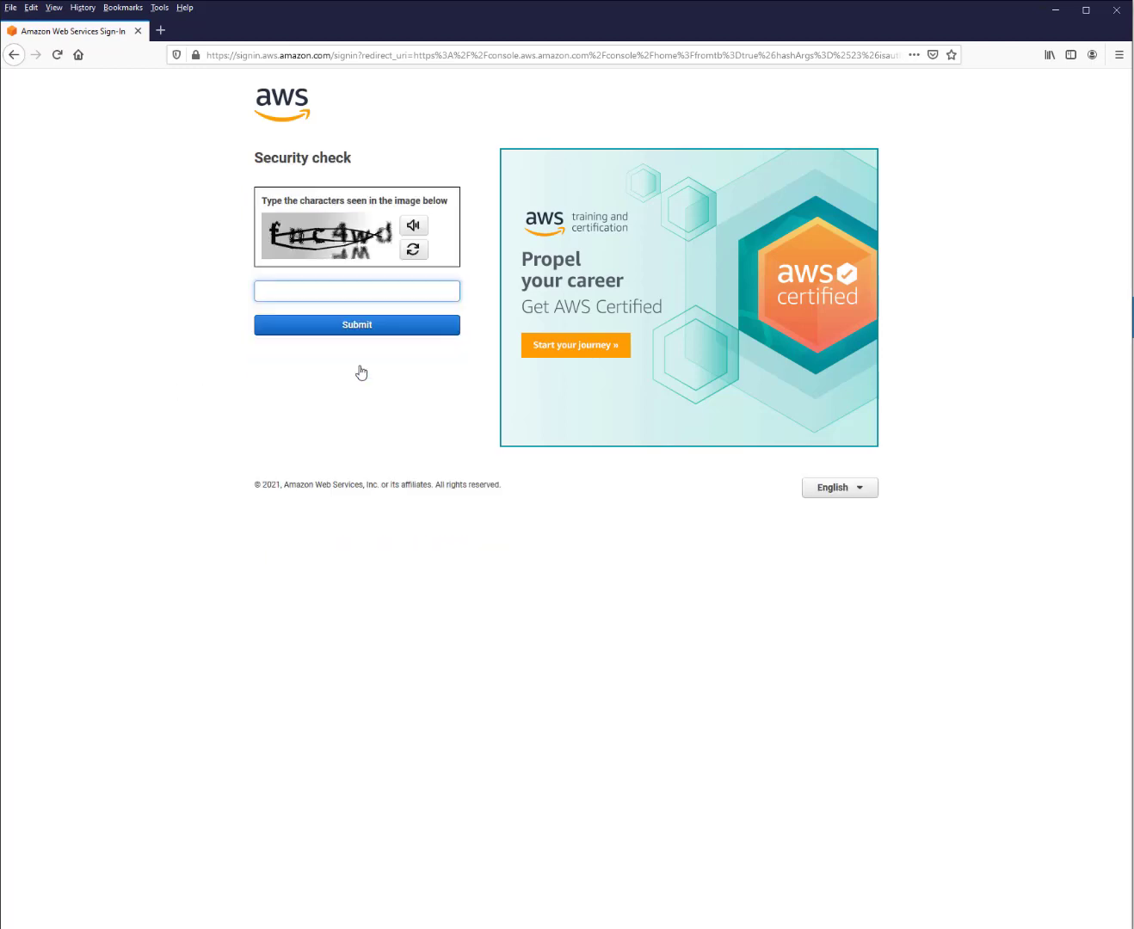
{"action": "type", "text": "fnc4wd"}
{"action": "left_click", "coordinate": [359, 325]}
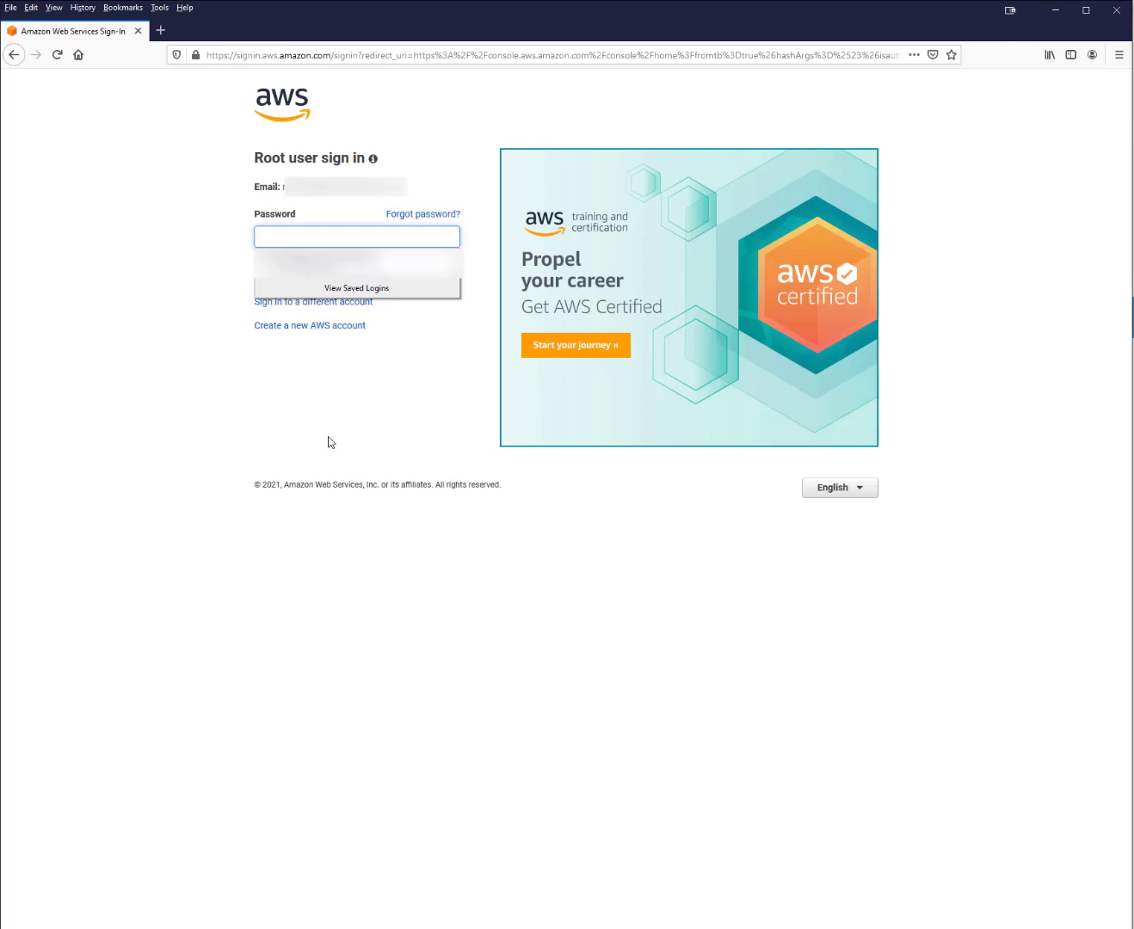
{"action": "type", "text": "•••••••••"}
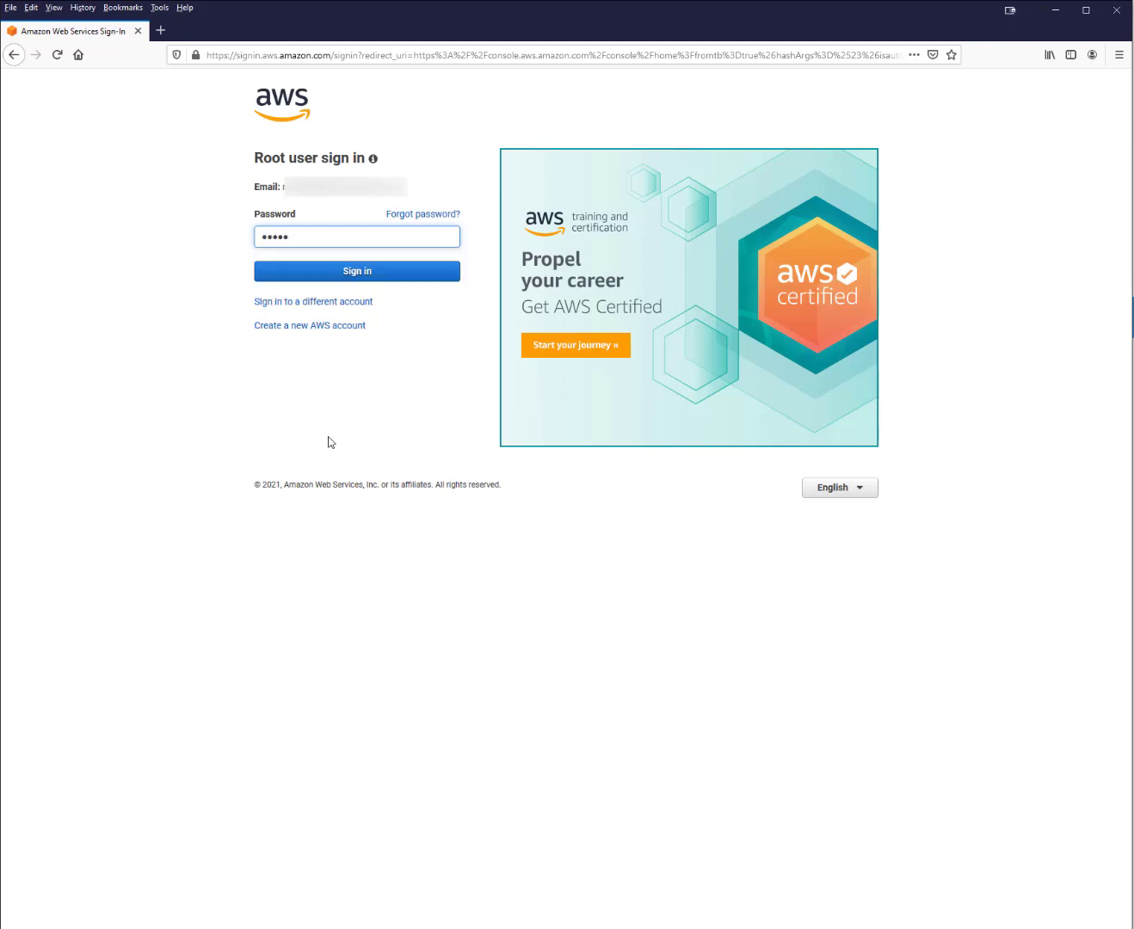
{"action": "type", "text": "•"}
{"action": "left_click", "coordinate": [351, 273]}
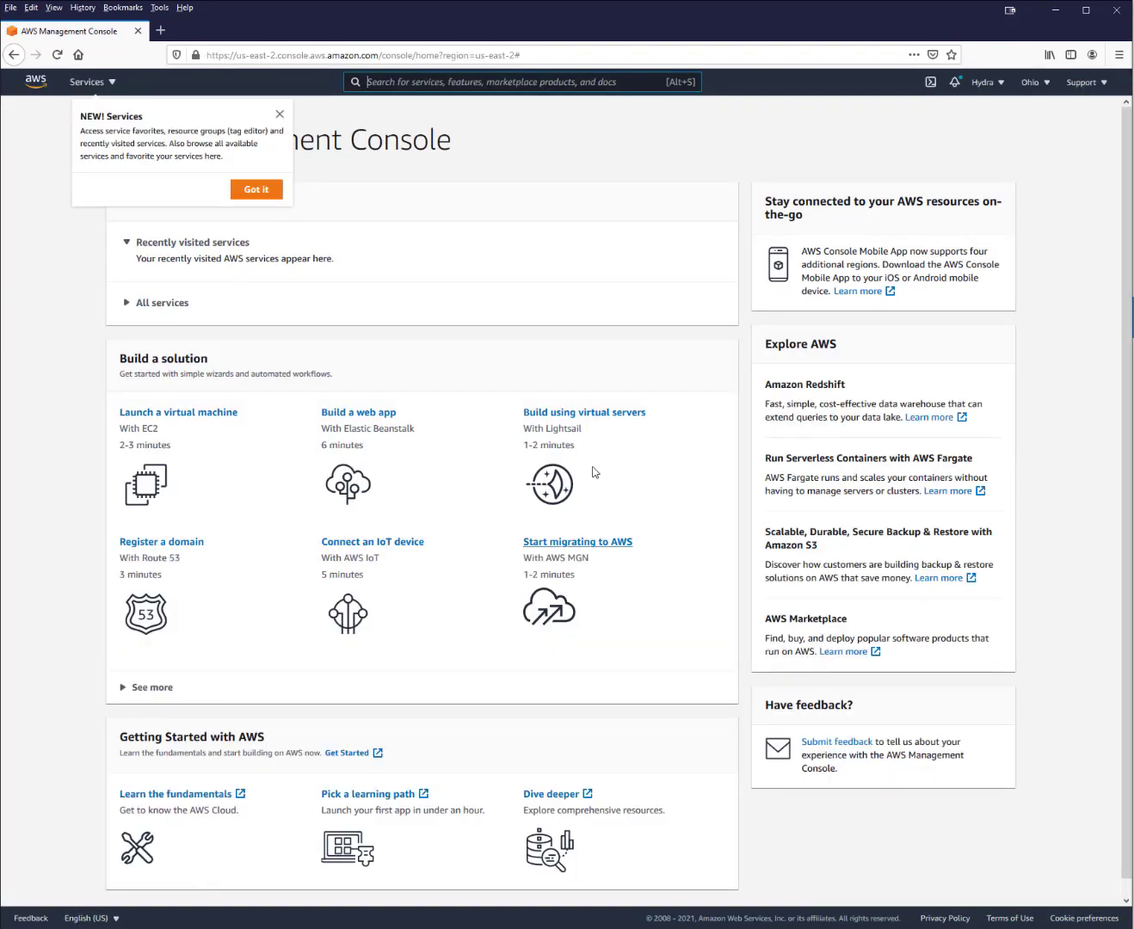
- Dismiss both welcome tips, start launching an EC2 virtual machine, and open the account menu
{"action": "left_click", "coordinate": [257, 191]}
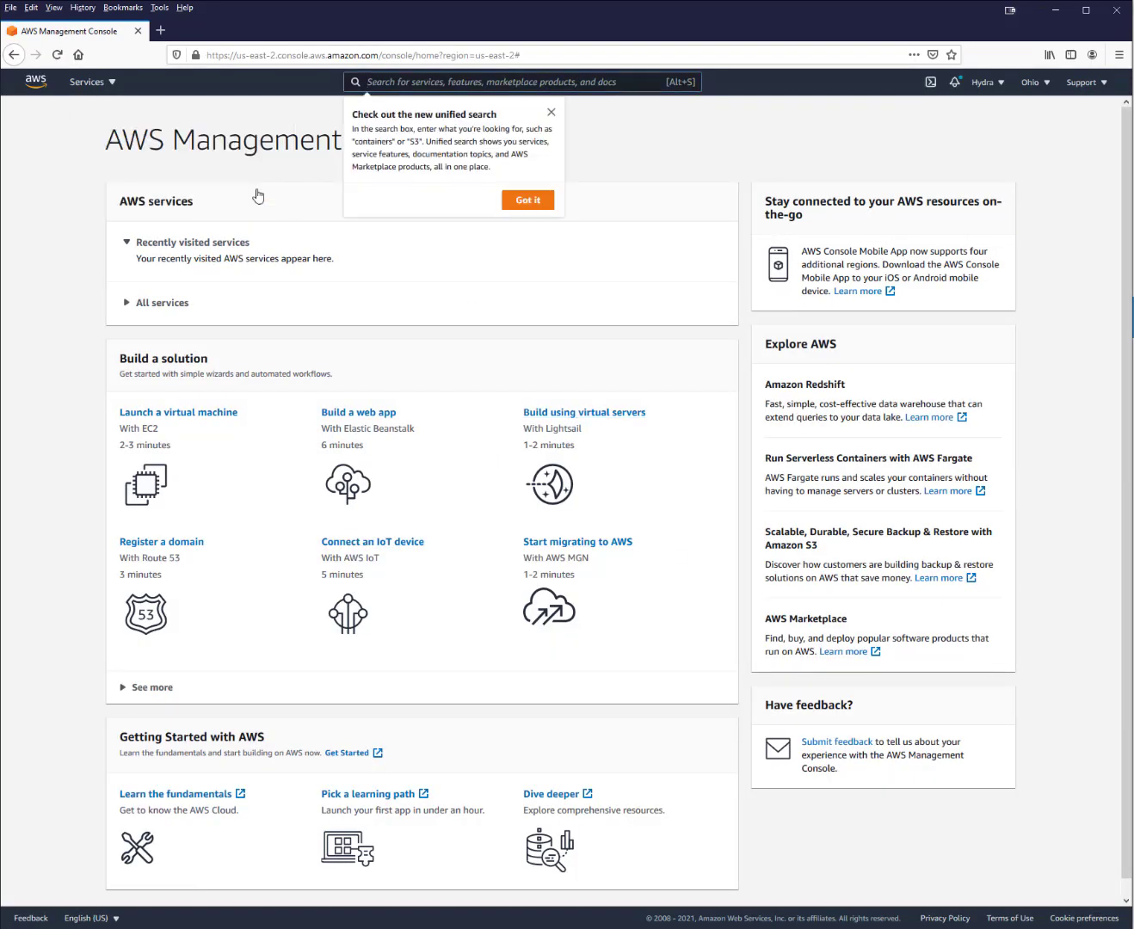
{"action": "left_click", "coordinate": [528, 199]}
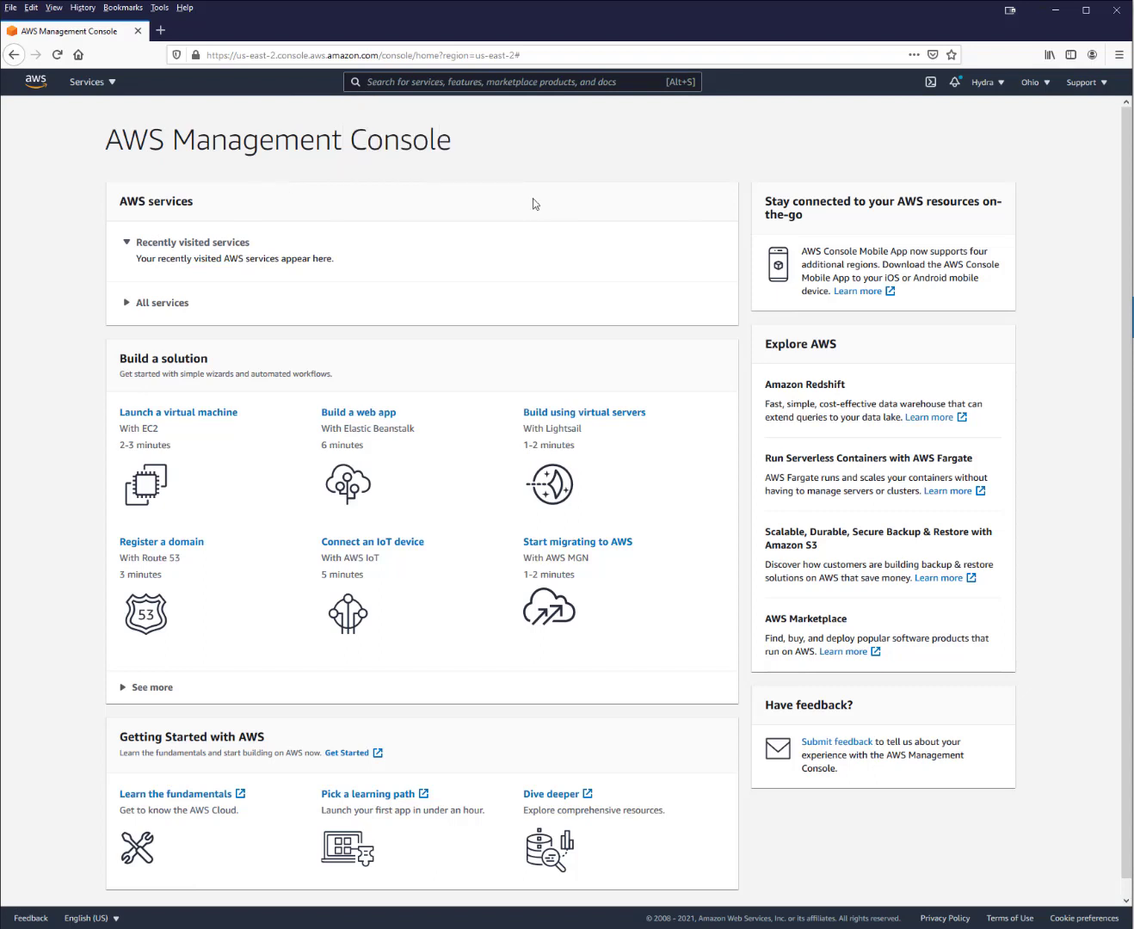
{"action": "left_click", "coordinate": [191, 419]}
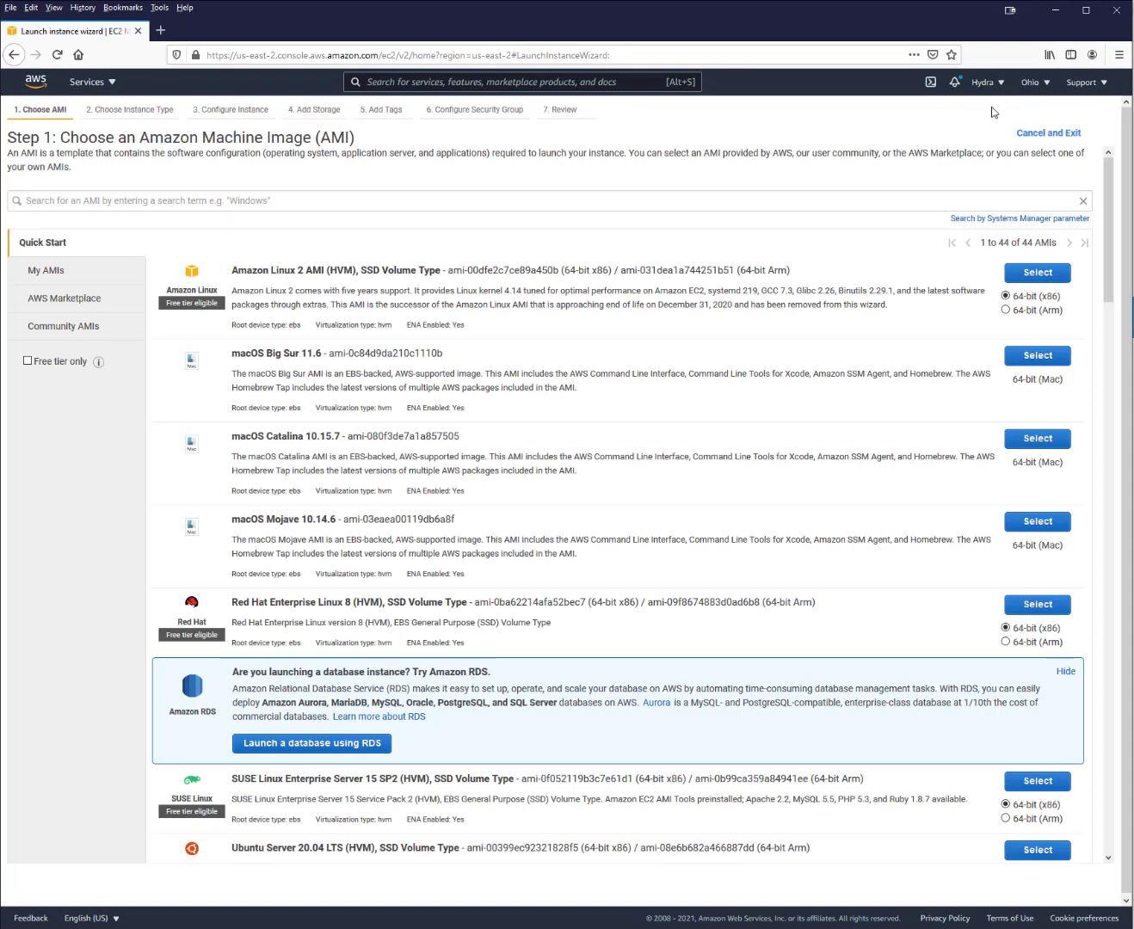
{"action": "left_click", "coordinate": [991, 83]}
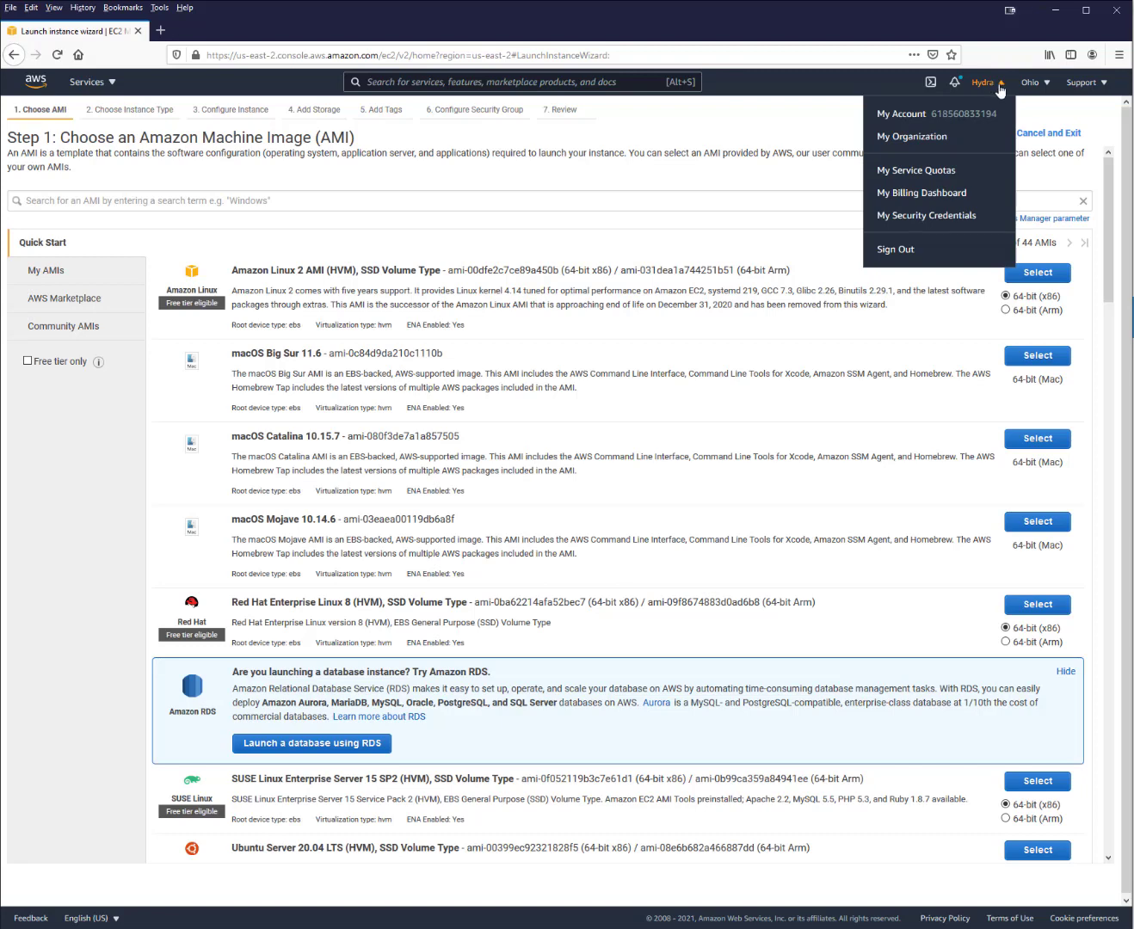
- From Security Credentials, begin activating a virtual MFA device and reveal its QR code
{"action": "left_click", "coordinate": [936, 217]}
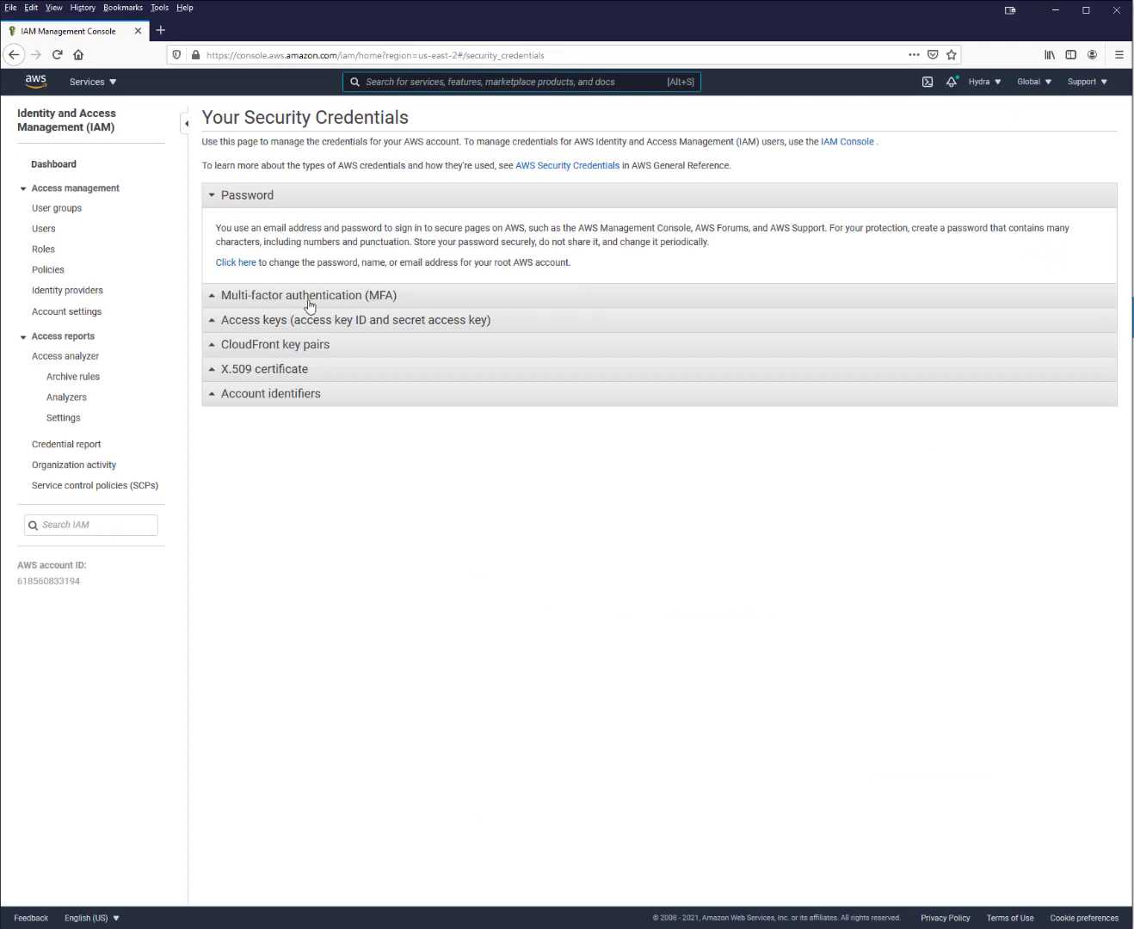
{"action": "left_click", "coordinate": [307, 298]}
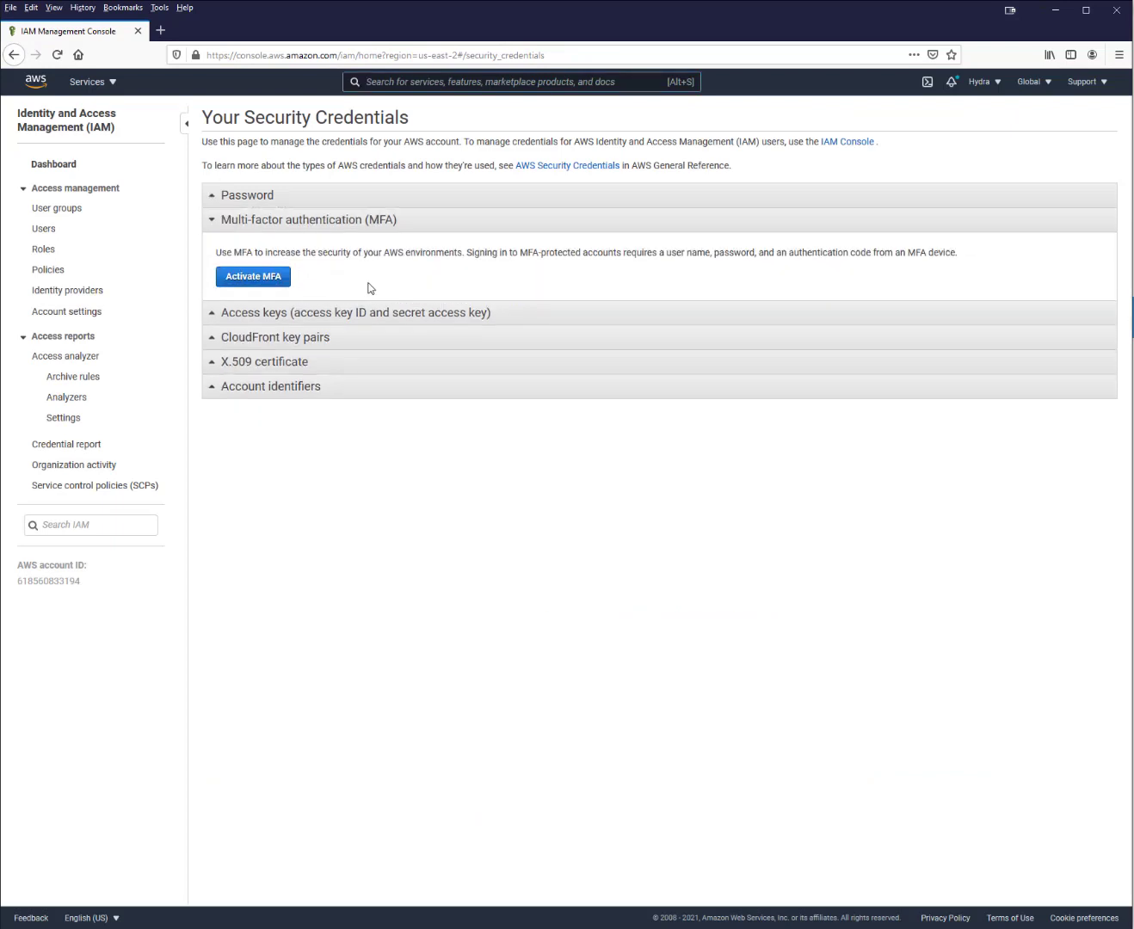
{"action": "left_click", "coordinate": [255, 281]}
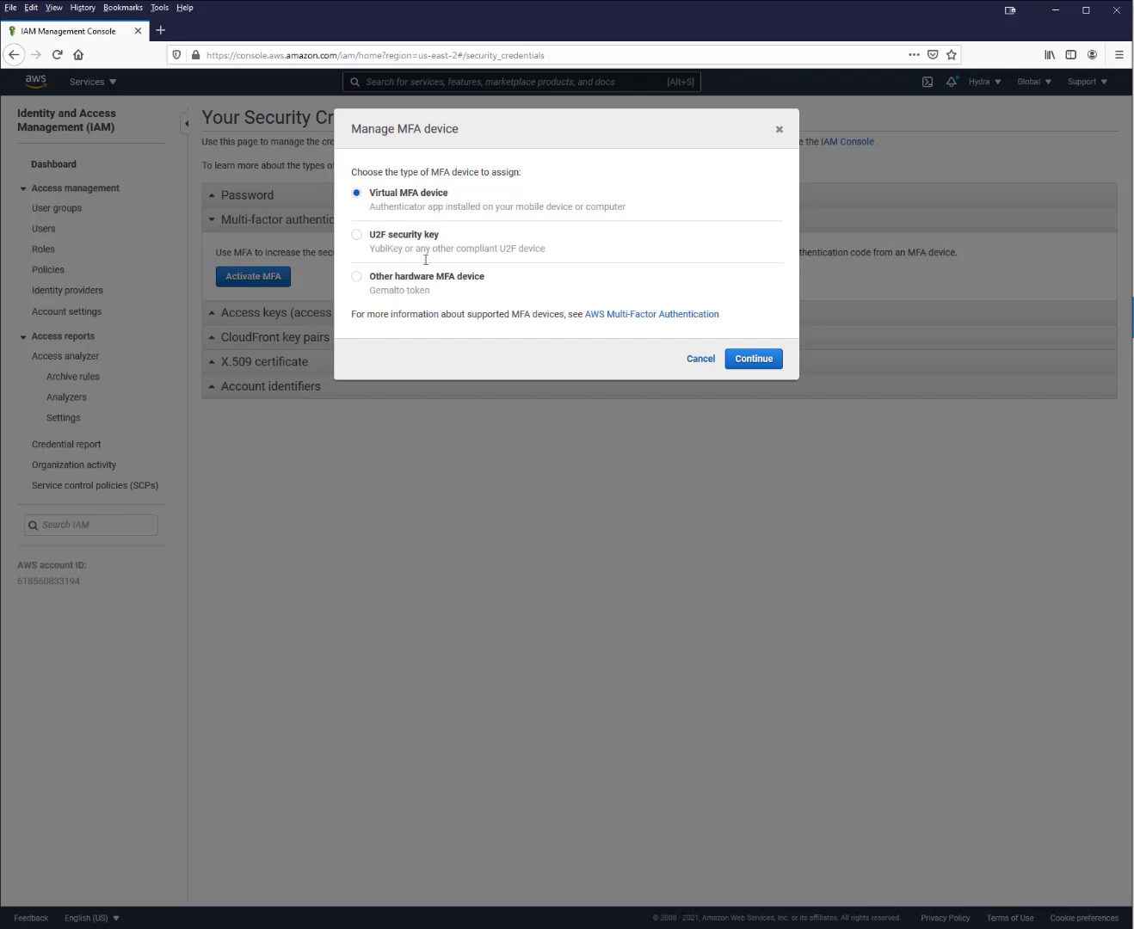
{"action": "left_click", "coordinate": [754, 360]}
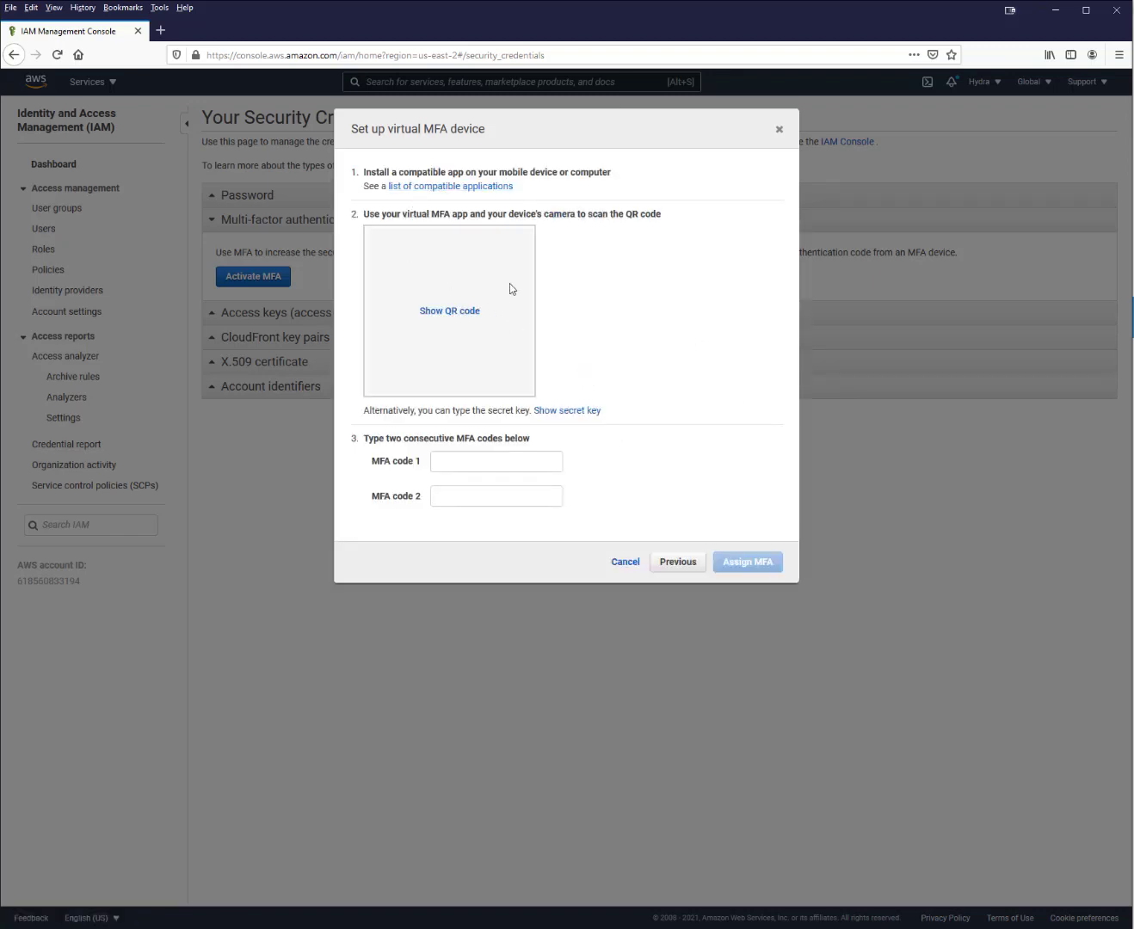
{"action": "left_click", "coordinate": [462, 185]}
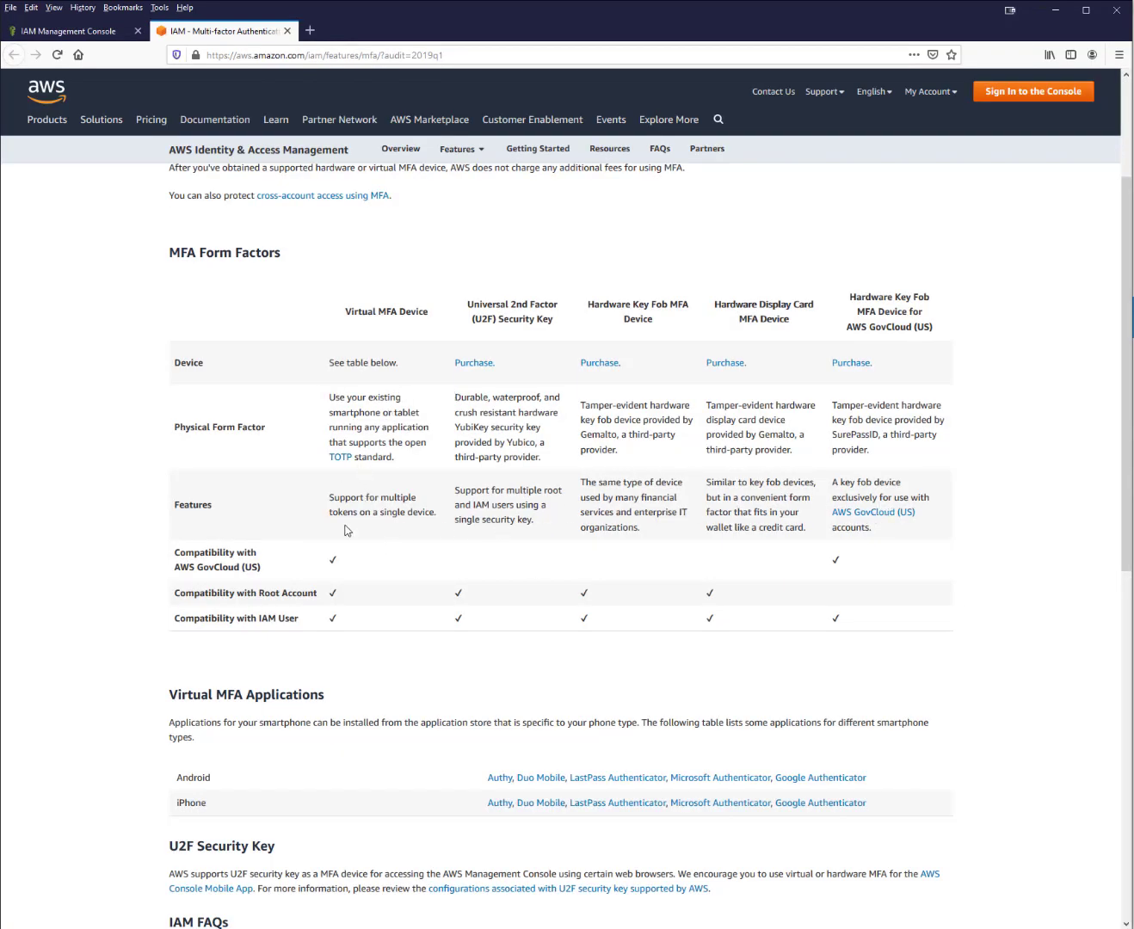
{"action": "left_click", "coordinate": [286, 32]}
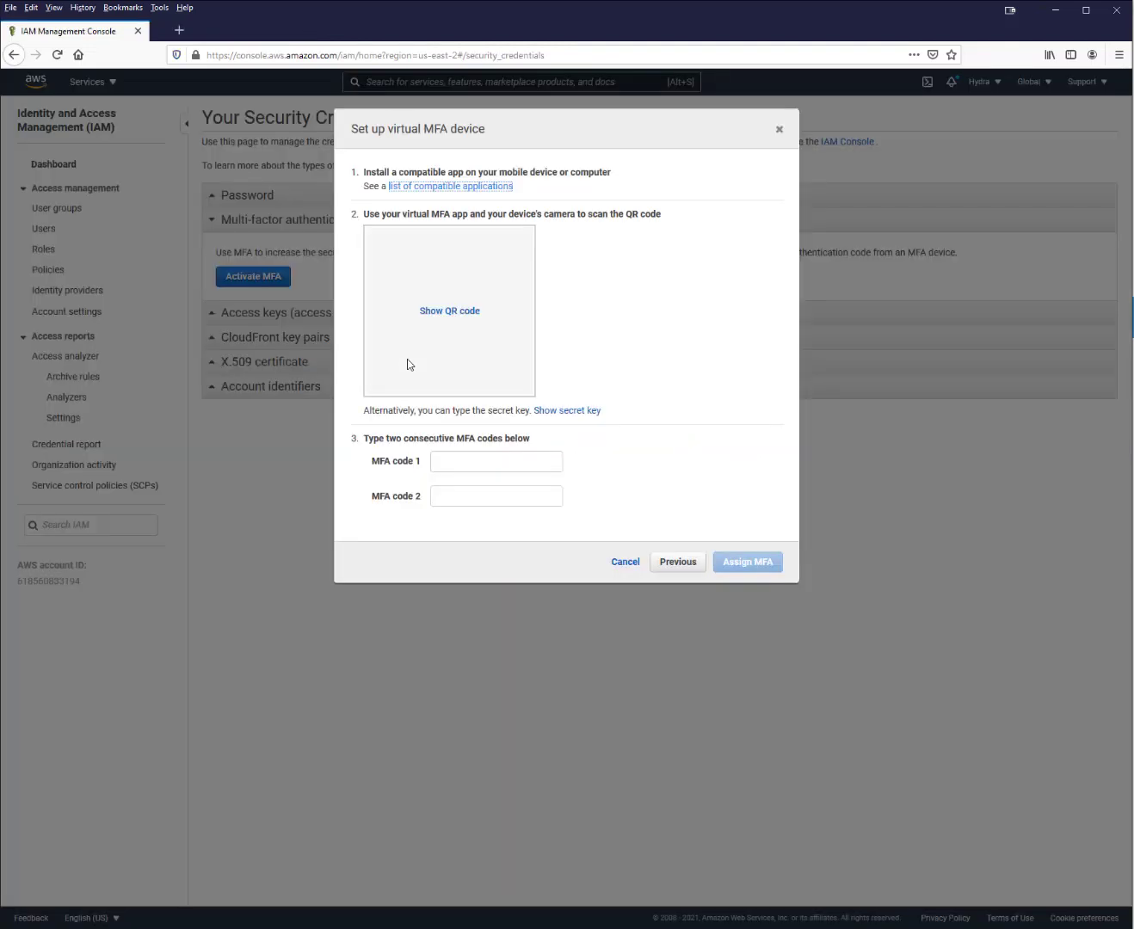
{"action": "left_click", "coordinate": [456, 315]}
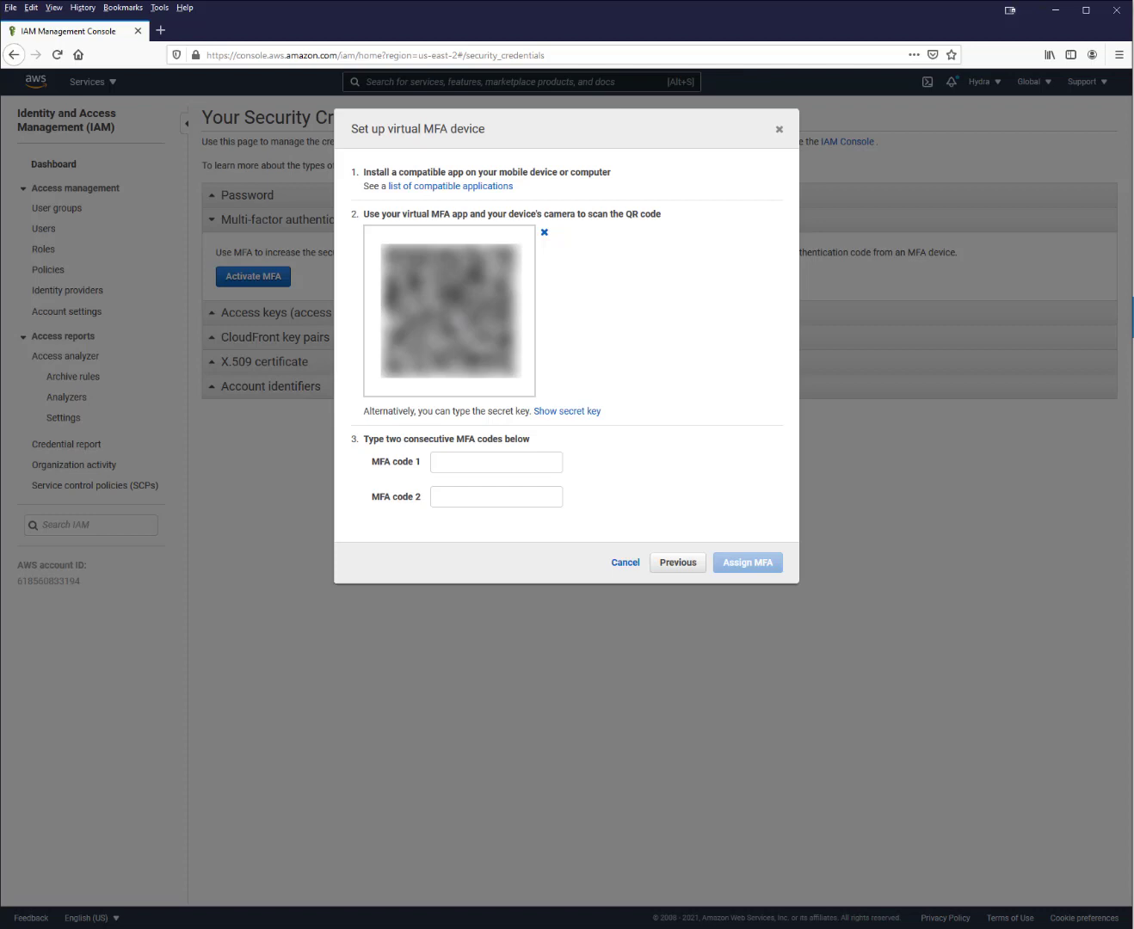
{"action": "left_click", "coordinate": [482, 464]}
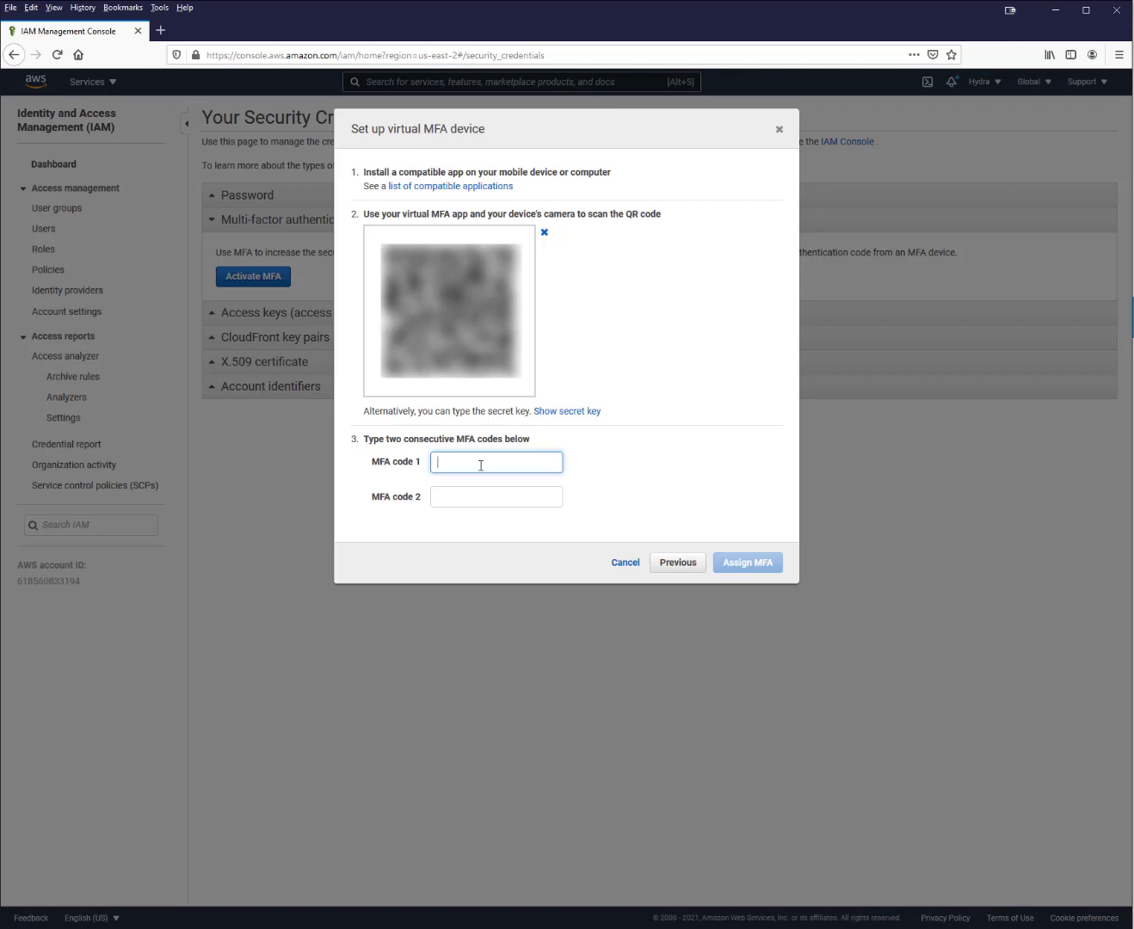
{"action": "left_click", "coordinate": [464, 495]}
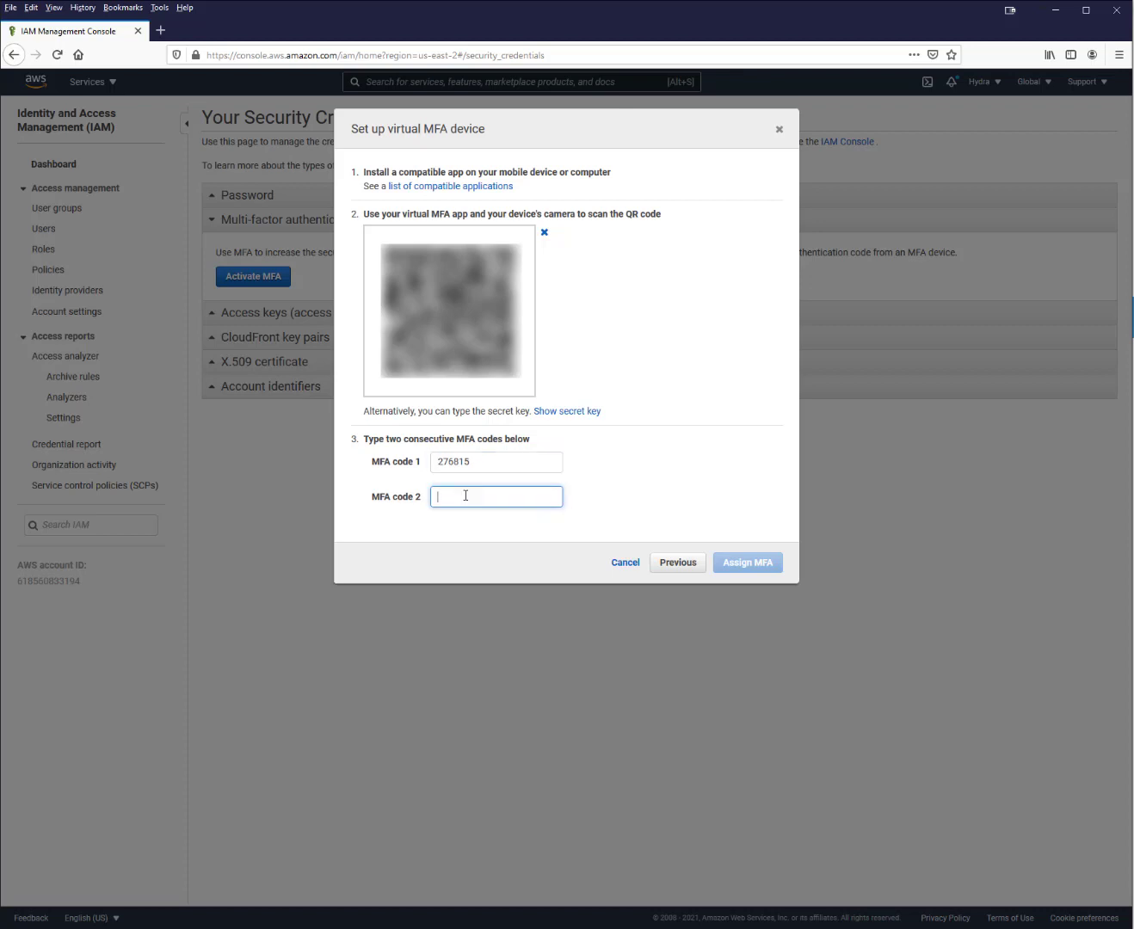
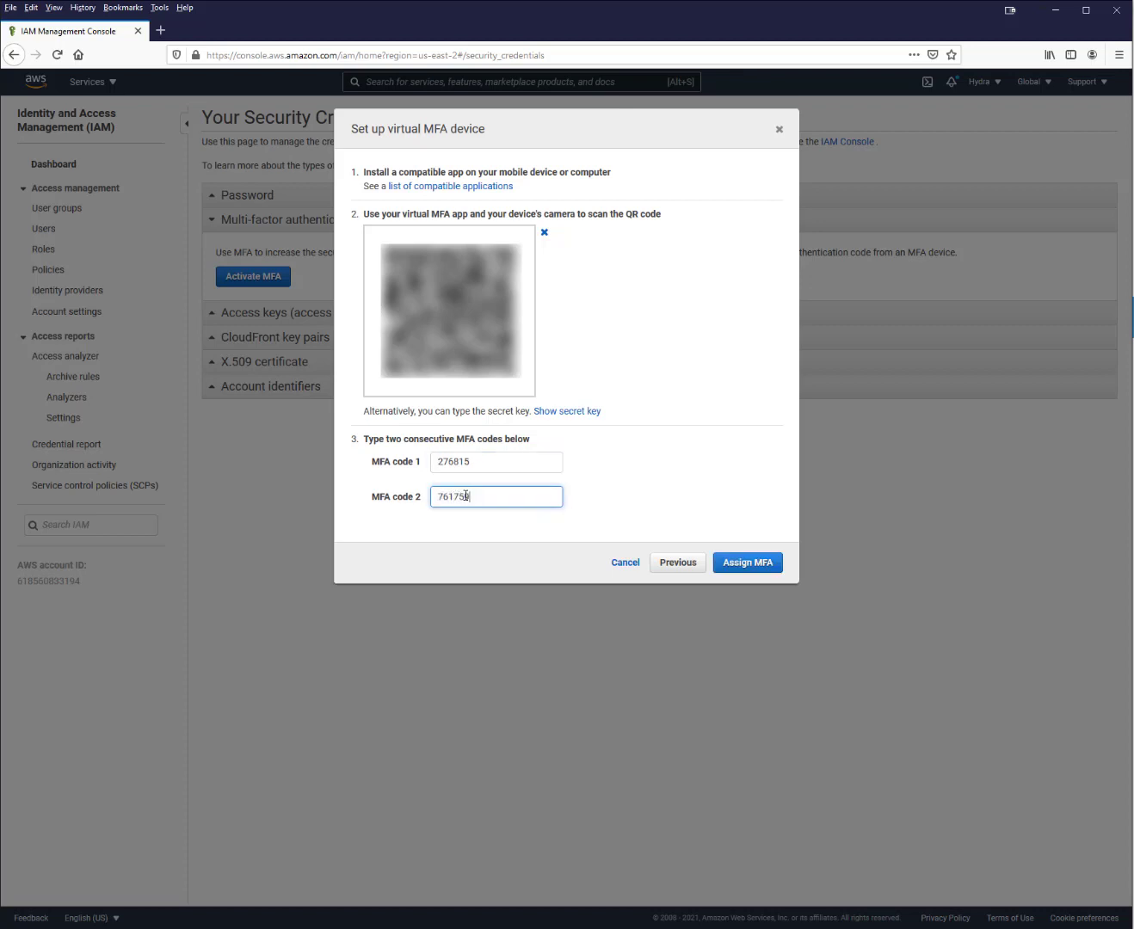
{"action": "left_click", "coordinate": [738, 564]}
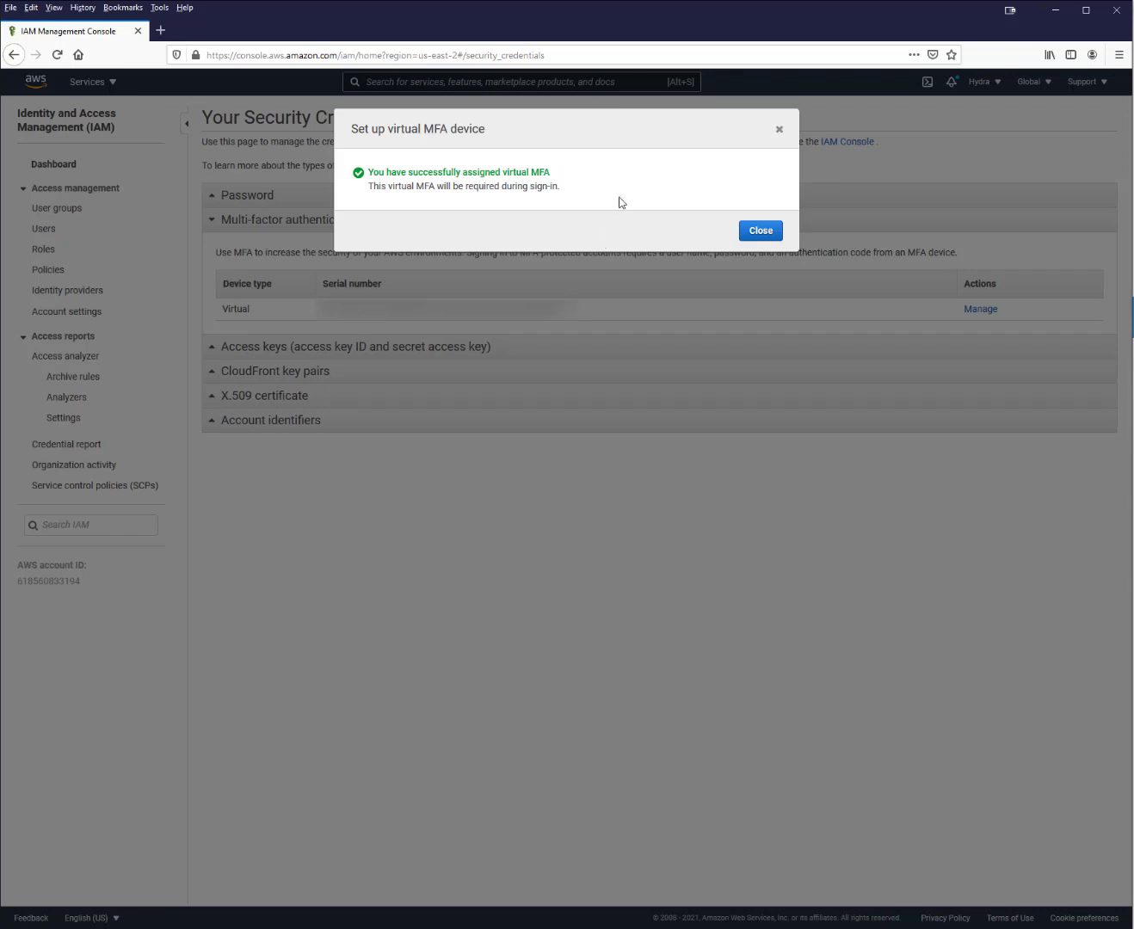
{"action": "left_click", "coordinate": [763, 230]}
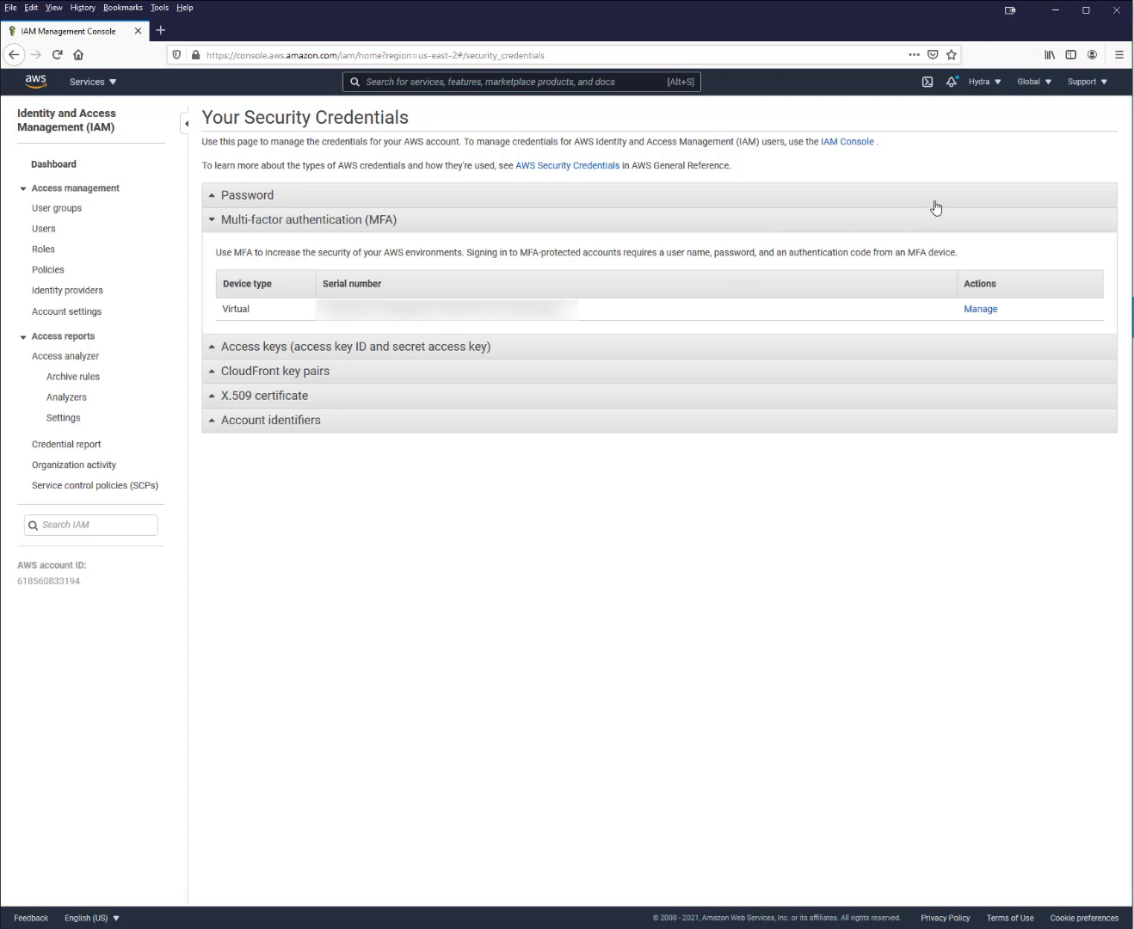
{"action": "left_click", "coordinate": [13, 55]}
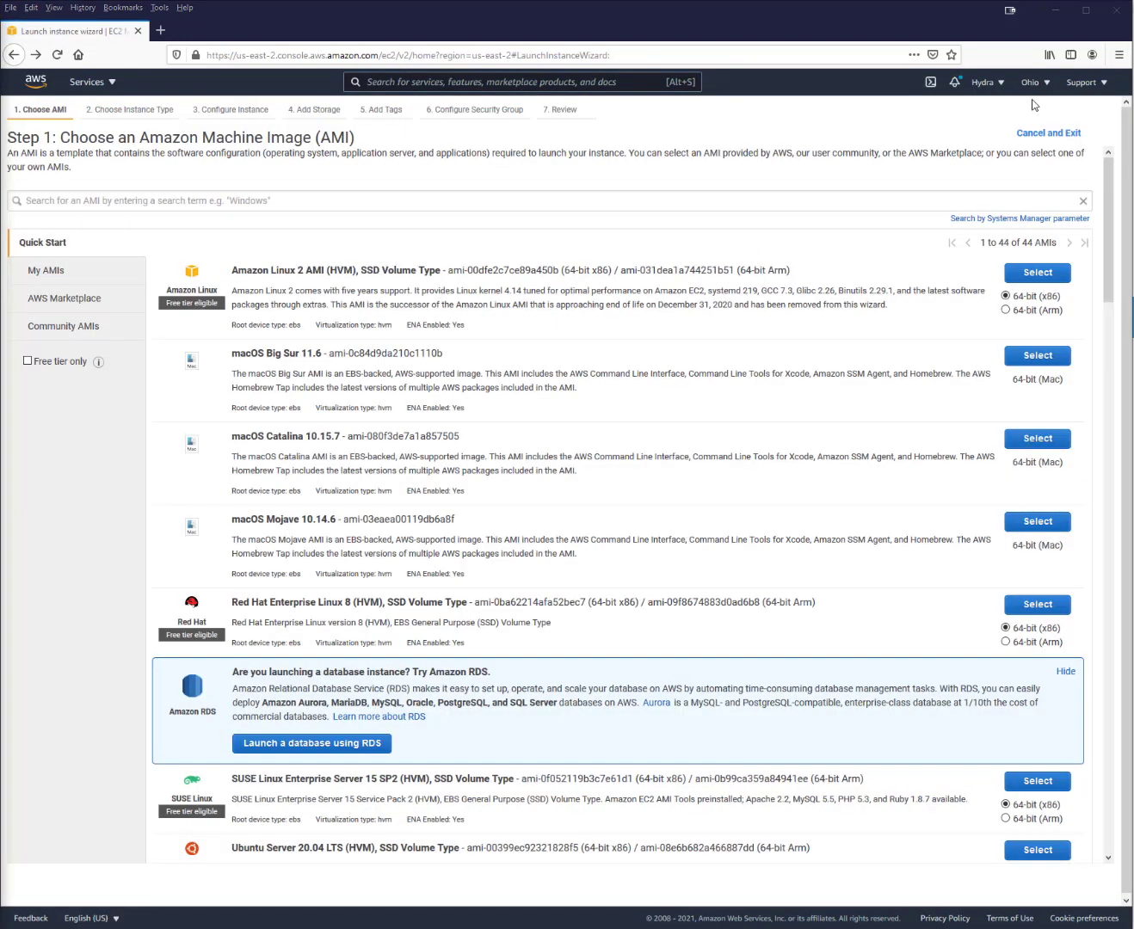
{"action": "left_click", "coordinate": [1044, 86]}
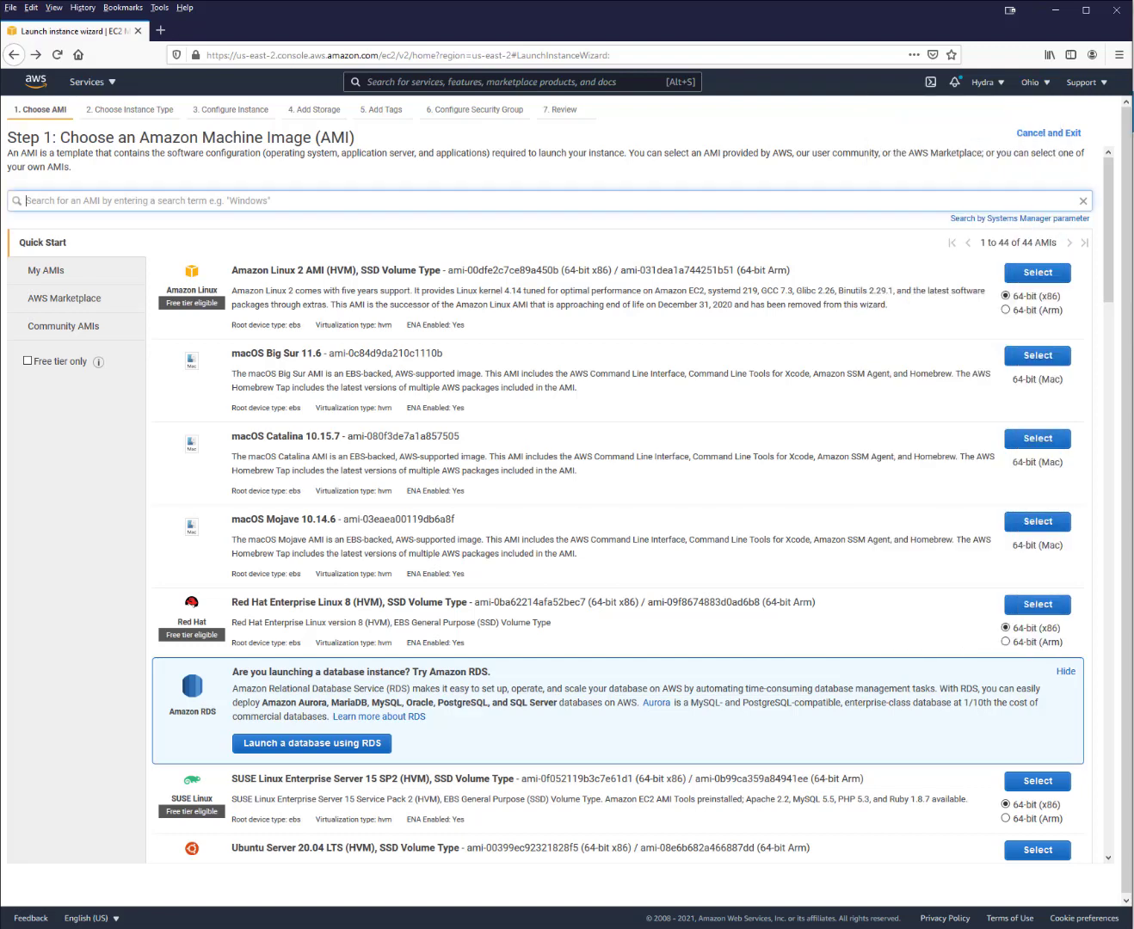
{"action": "scroll", "coordinate": [666, 488], "scroll_direction": "down", "scroll_amount": 1}
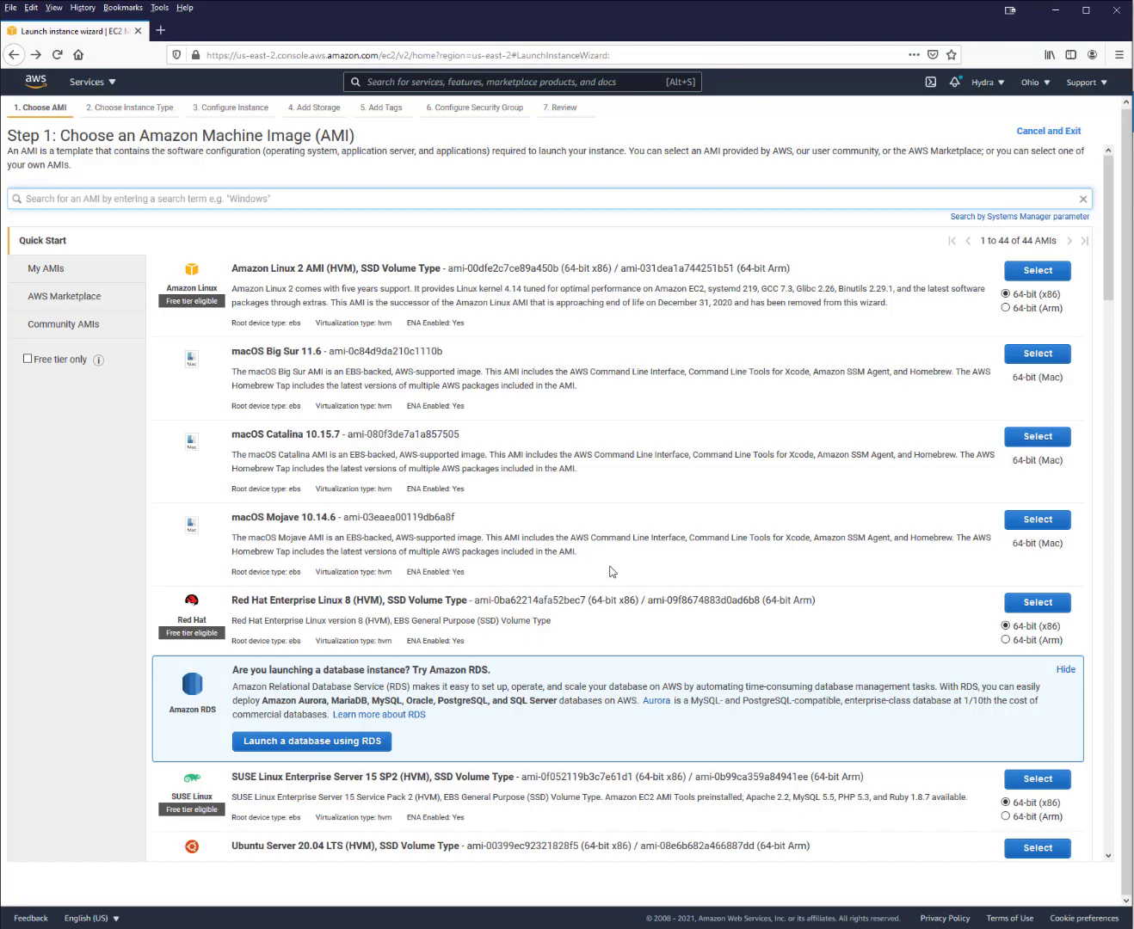
{"action": "left_click_drag", "start_coordinate": [1108, 230], "coordinate": [1108, 373]}
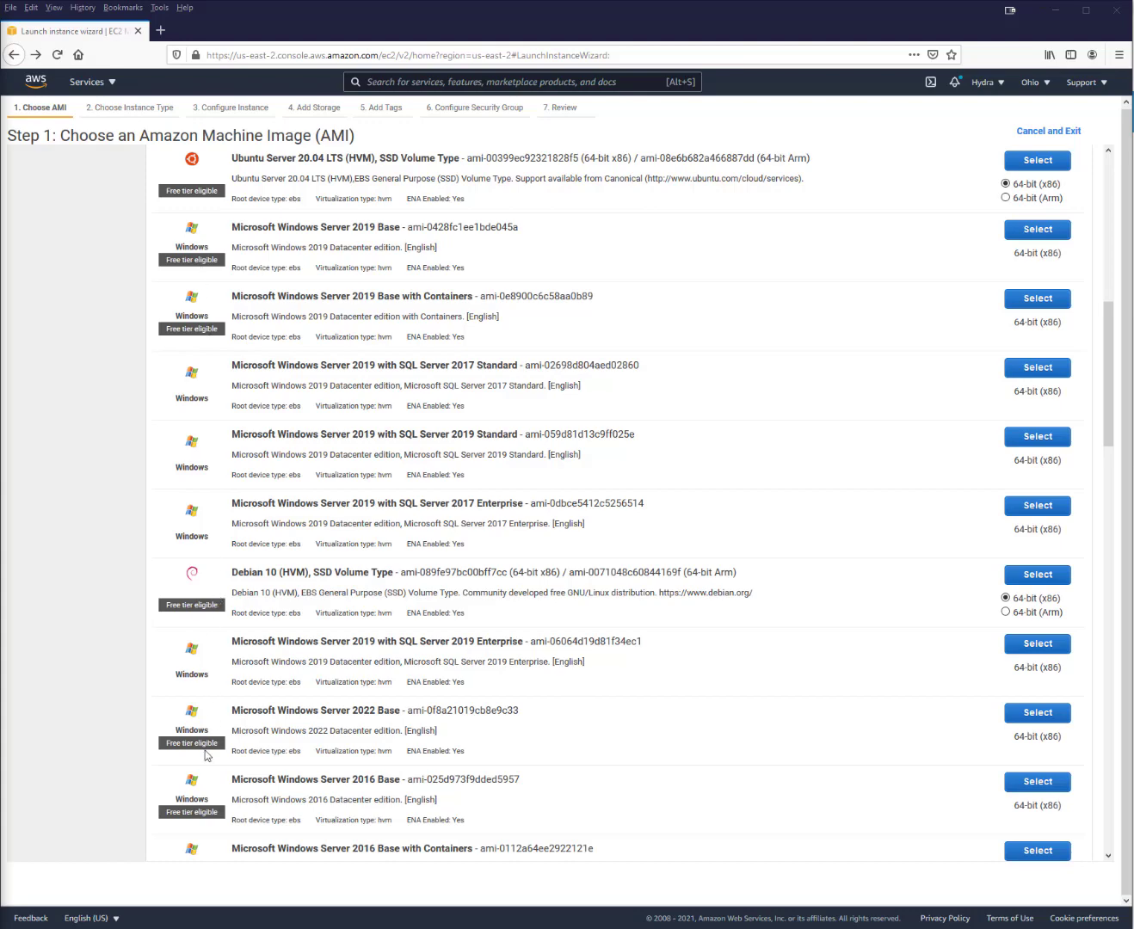
{"action": "scroll", "coordinate": [548, 784], "scroll_direction": "down", "scroll_amount": 10}
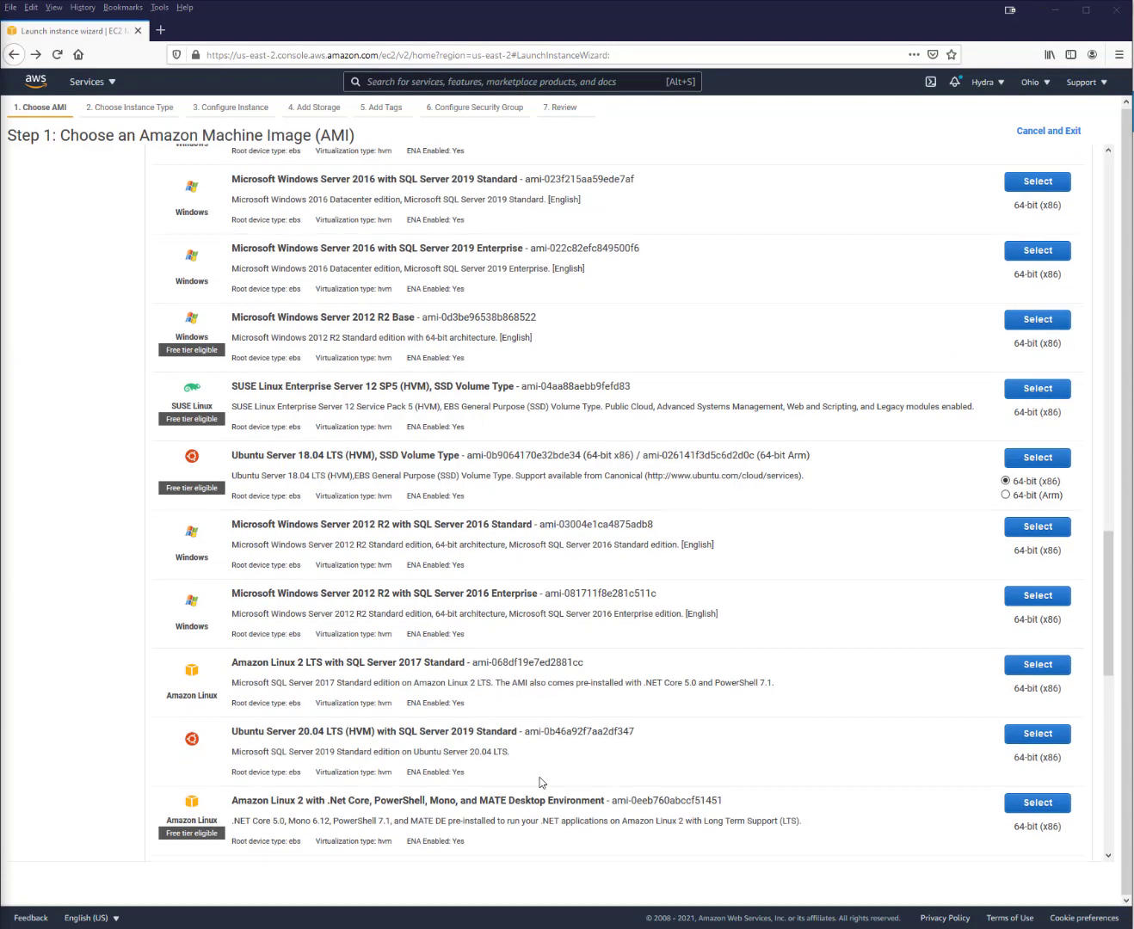
{"action": "scroll", "coordinate": [540, 783], "scroll_direction": "down", "scroll_amount": 7}
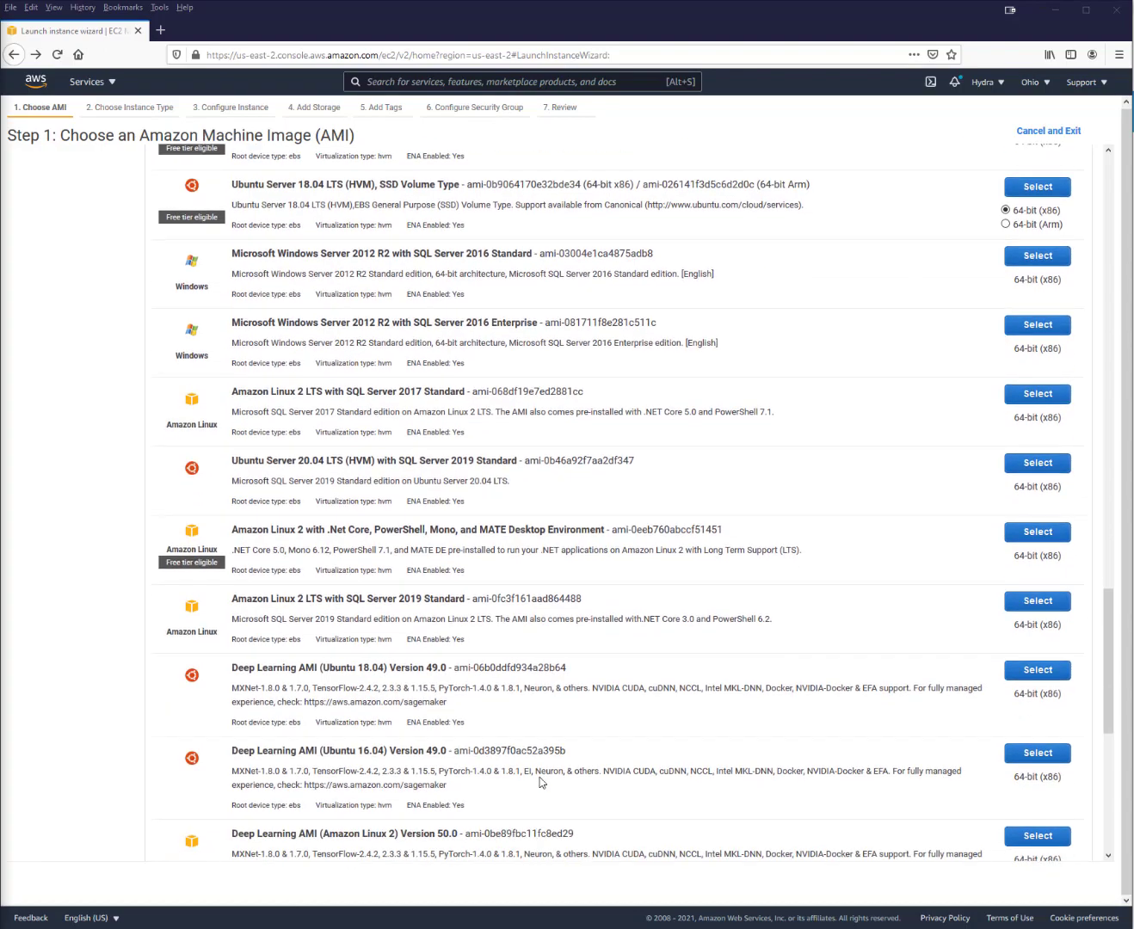
{"action": "scroll", "coordinate": [540, 782], "scroll_direction": "down", "scroll_amount": 3}
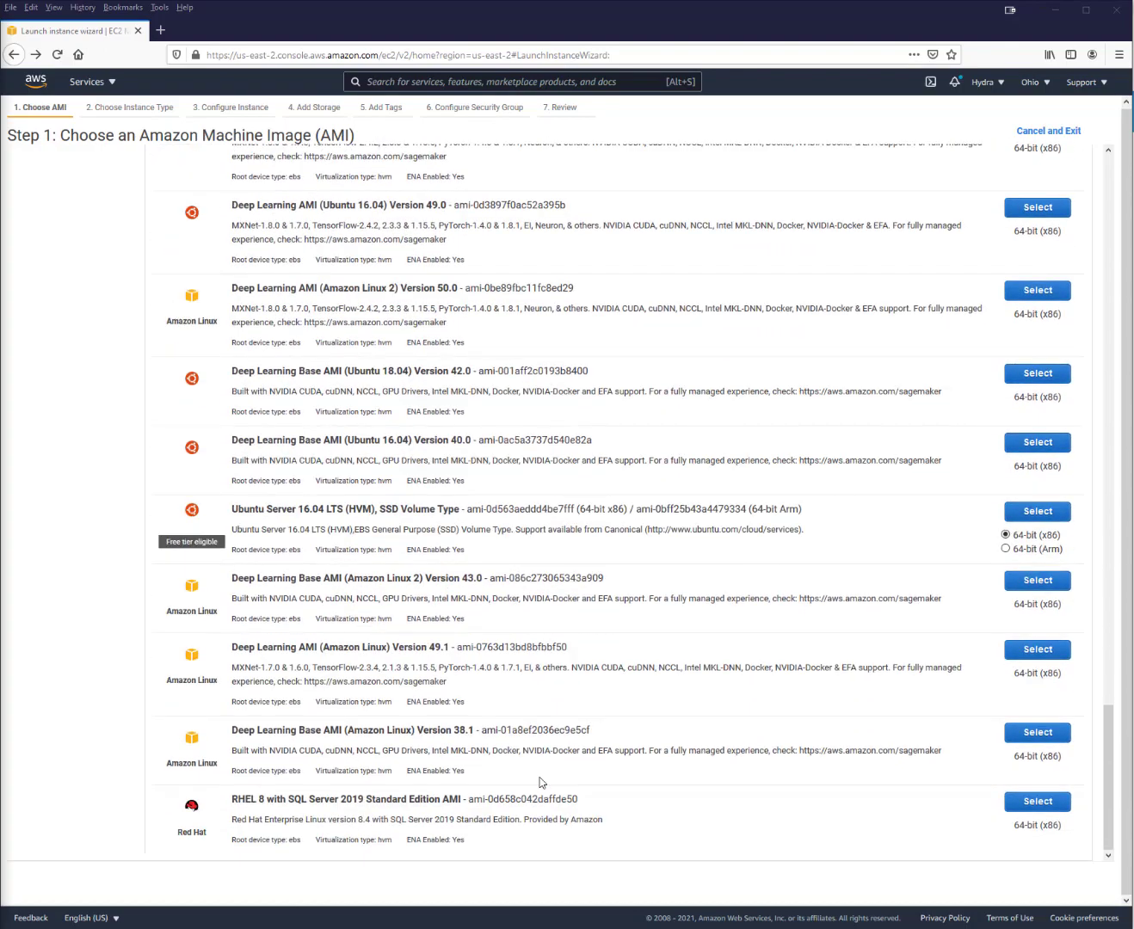
{"action": "scroll", "coordinate": [540, 783], "scroll_direction": "up", "scroll_amount": 8}
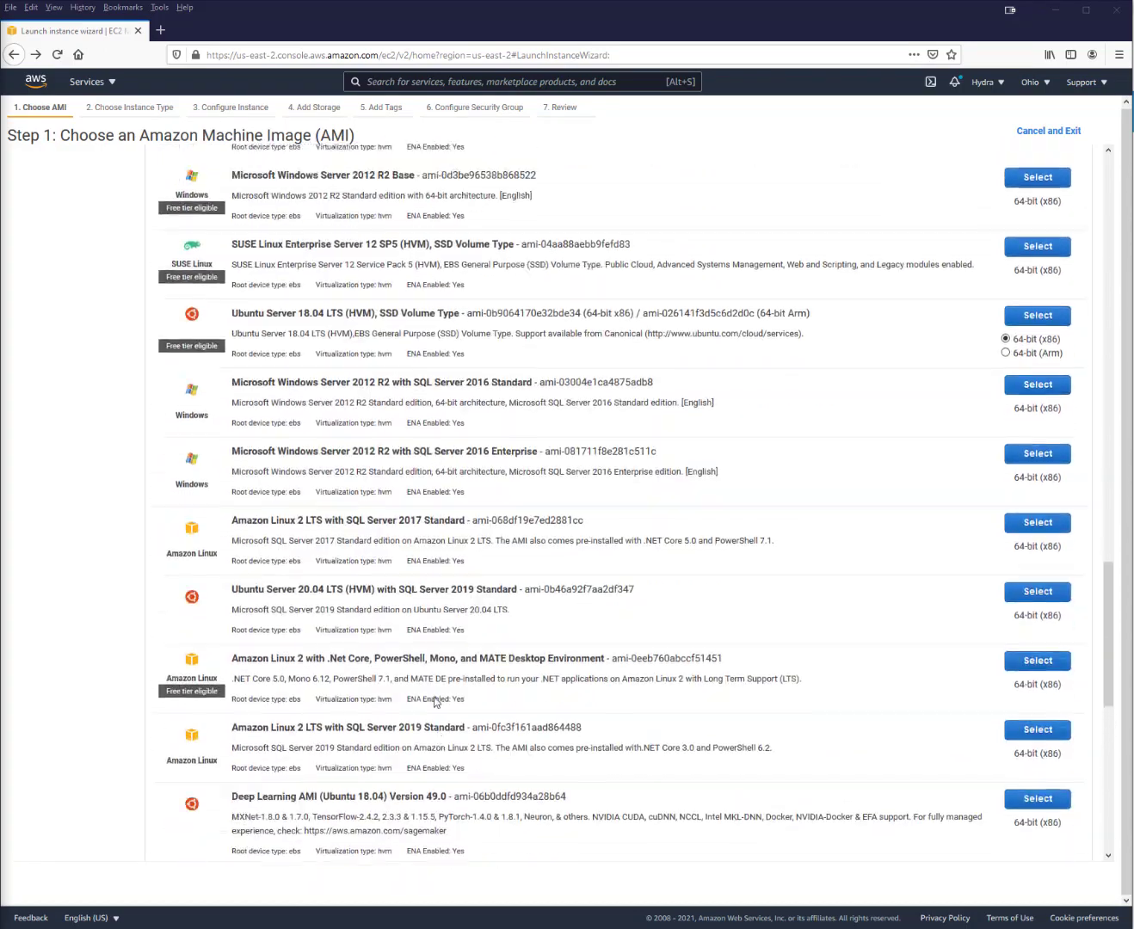
{"action": "scroll", "coordinate": [435, 701], "scroll_direction": "up", "scroll_amount": 6}
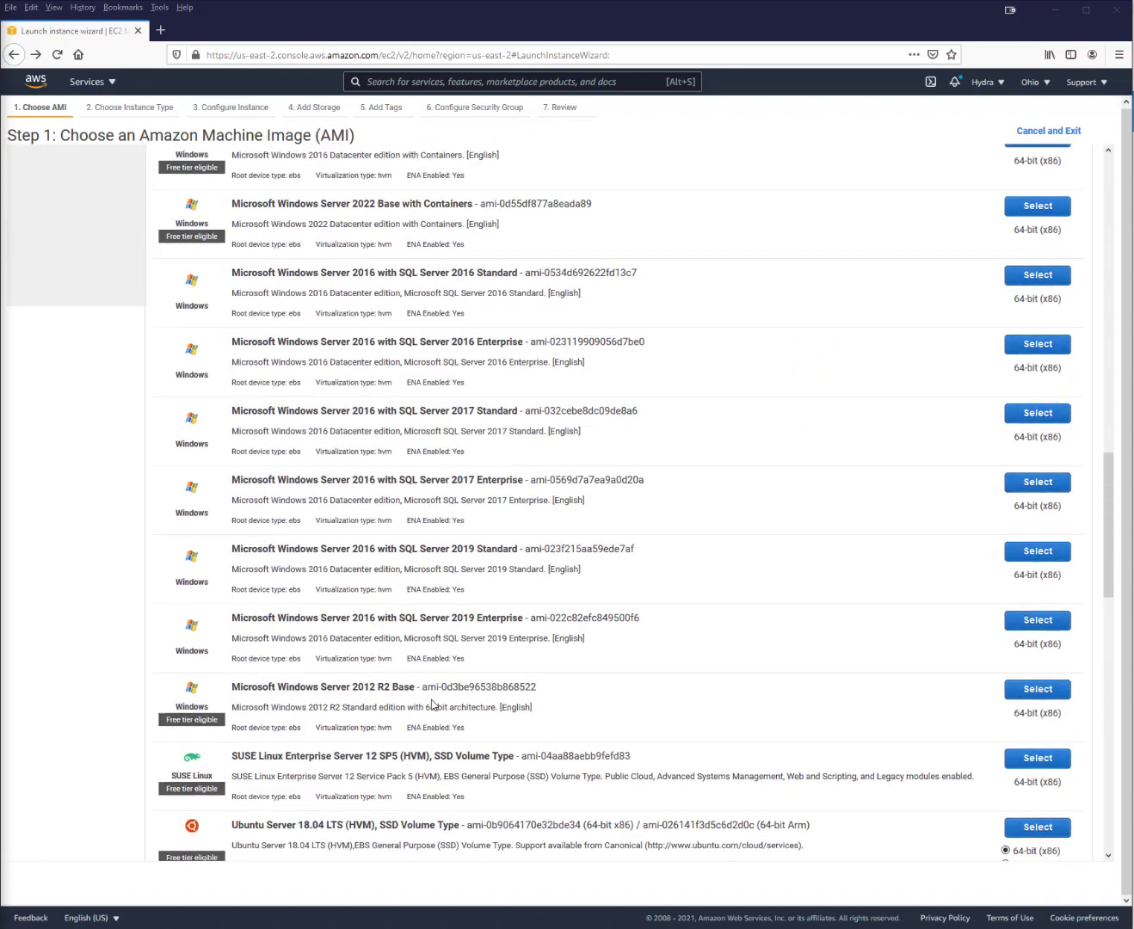
{"action": "scroll", "coordinate": [432, 705], "scroll_direction": "up", "scroll_amount": 5}
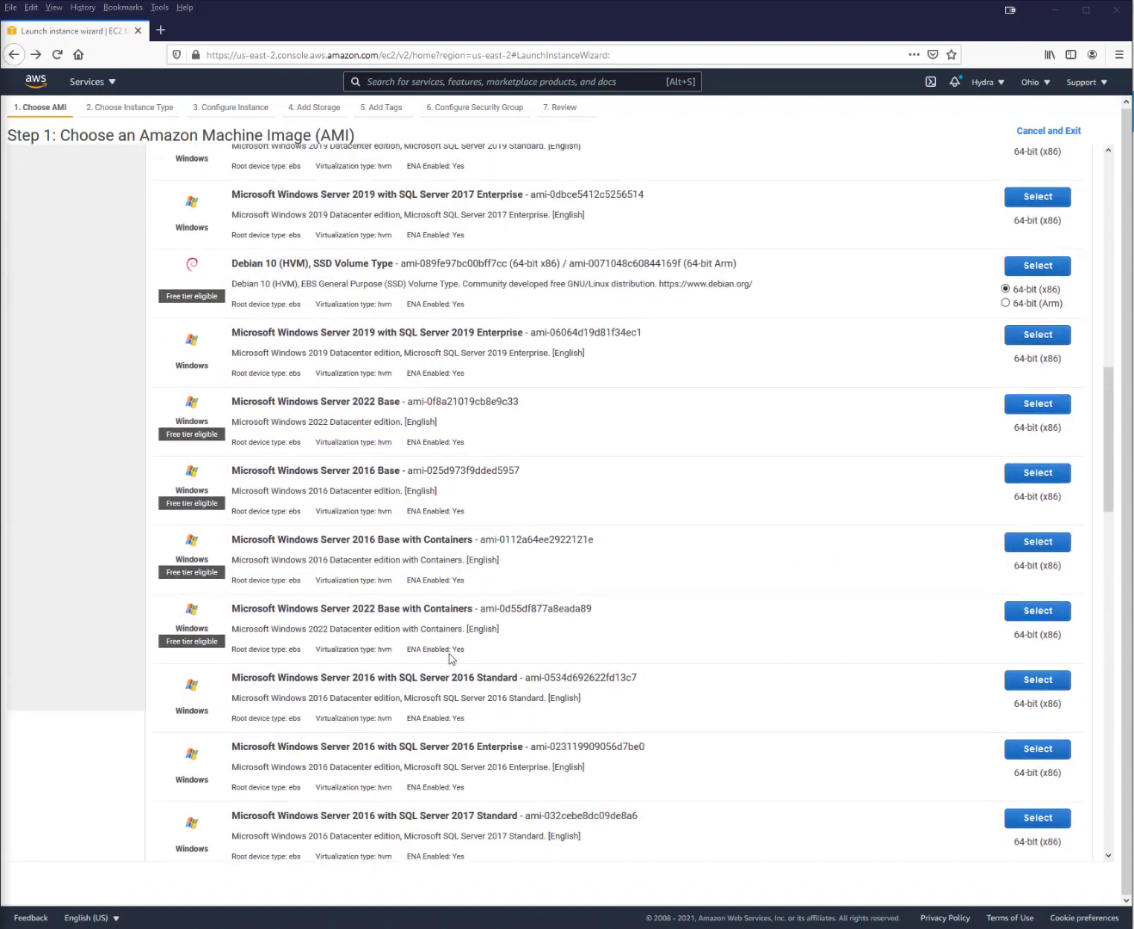
{"action": "scroll", "coordinate": [606, 597], "scroll_direction": "up", "scroll_amount": 3}
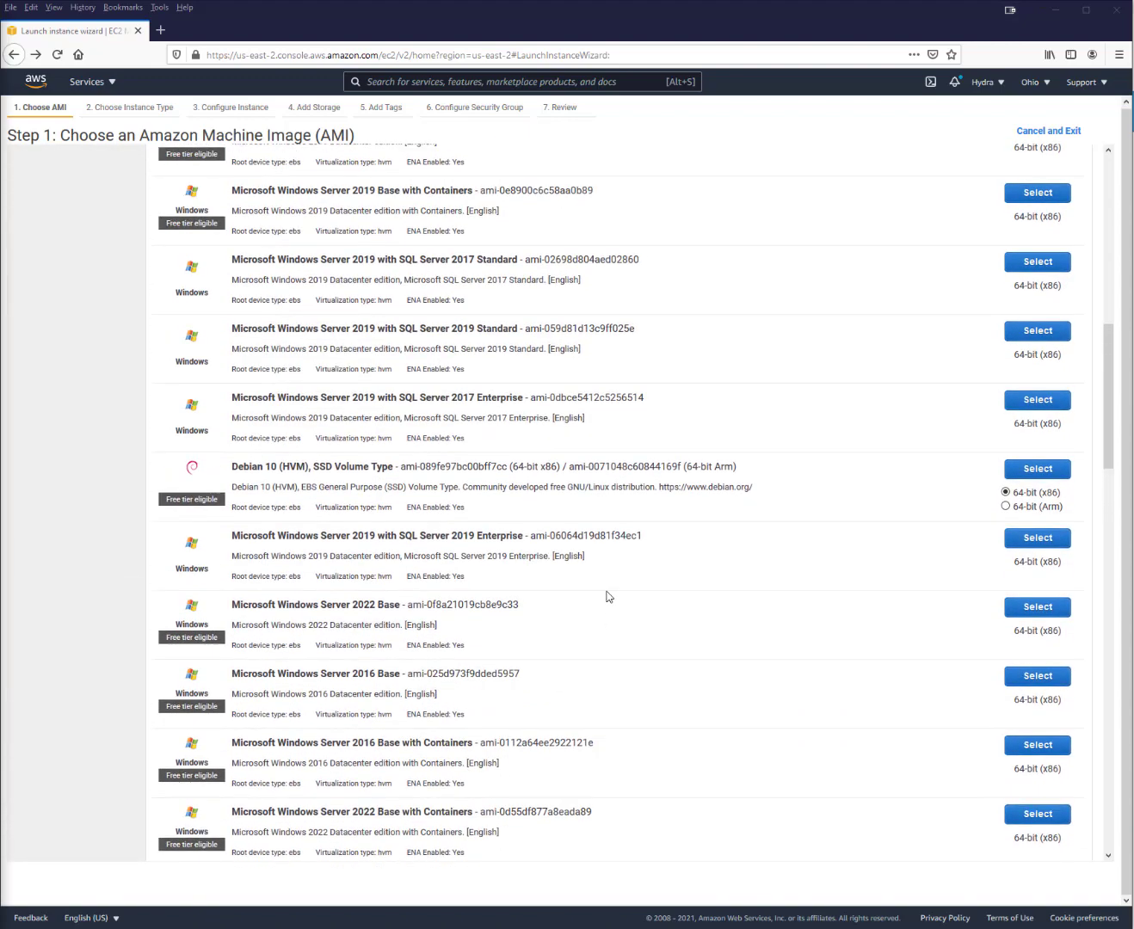
{"action": "scroll", "coordinate": [516, 628], "scroll_direction": "up", "scroll_amount": 4}
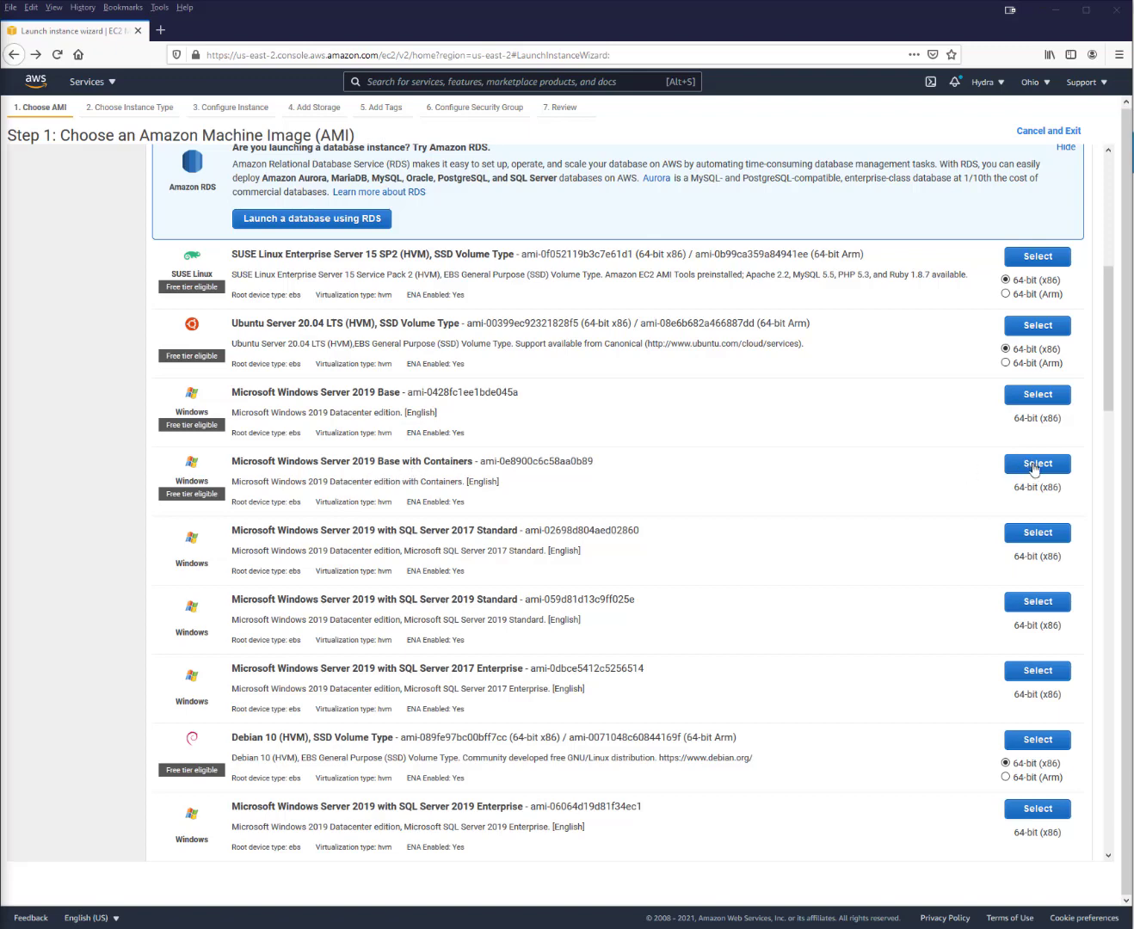
- Select Microsoft Windows Server 2019 Base with Containers, keep t2.micro, and go to Review and Launch
{"action": "left_click", "coordinate": [1034, 465]}
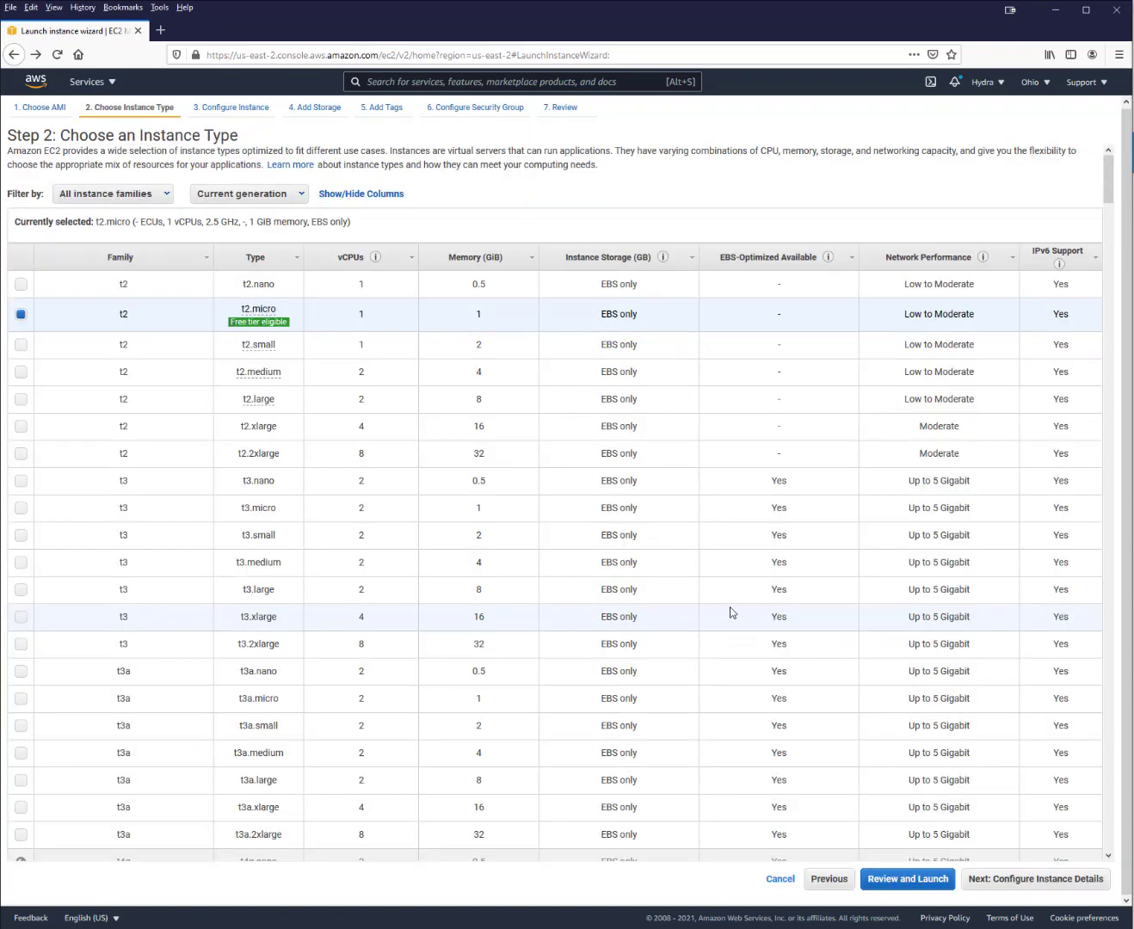
{"action": "mouse_move", "coordinate": [275, 327]}
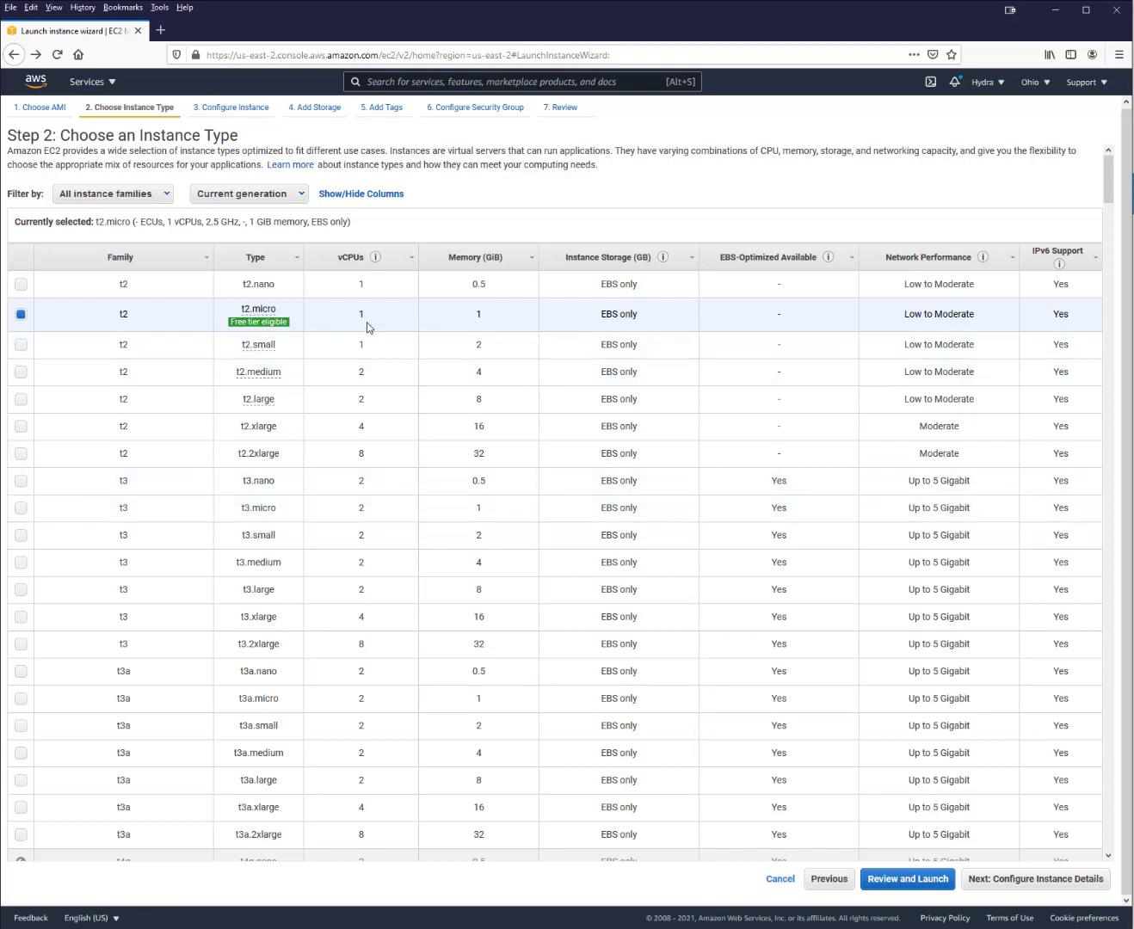
{"action": "scroll", "coordinate": [367, 321], "scroll_direction": "down", "scroll_amount": 3}
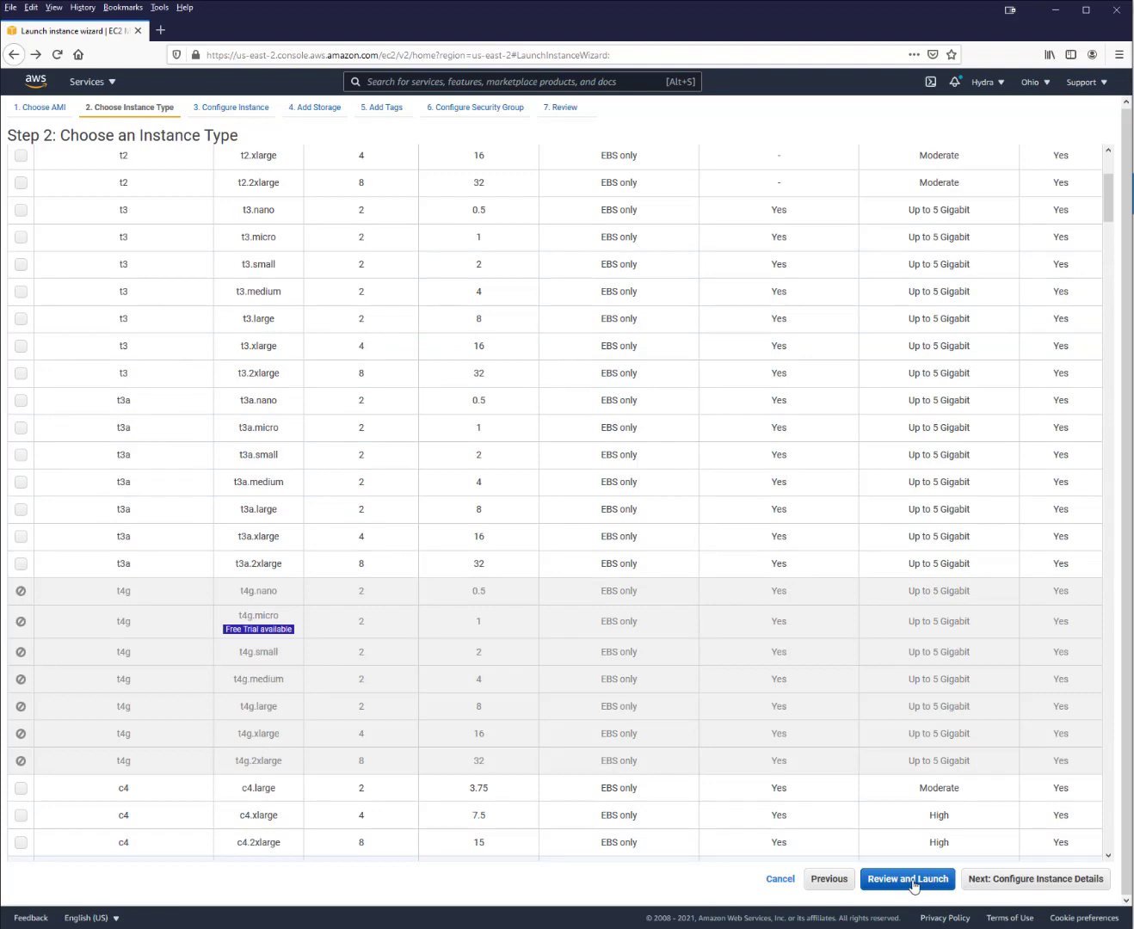
{"action": "left_click", "coordinate": [911, 881]}
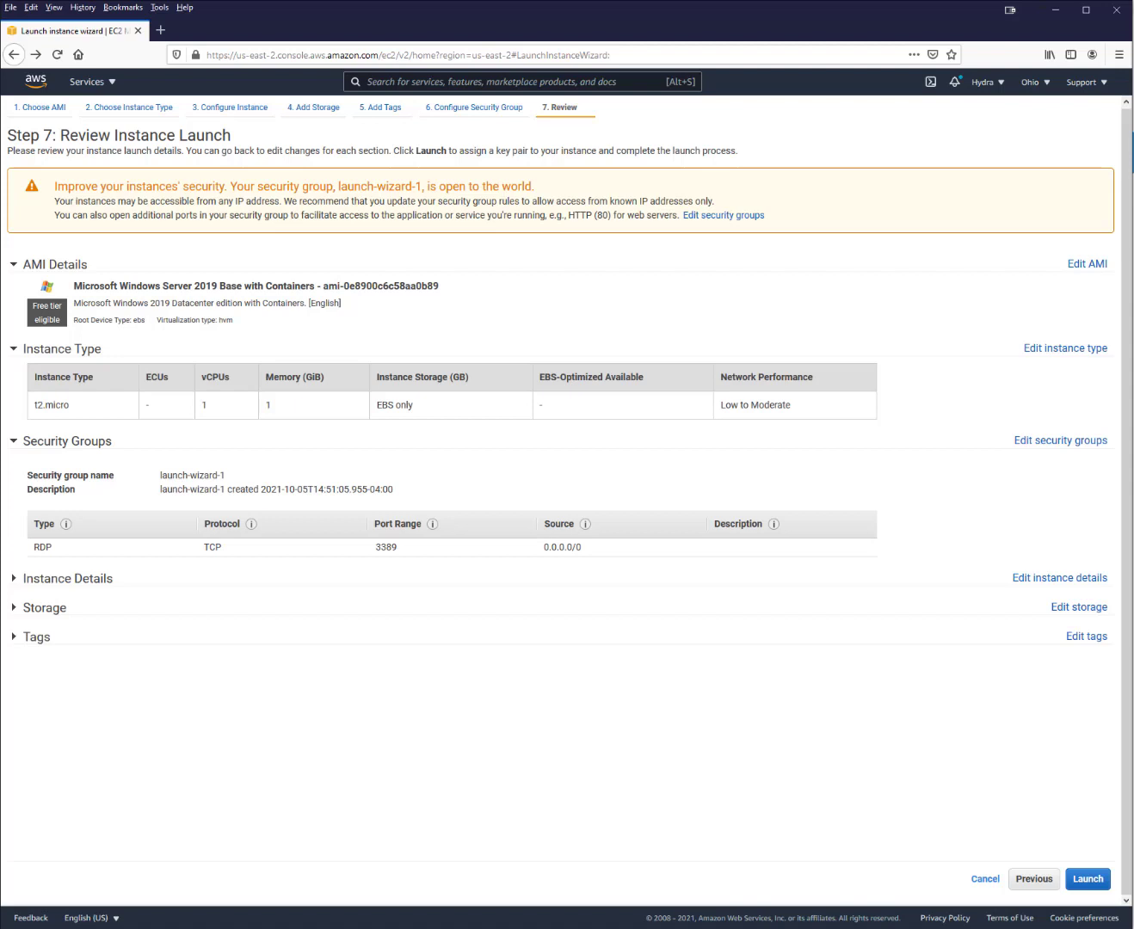
- In the security group, add a Custom TCP rule for port 3338 from Anywhere
{"action": "left_click", "coordinate": [1060, 441]}
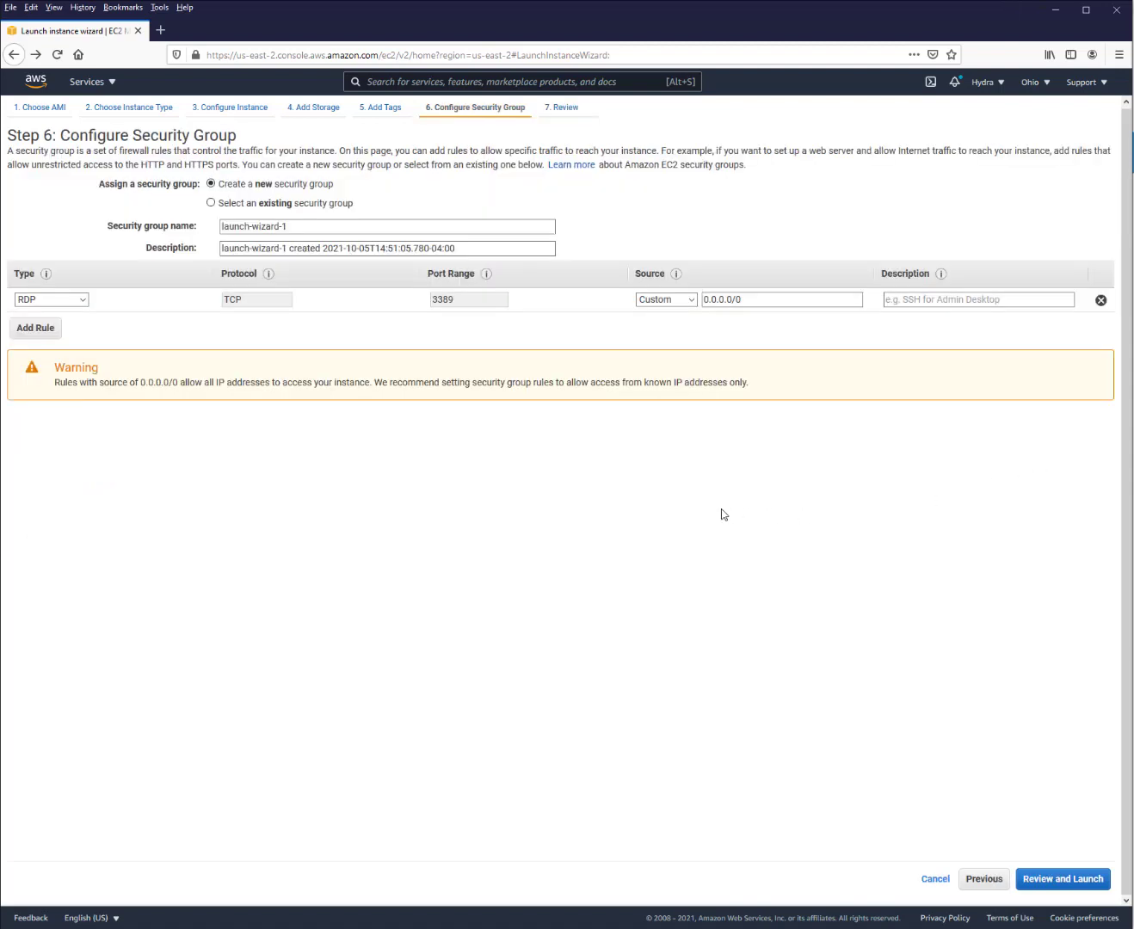
{"action": "left_click", "coordinate": [33, 333]}
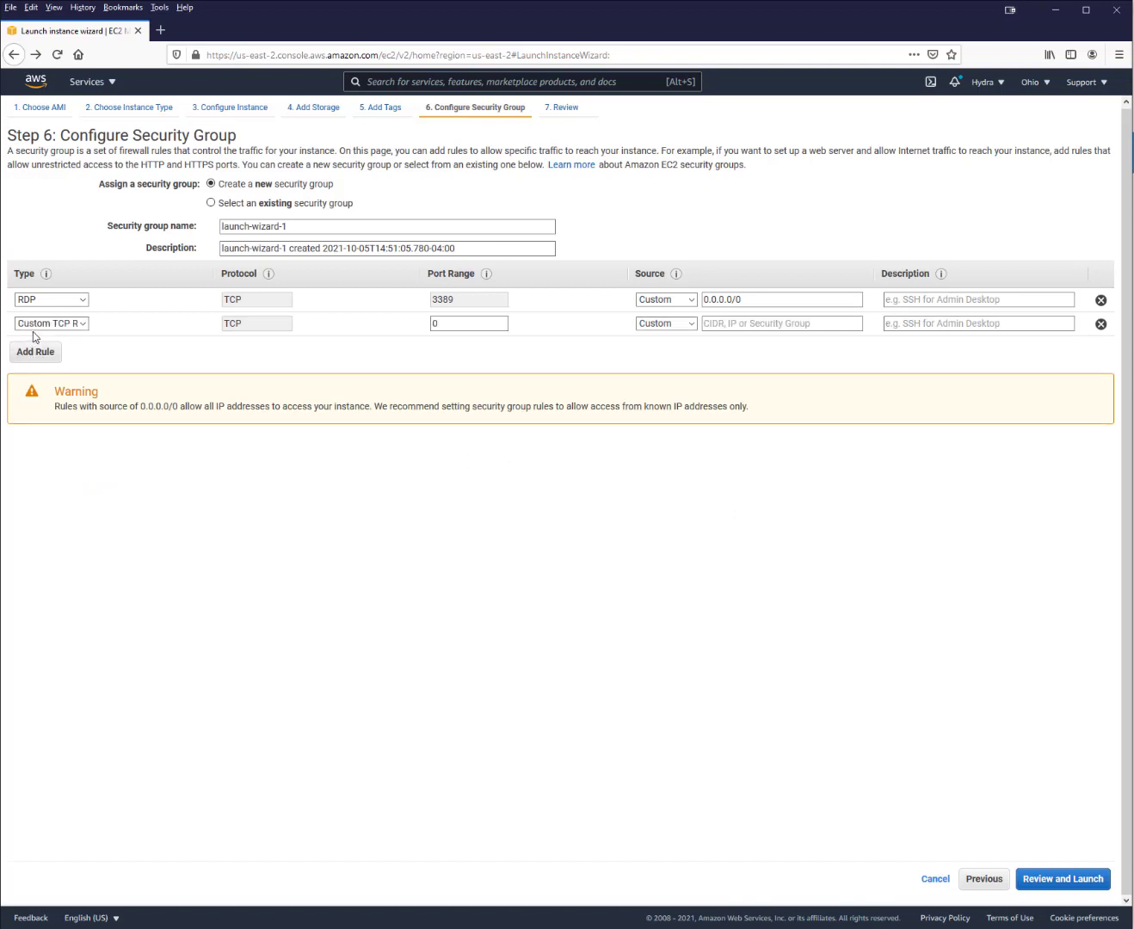
{"action": "left_click", "coordinate": [82, 324]}
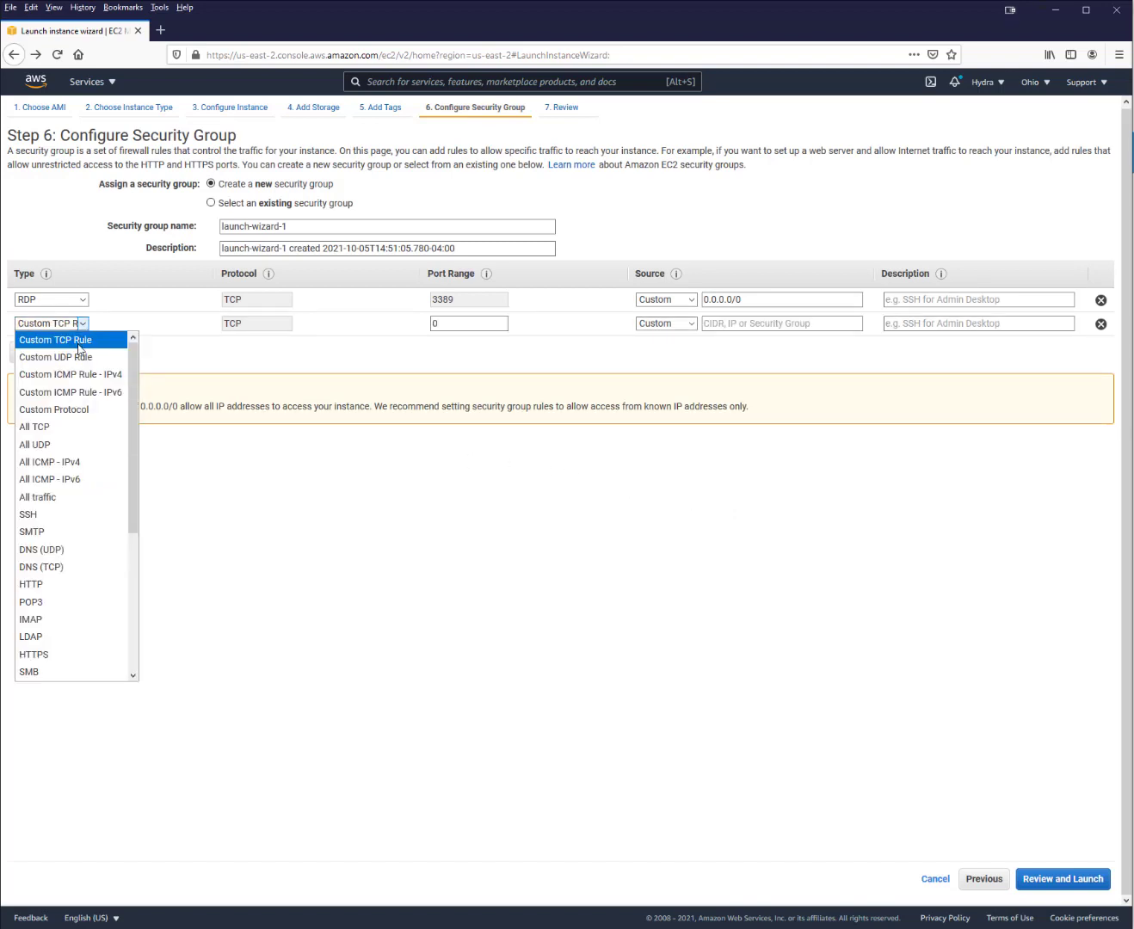
{"action": "left_click", "coordinate": [460, 322]}
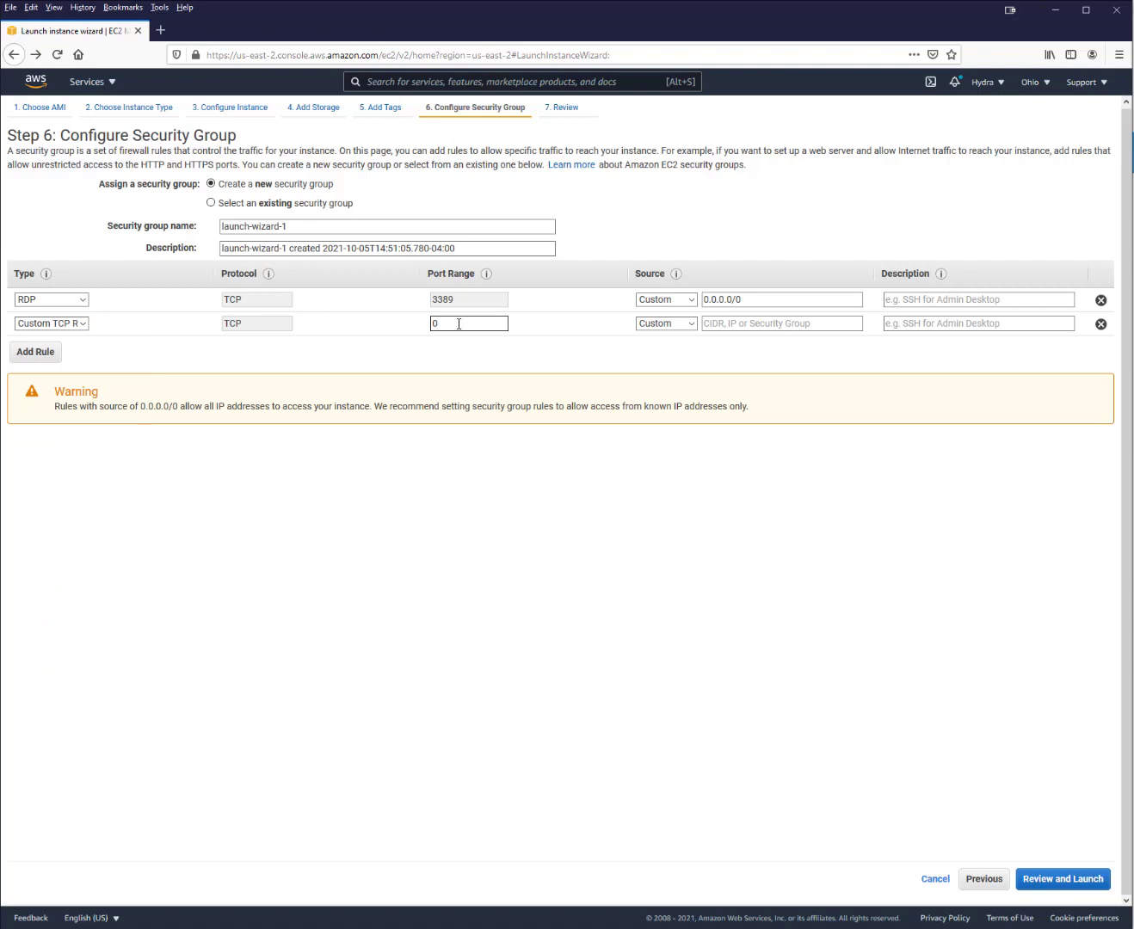
{"action": "left_click_drag", "start_coordinate": [460, 323], "coordinate": [418, 330]}
{"action": "type", "text": "3338"}
{"action": "left_click", "coordinate": [667, 324]}
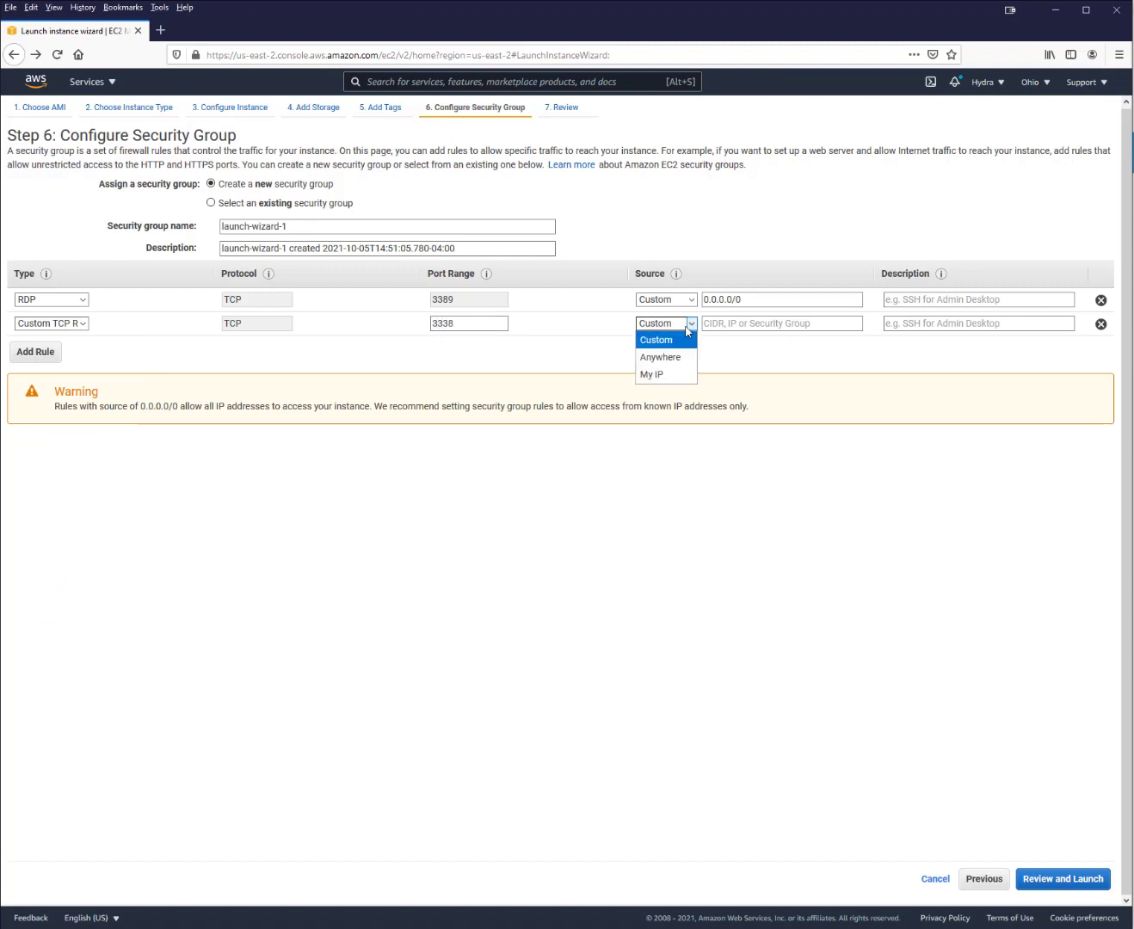
{"action": "left_click", "coordinate": [679, 361]}
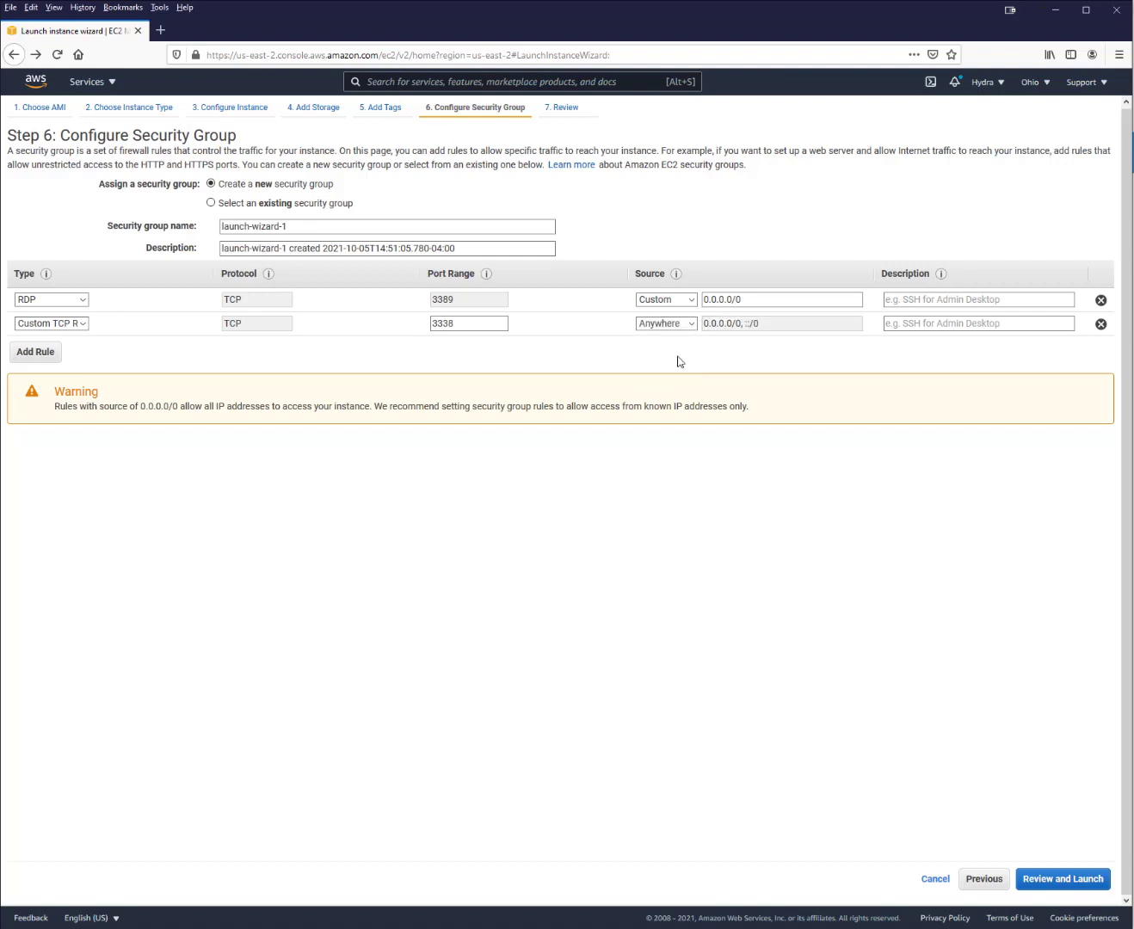
- Add a Custom TCP rule for port 123 with source Anywhere
{"action": "left_click", "coordinate": [38, 353]}
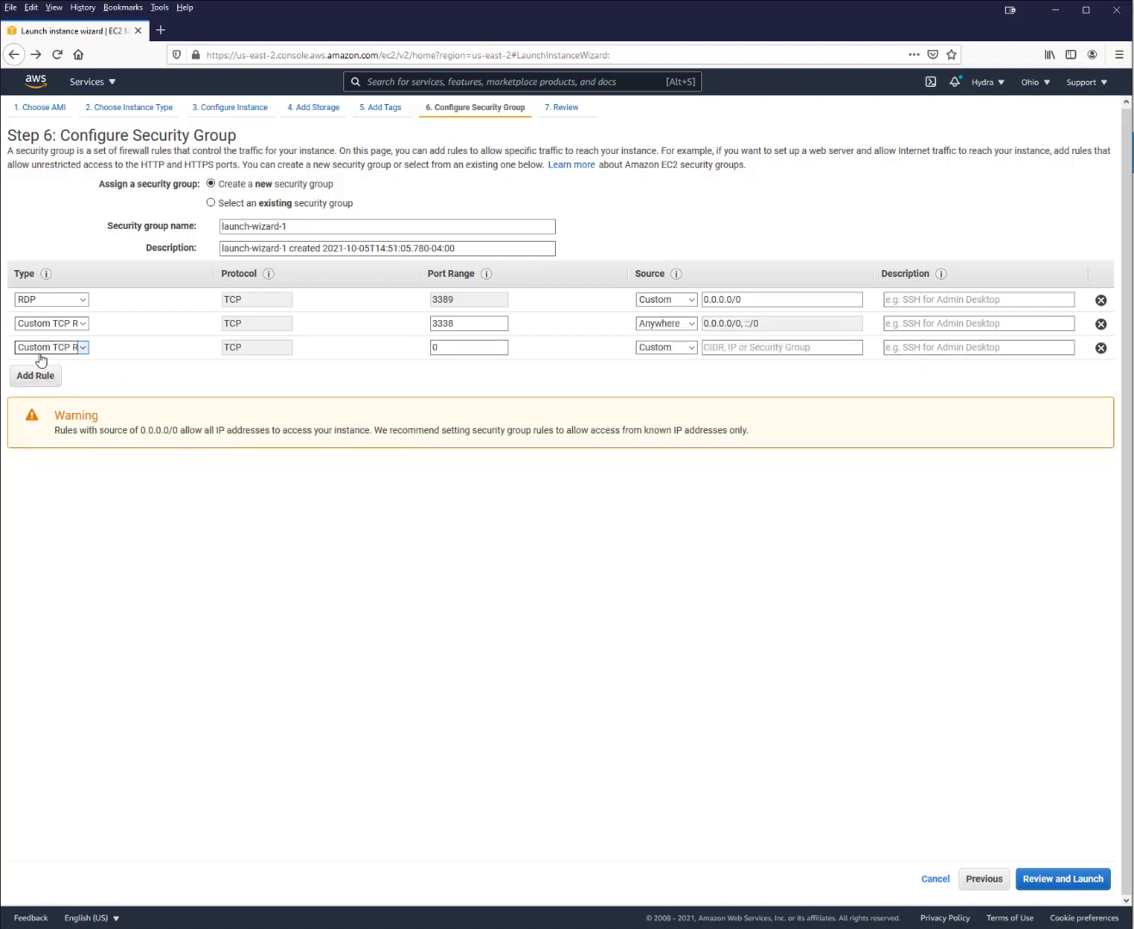
{"action": "left_click", "coordinate": [449, 347]}
{"action": "key", "text": "ctrl+a"}
{"action": "type", "text": "123"}
{"action": "left_click", "coordinate": [691, 348]}
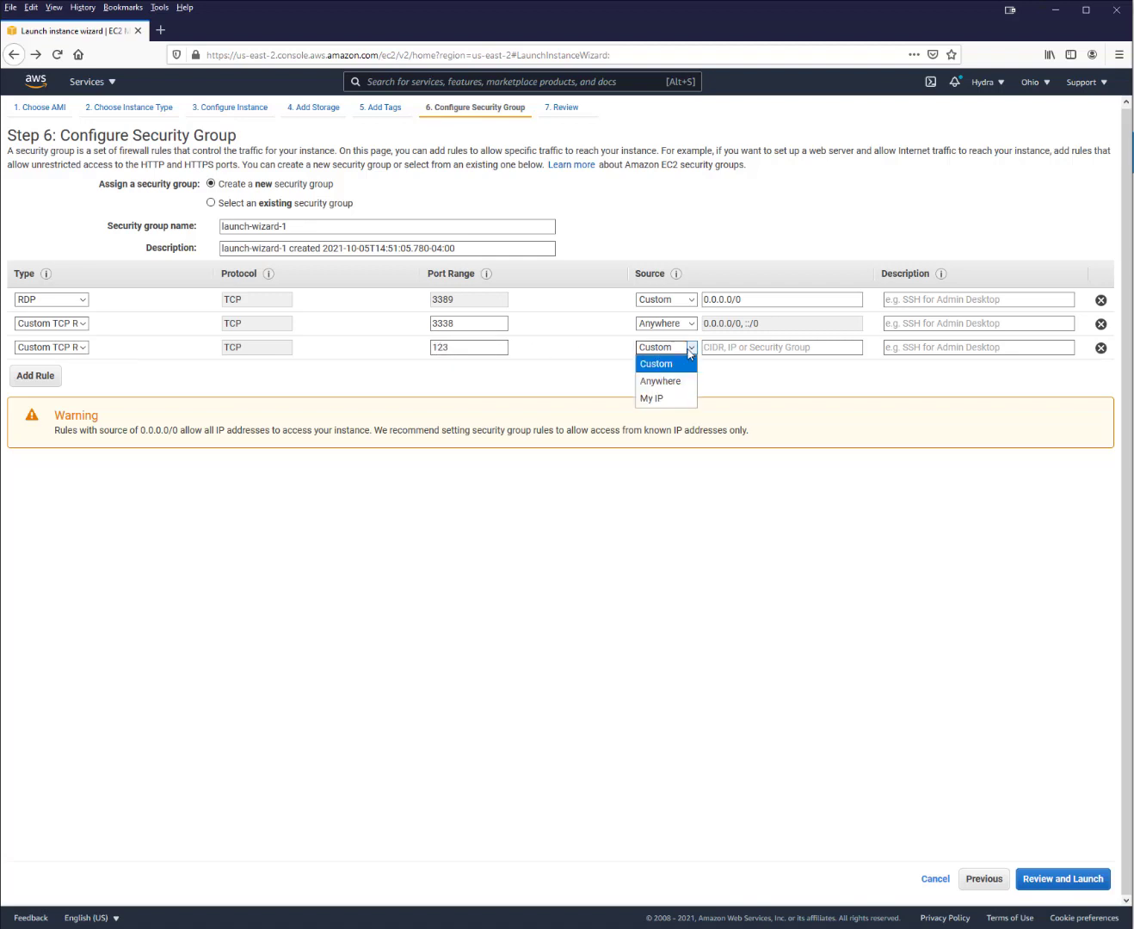
{"action": "left_click", "coordinate": [676, 389]}
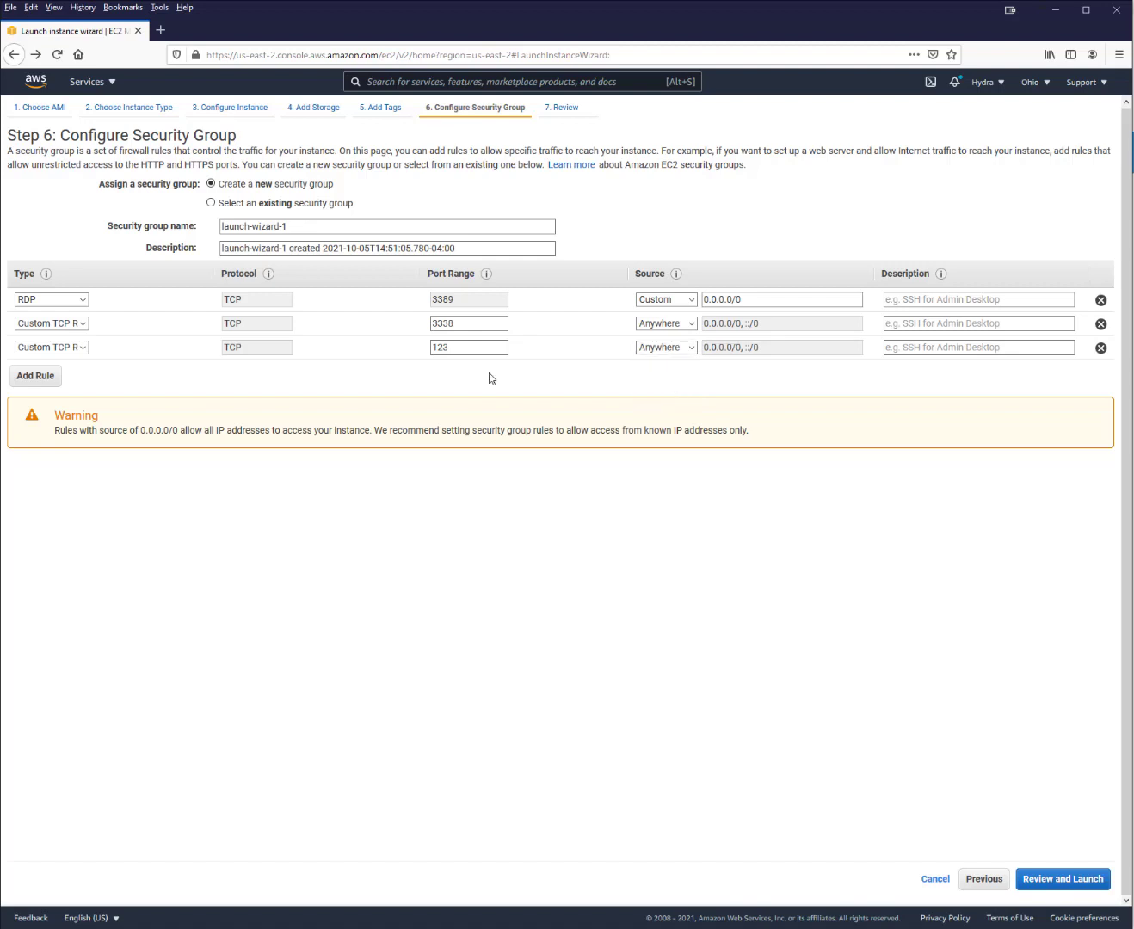
- Add a fourth Custom TCP rule for port 9833
{"action": "left_click", "coordinate": [38, 380]}
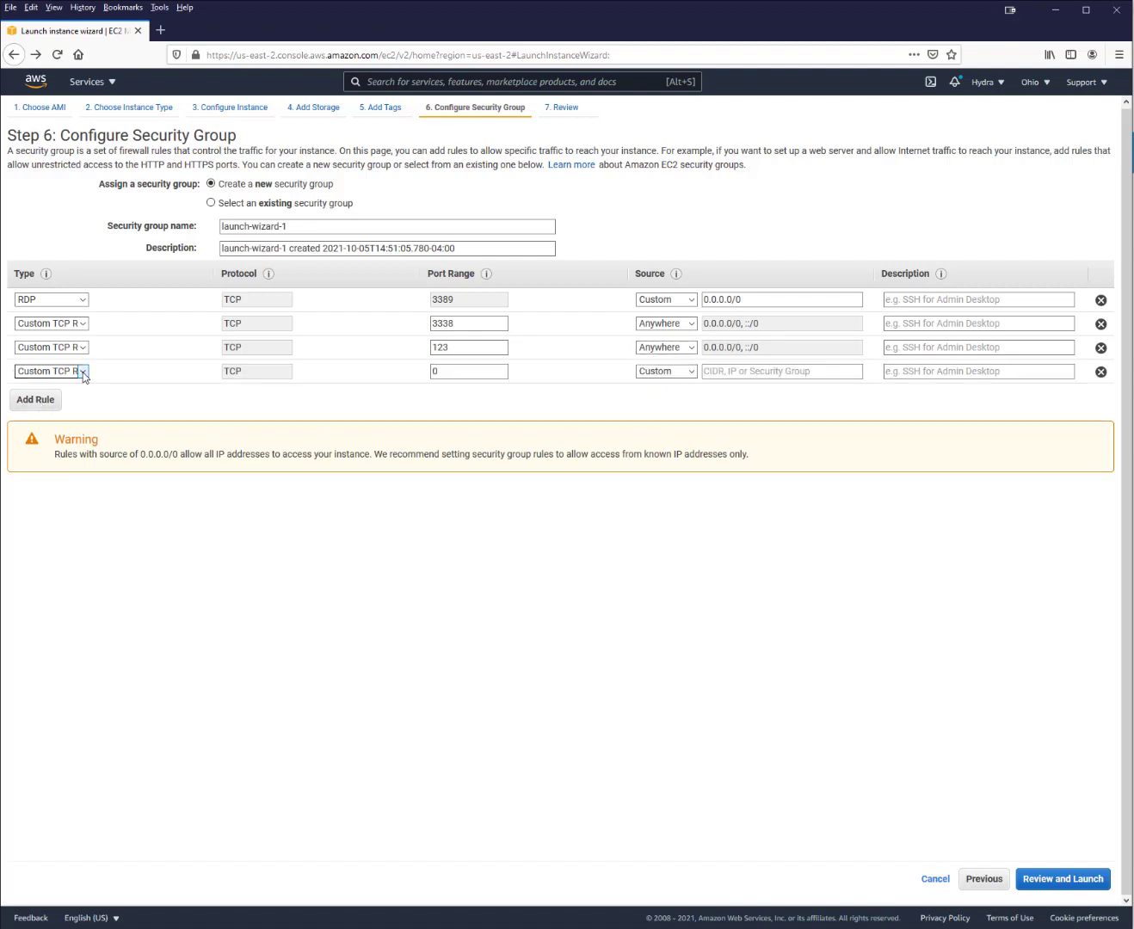
{"action": "left_click", "coordinate": [82, 372]}
{"action": "left_click", "coordinate": [69, 387]}
{"action": "left_click", "coordinate": [439, 372]}
{"action": "type", "text": "9833"}
- Restrict the source of the port 9833 rule and the RDP rule to My IP
{"action": "left_click", "coordinate": [666, 370]}
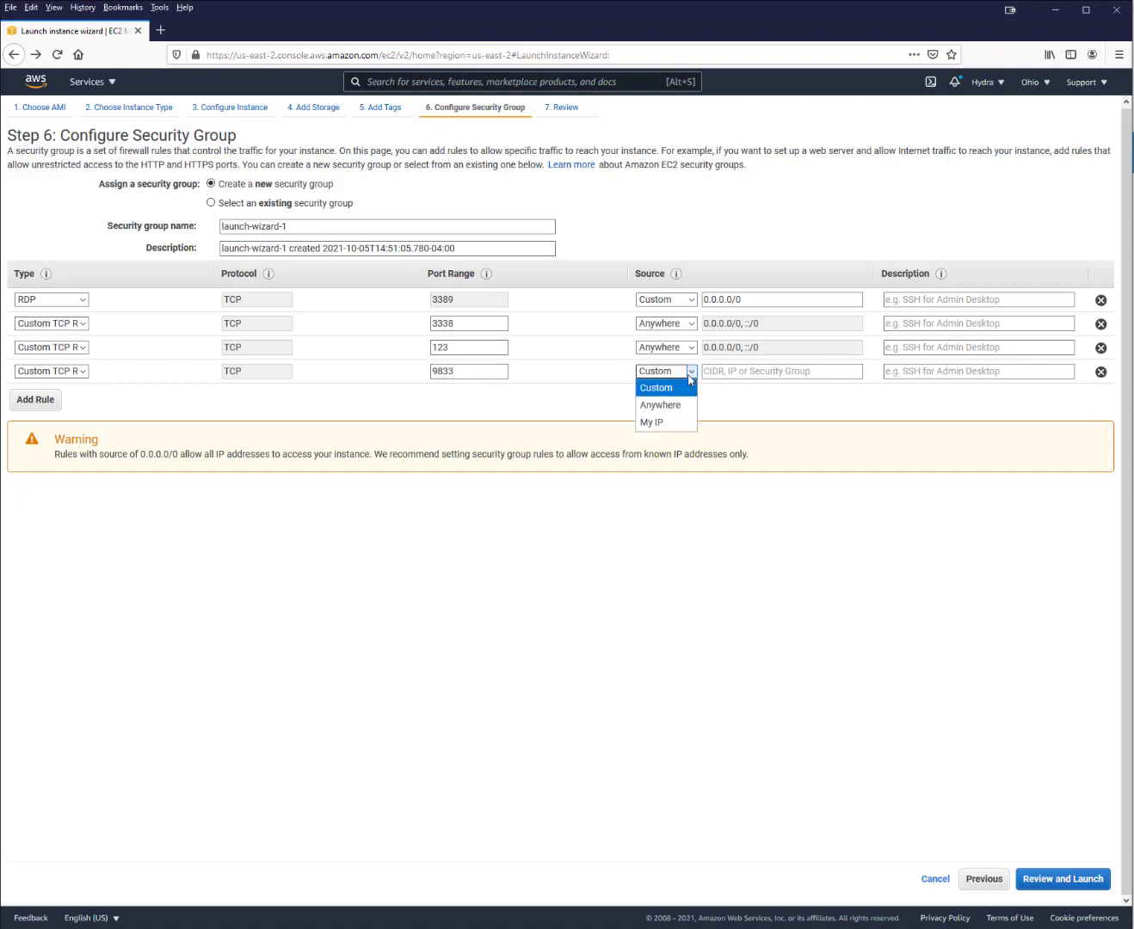
{"action": "left_click", "coordinate": [657, 423]}
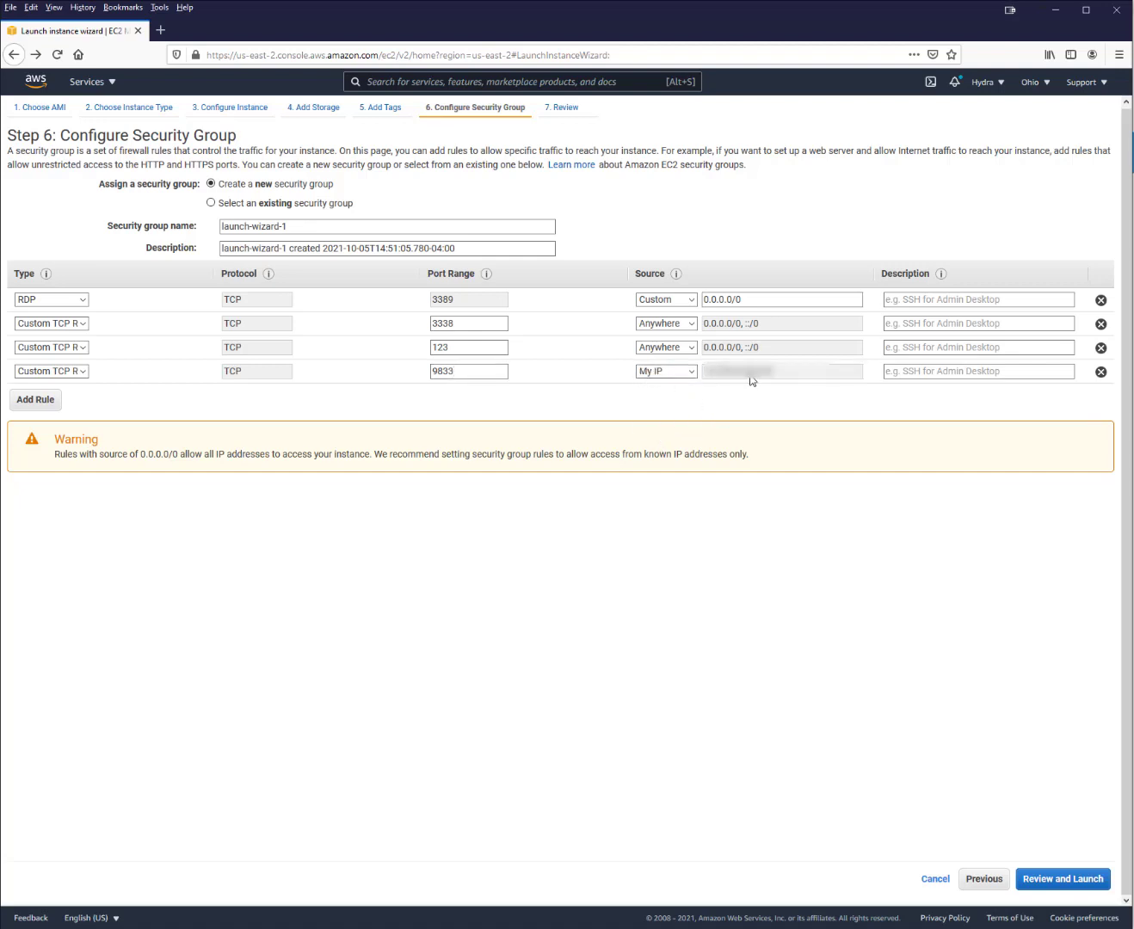
{"action": "left_click", "coordinate": [691, 302]}
{"action": "left_click", "coordinate": [654, 355]}
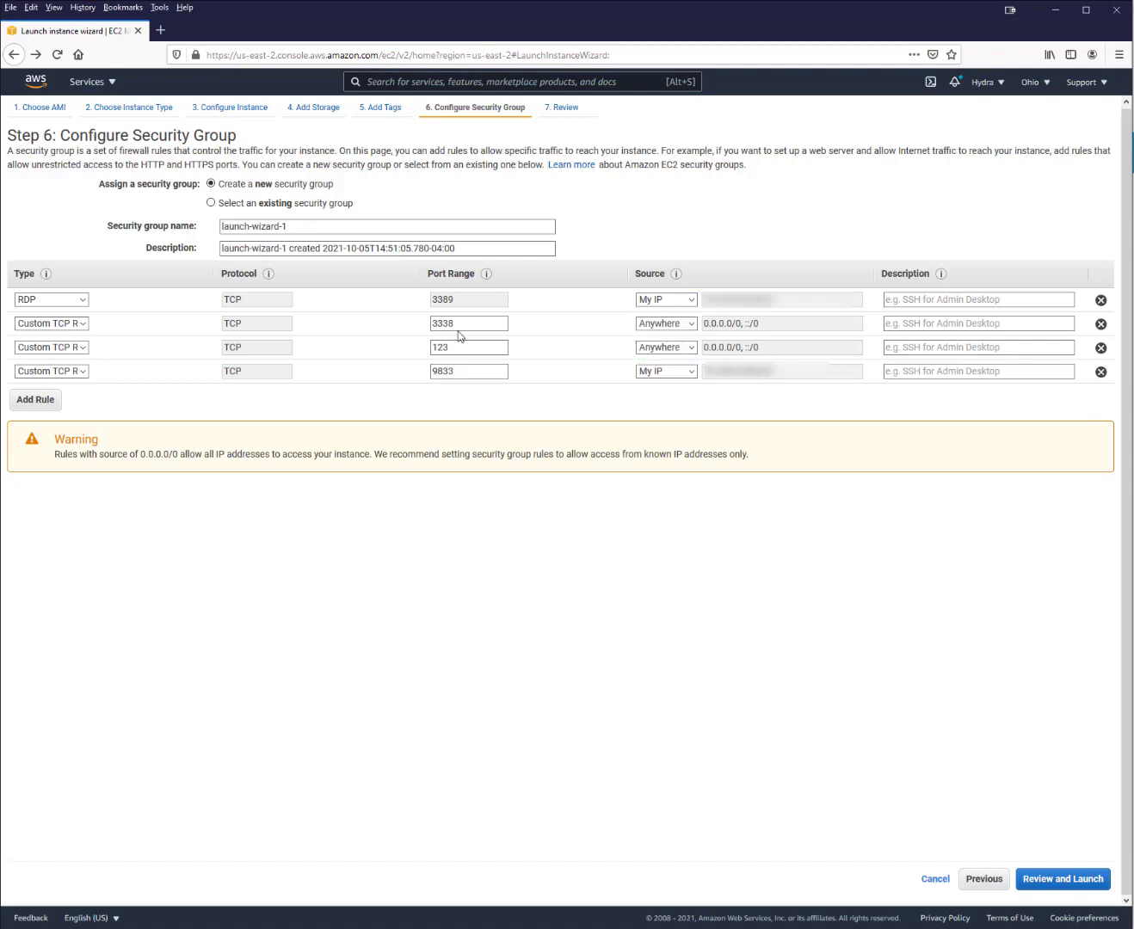
{"action": "left_click", "coordinate": [498, 321]}
- Rename the security group to 'Hydra', review the instance launch, and proceed to Launch
{"action": "left_click_drag", "start_coordinate": [301, 227], "coordinate": [173, 224]}
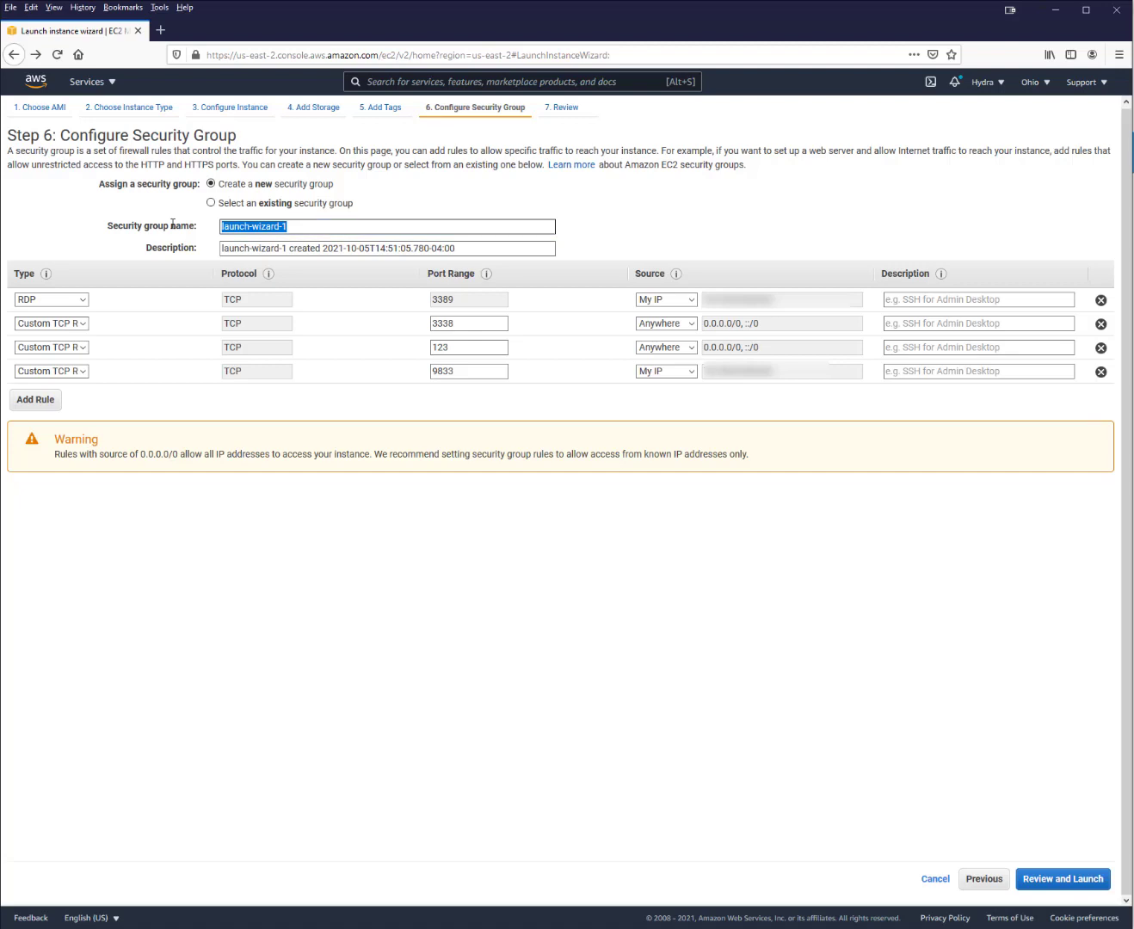
{"action": "type", "text": "Hydra"}
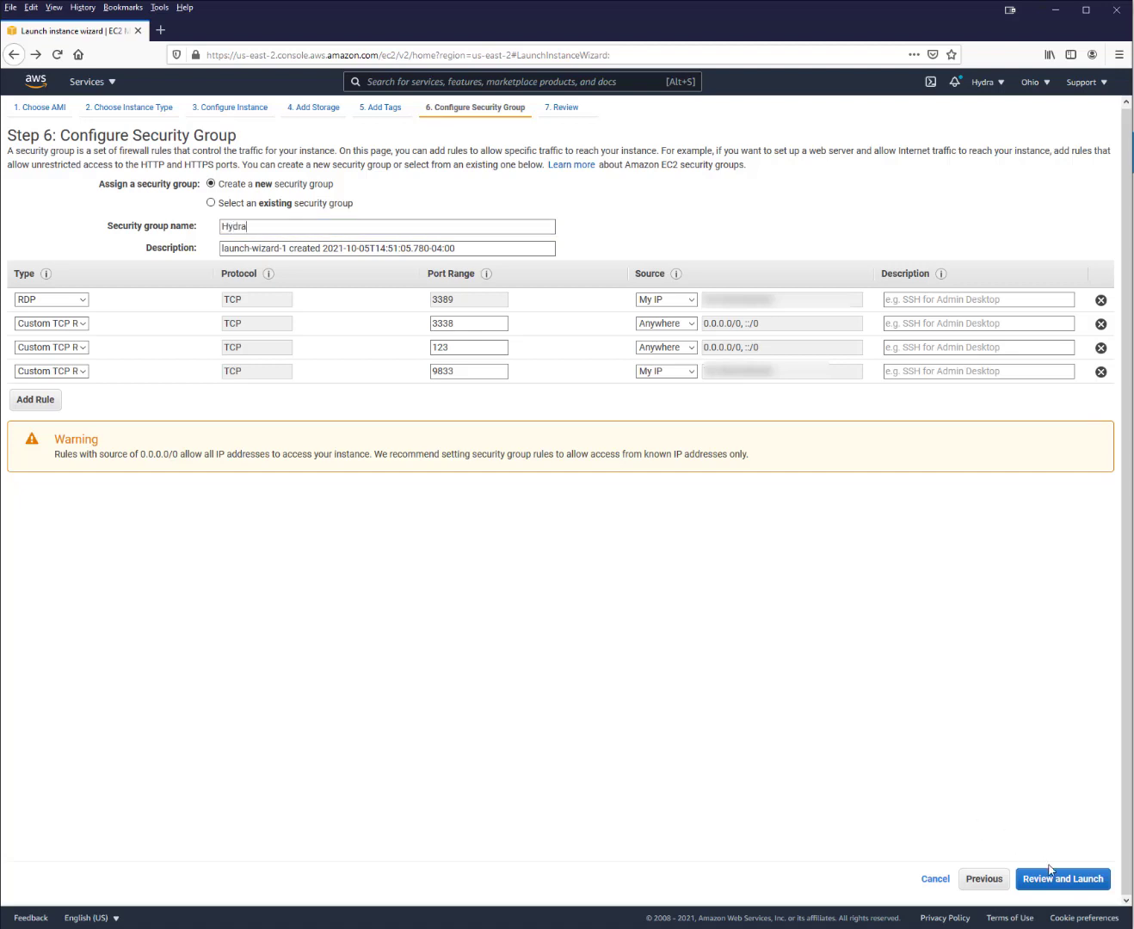
{"action": "left_click", "coordinate": [1062, 880]}
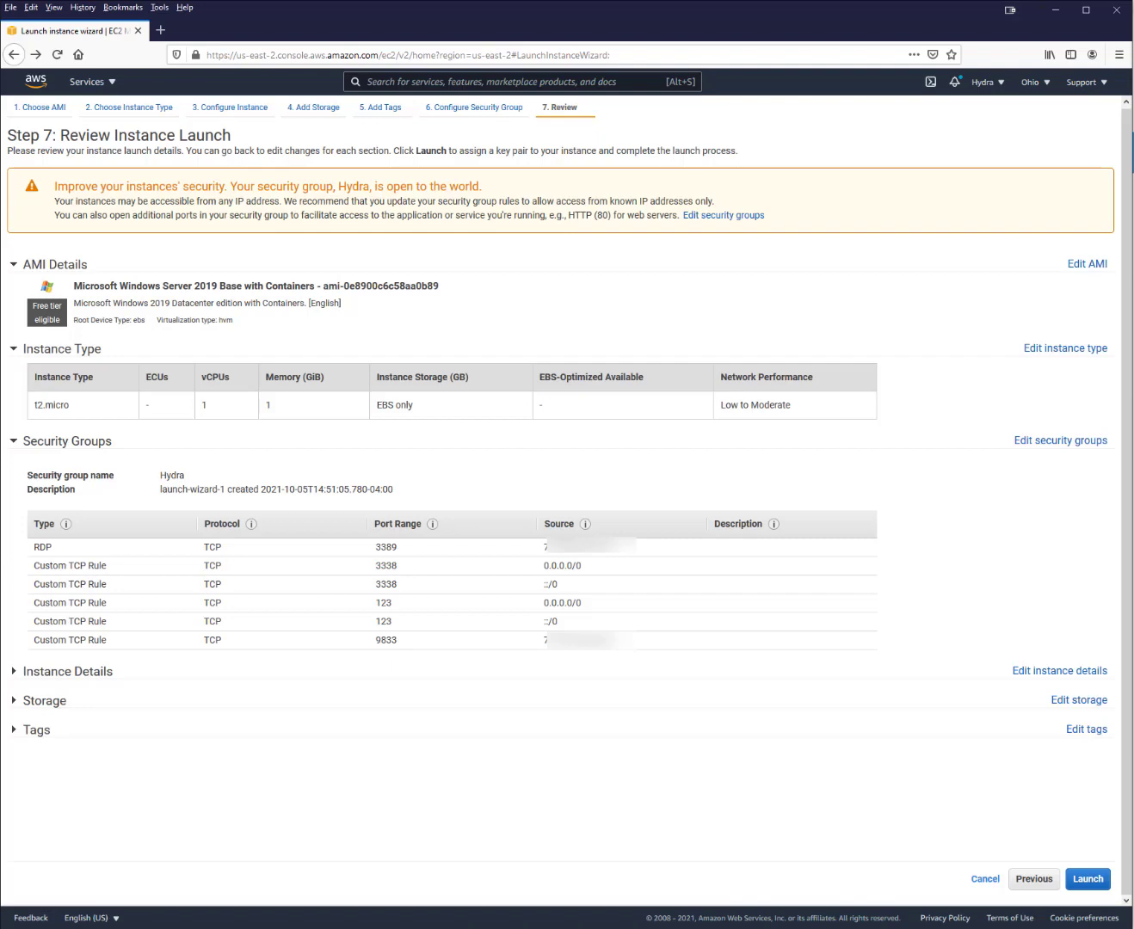
{"action": "left_click", "coordinate": [1089, 880]}
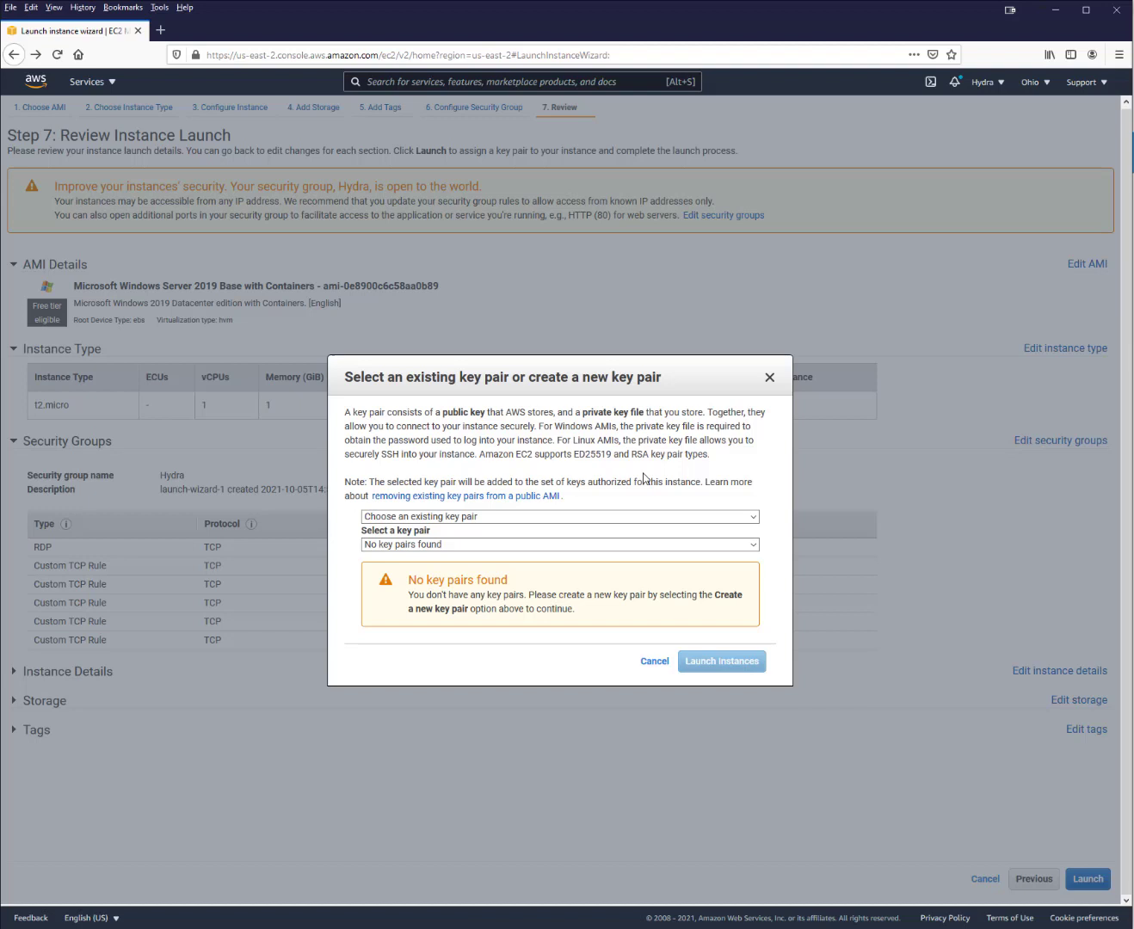
- Create a new key pair named 'Hydra Instance' and save HydraInstance.pem to disk
{"action": "left_click", "coordinate": [754, 518]}
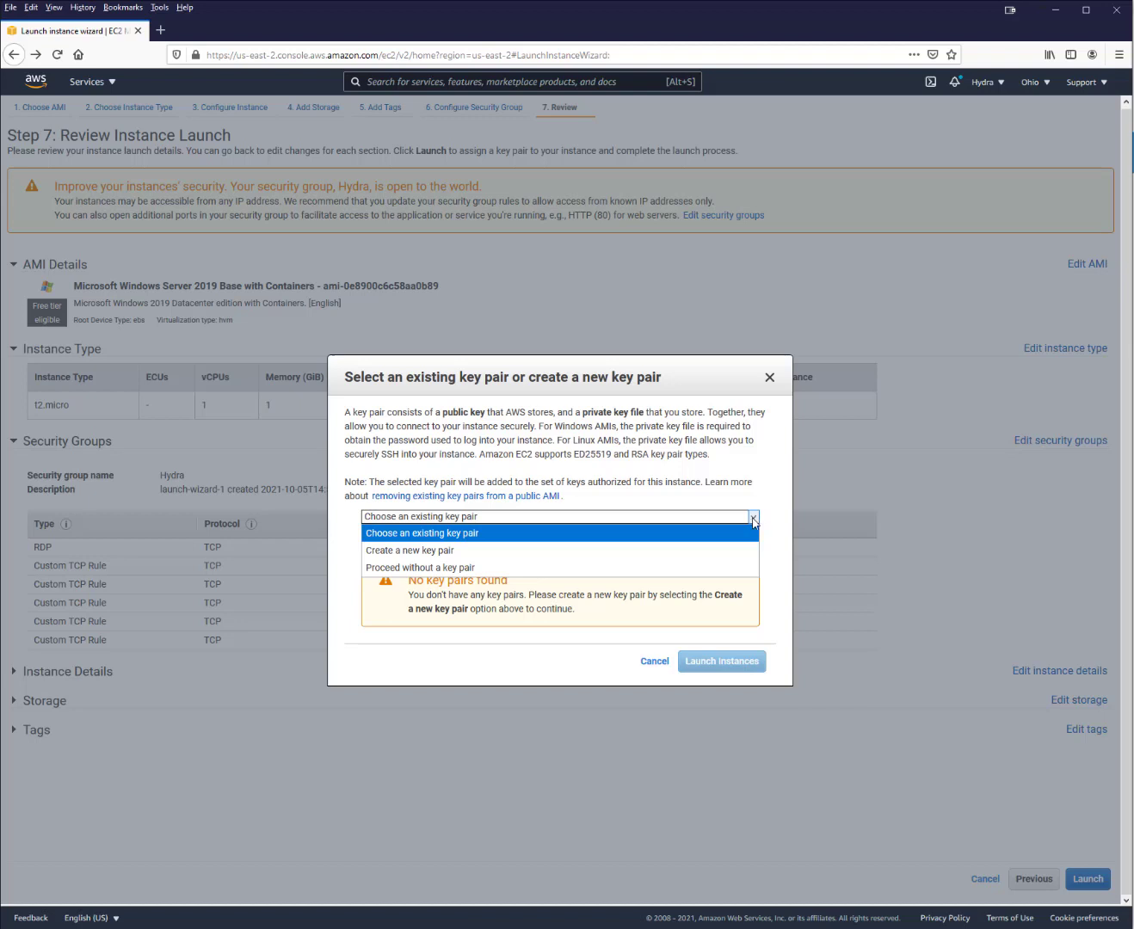
{"action": "left_click", "coordinate": [438, 551]}
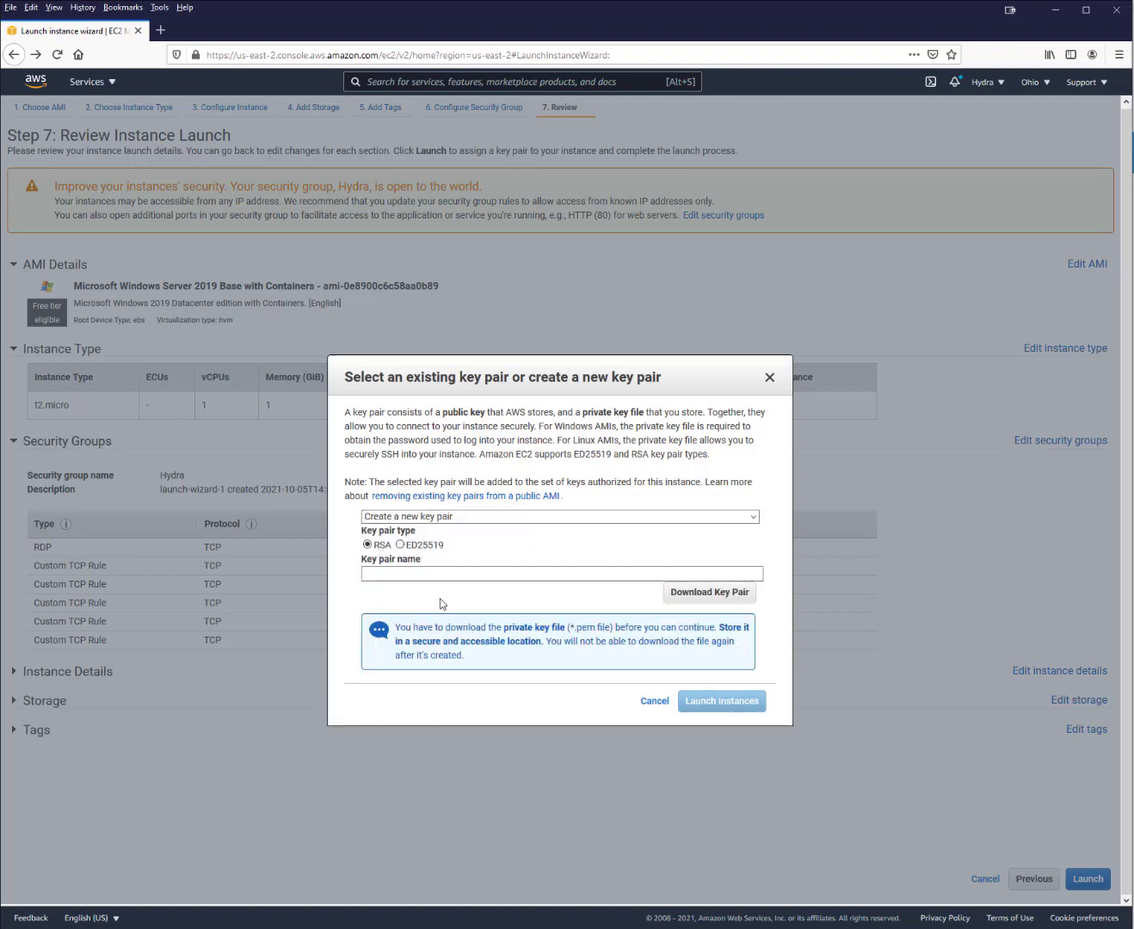
{"action": "type", "text": "Hydra Instance"}
{"action": "left_click", "coordinate": [717, 593]}
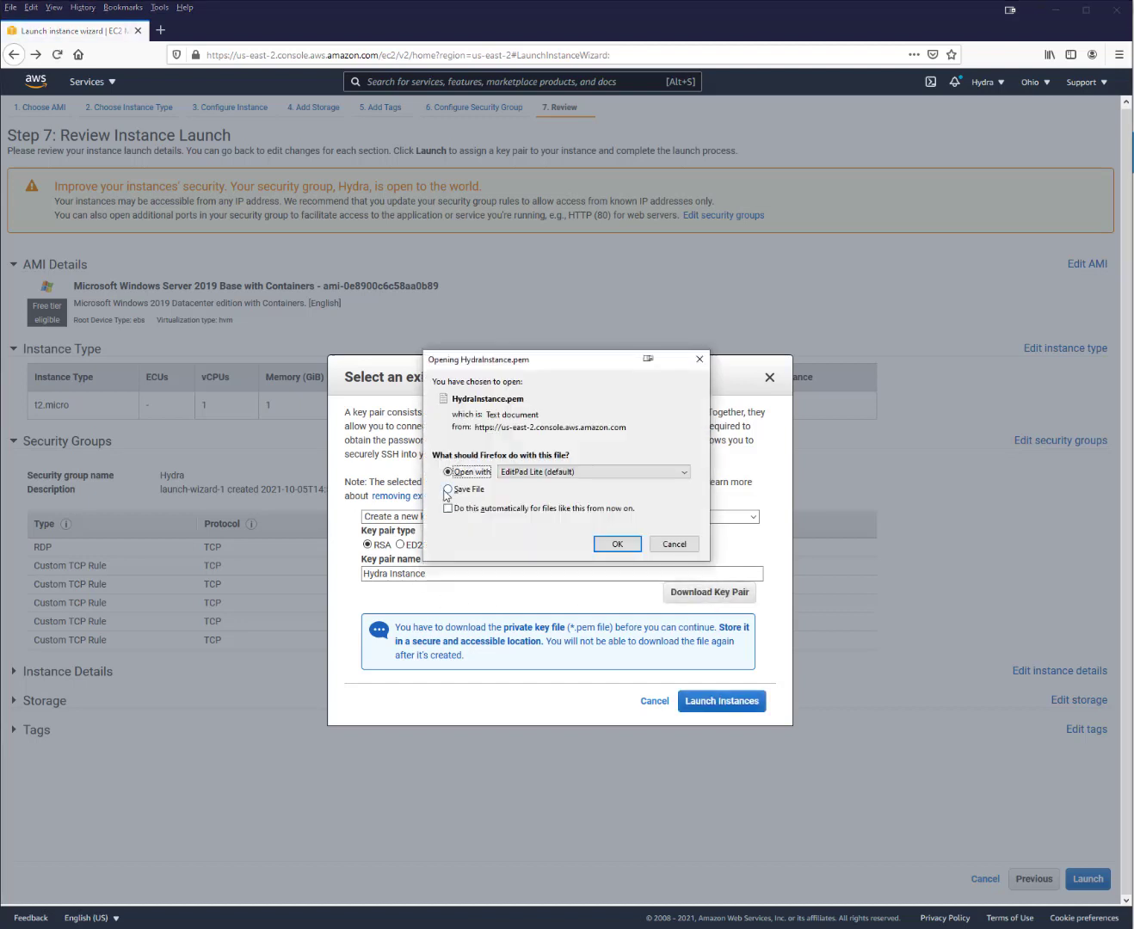
{"action": "left_click", "coordinate": [447, 490]}
{"action": "left_click", "coordinate": [615, 545]}
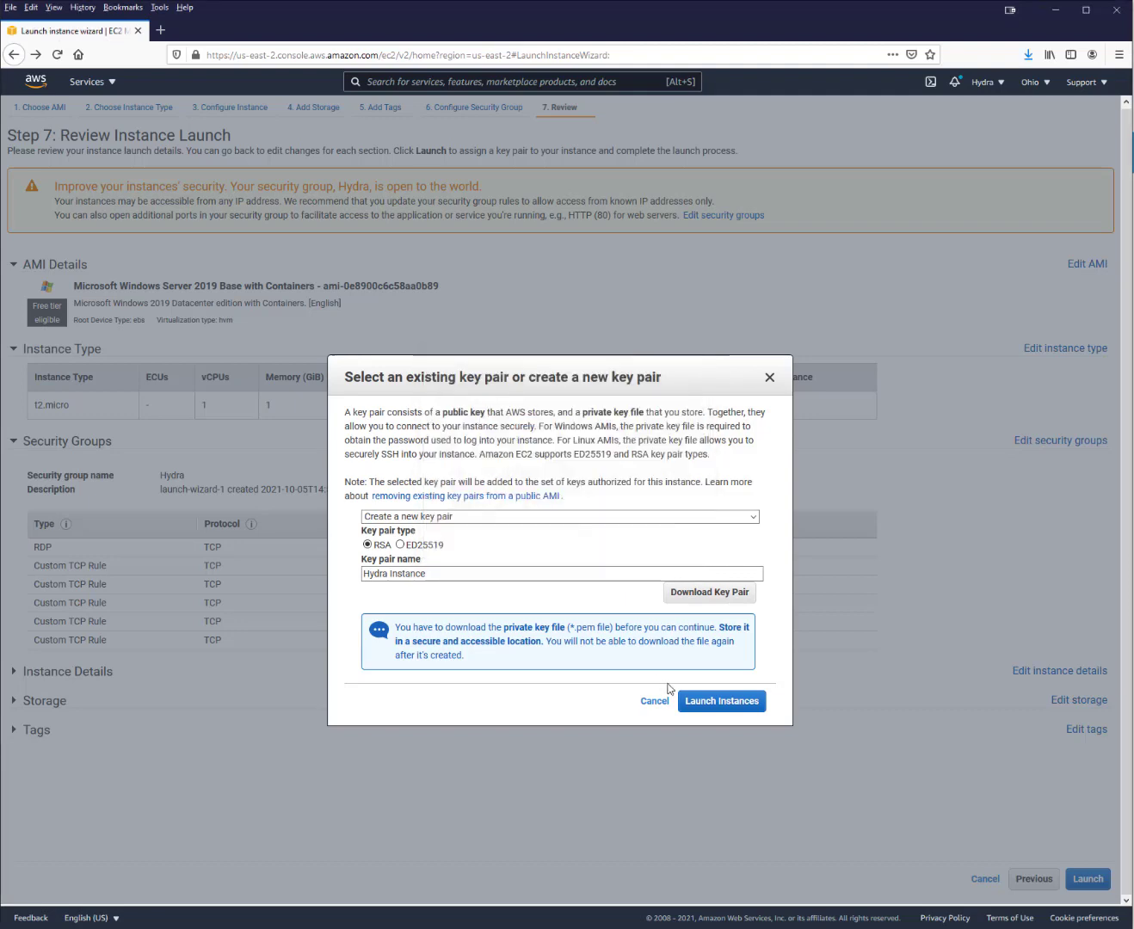
- Launch the instance with the Hydra Instance key pair and jump to it via its instance ID
{"action": "left_click", "coordinate": [731, 702]}
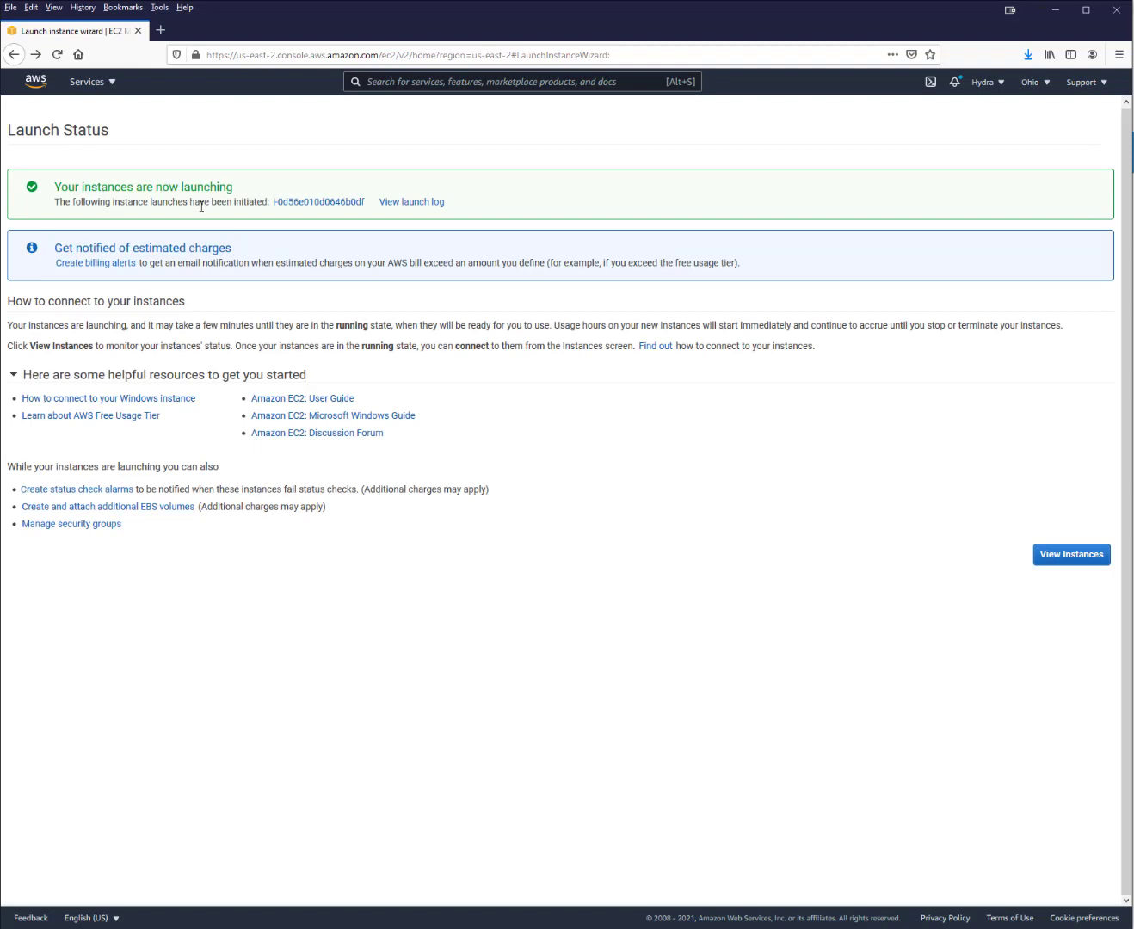
{"action": "left_click", "coordinate": [319, 202]}
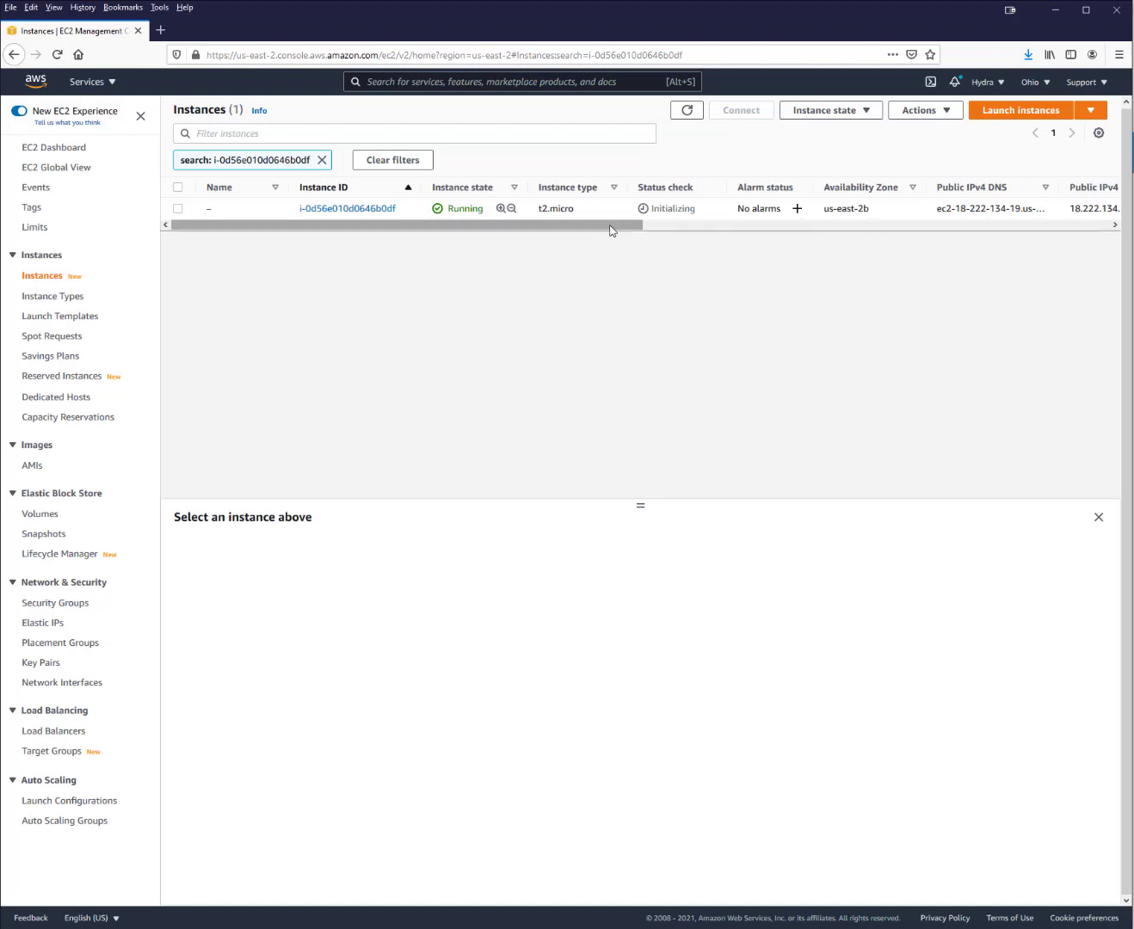
- Select the running t2.micro instance and choose Connect from its right-click menu
{"action": "left_click_drag", "start_coordinate": [610, 225], "coordinate": [777, 238]}
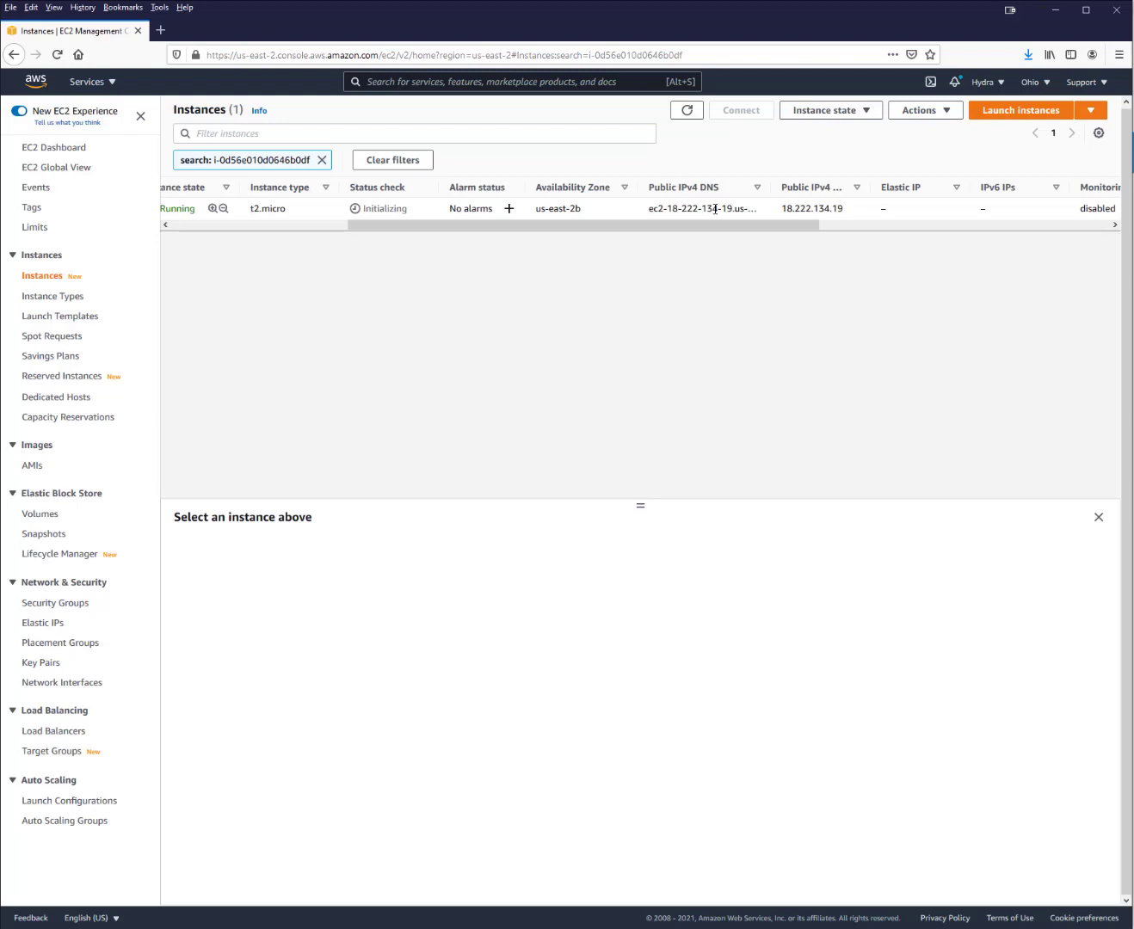
{"action": "left_click", "coordinate": [698, 208]}
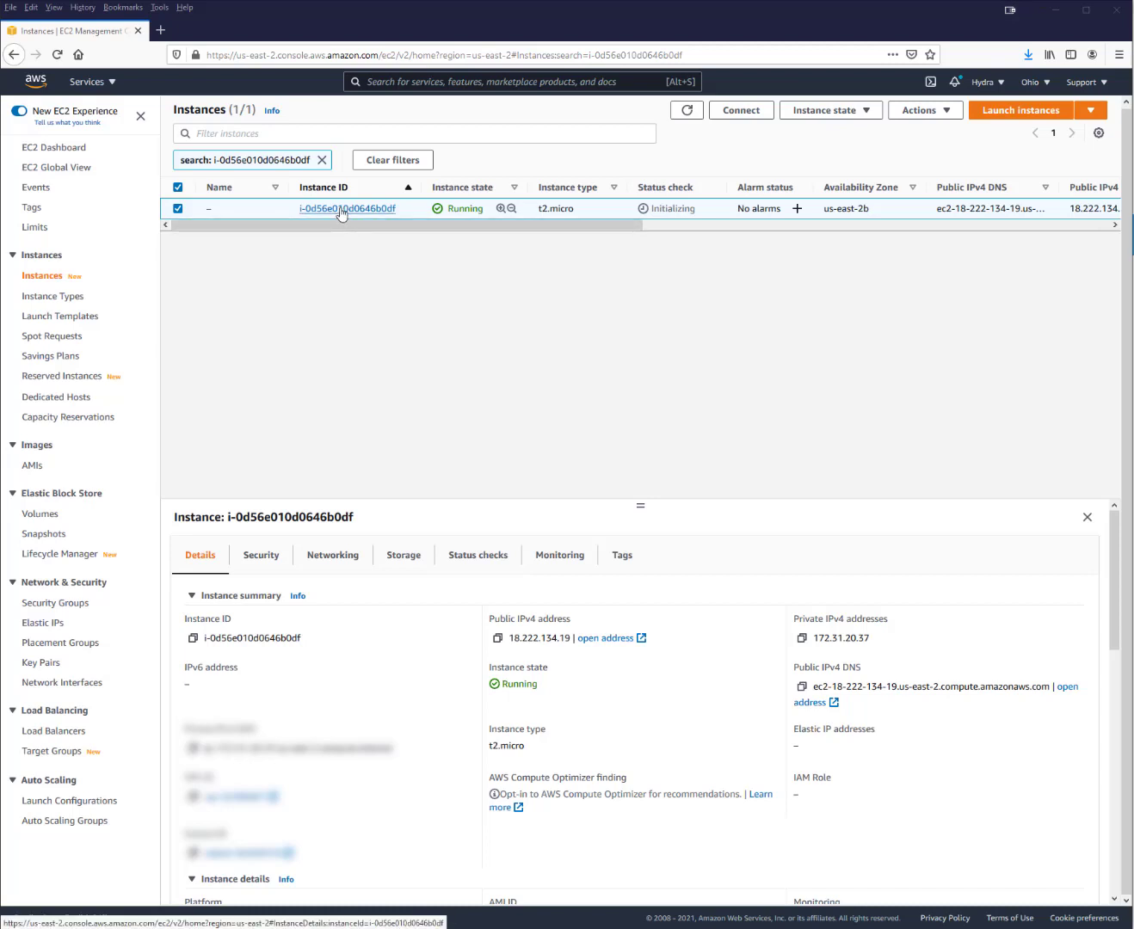
{"action": "right_click", "coordinate": [342, 214]}
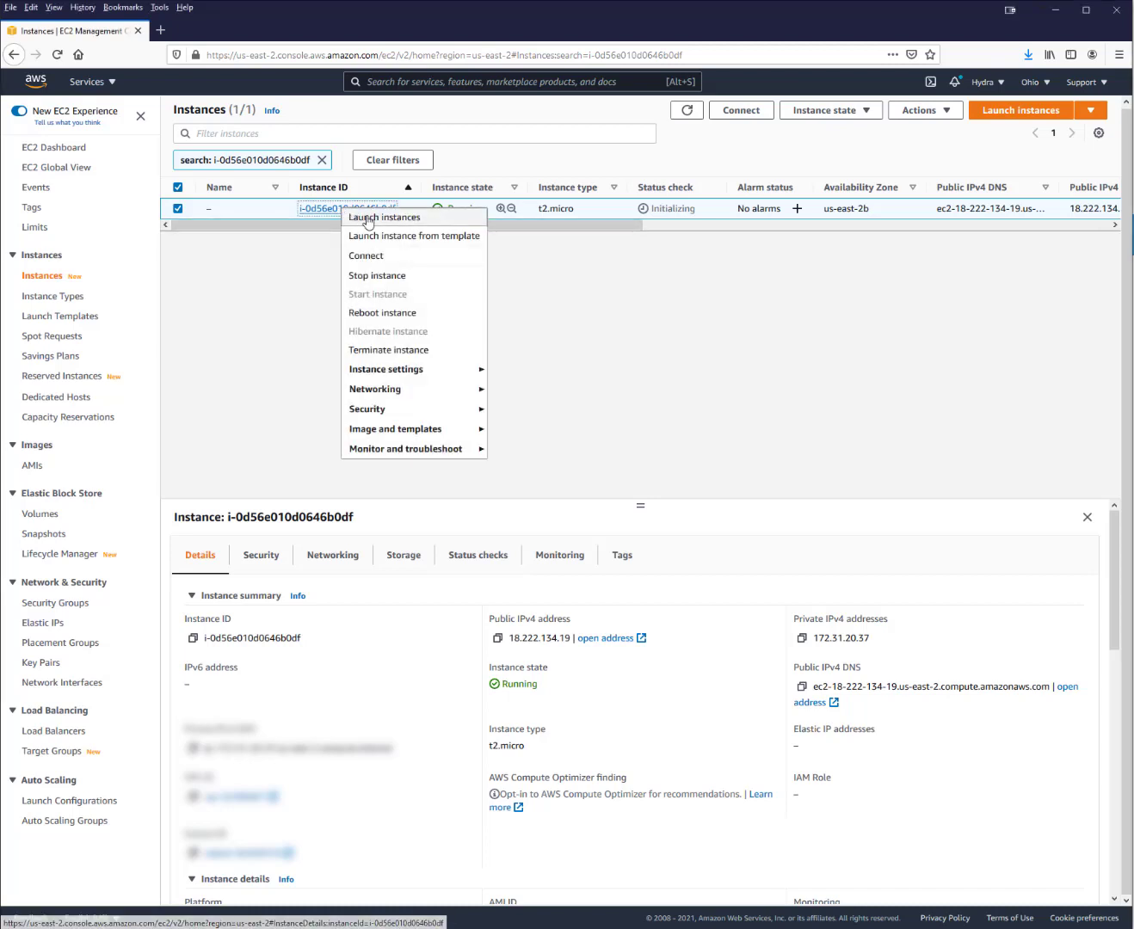
{"action": "left_click", "coordinate": [378, 258]}
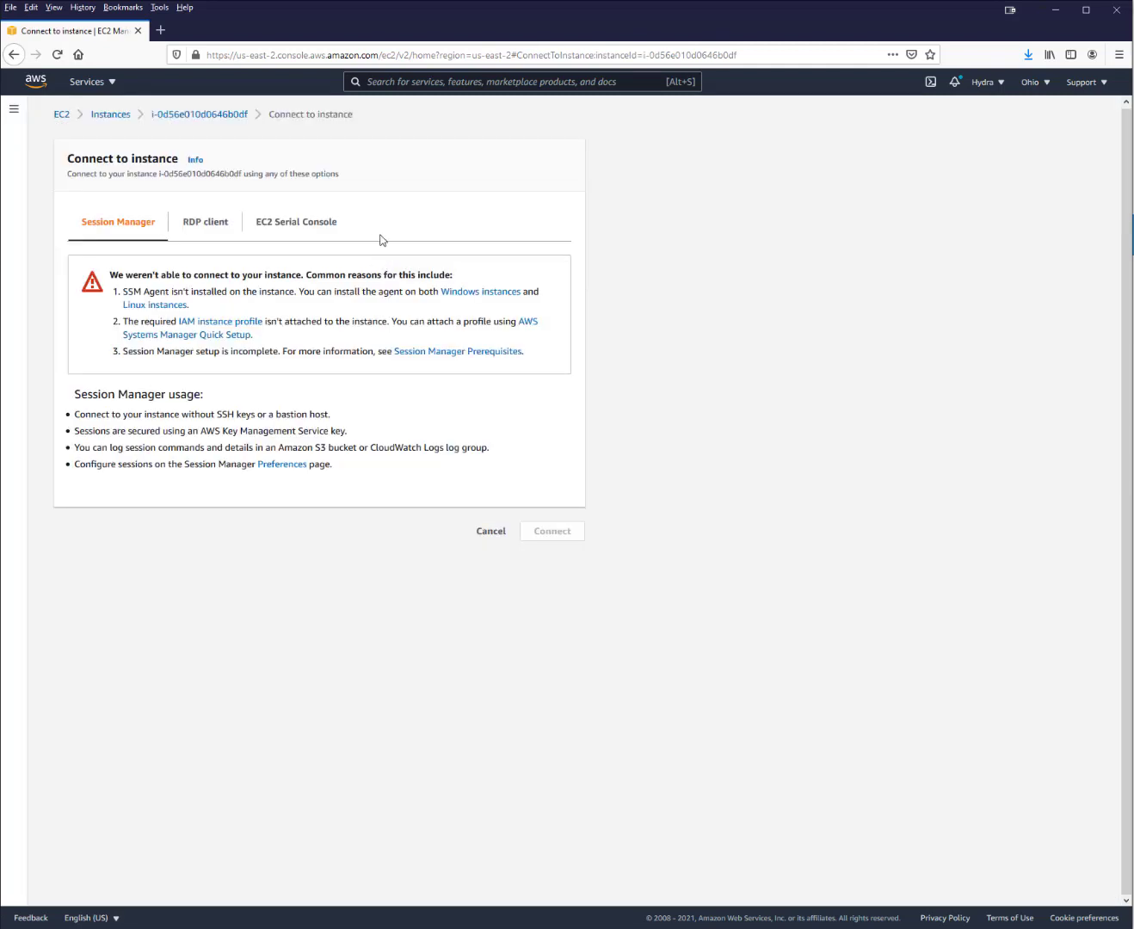
- Download and save the instance's remote desktop file from the RDP client tab
{"action": "left_click", "coordinate": [208, 227]}
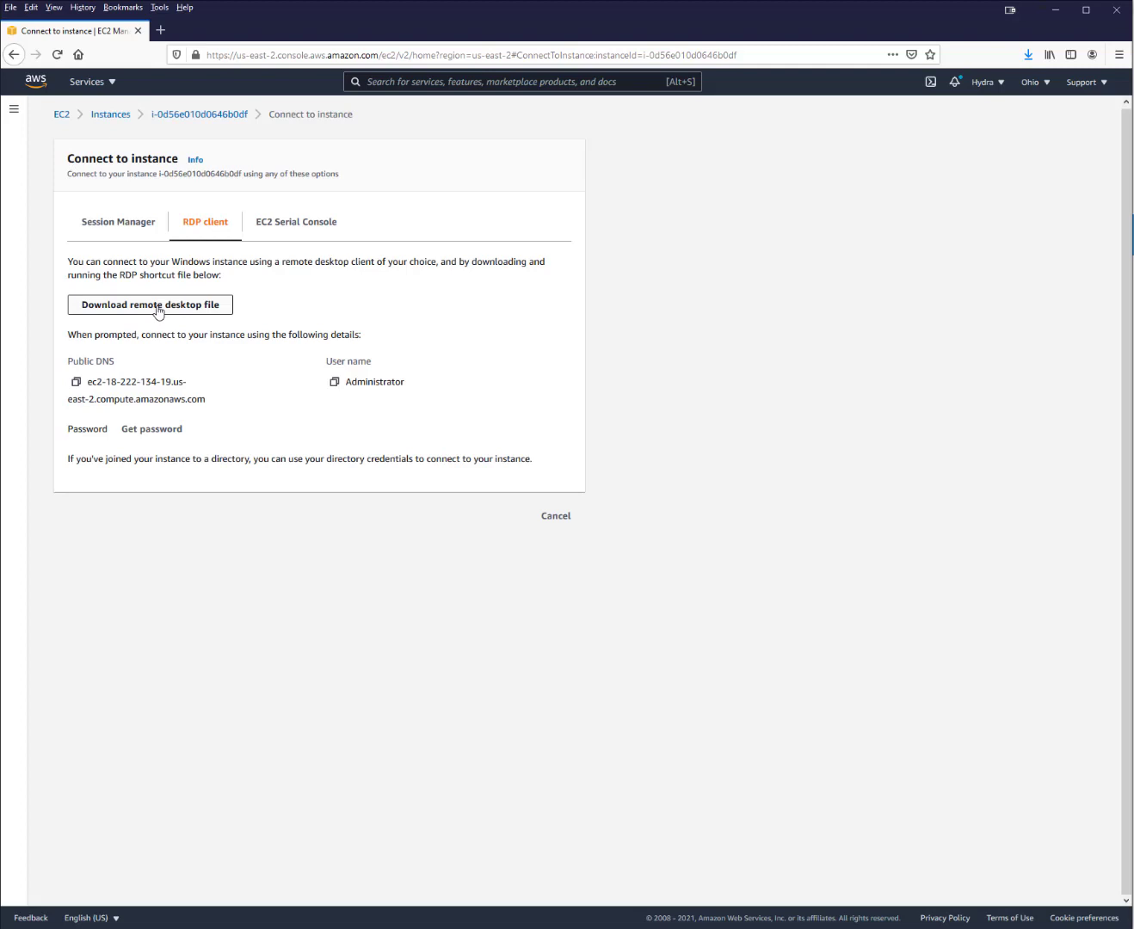
{"action": "left_click", "coordinate": [157, 306]}
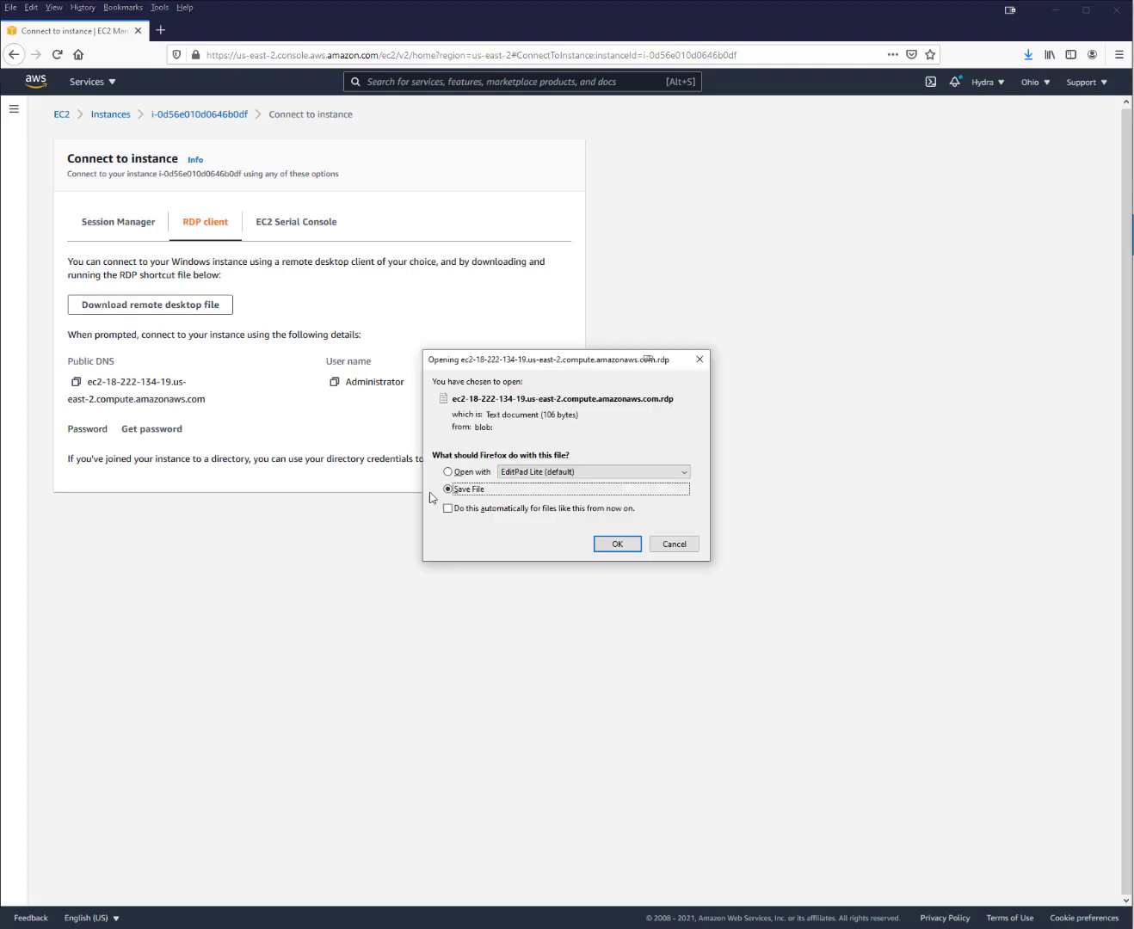
{"action": "left_click", "coordinate": [615, 543]}
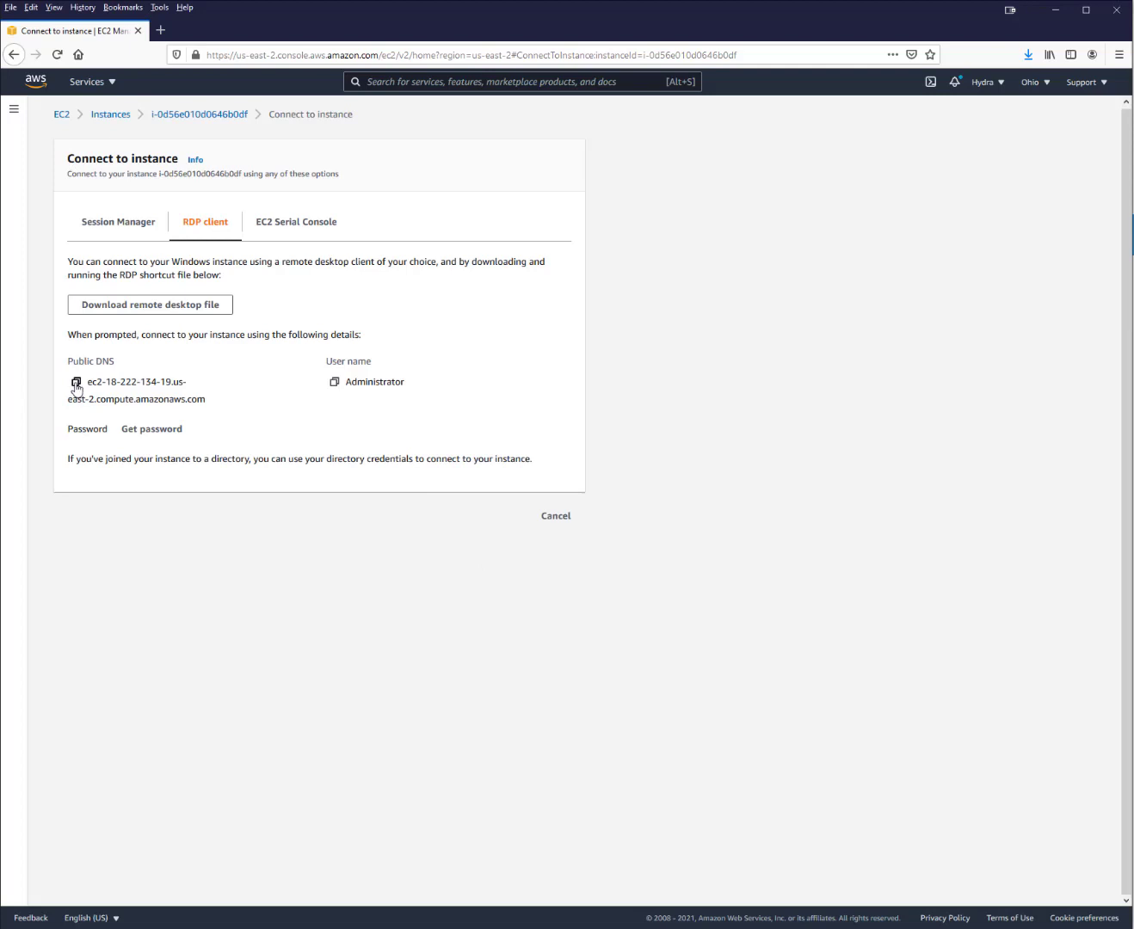
- Copy the instance's public DNS into Notepad, then go to the Get Windows password page
{"action": "left_click", "coordinate": [75, 383]}
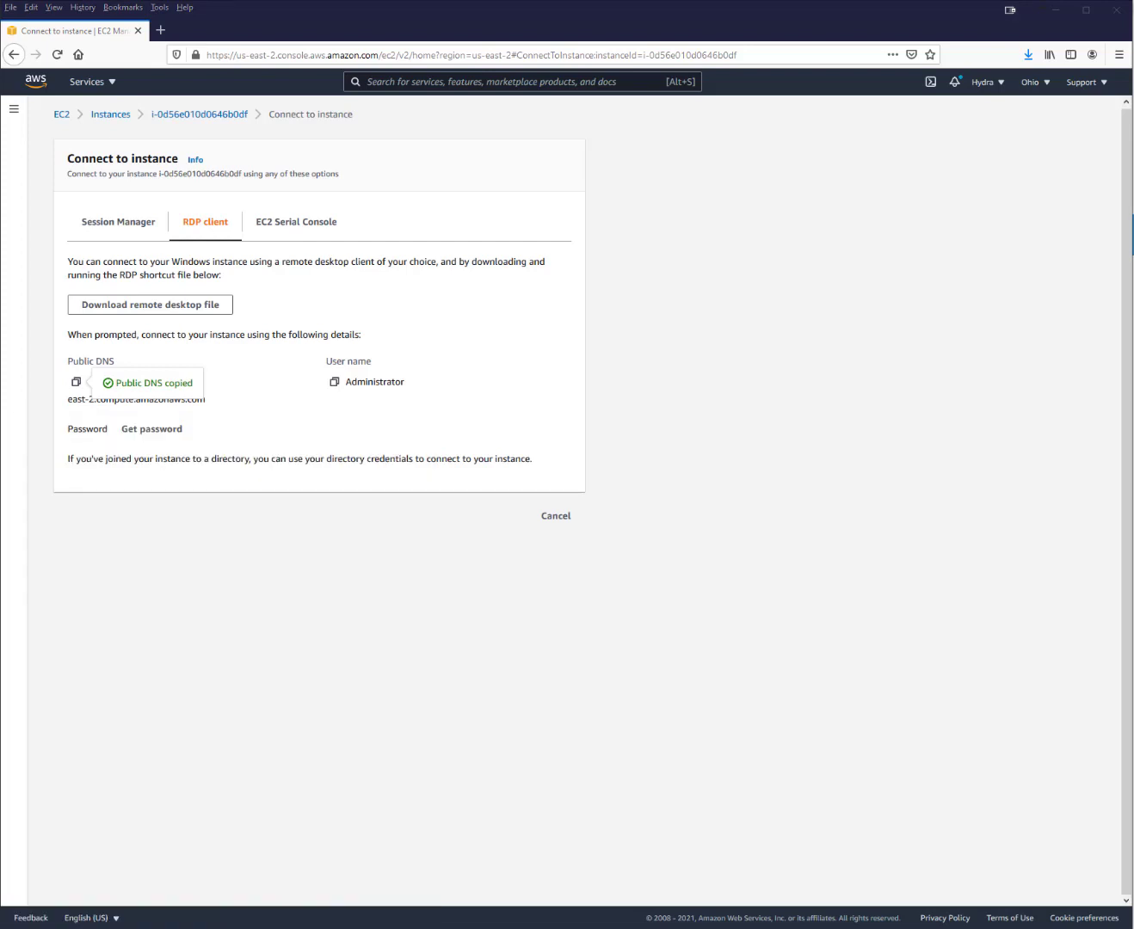
{"action": "left_click_drag", "start_coordinate": [1133, 344], "coordinate": [835, 295]}
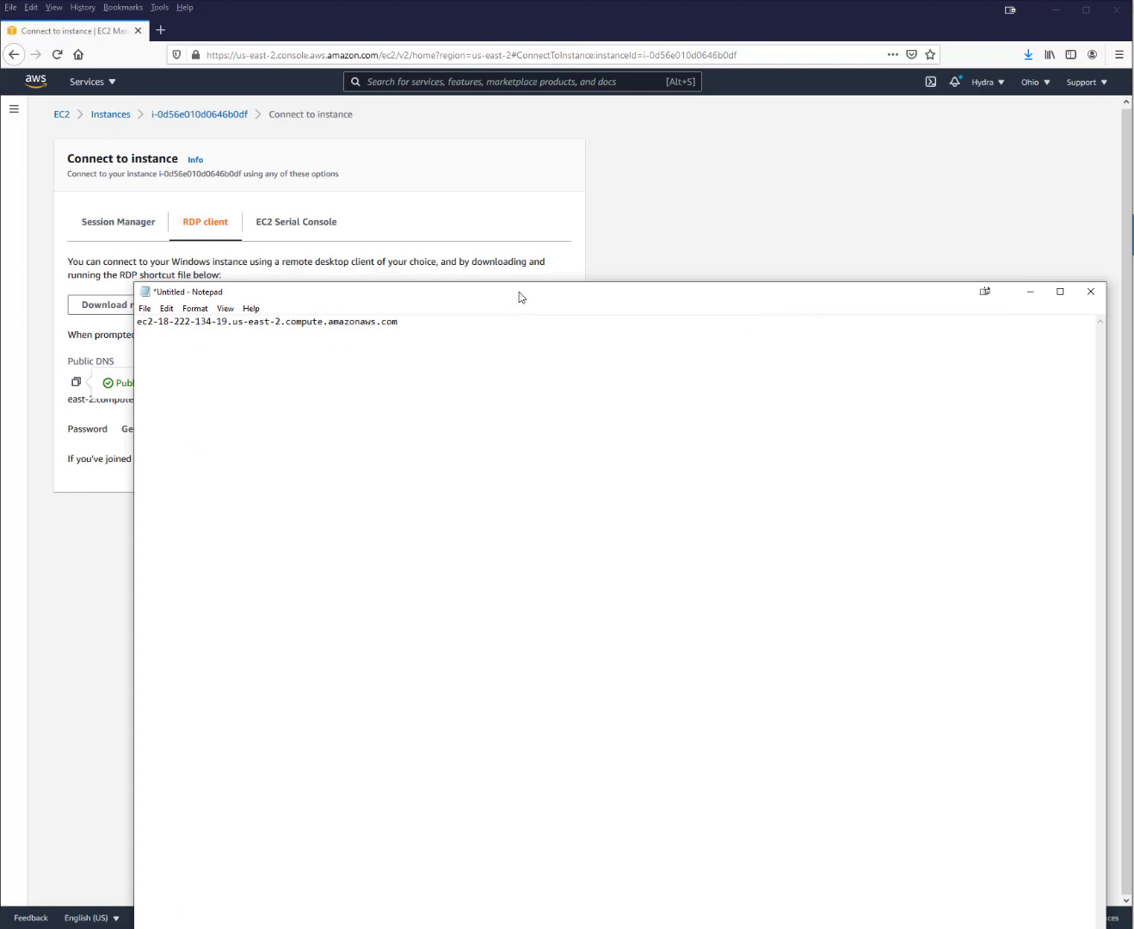
{"action": "left_click_drag", "start_coordinate": [526, 291], "coordinate": [2, 340]}
{"action": "left_click", "coordinate": [399, 427]}
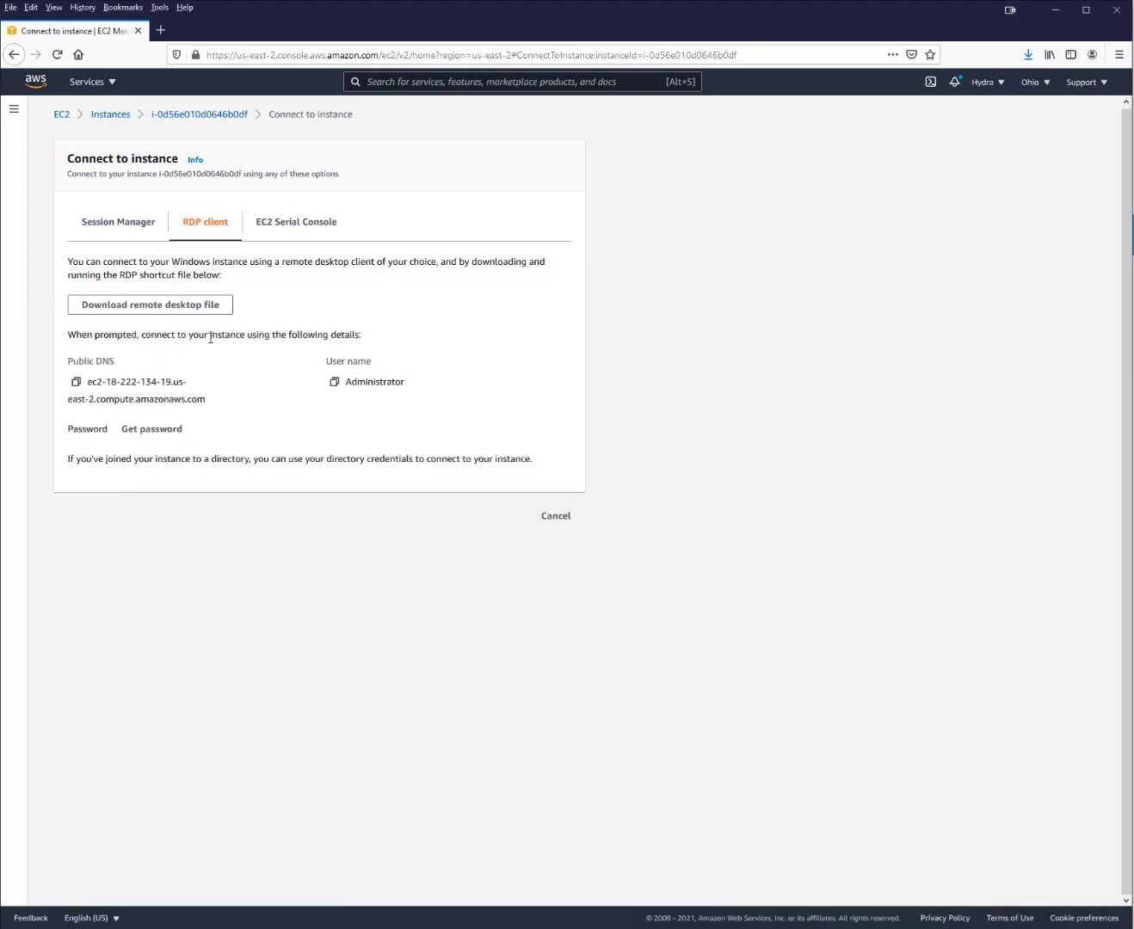
{"action": "left_click", "coordinate": [150, 430]}
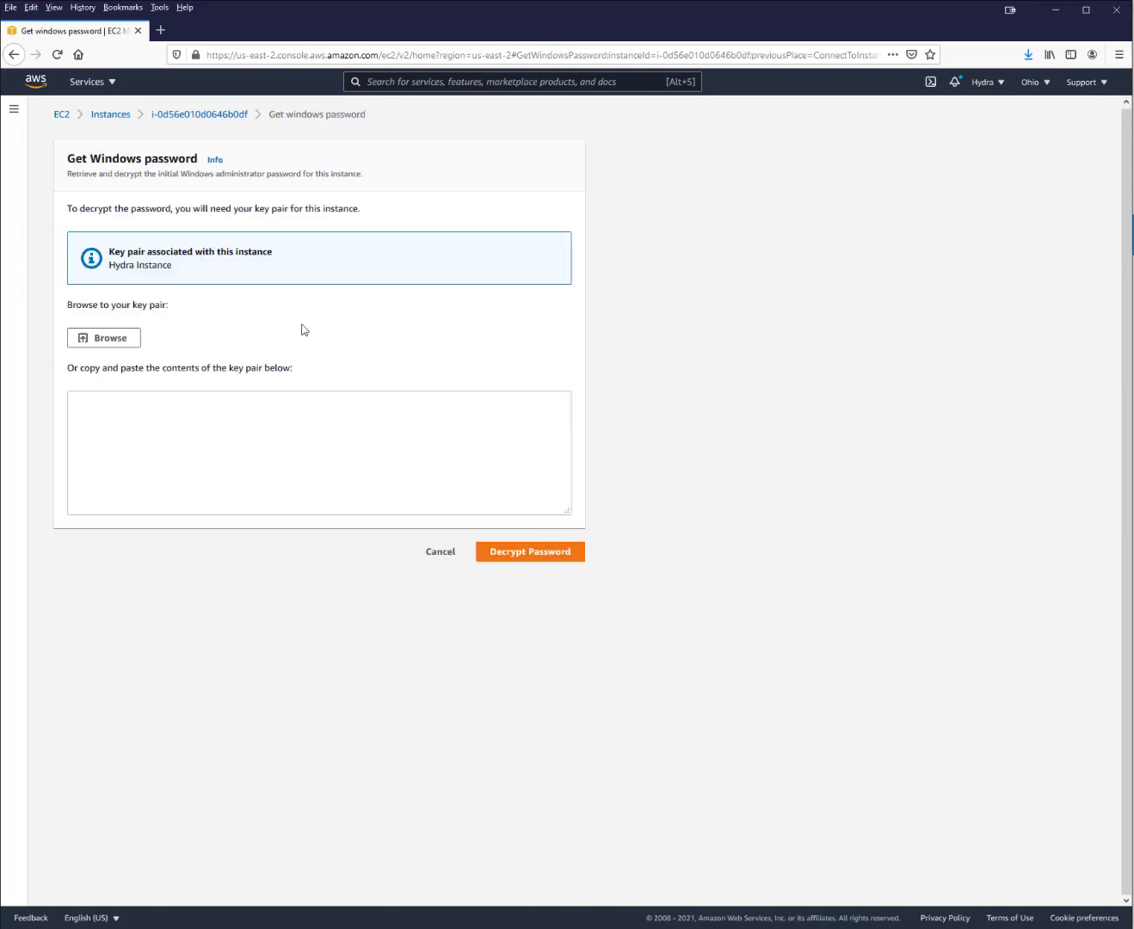
- Load HydraInstance.pem and decrypt the Administrator password
{"action": "left_click", "coordinate": [118, 342]}
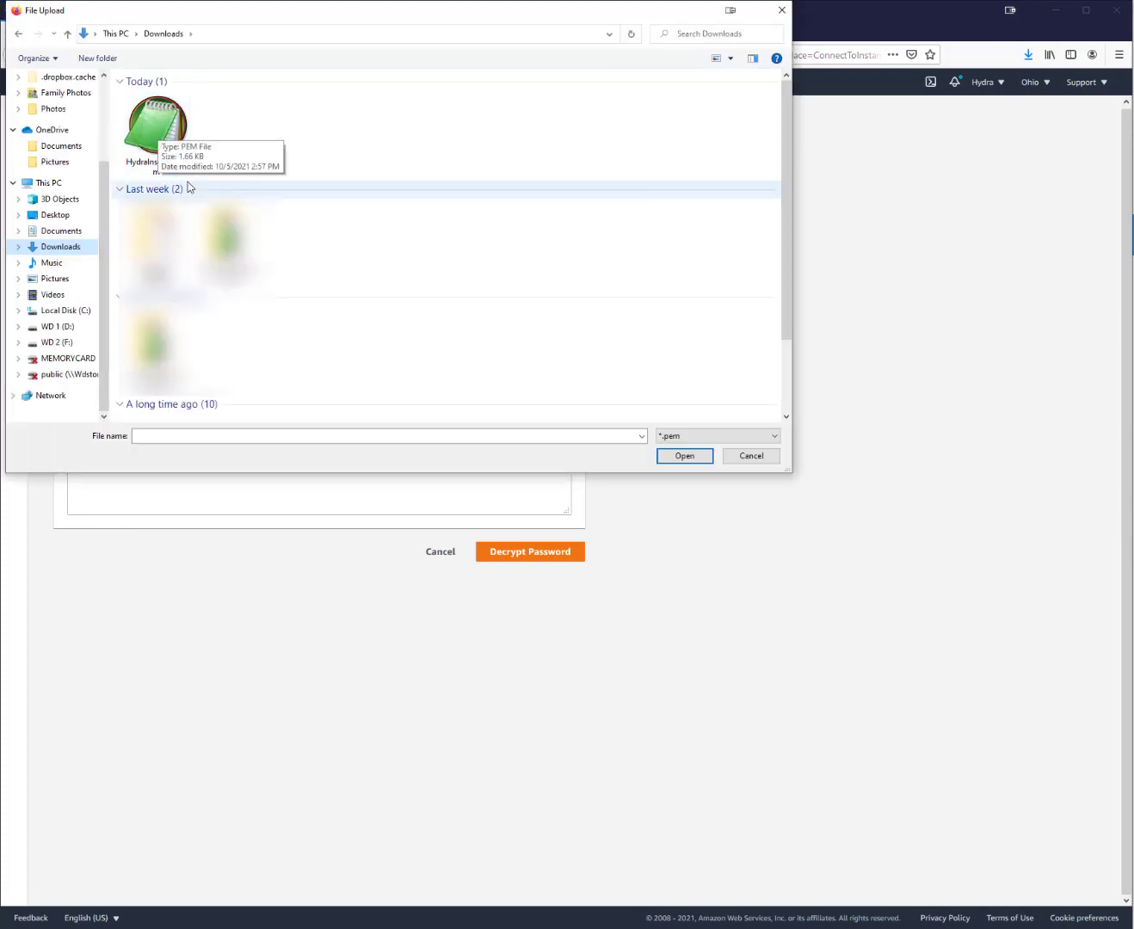
{"action": "left_click", "coordinate": [159, 127]}
{"action": "left_click", "coordinate": [684, 459]}
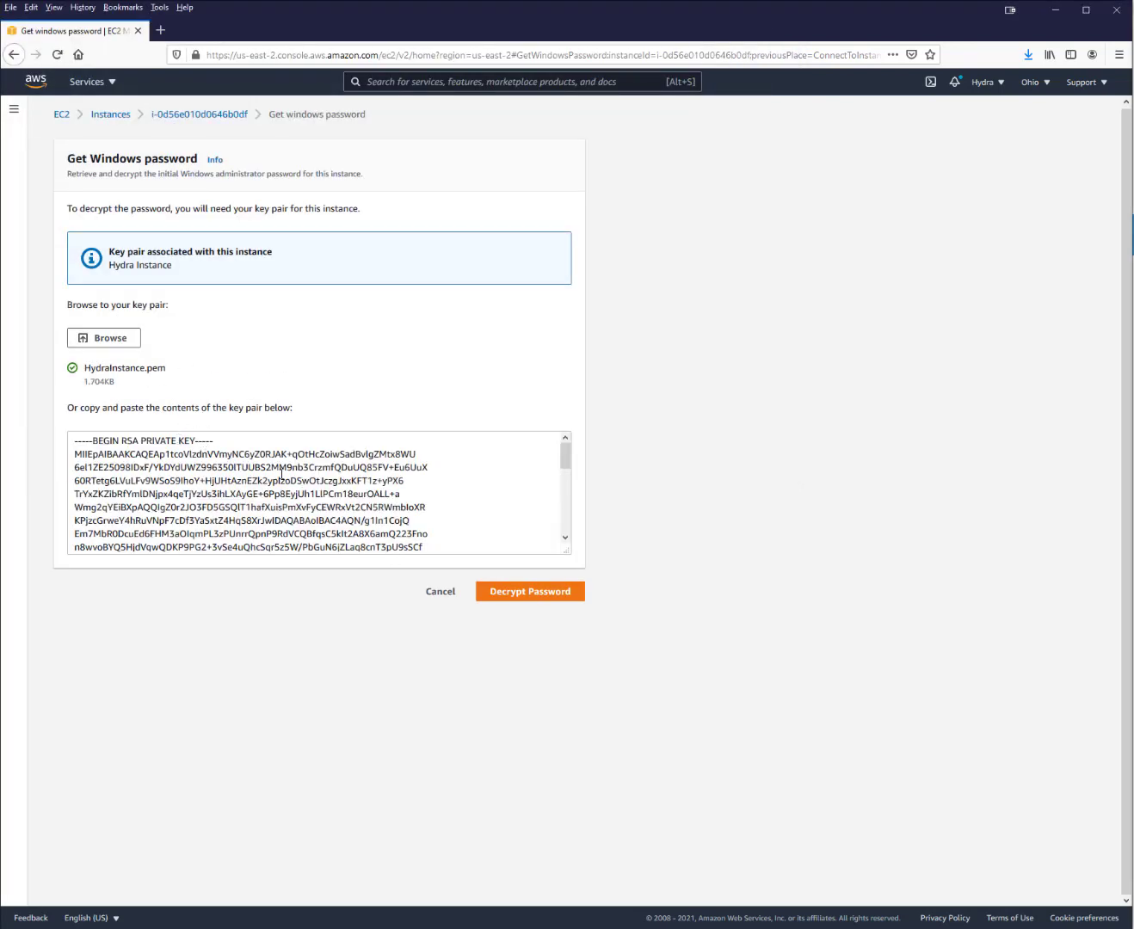
{"action": "left_click", "coordinate": [541, 600]}
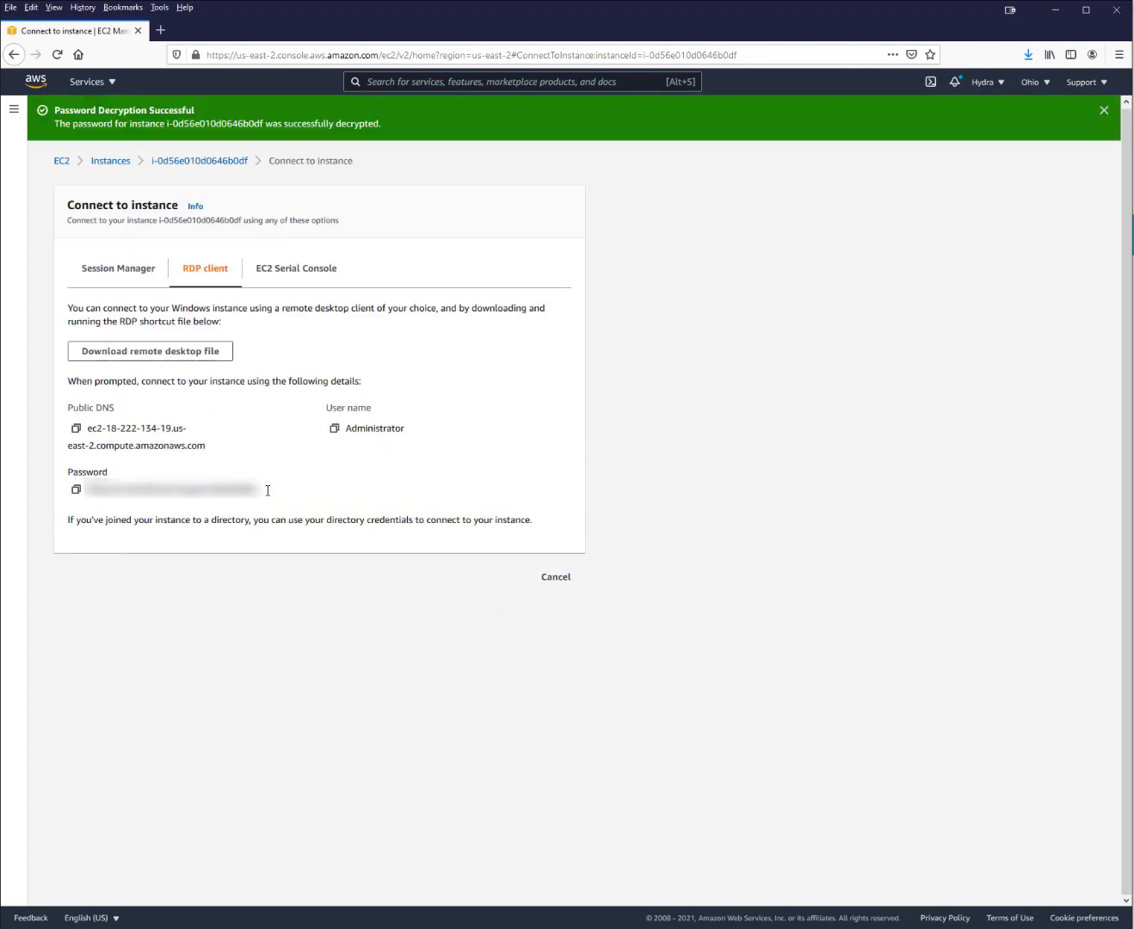
- Copy the decrypted Administrator password and switch to the Downloads folder
{"action": "left_click", "coordinate": [75, 491]}
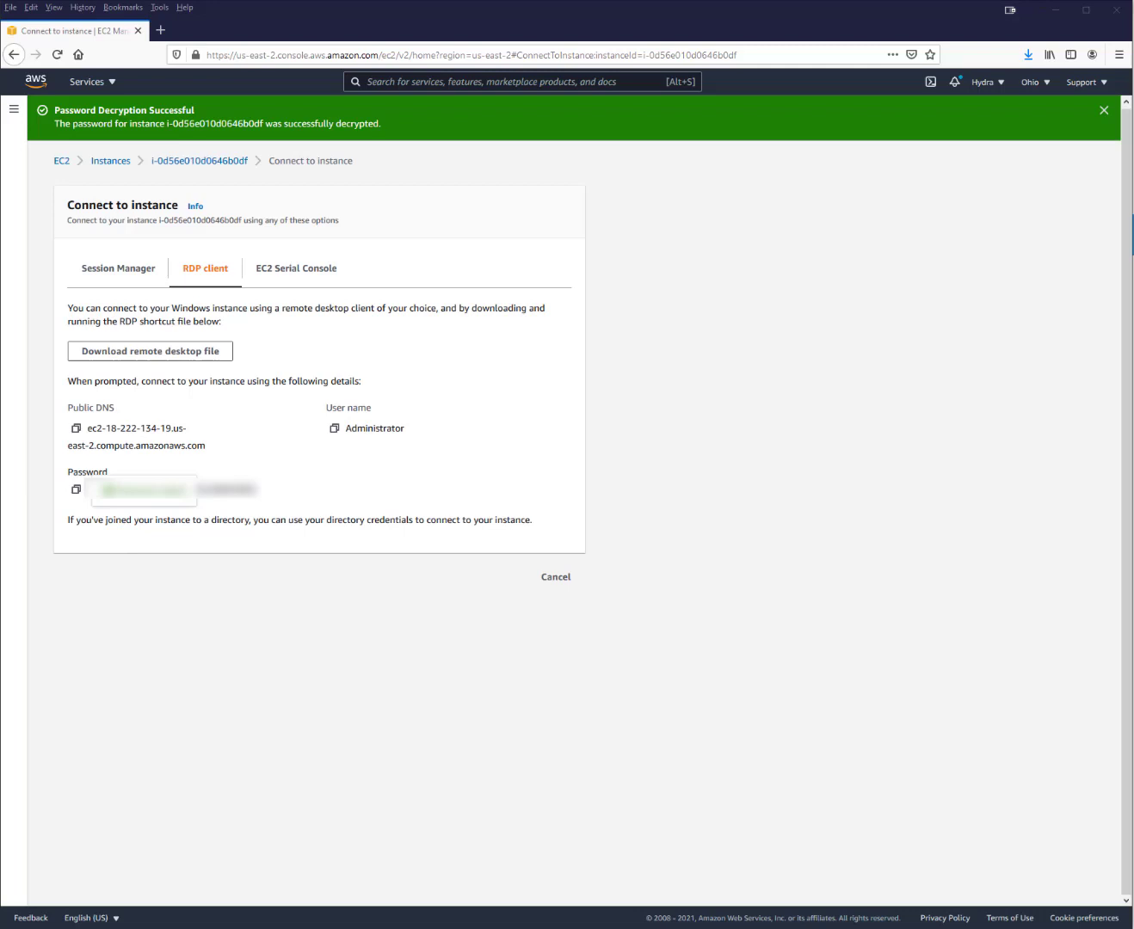
{"action": "left_click", "coordinate": [241, 600]}
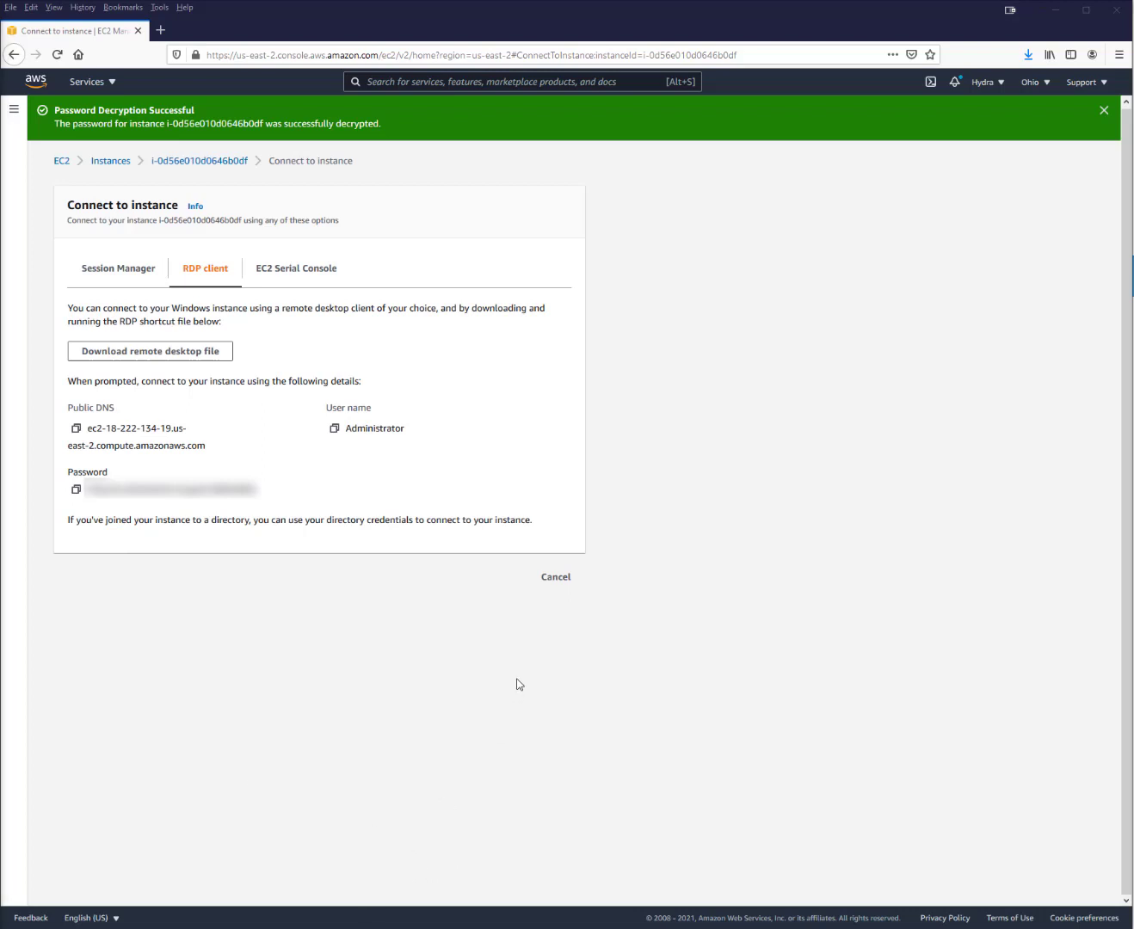
{"action": "key", "text": "alt+Tab"}
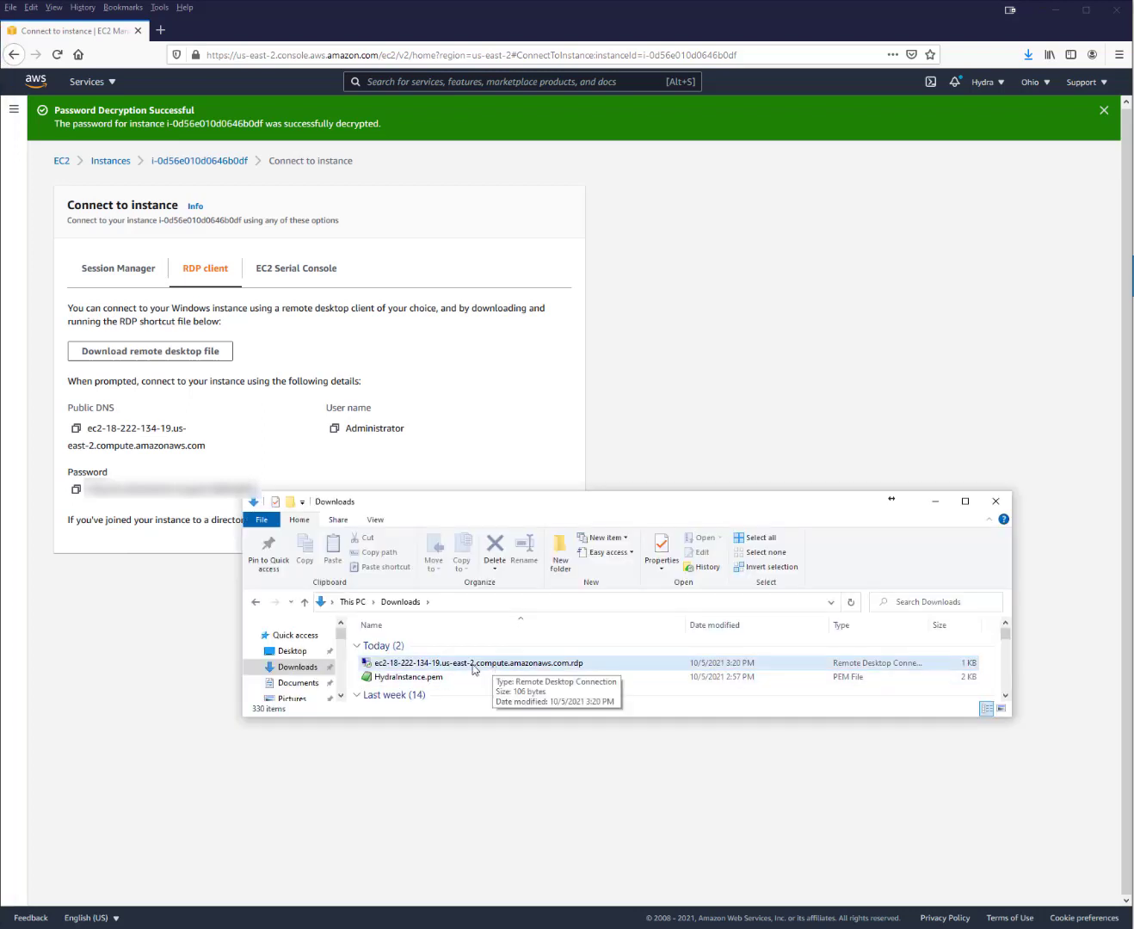
- Launch the downloaded .rdp file and connect despite the unknown publisher warning
{"action": "double_click", "coordinate": [470, 664]}
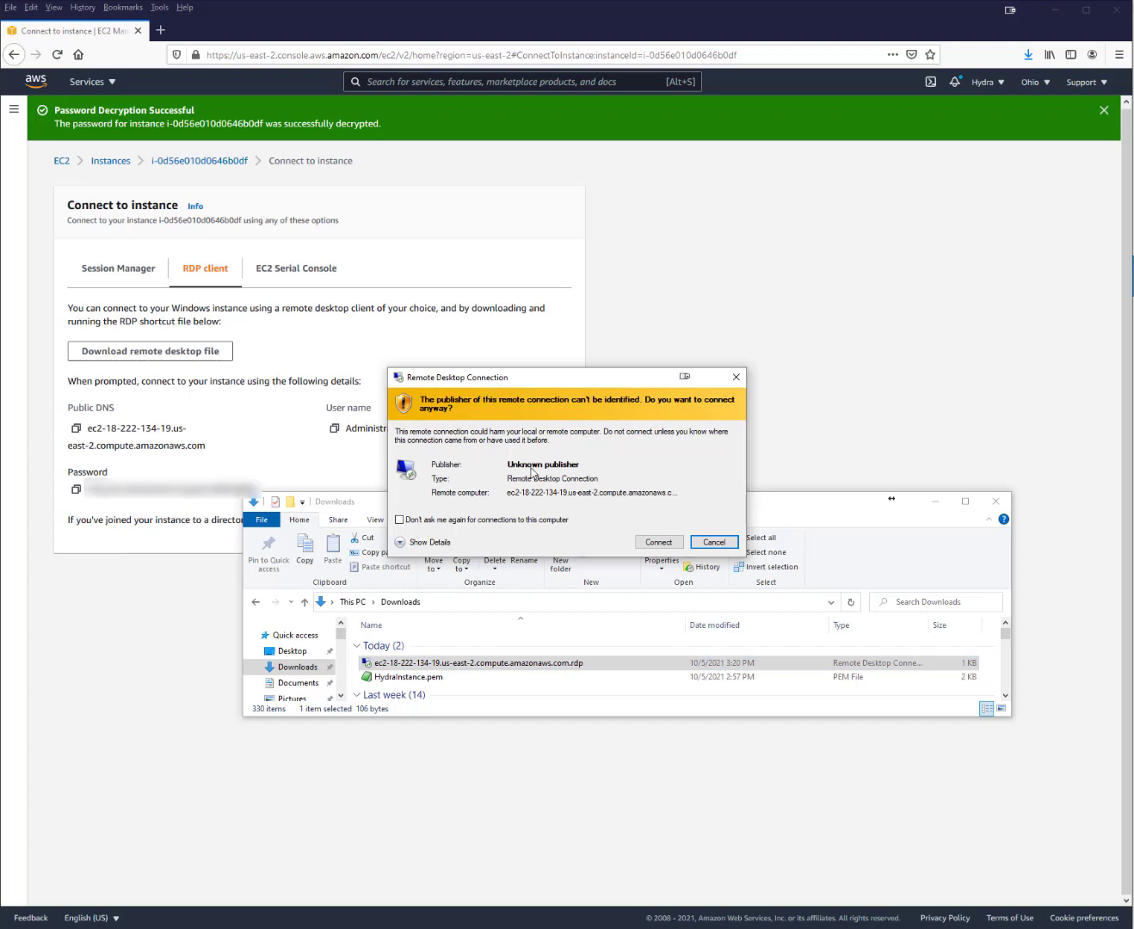
{"action": "left_click", "coordinate": [438, 544]}
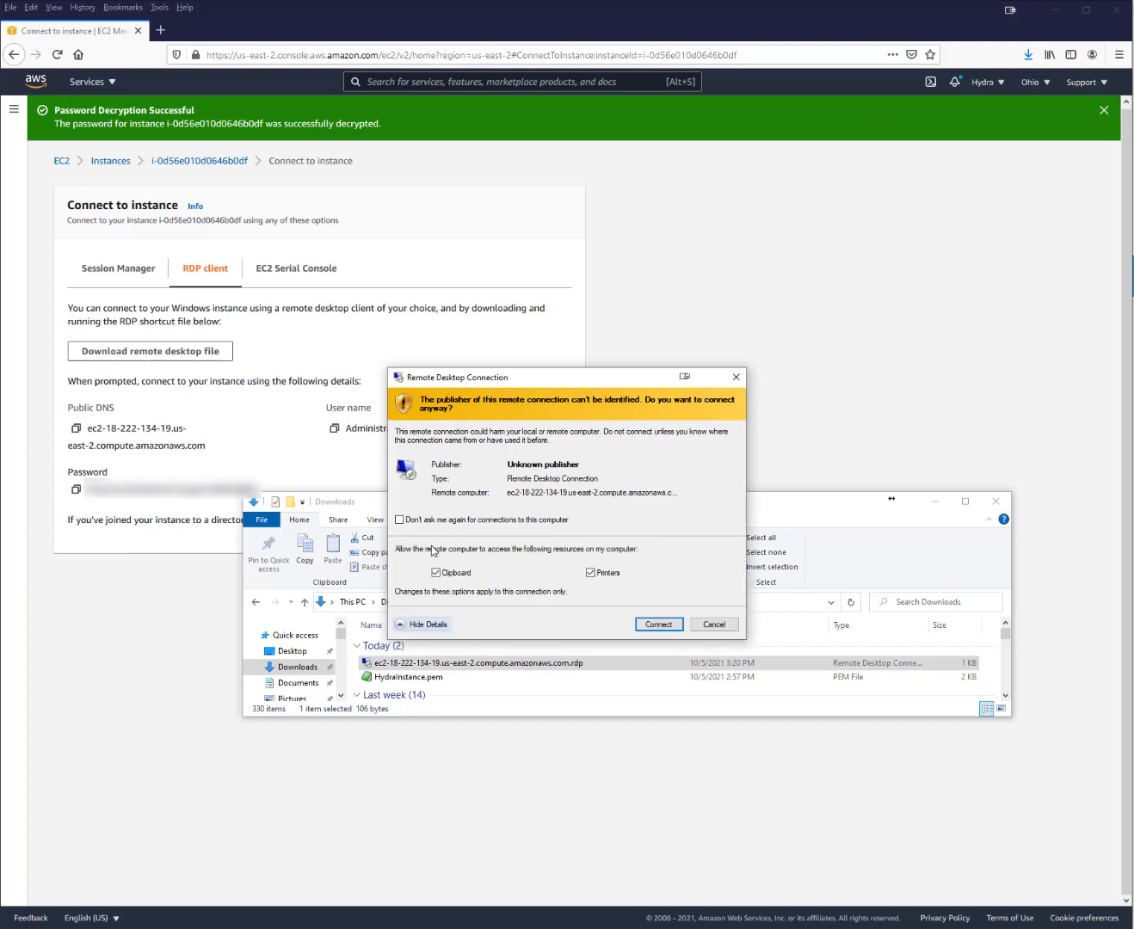
{"action": "left_click", "coordinate": [655, 626]}
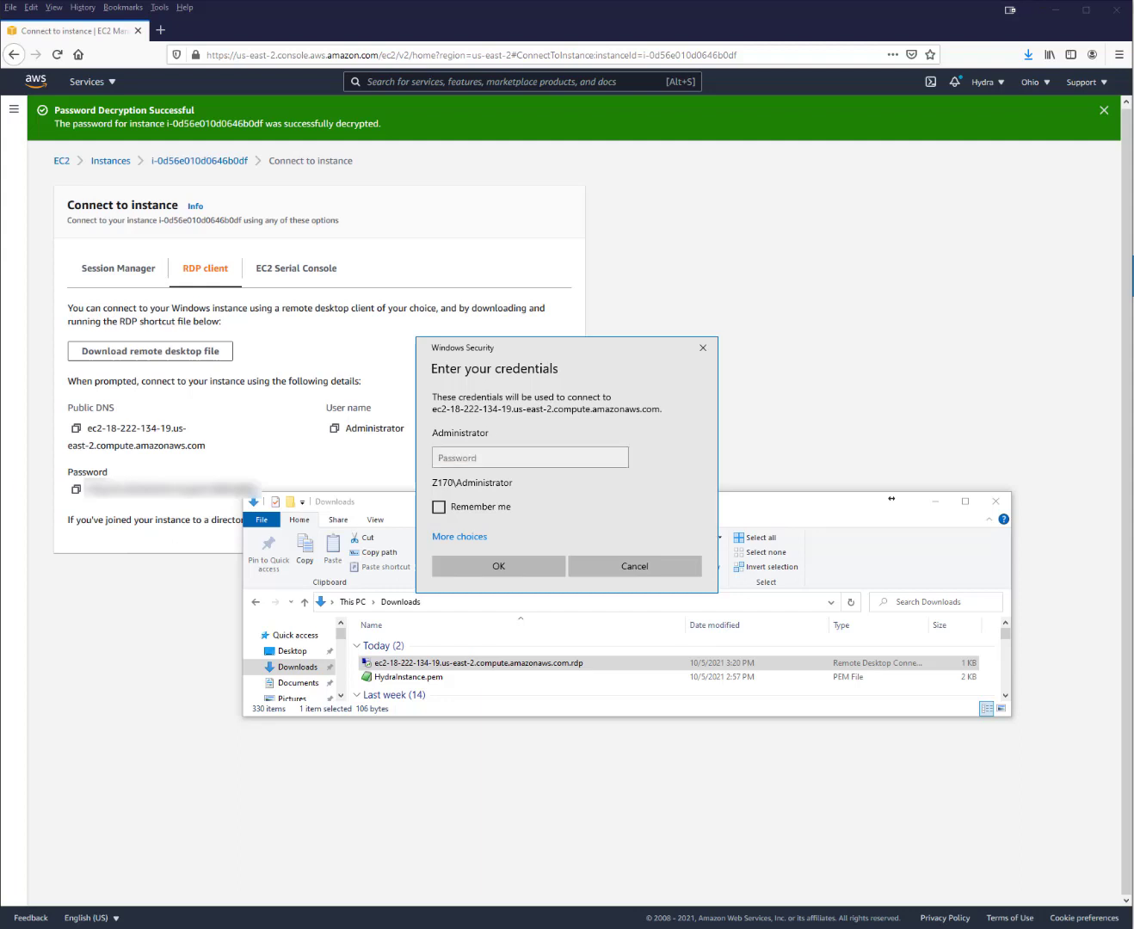
- Log in with the pasted Administrator password and accept the remote computer's certificate
{"action": "left_click", "coordinate": [496, 459]}
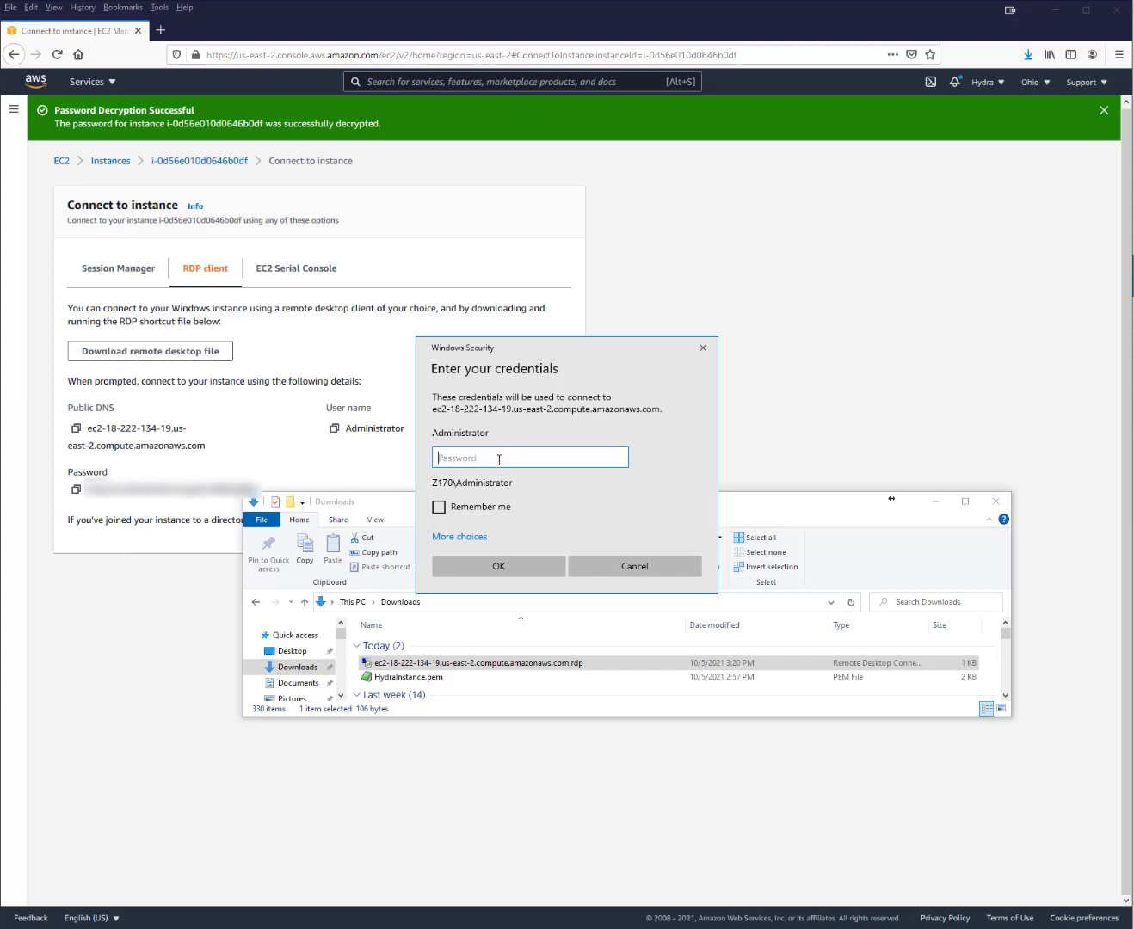
{"action": "key", "text": "ctrl+v"}
{"action": "left_click", "coordinate": [618, 459]}
{"action": "left_click", "coordinate": [498, 566]}
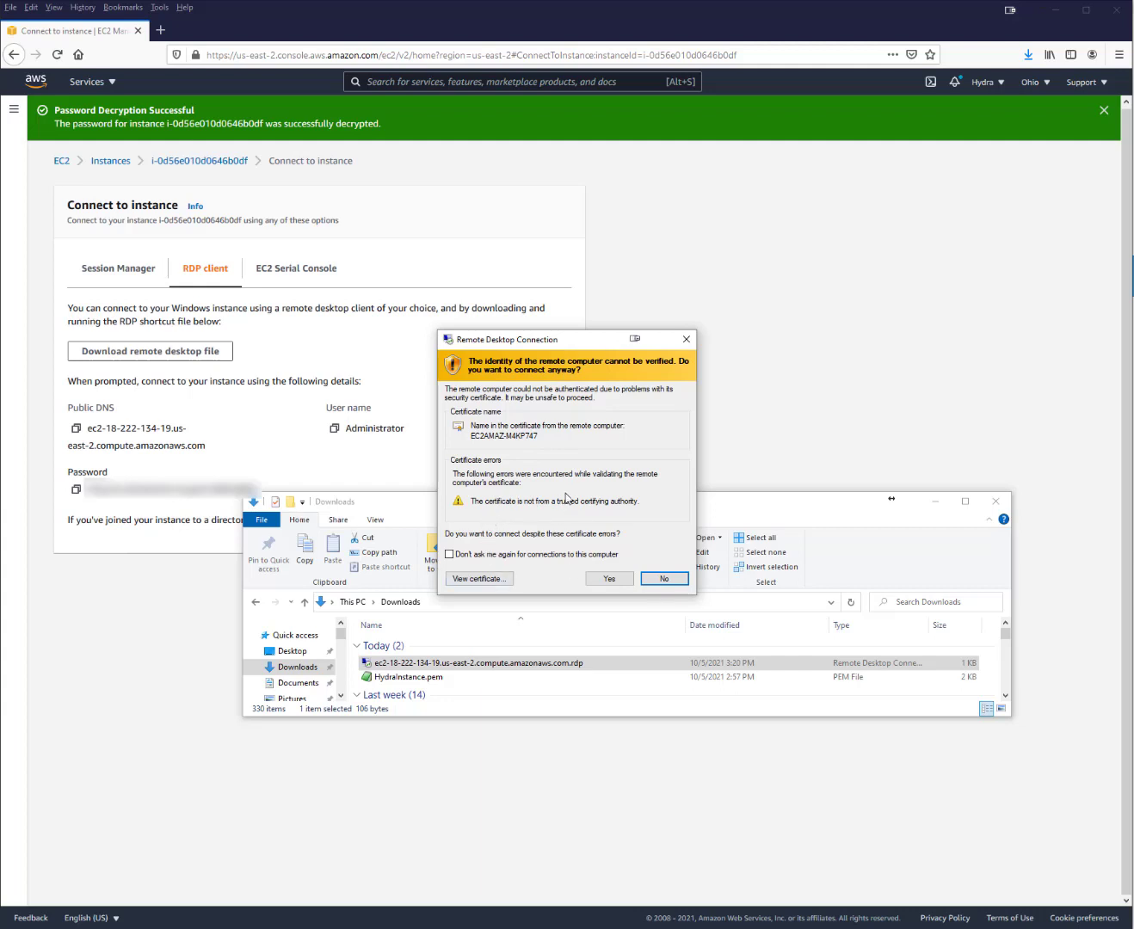
{"action": "left_click", "coordinate": [609, 579]}
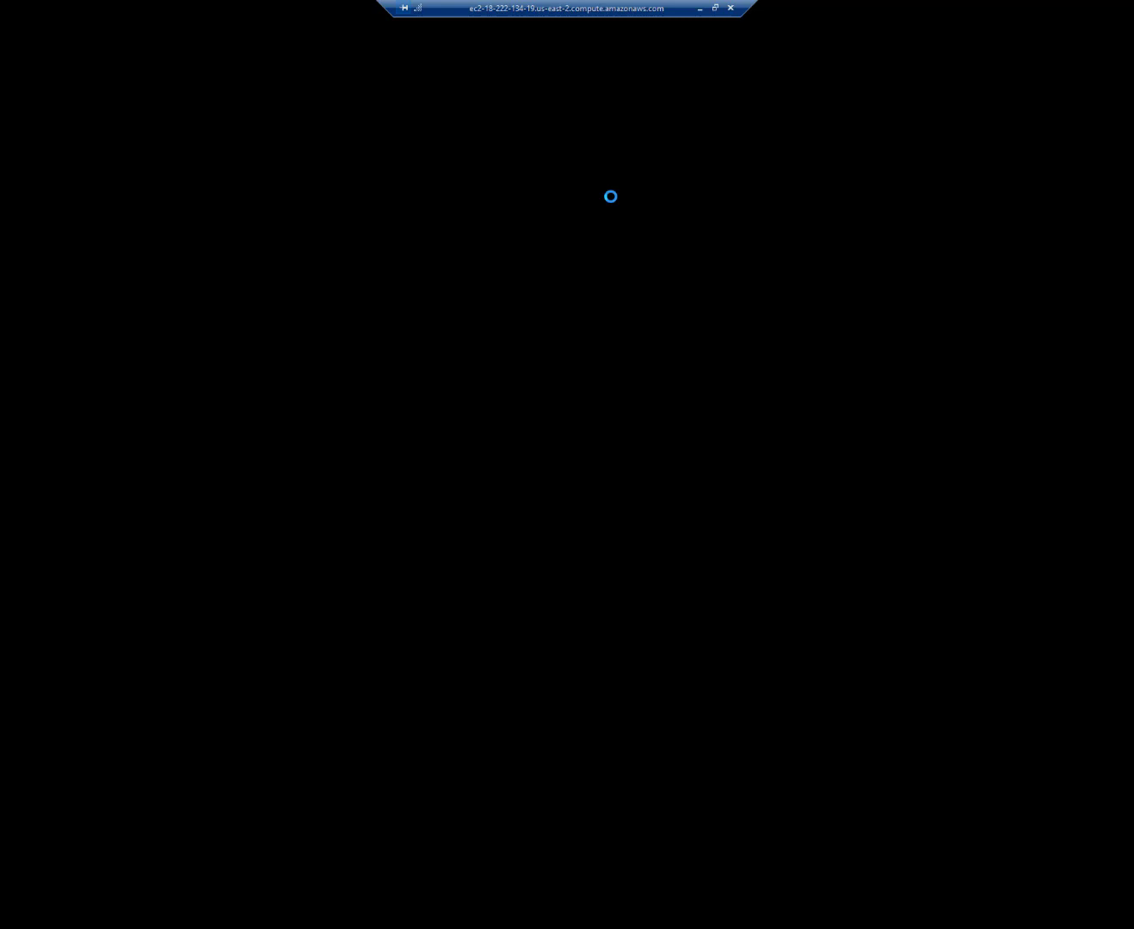
- Restore the remote session window, bring it into view, and make it fill the screen
{"action": "left_click", "coordinate": [714, 8]}
{"action": "left_click_drag", "start_coordinate": [1, 129], "coordinate": [437, 56]}
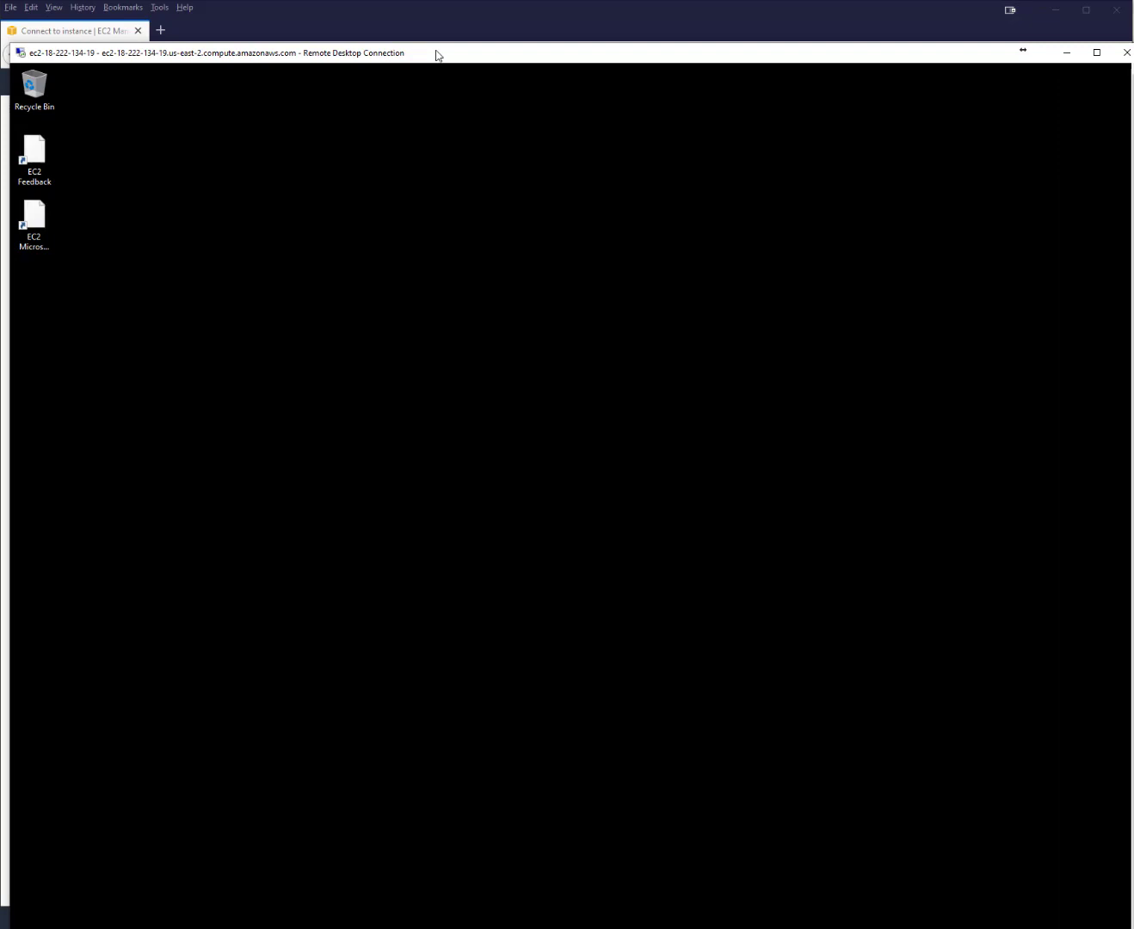
{"action": "double_click", "coordinate": [437, 53]}
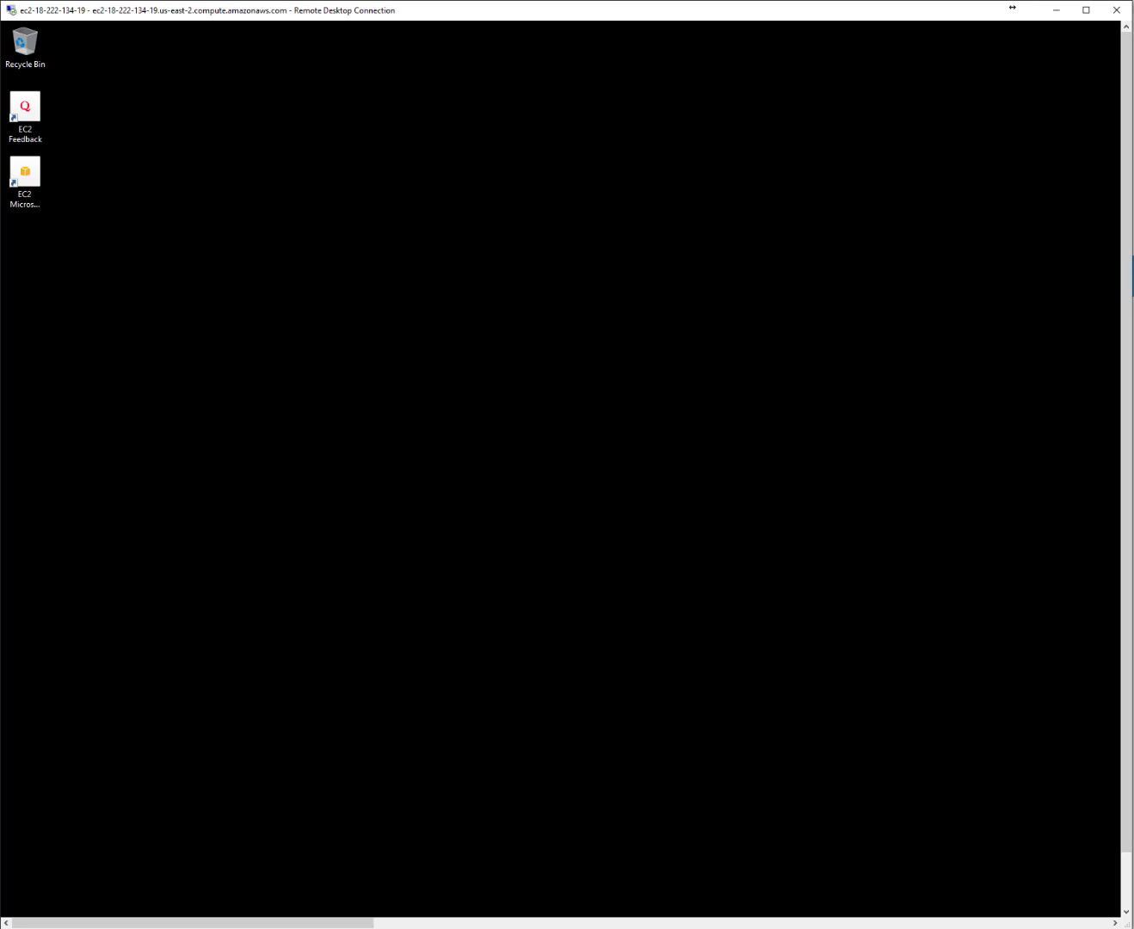
- Decline network discovery on the Network 2 panel and pan back to the full desktop
{"action": "left_click_drag", "start_coordinate": [1127, 280], "coordinate": [1117, 422]}
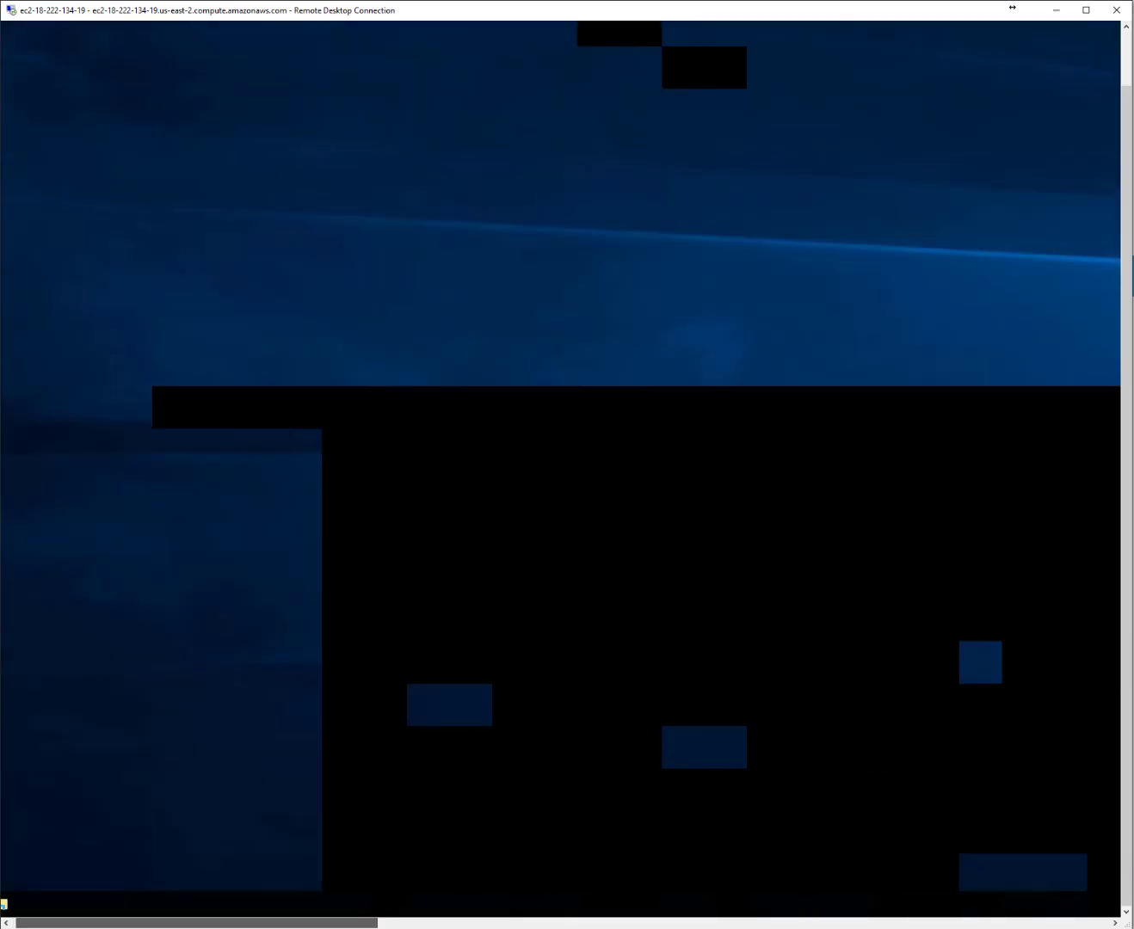
{"action": "left_click_drag", "start_coordinate": [317, 922], "coordinate": [1082, 924]}
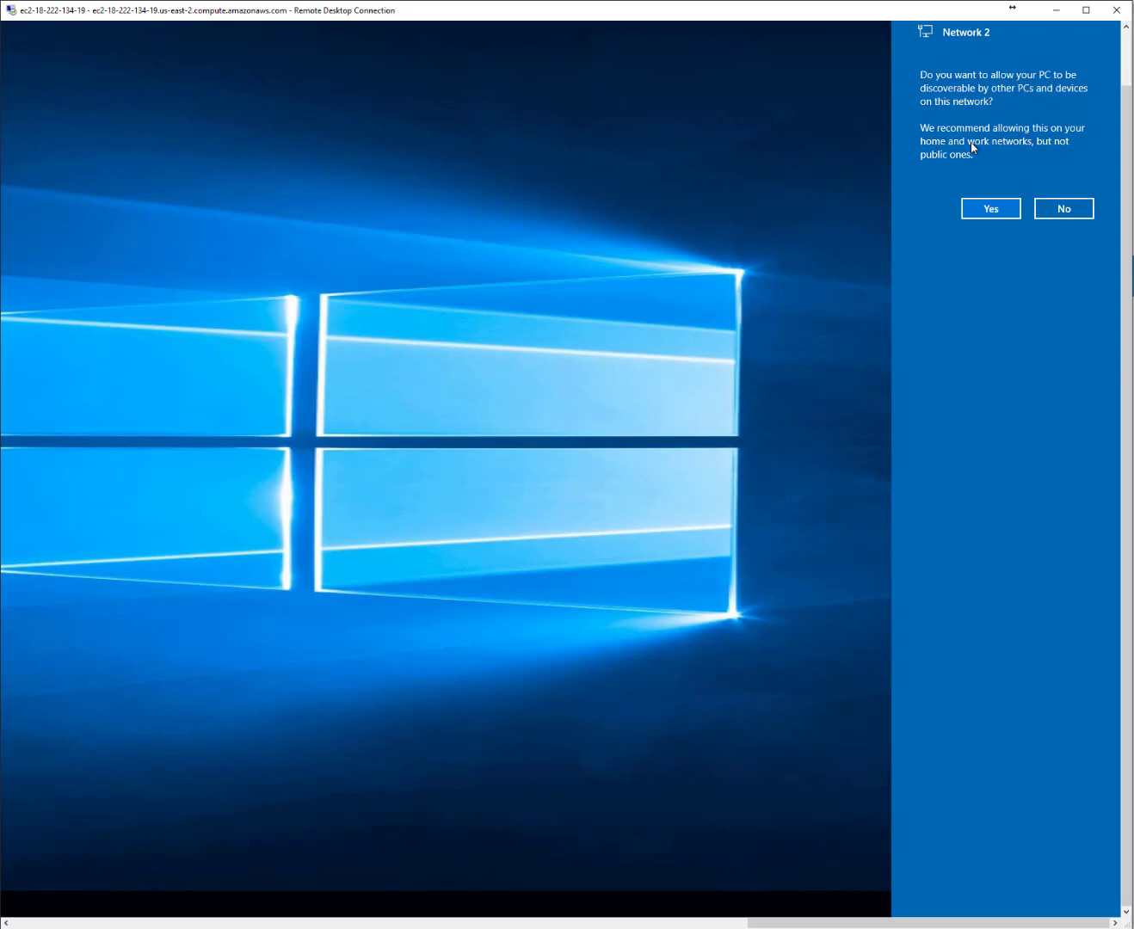
{"action": "left_click", "coordinate": [1057, 212]}
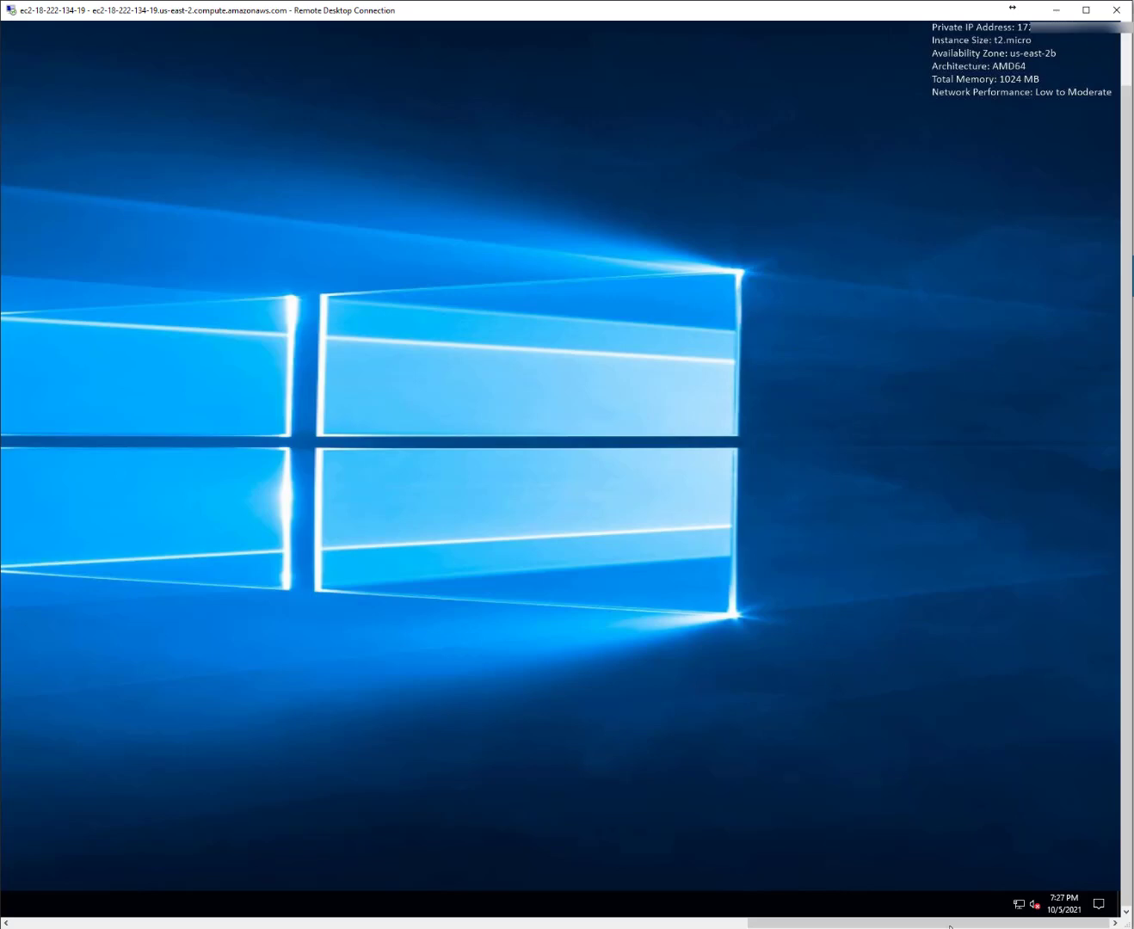
{"action": "left_click_drag", "start_coordinate": [950, 927], "coordinate": [156, 925]}
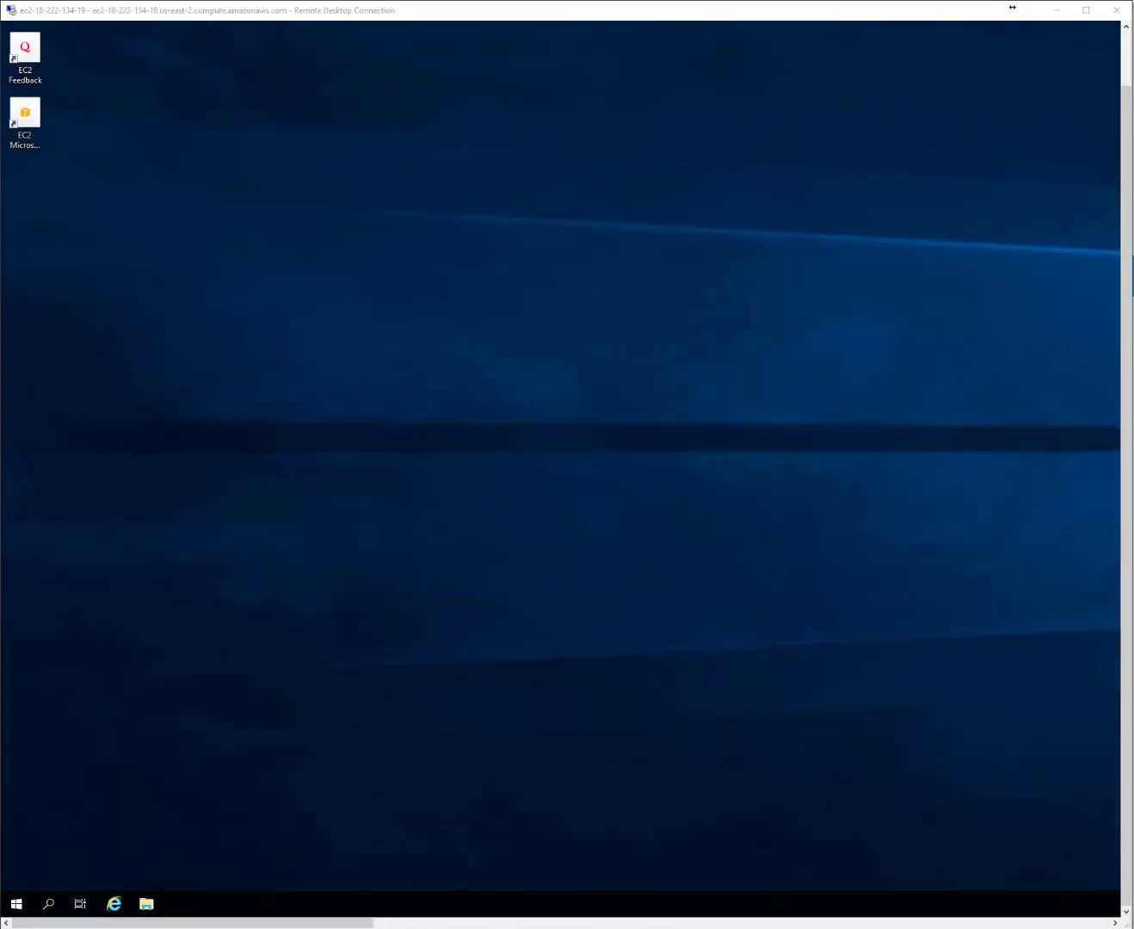
{"action": "left_click", "coordinate": [1013, 8]}
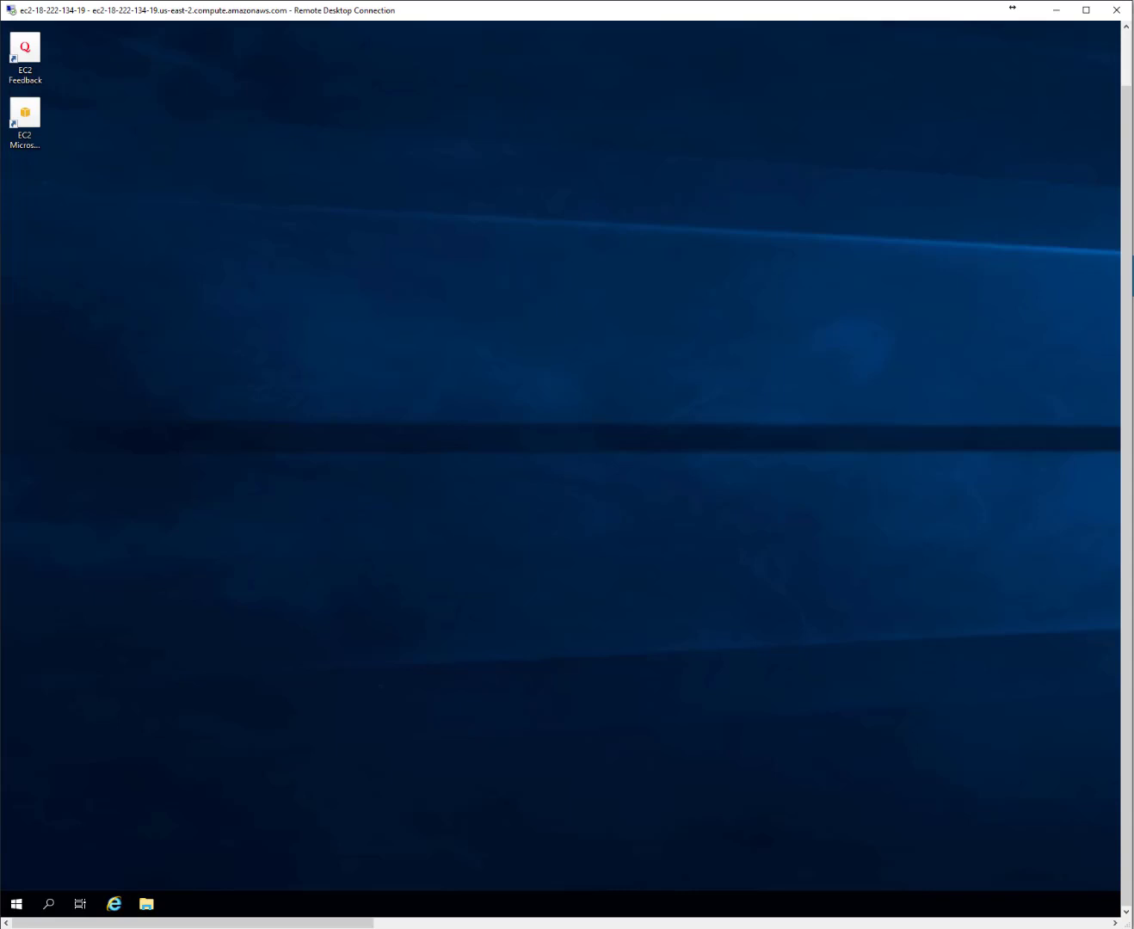
- Open the advanced firewall console from Windows Security's Firewall & network protection and list Inbound Rules
{"action": "left_click", "coordinate": [16, 904]}
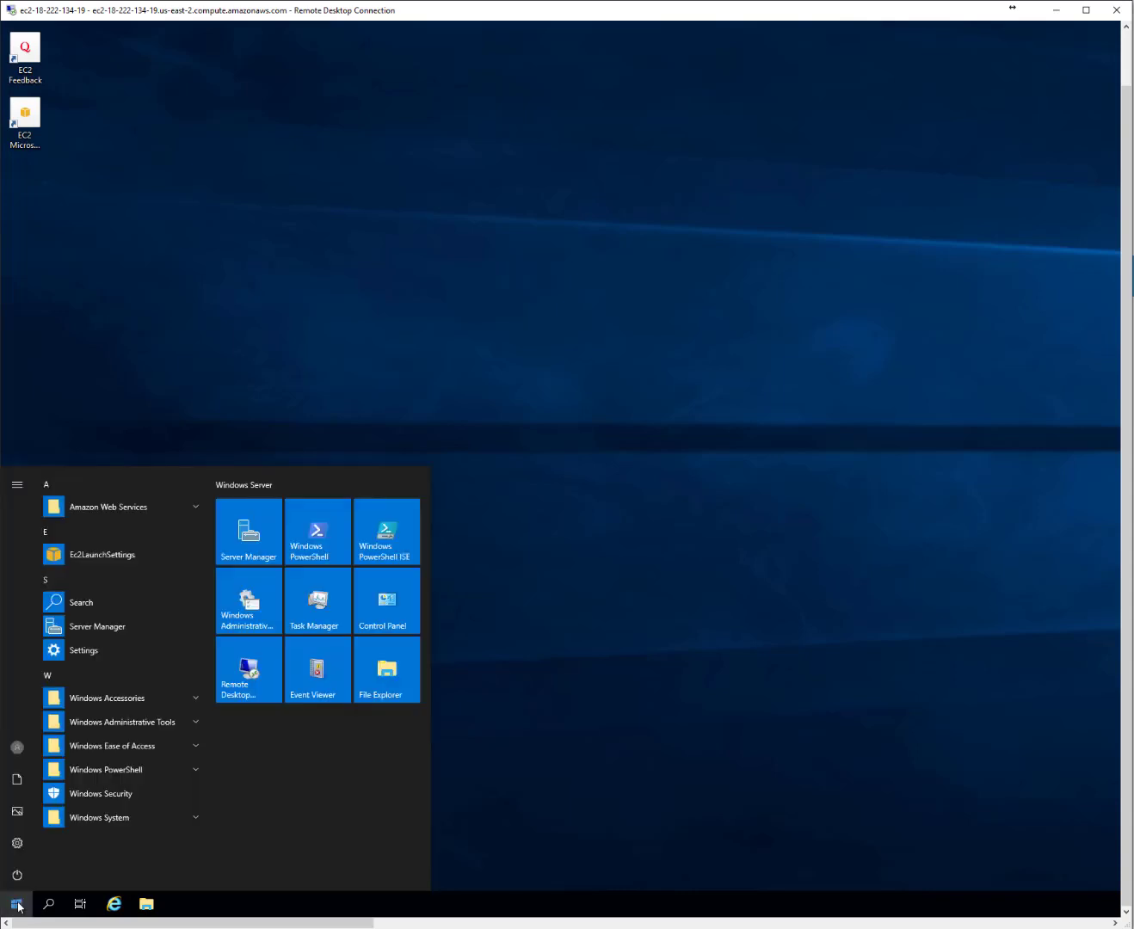
{"action": "left_click", "coordinate": [122, 795]}
{"action": "left_click", "coordinate": [121, 134]}
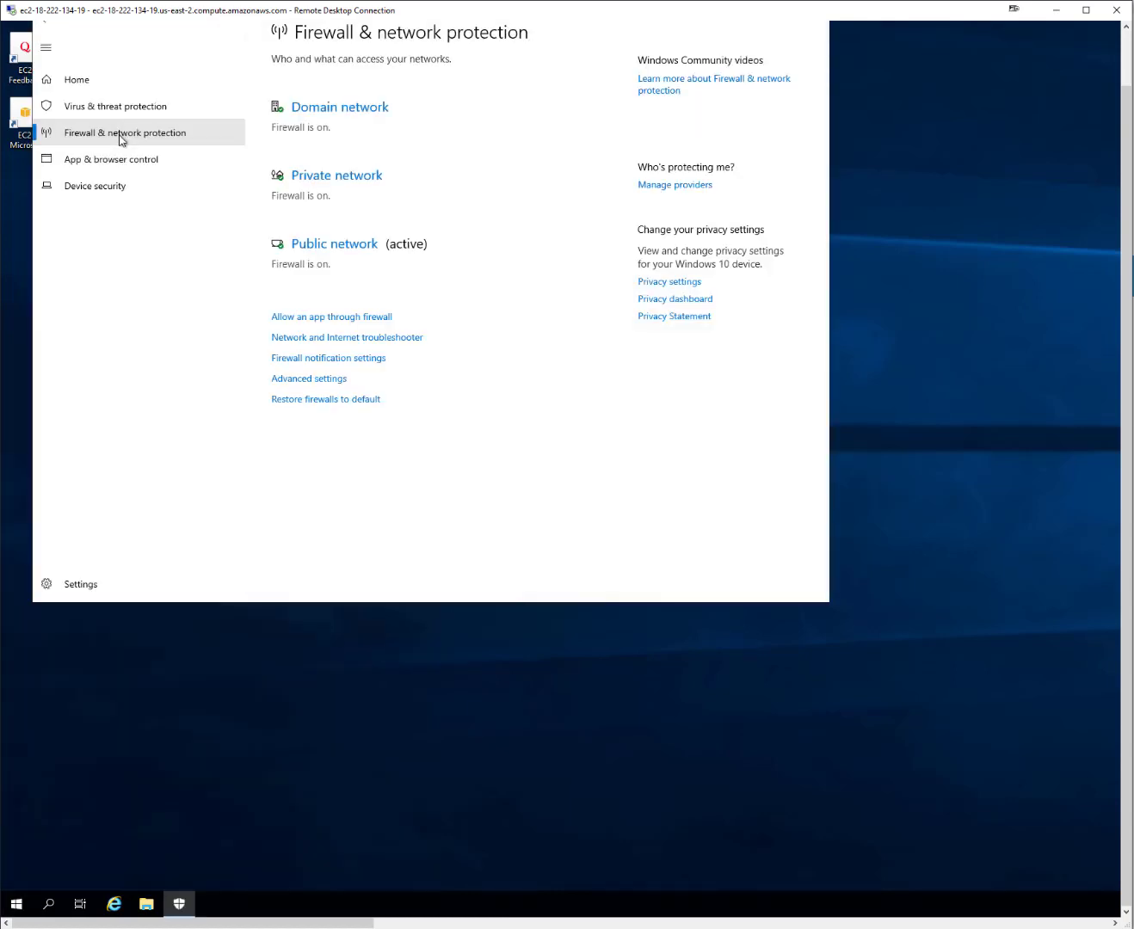
{"action": "left_click", "coordinate": [323, 380]}
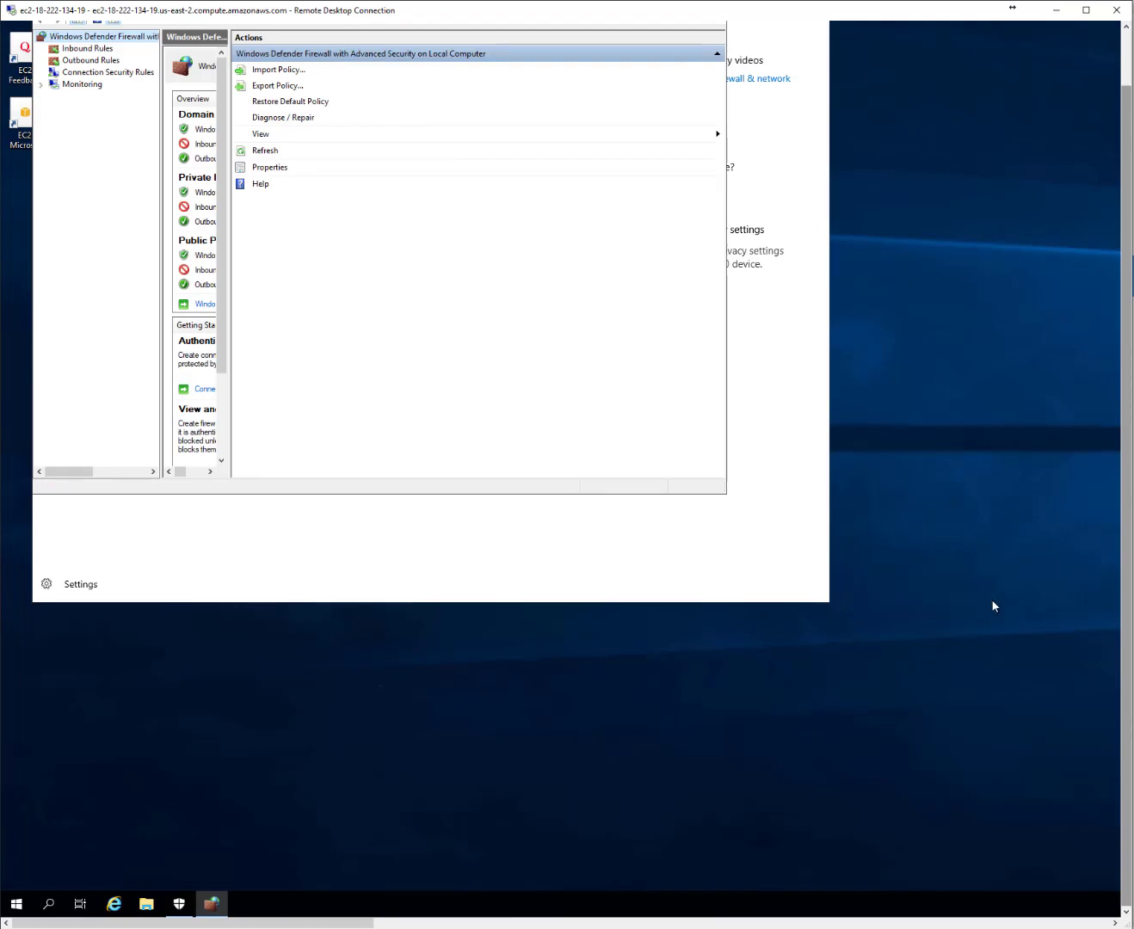
{"action": "left_click_drag", "start_coordinate": [1122, 645], "coordinate": [1122, 541]}
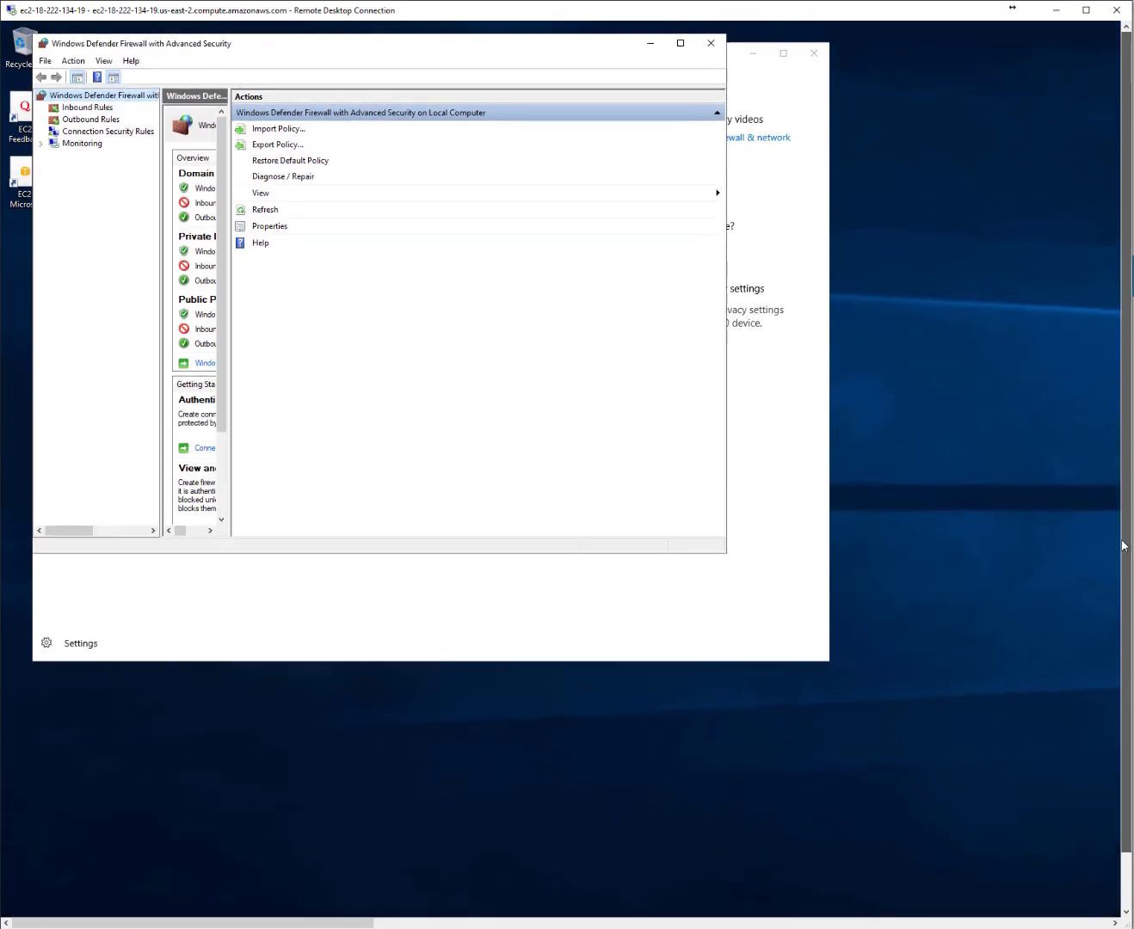
{"action": "left_click_drag", "start_coordinate": [418, 50], "coordinate": [501, 145]}
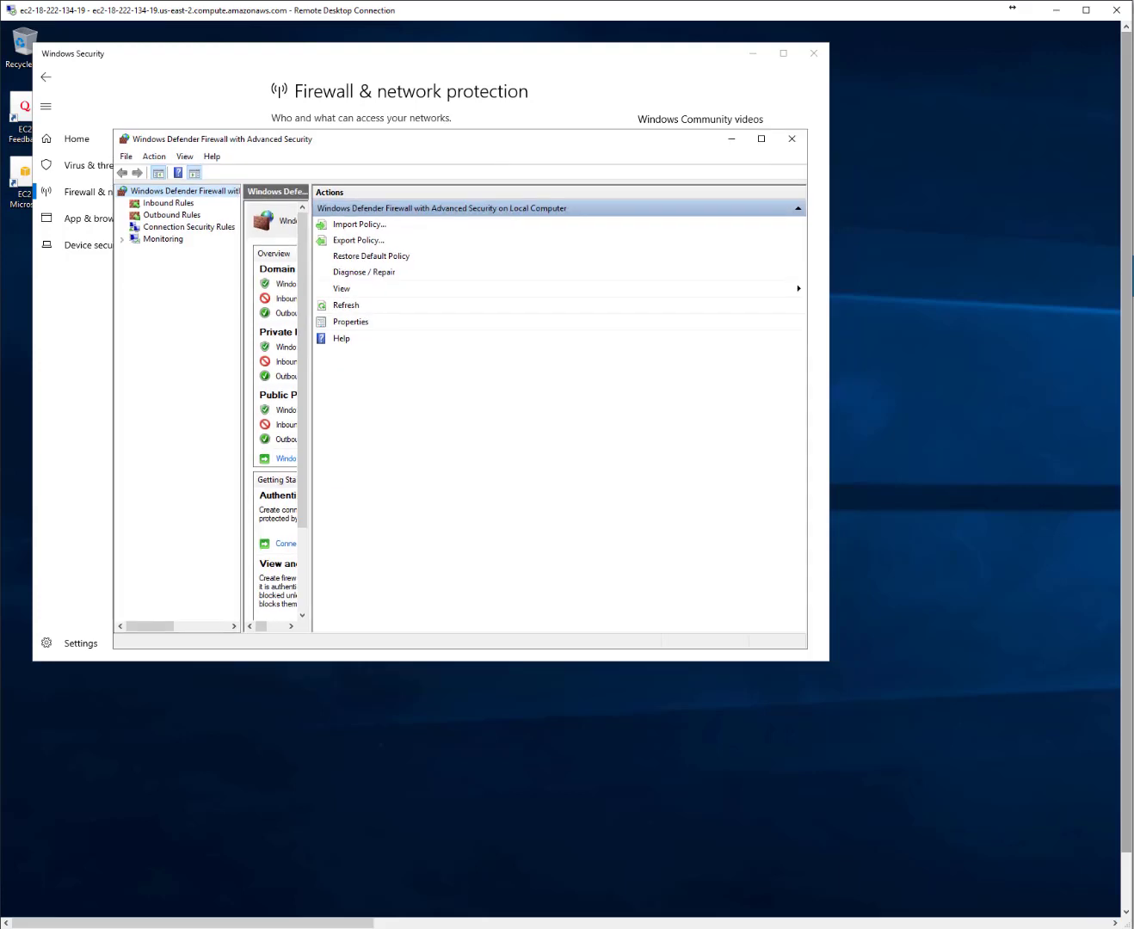
{"action": "left_click", "coordinate": [167, 203]}
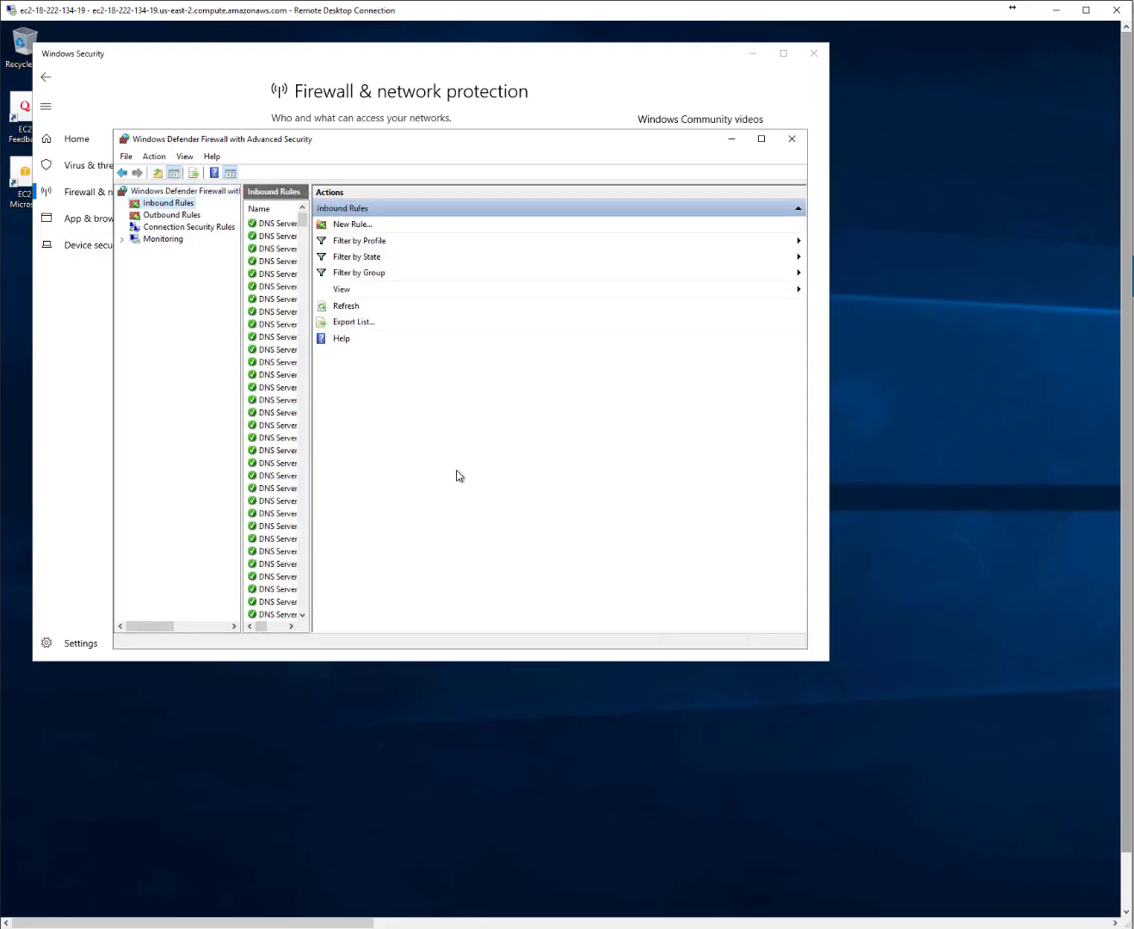
- Add an inbound port rule 'Hydra port' allowing TCP 9833 on all profiles
{"action": "left_click", "coordinate": [353, 225]}
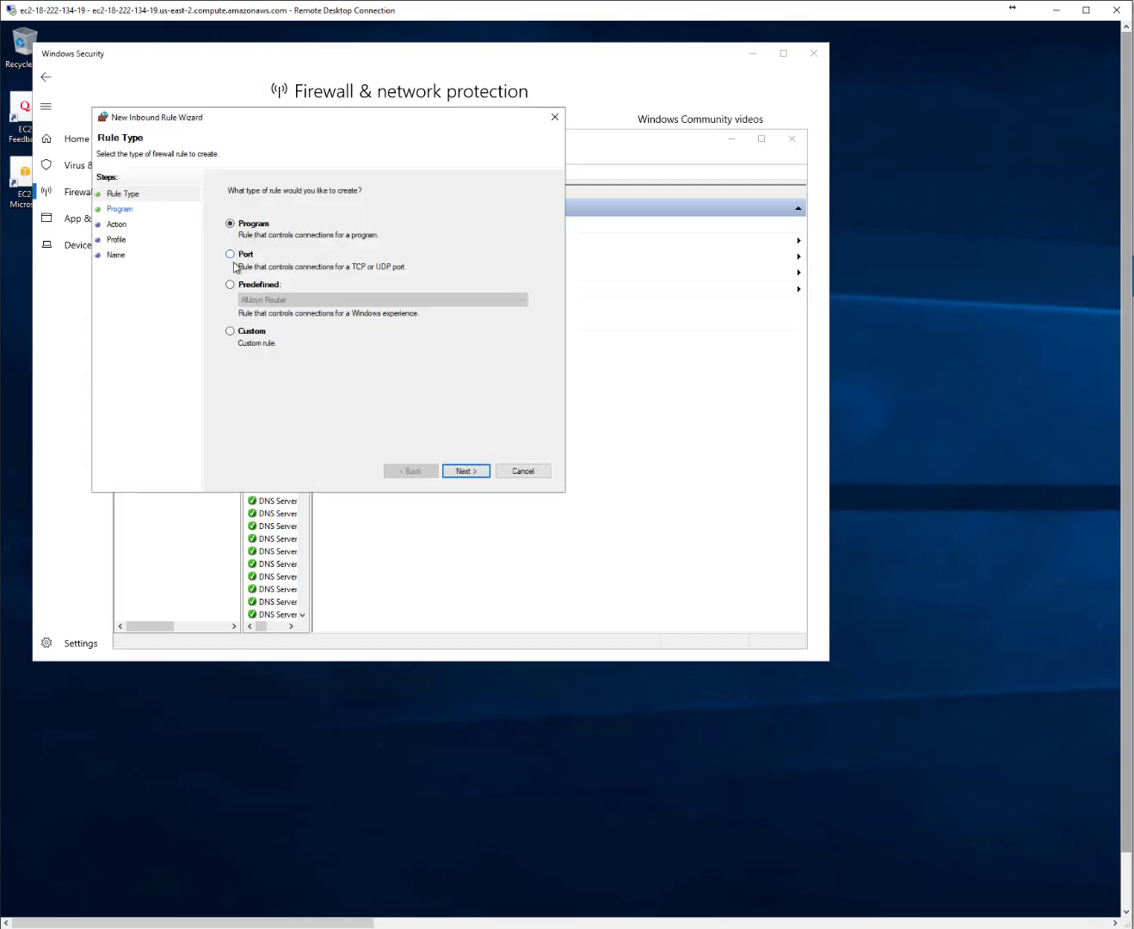
{"action": "left_click", "coordinate": [230, 254]}
{"action": "left_click", "coordinate": [473, 473]}
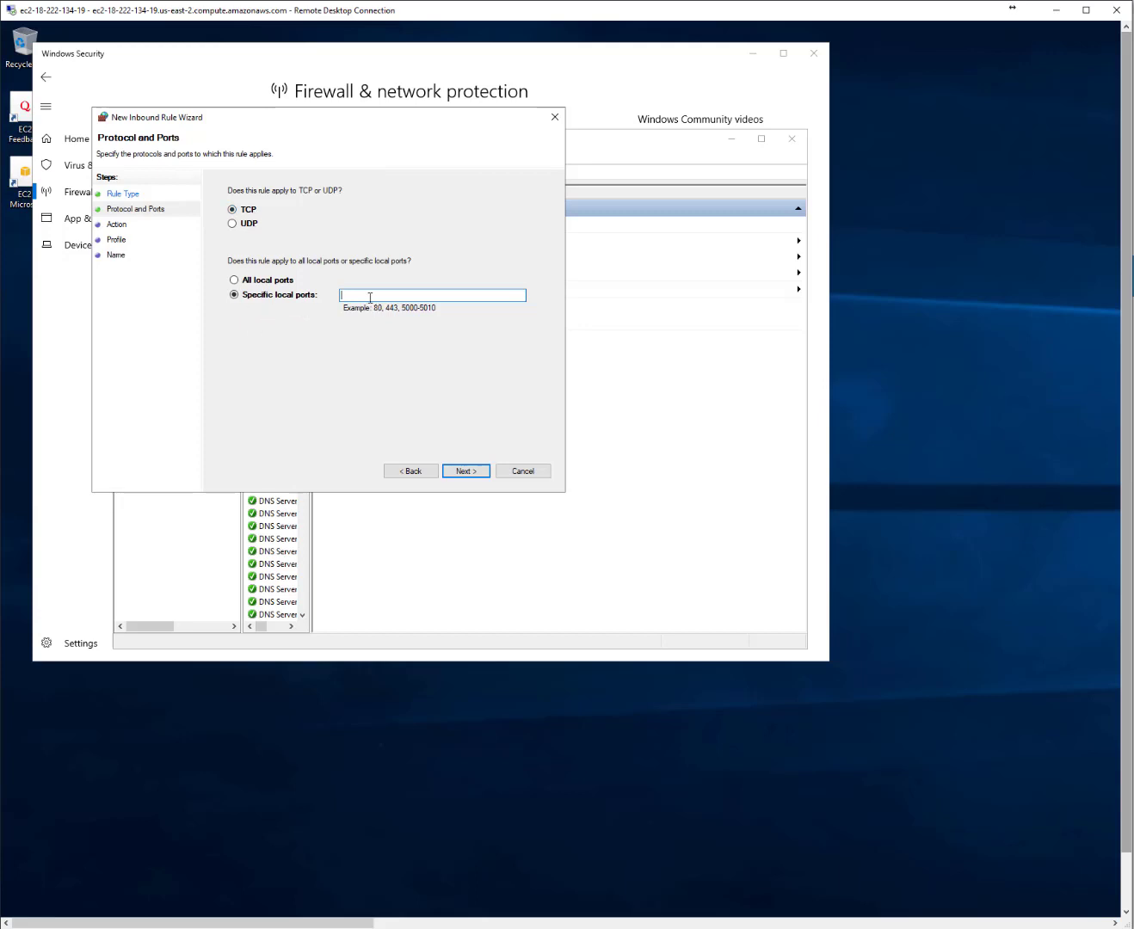
{"action": "type", "text": "9833"}
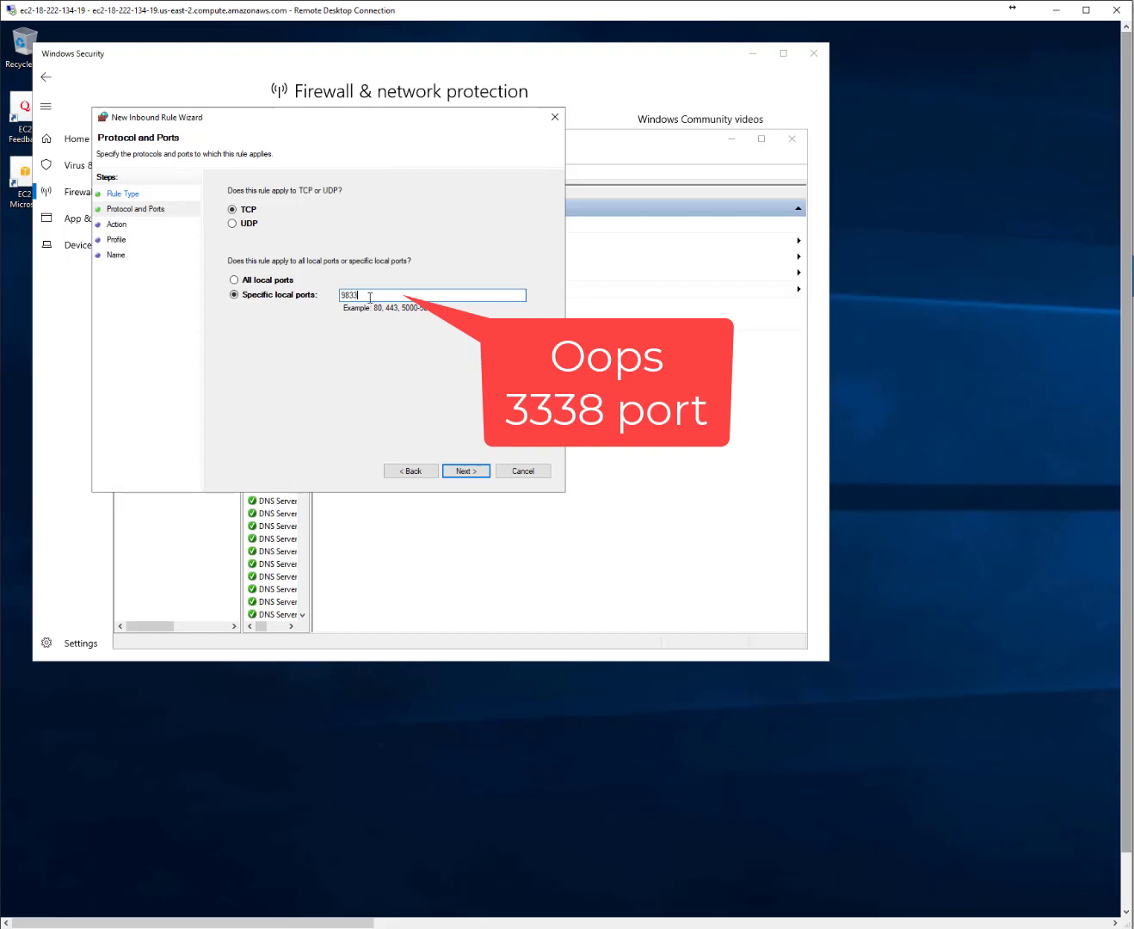
{"action": "left_click", "coordinate": [469, 473]}
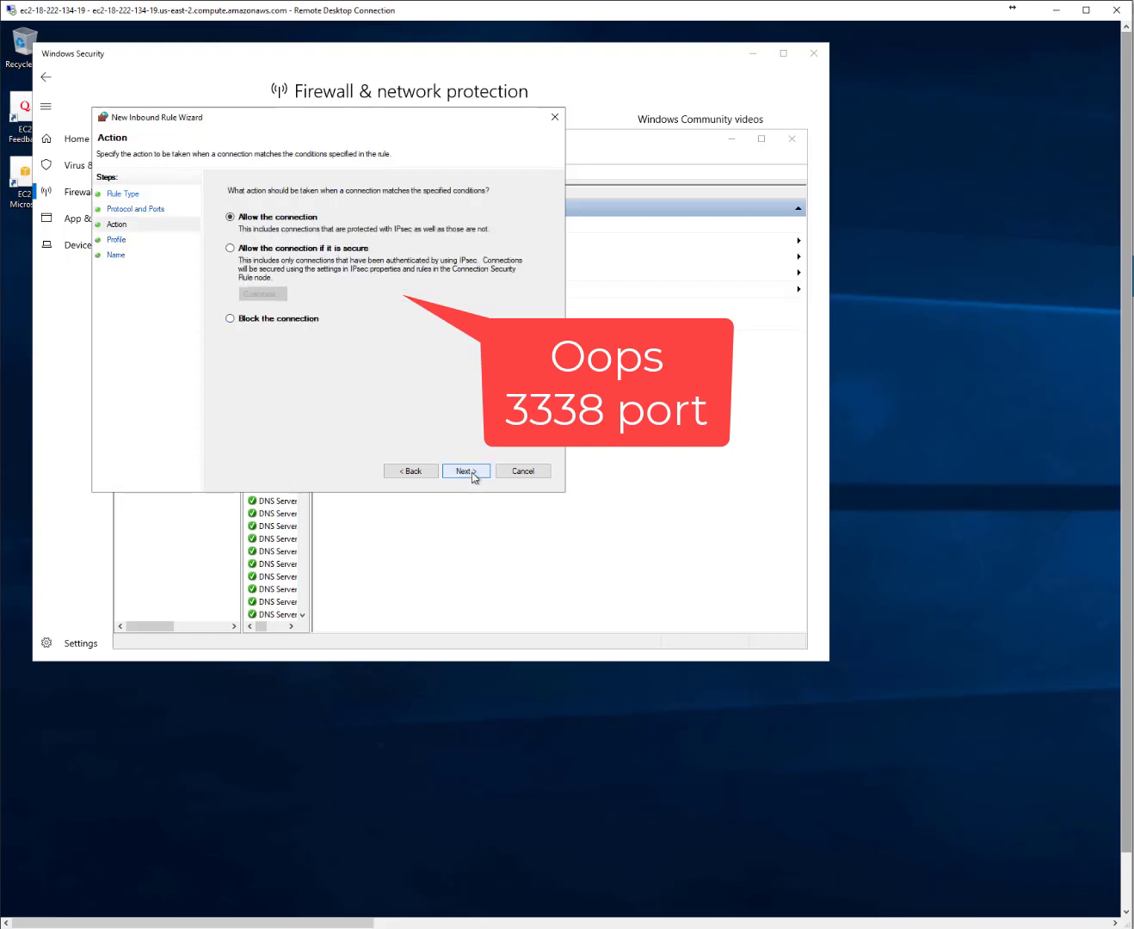
{"action": "left_click", "coordinate": [465, 471]}
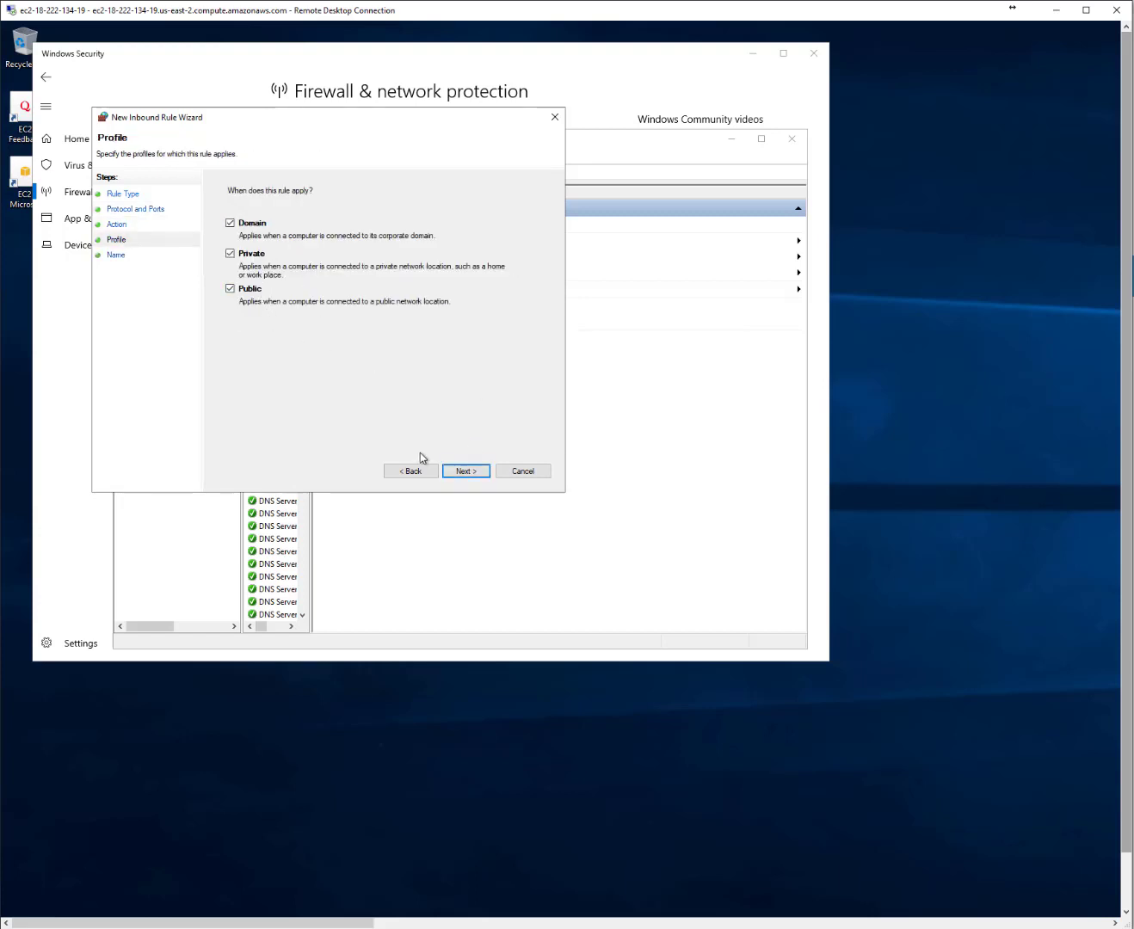
{"action": "left_click", "coordinate": [468, 475]}
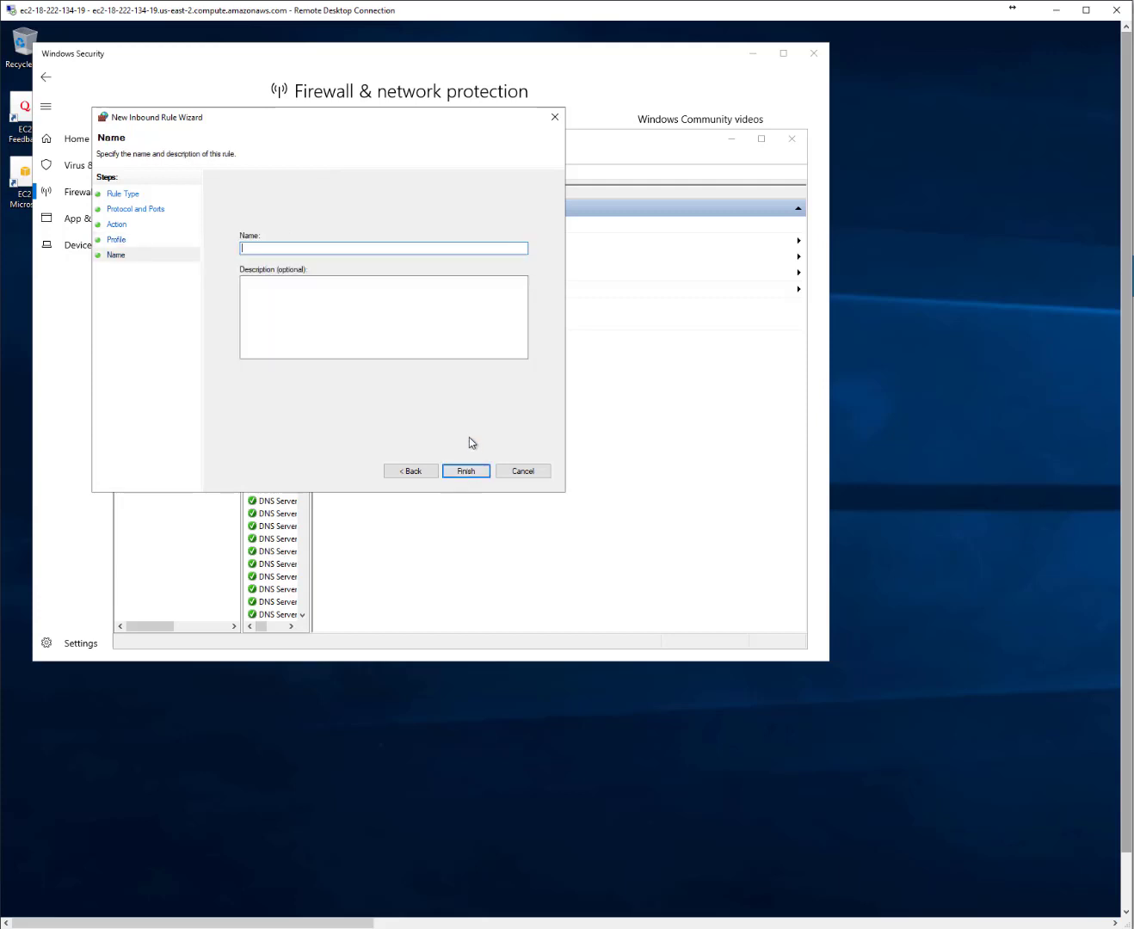
{"action": "type", "text": "Hydra port"}
{"action": "left_click", "coordinate": [471, 471]}
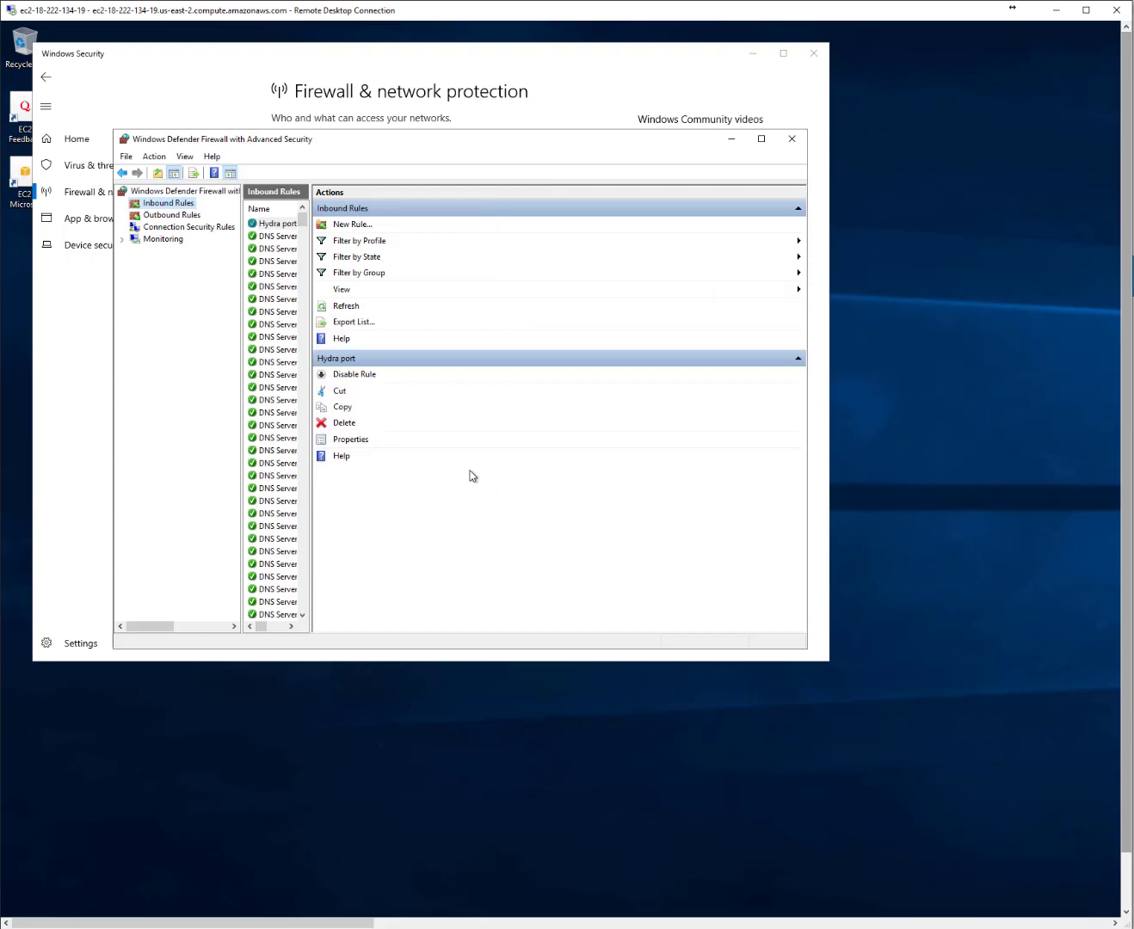
- Add an inbound port rule 'Time Sync Port' allowing UDP 53 on all profiles
{"action": "left_click", "coordinate": [357, 224]}
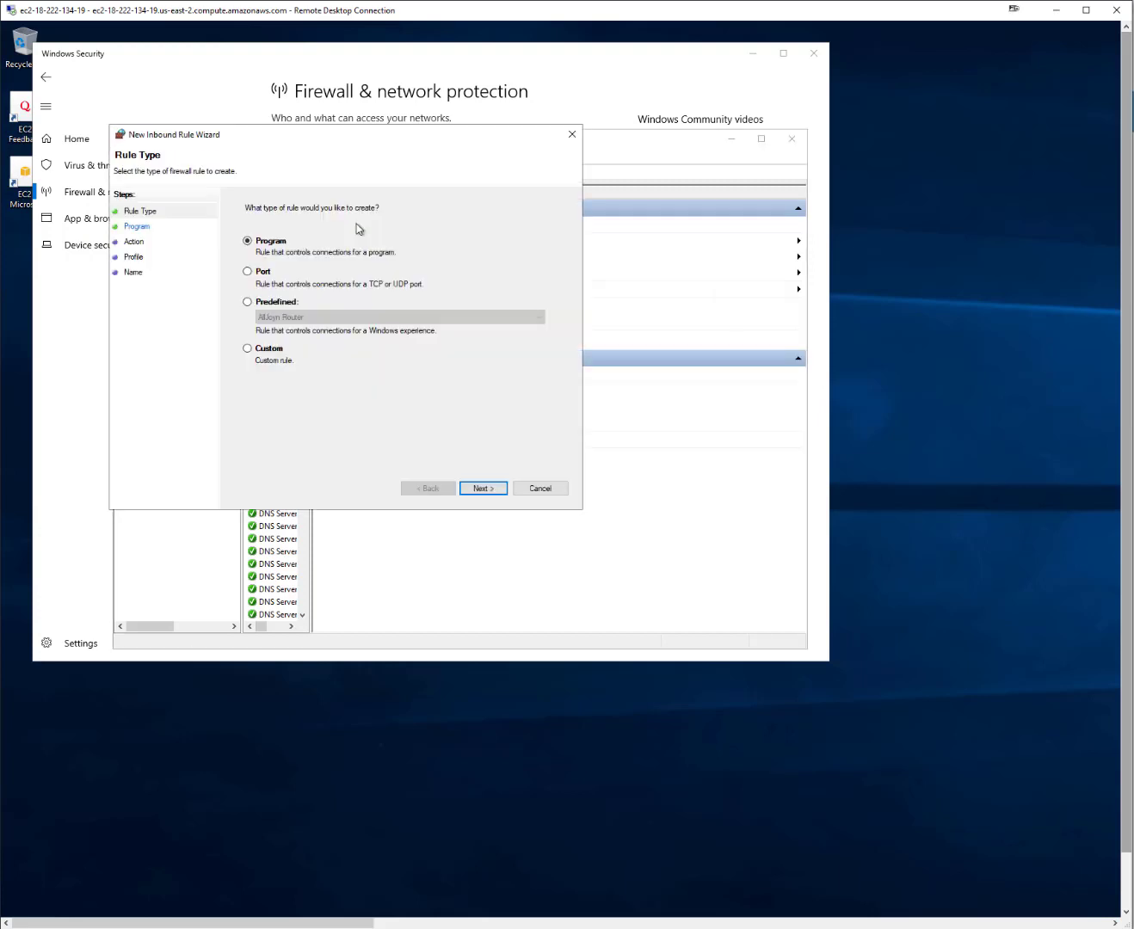
{"action": "left_click", "coordinate": [268, 277]}
{"action": "left_click", "coordinate": [482, 489]}
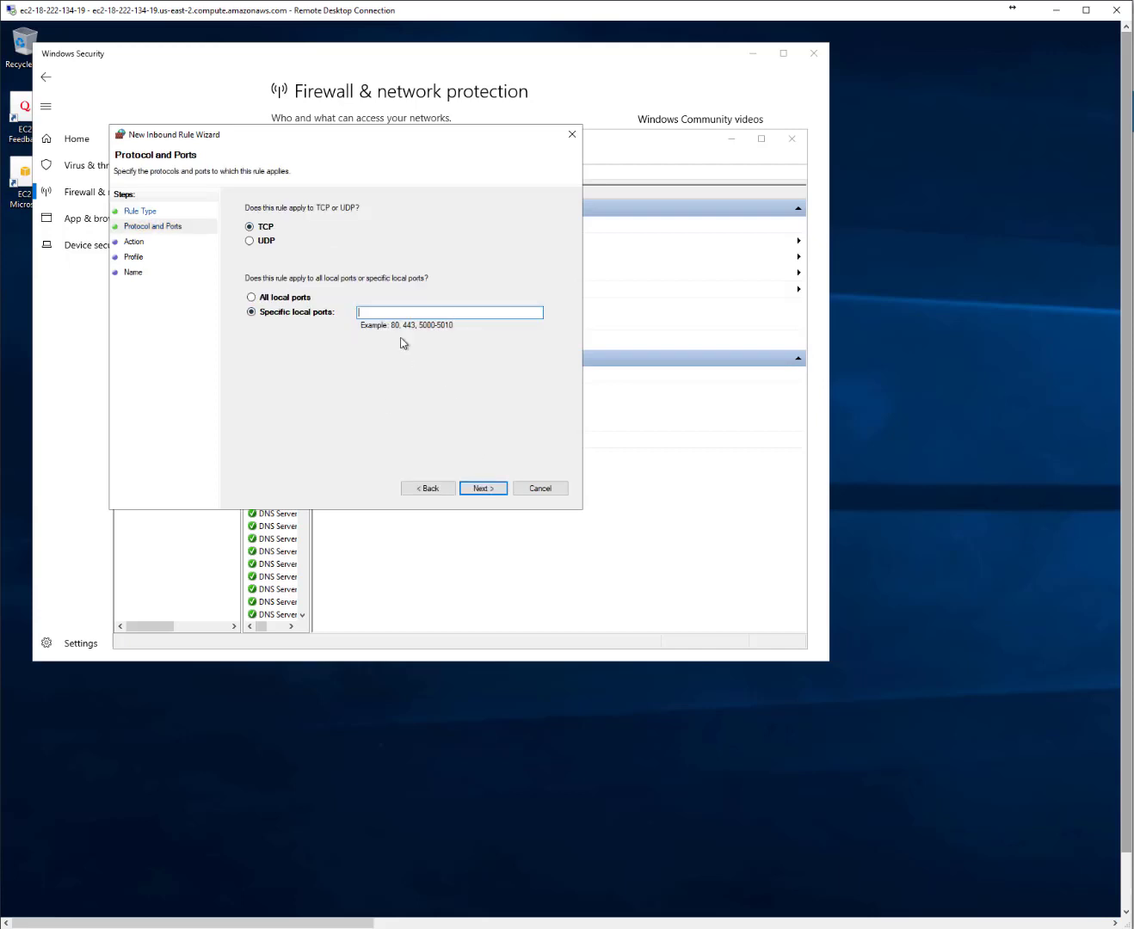
{"action": "left_click", "coordinate": [390, 312]}
{"action": "left_click", "coordinate": [252, 242]}
{"action": "left_click", "coordinate": [384, 313]}
{"action": "type", "text": "53"}
{"action": "left_click", "coordinate": [484, 488]}
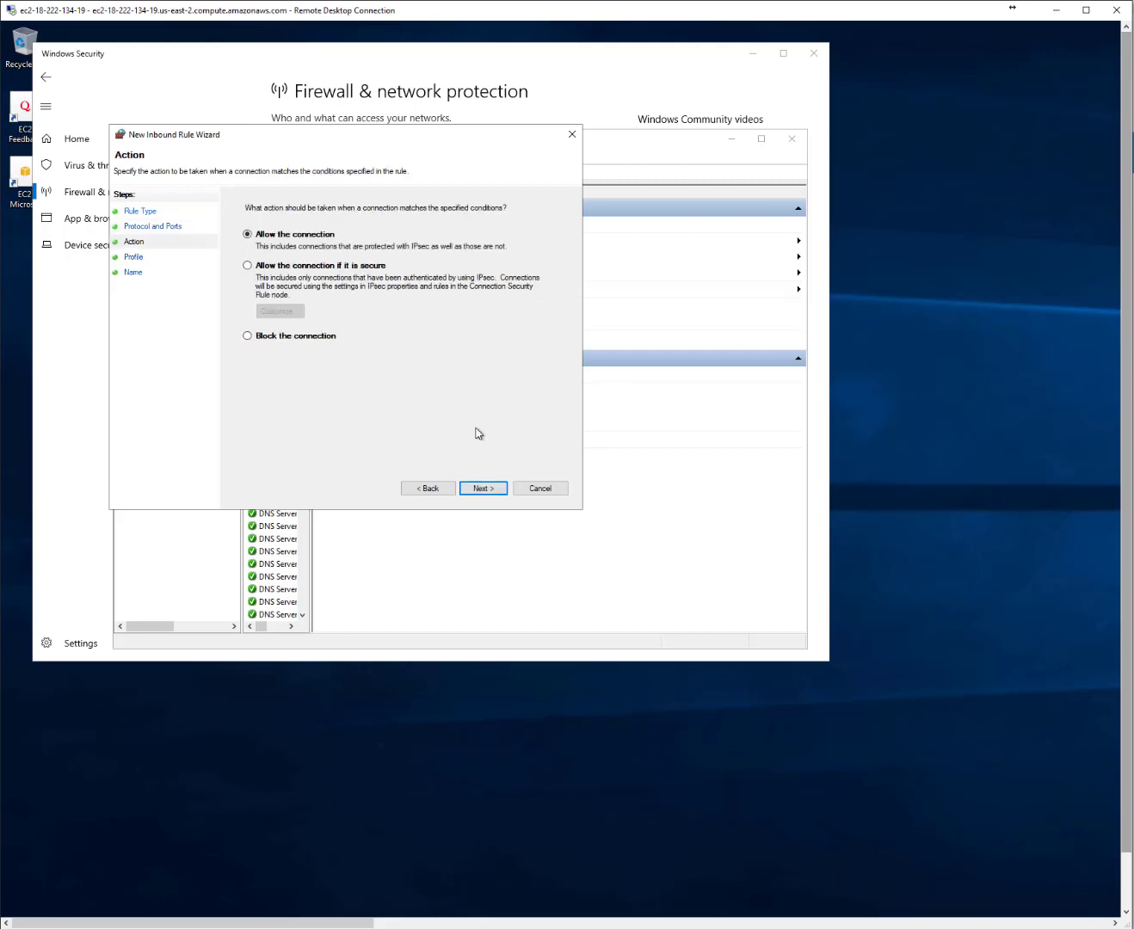
{"action": "left_click", "coordinate": [483, 489]}
{"action": "left_click", "coordinate": [483, 488]}
{"action": "type", "text": "Time Sync Port"}
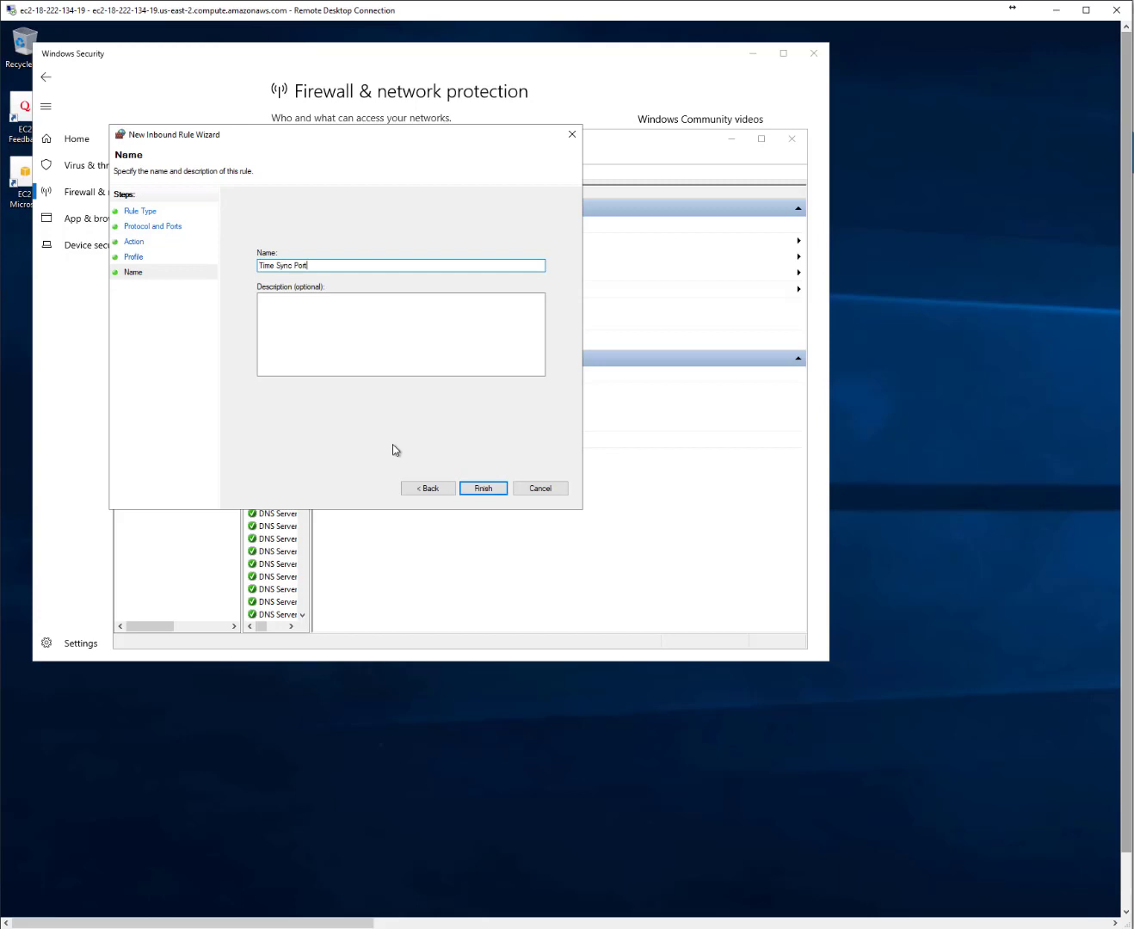
{"action": "left_click", "coordinate": [483, 488]}
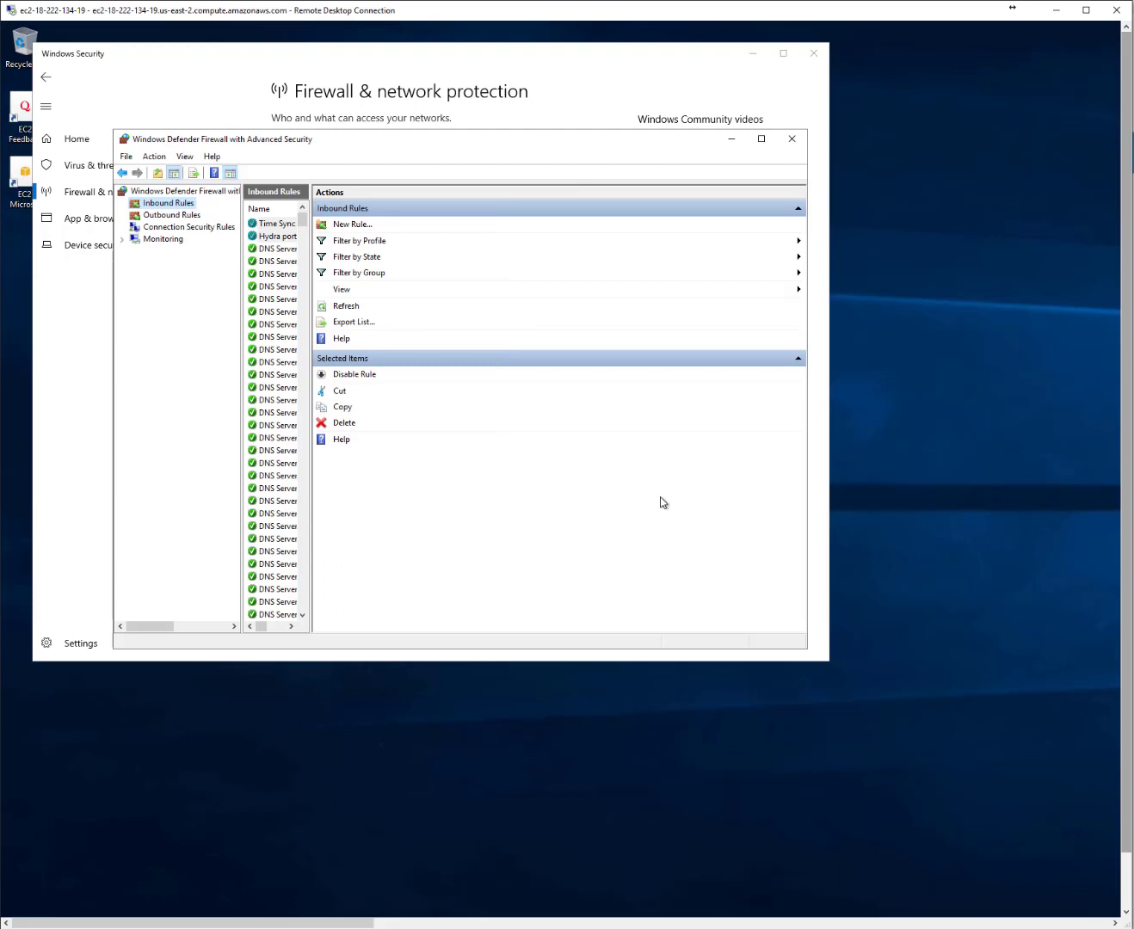
- Add an inbound port rule 'Custom RDP port' allowing TCP 9833 on all profiles
{"action": "left_click", "coordinate": [356, 225]}
{"action": "left_click", "coordinate": [264, 289]}
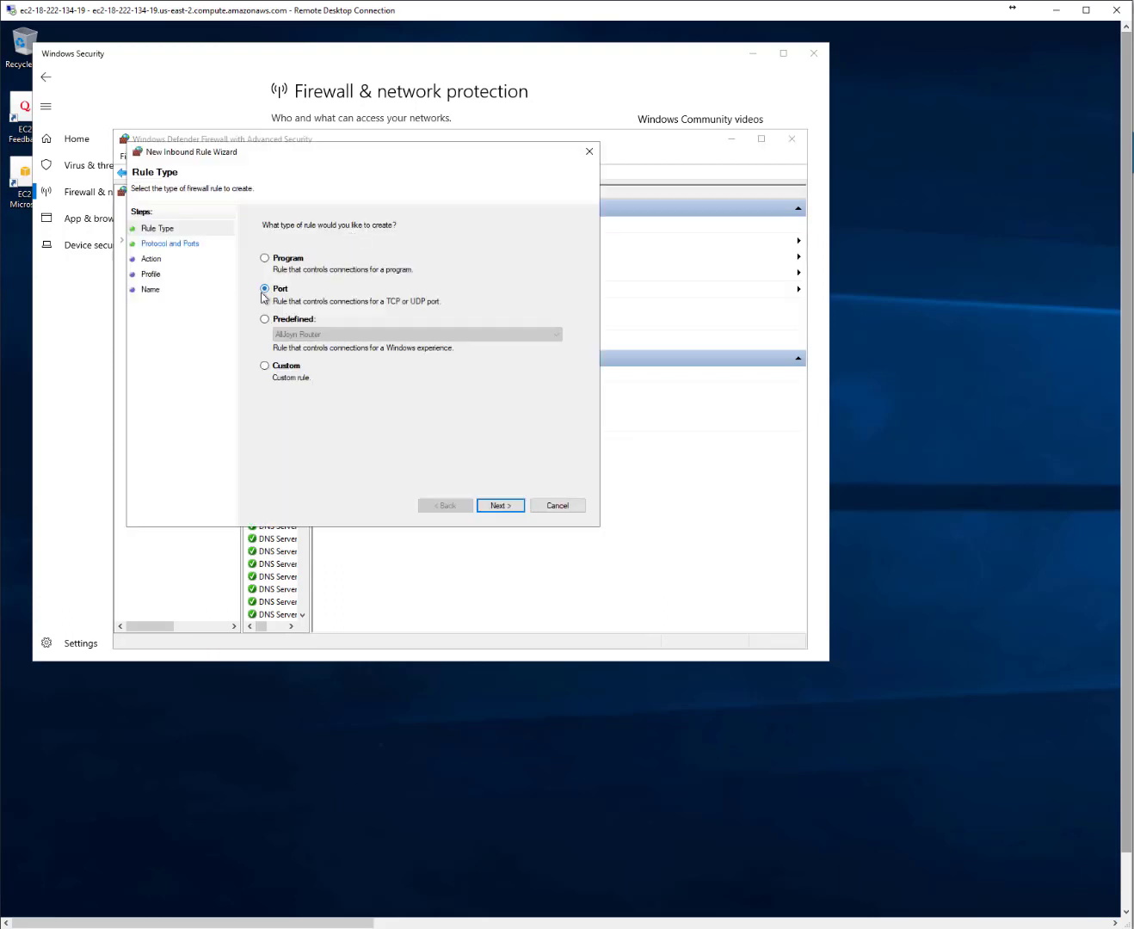
{"action": "left_click", "coordinate": [498, 505]}
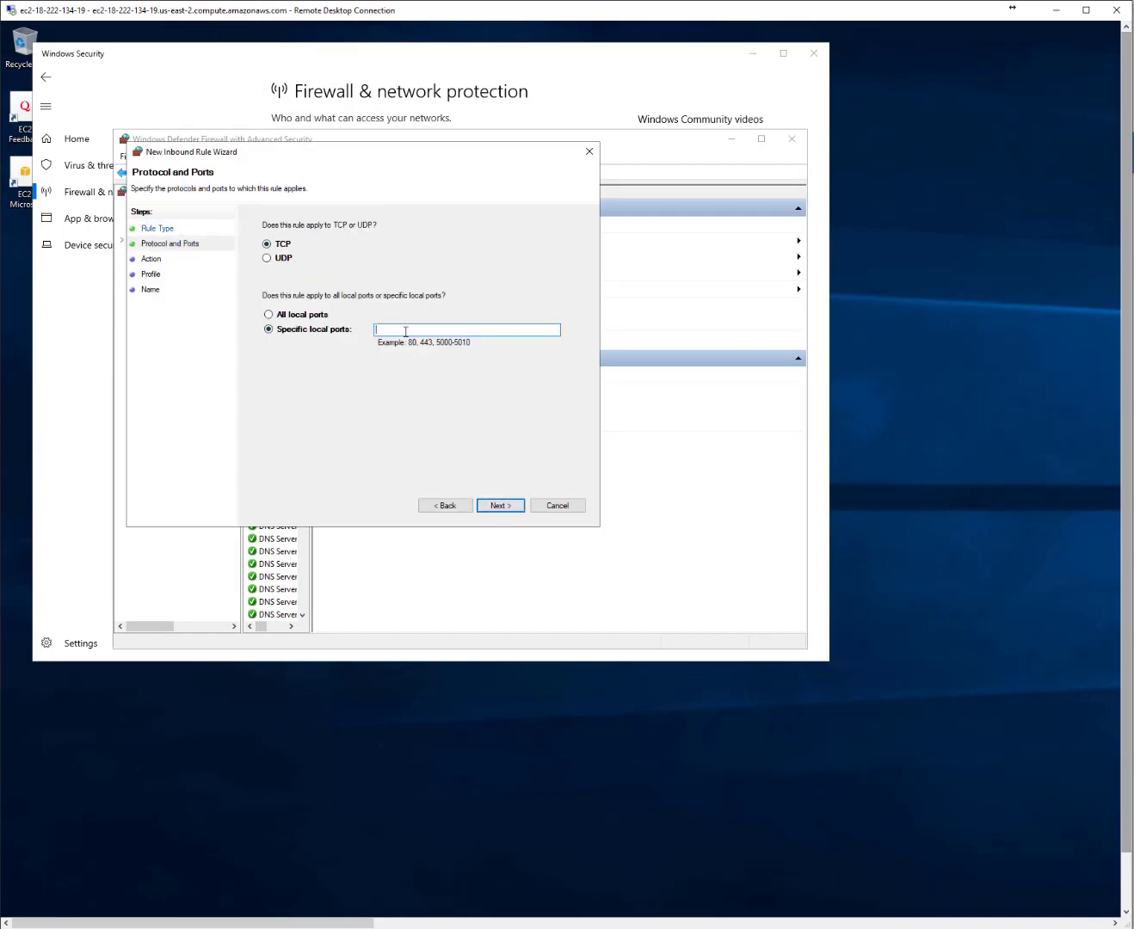
{"action": "type", "text": "9833"}
{"action": "left_click", "coordinate": [501, 506]}
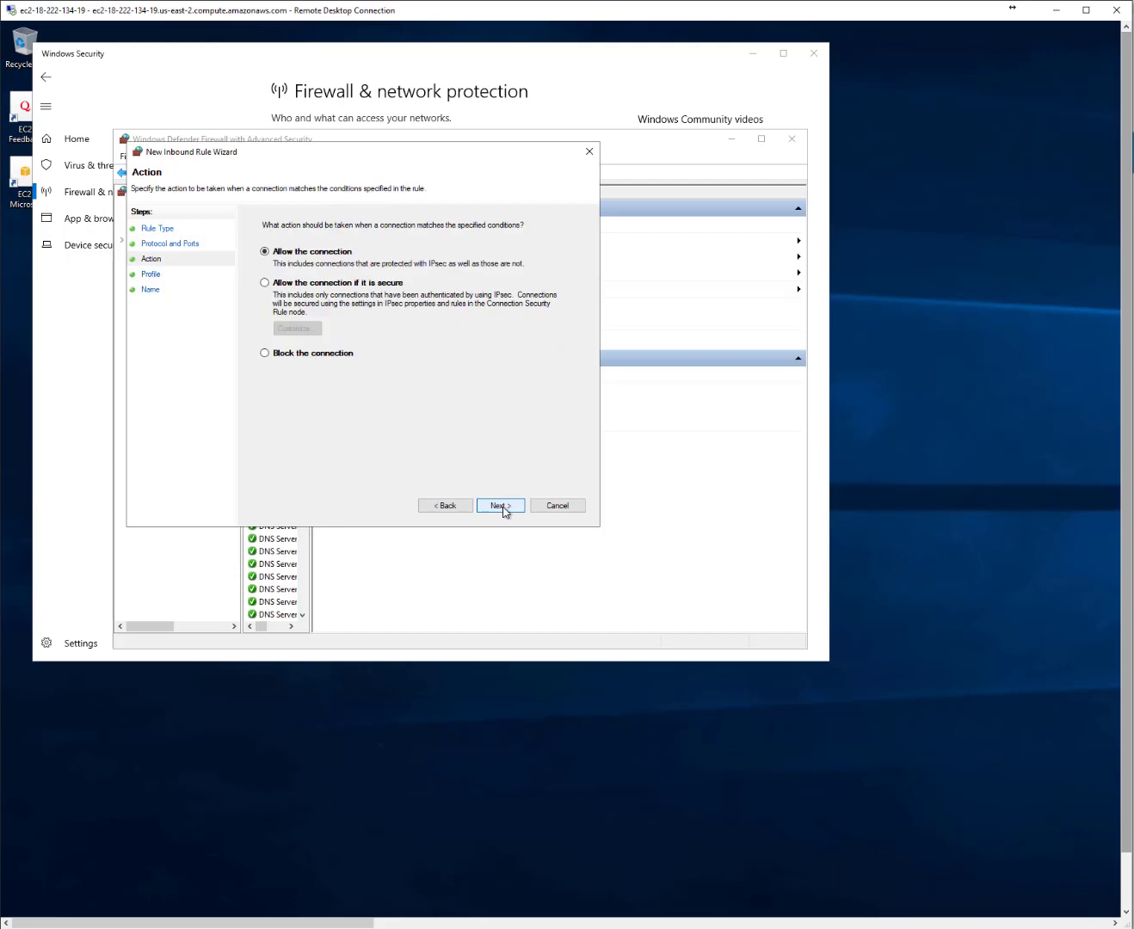
{"action": "left_click", "coordinate": [500, 506]}
{"action": "left_click", "coordinate": [501, 505]}
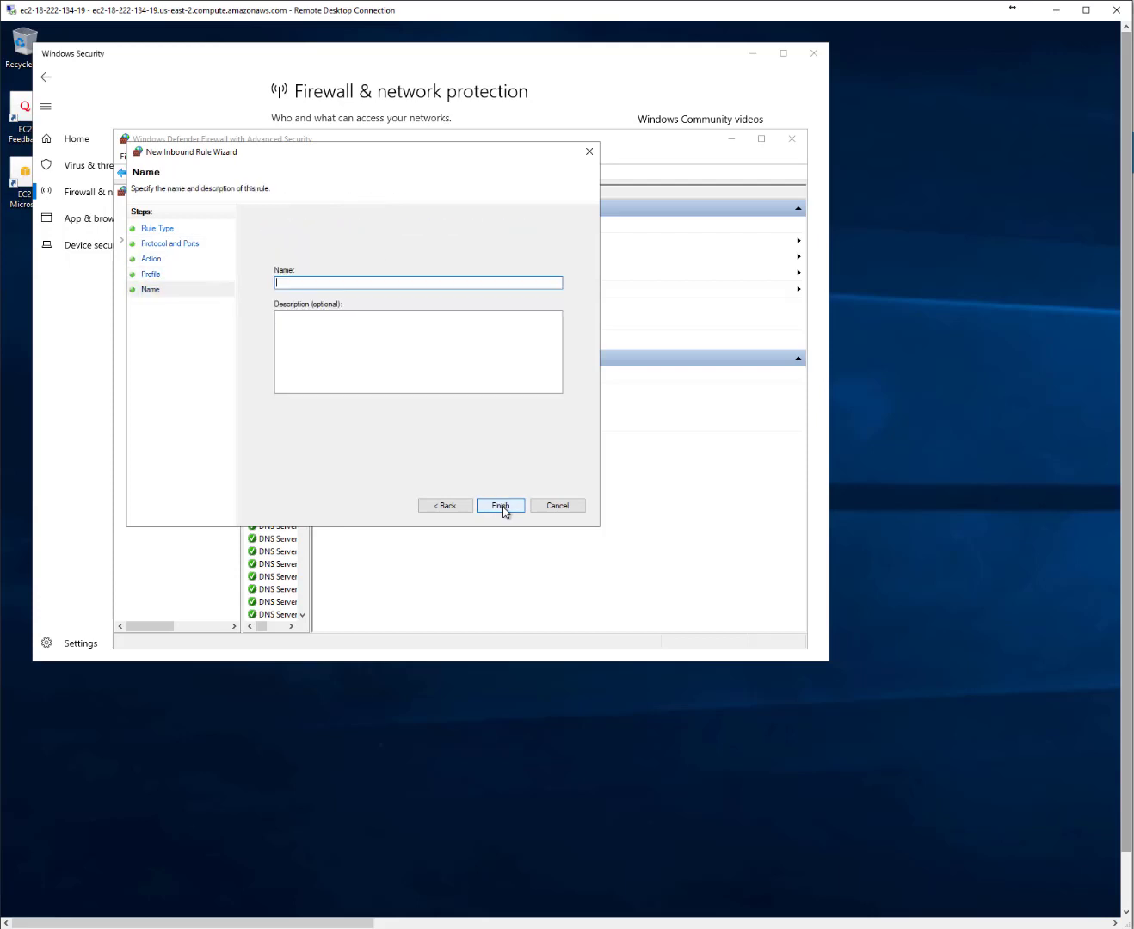
{"action": "type", "text": "Custom RDP port"}
{"action": "left_click", "coordinate": [507, 510]}
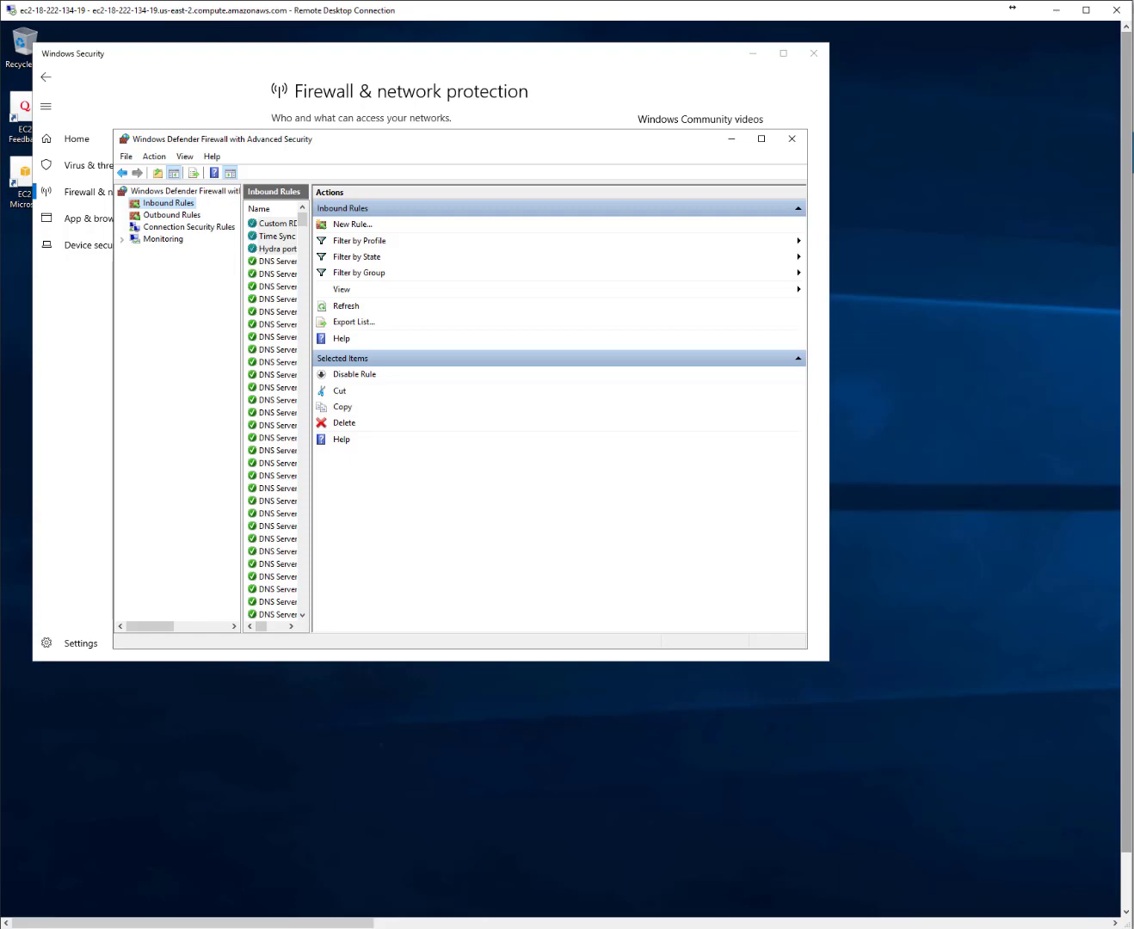
- Close the advanced firewall settings and Windows Security windows
{"action": "left_click", "coordinate": [791, 139]}
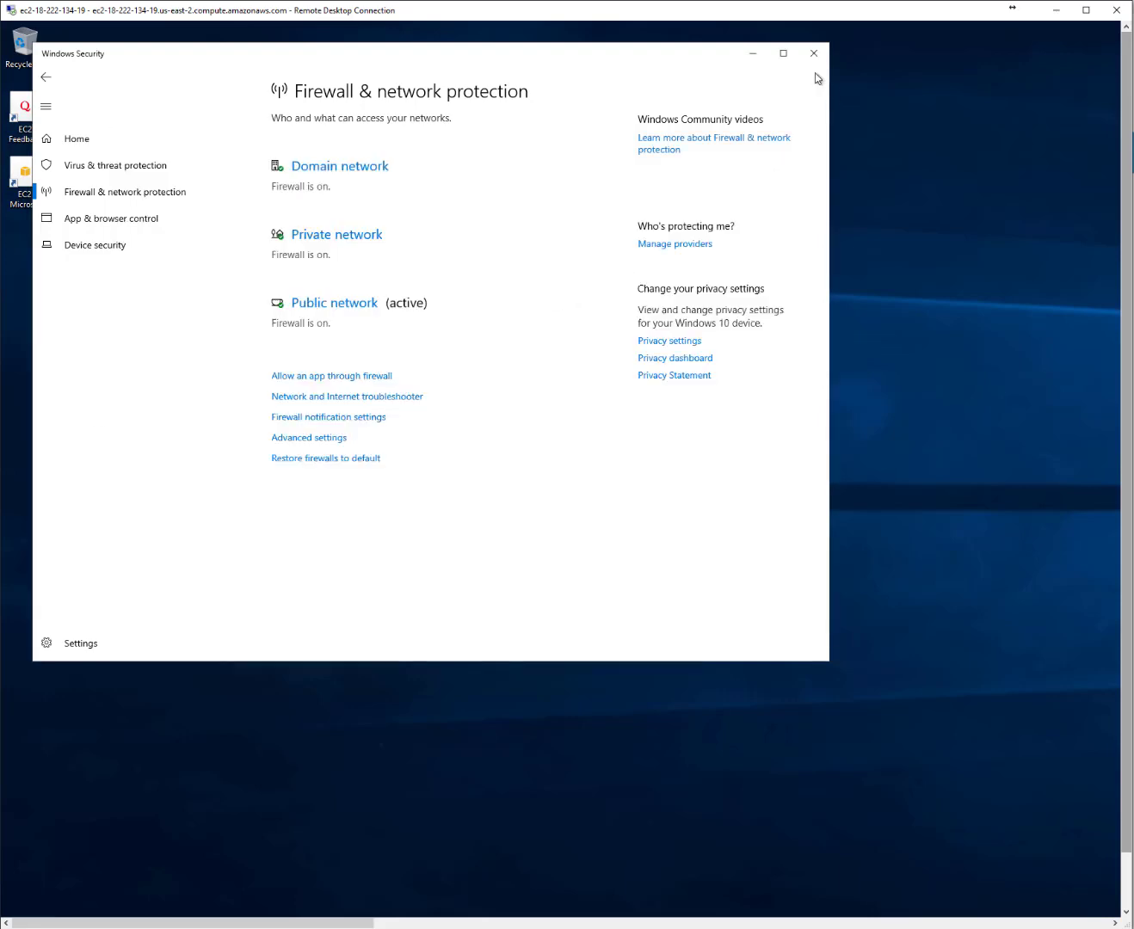
{"action": "left_click", "coordinate": [815, 54]}
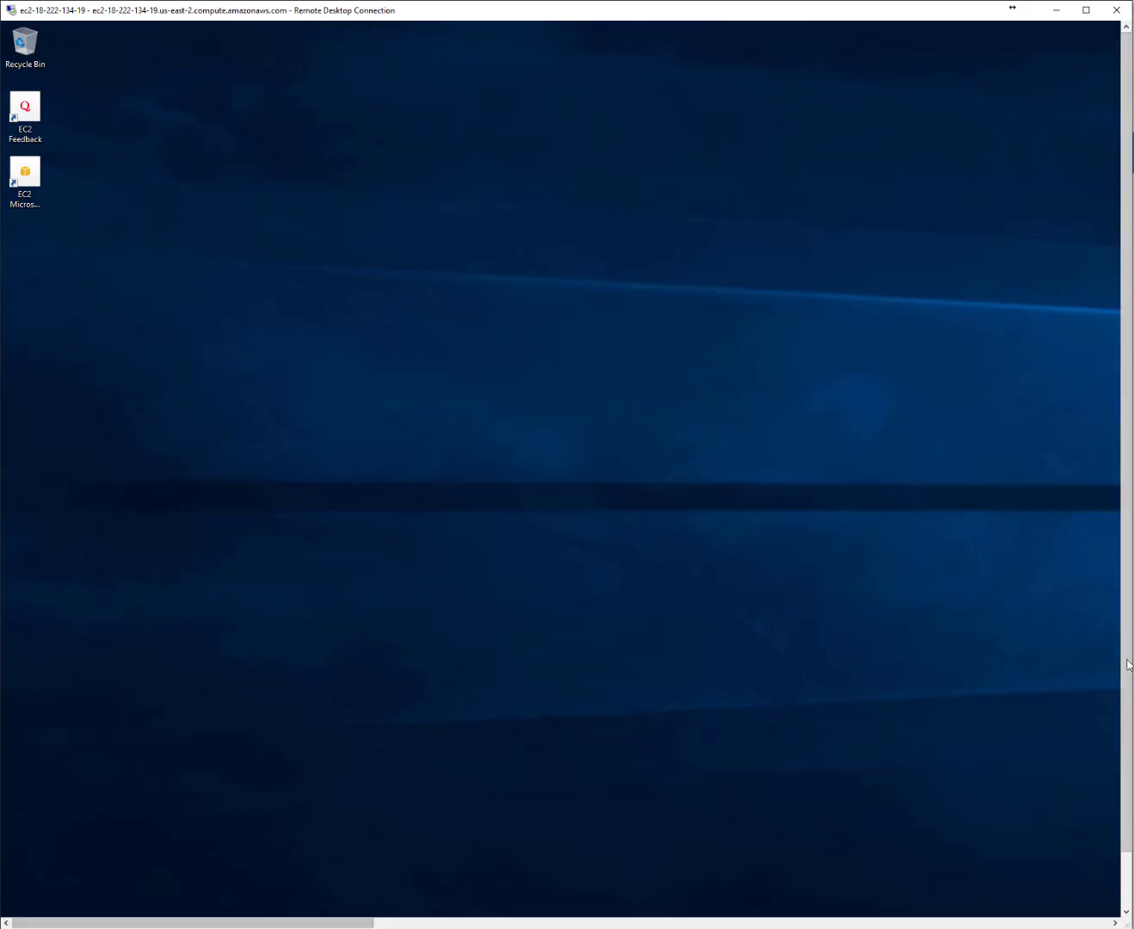
{"action": "scroll", "coordinate": [1129, 665], "scroll_direction": "down", "scroll_amount": 2}
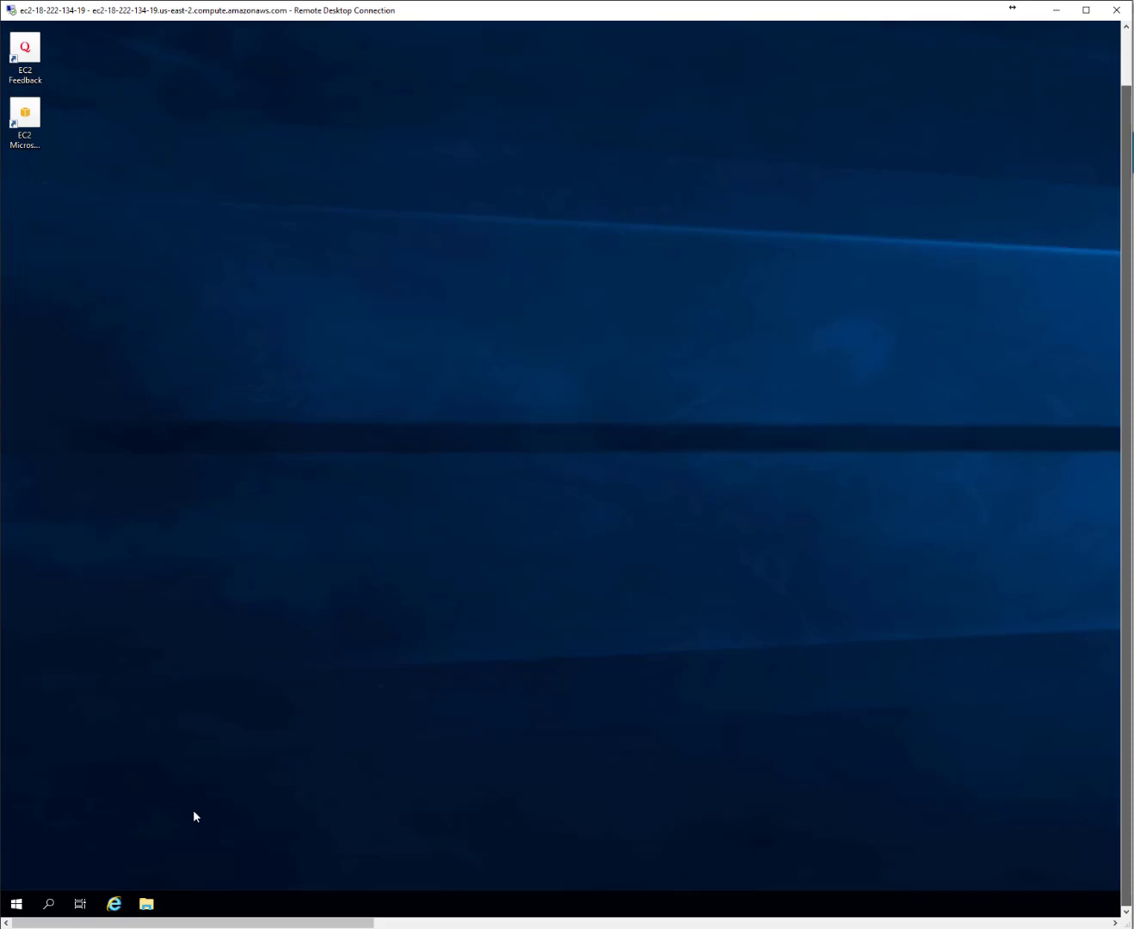
- Search for regedit and launch Registry Editor
{"action": "left_click", "coordinate": [48, 904]}
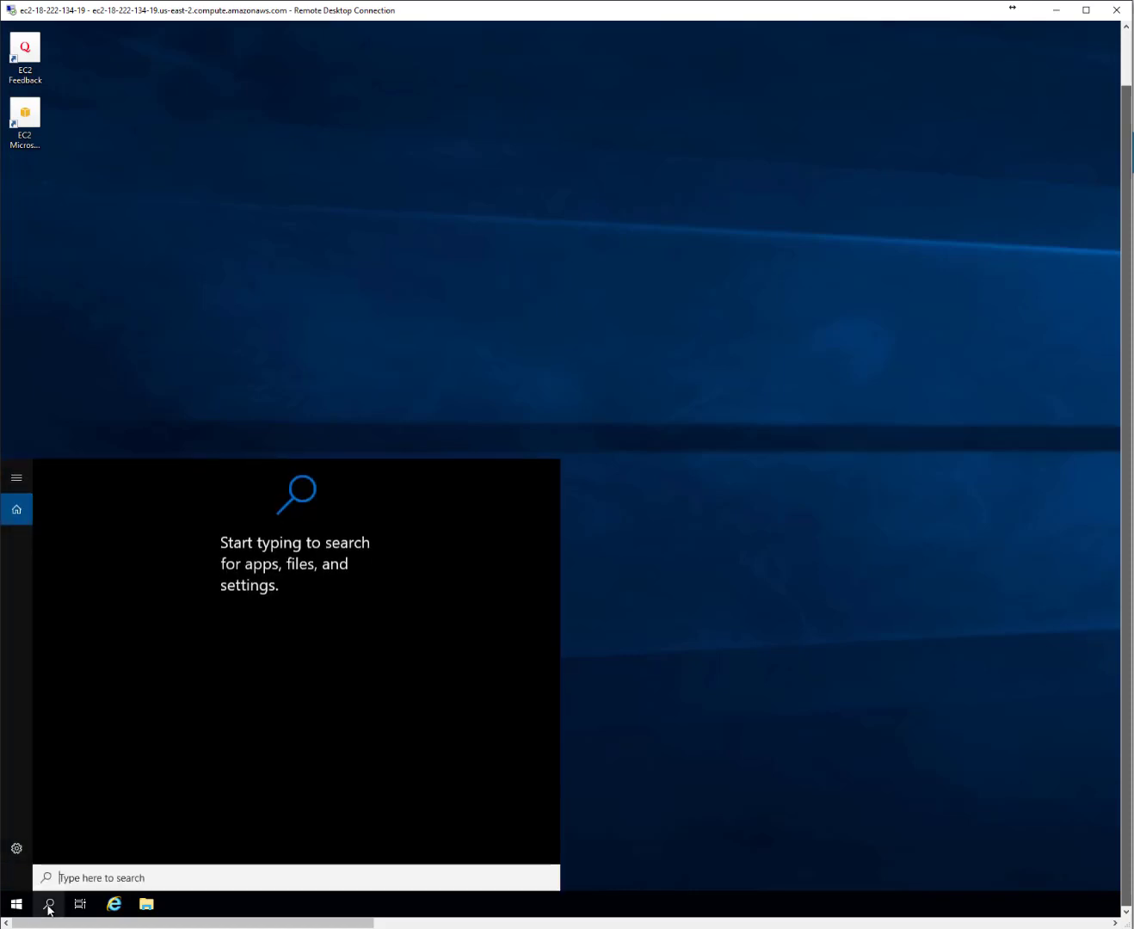
{"action": "type", "text": "regedit"}
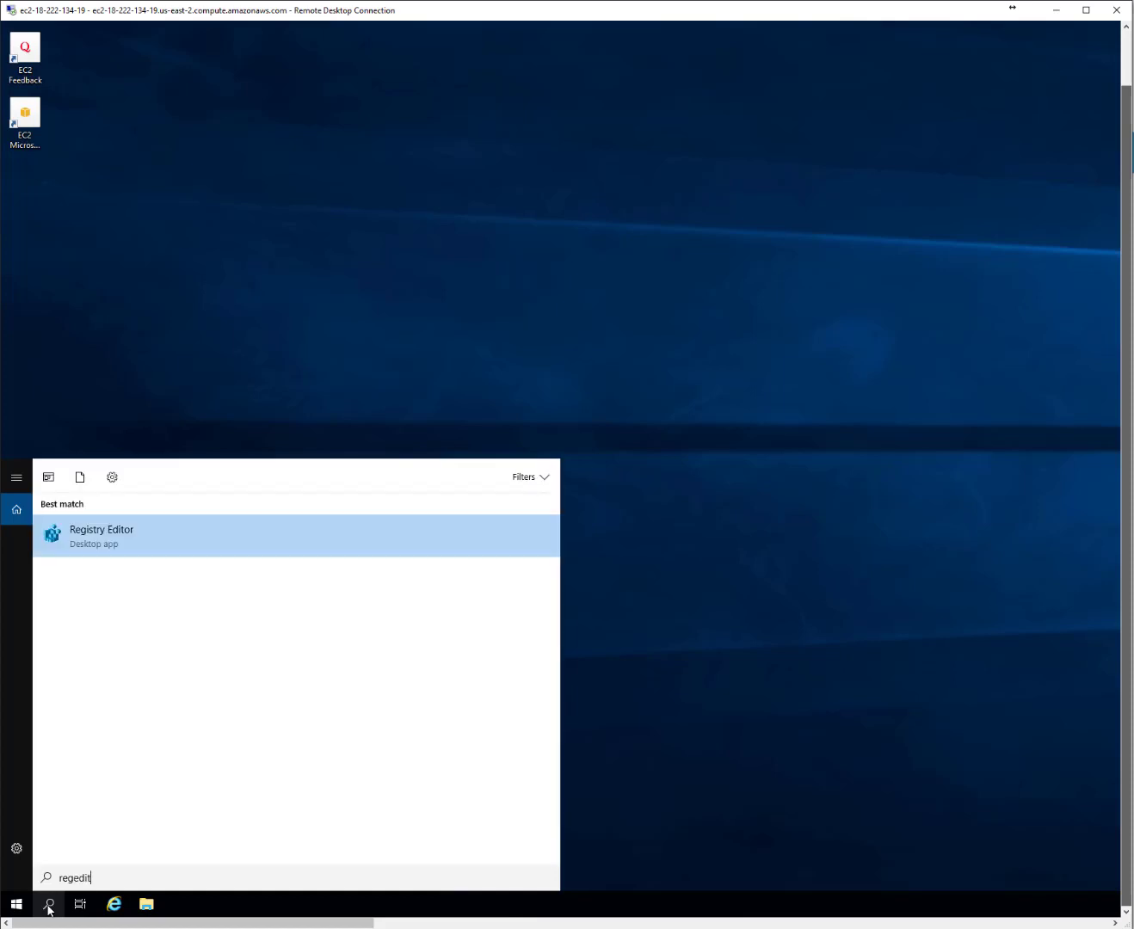
{"action": "left_click", "coordinate": [103, 535]}
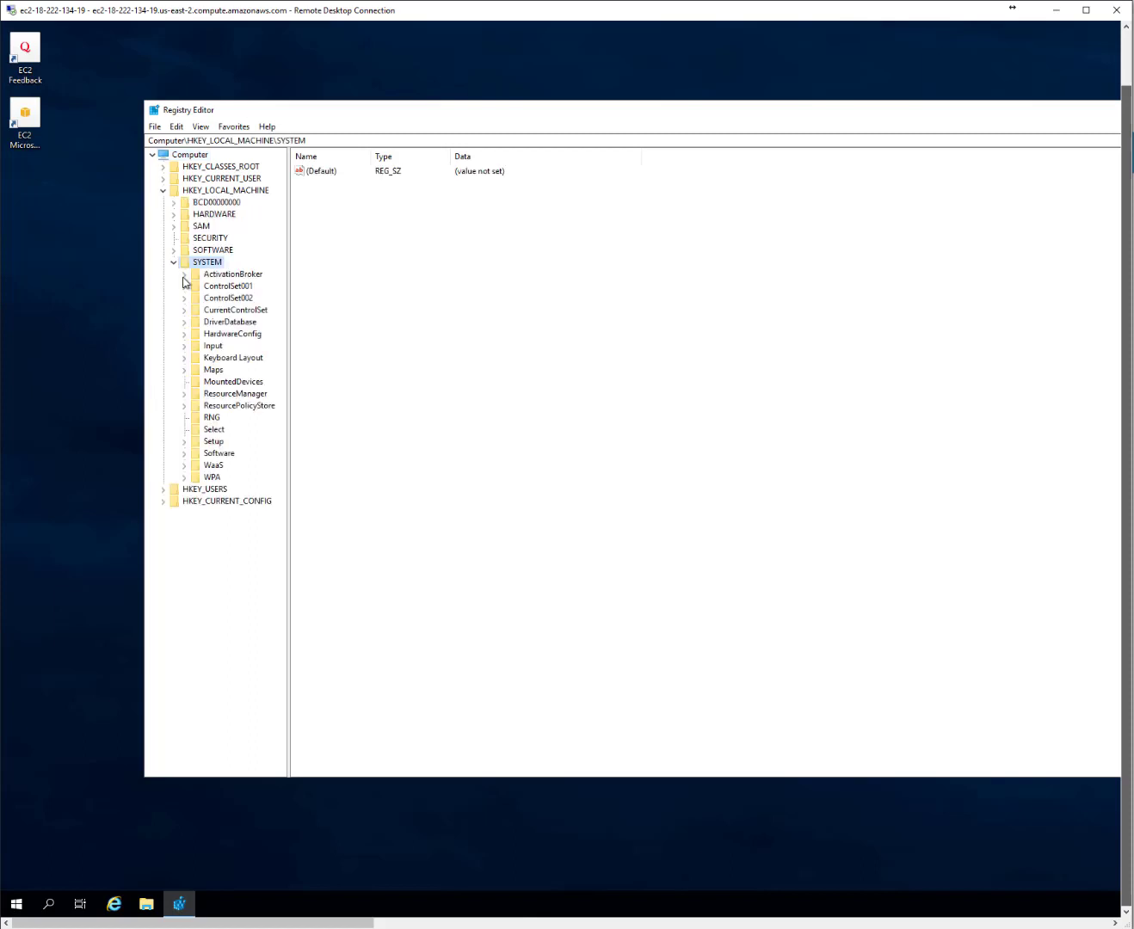
- Expand SYSTEM\CurrentControlSet\Control and scroll down to the Terminal Server\WinStations\RDP-Tcp key
{"action": "left_click", "coordinate": [184, 310]}
{"action": "left_click", "coordinate": [194, 322]}
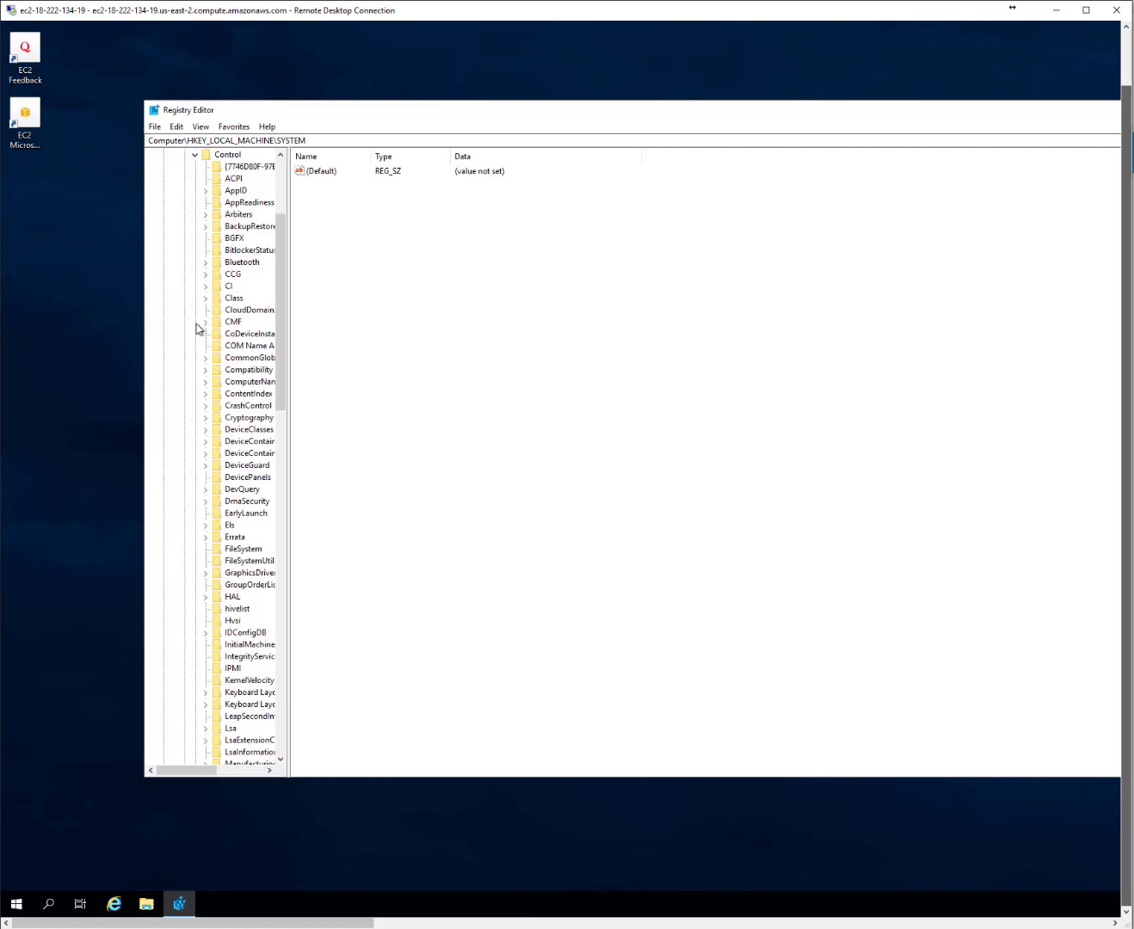
{"action": "scroll", "coordinate": [207, 444], "scroll_direction": "down", "scroll_amount": 20}
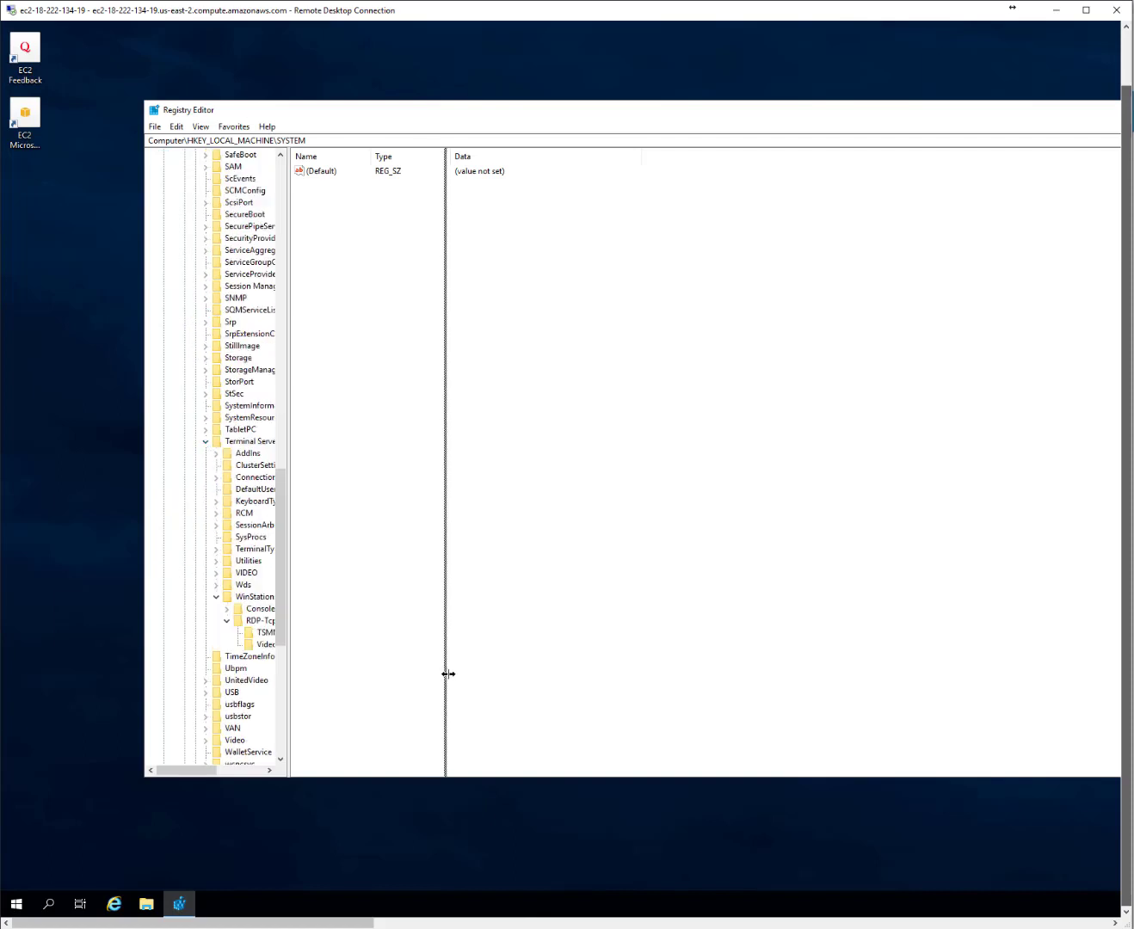
{"action": "left_click_drag", "start_coordinate": [447, 673], "coordinate": [463, 674]}
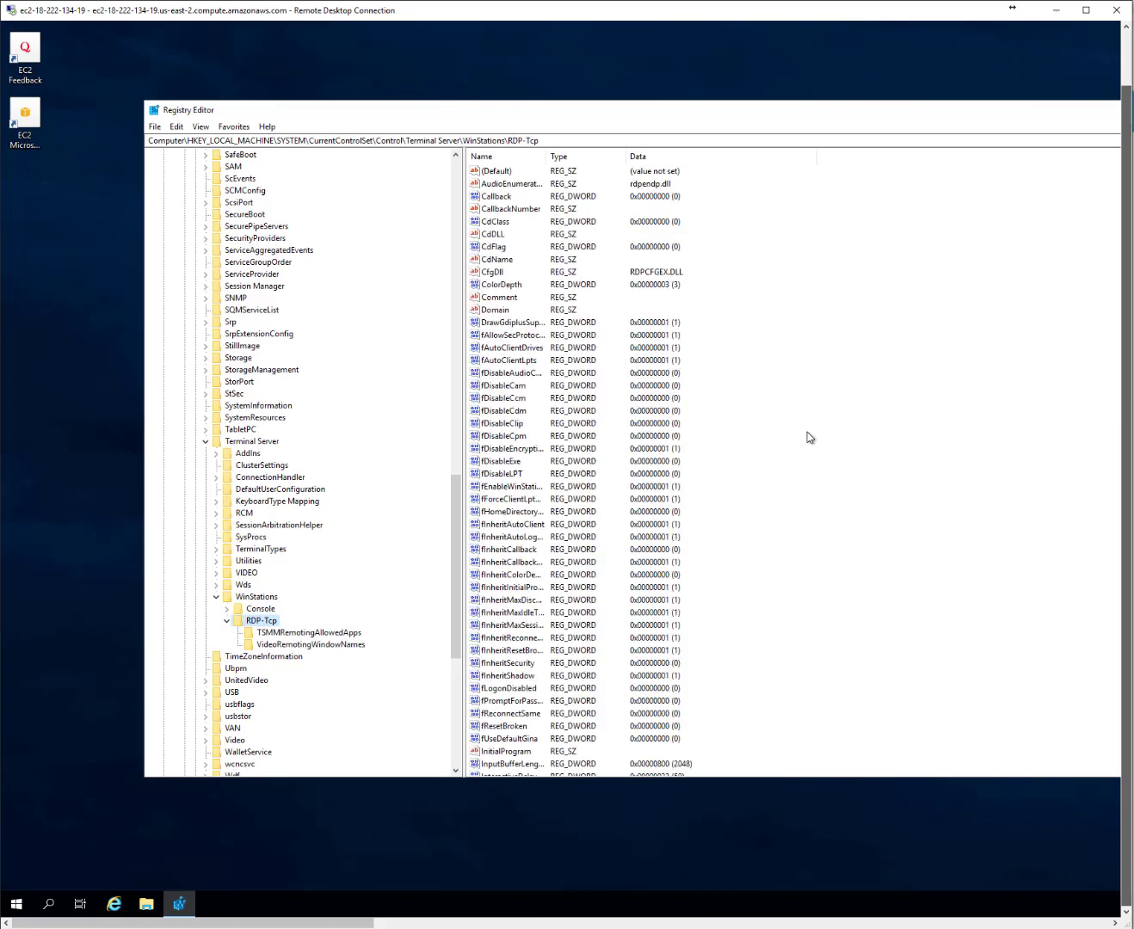
{"action": "scroll", "coordinate": [814, 441], "scroll_direction": "down", "scroll_amount": 3}
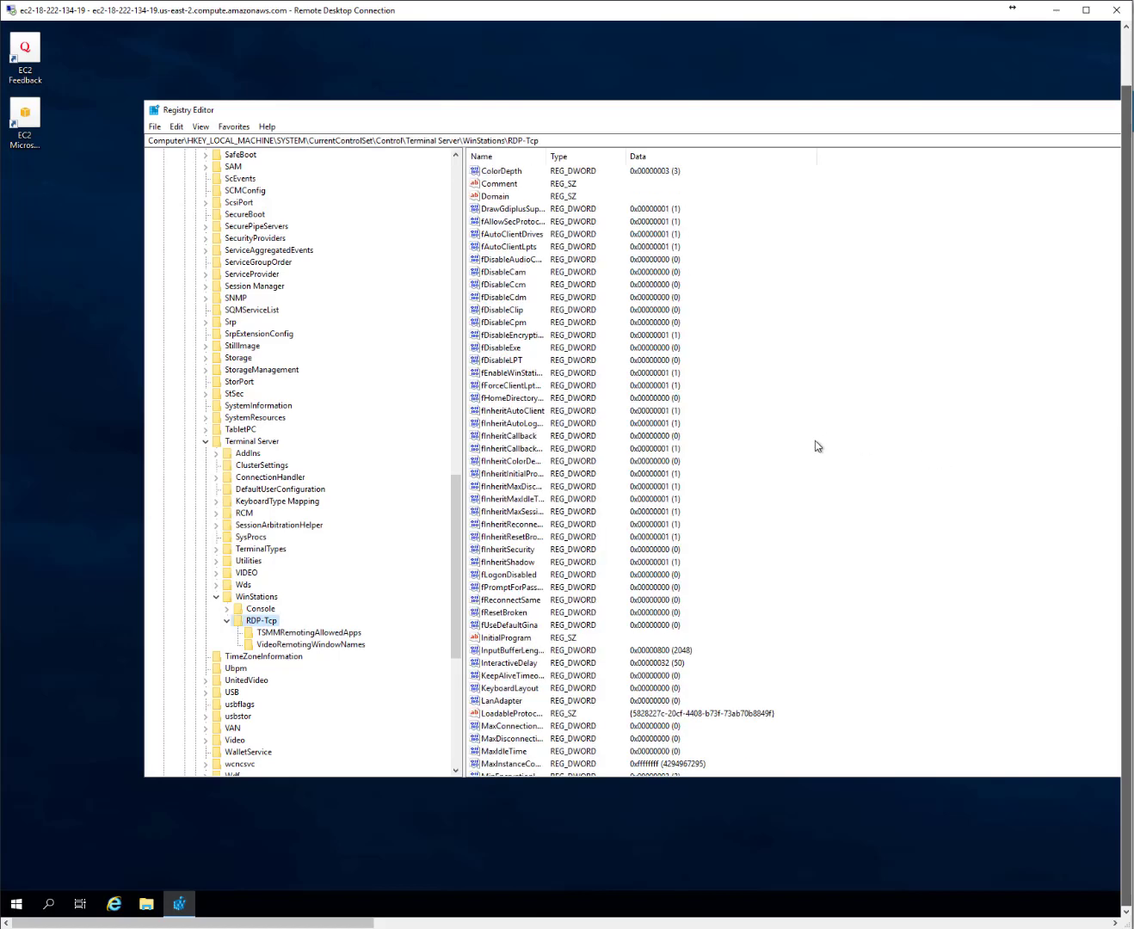
{"action": "scroll", "coordinate": [814, 441], "scroll_direction": "down", "scroll_amount": 9}
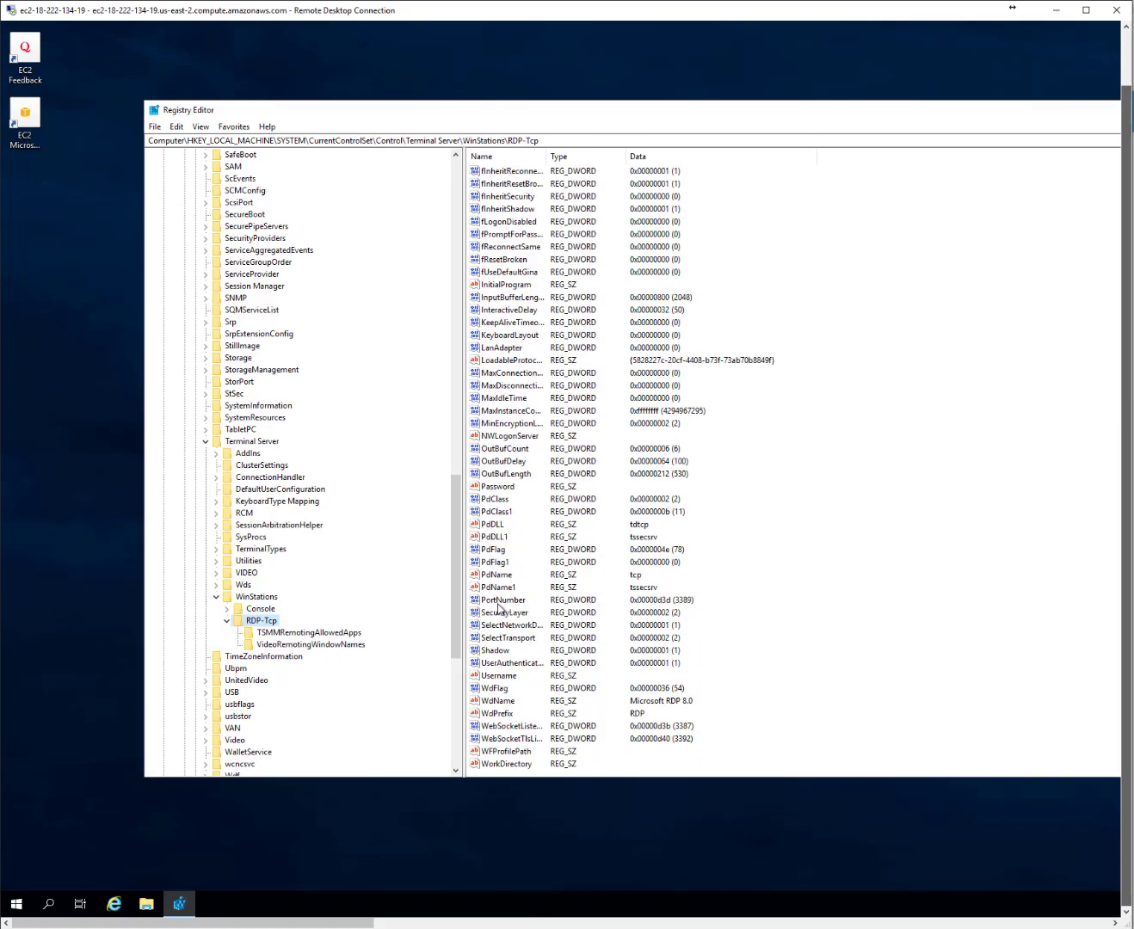
- Change the RDP-Tcp PortNumber value from 3389 to decimal 9833
{"action": "left_click", "coordinate": [500, 601]}
{"action": "right_click", "coordinate": [498, 609]}
{"action": "left_click", "coordinate": [535, 611]}
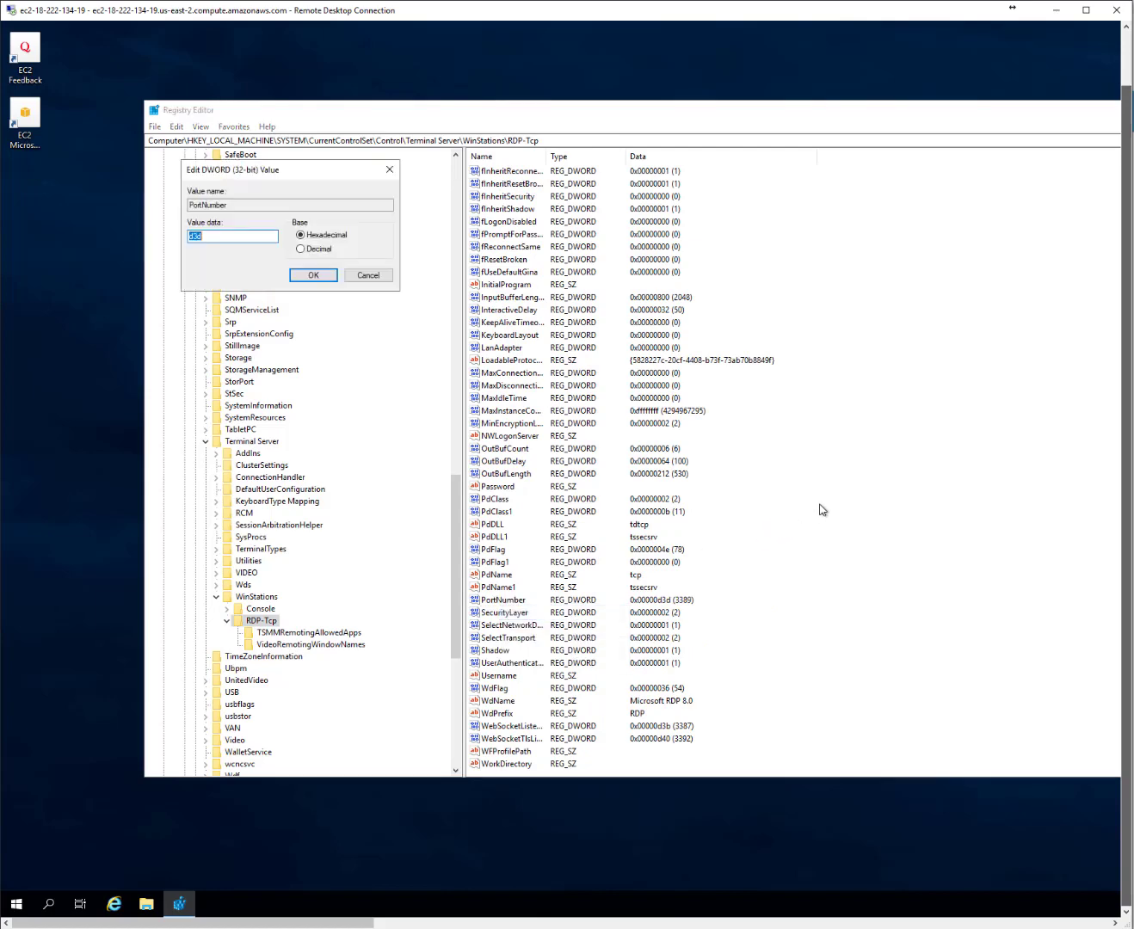
{"action": "left_click", "coordinate": [301, 248]}
{"action": "double_click", "coordinate": [212, 238]}
{"action": "type", "text": "9833"}
{"action": "left_click", "coordinate": [314, 277]}
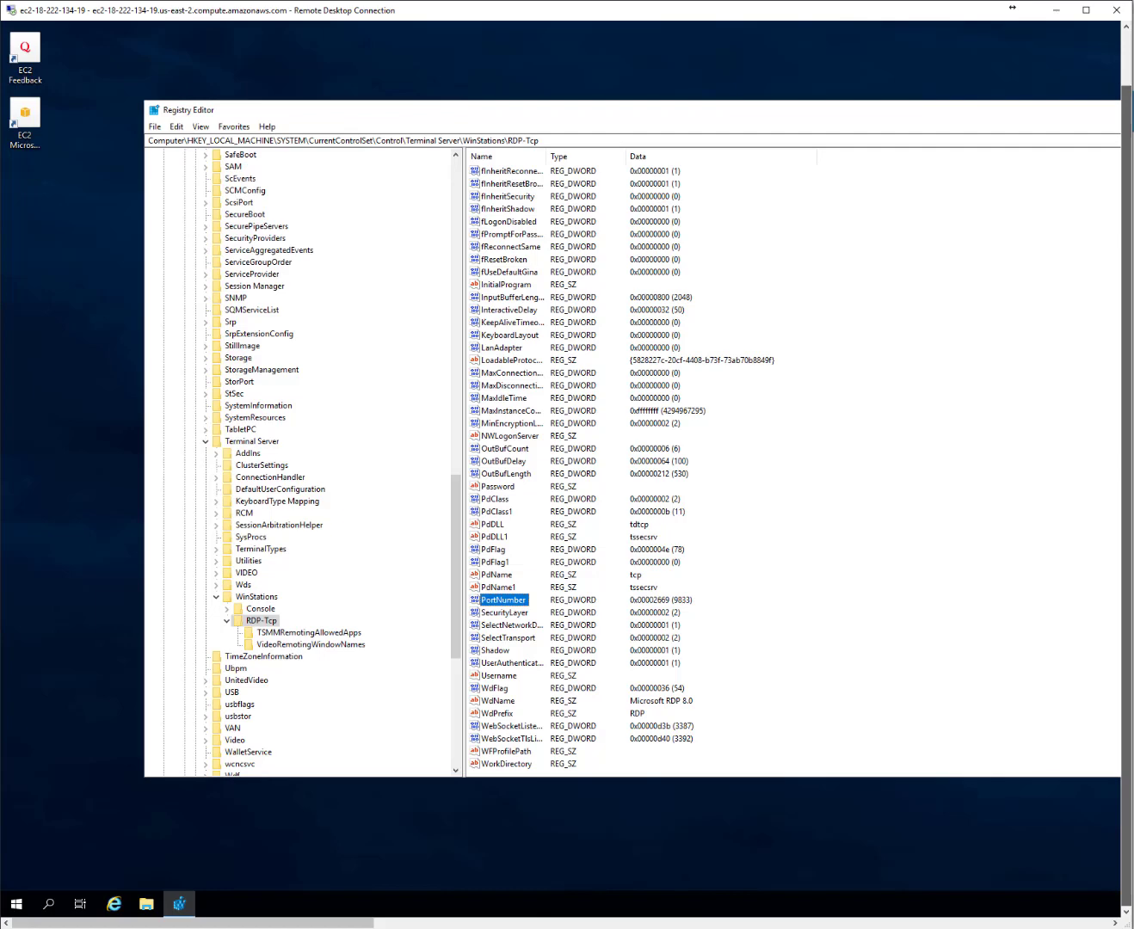
{"action": "left_click_drag", "start_coordinate": [927, 110], "coordinate": [639, 129]}
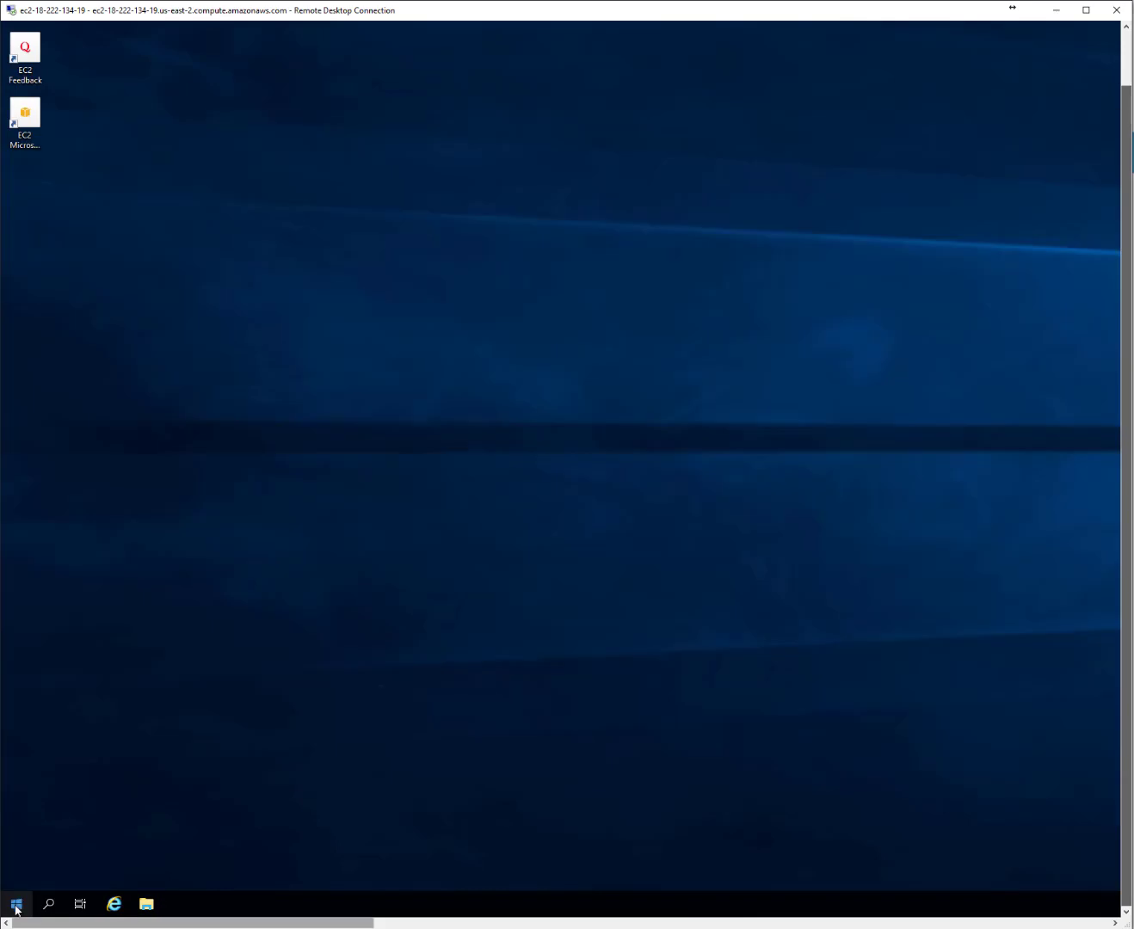
- Choose Restart from the Start menu power options and open the restart reason list
{"action": "left_click", "coordinate": [16, 905]}
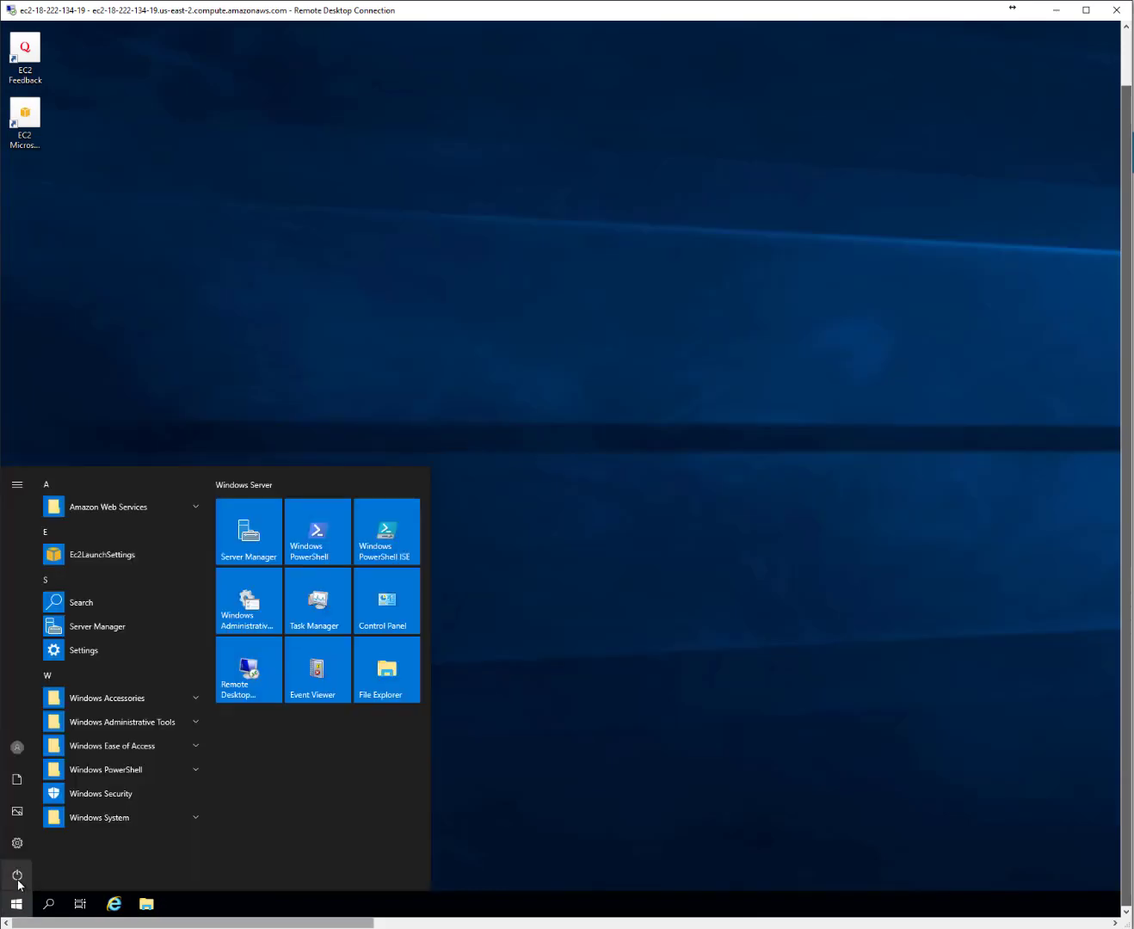
{"action": "left_click", "coordinate": [16, 878]}
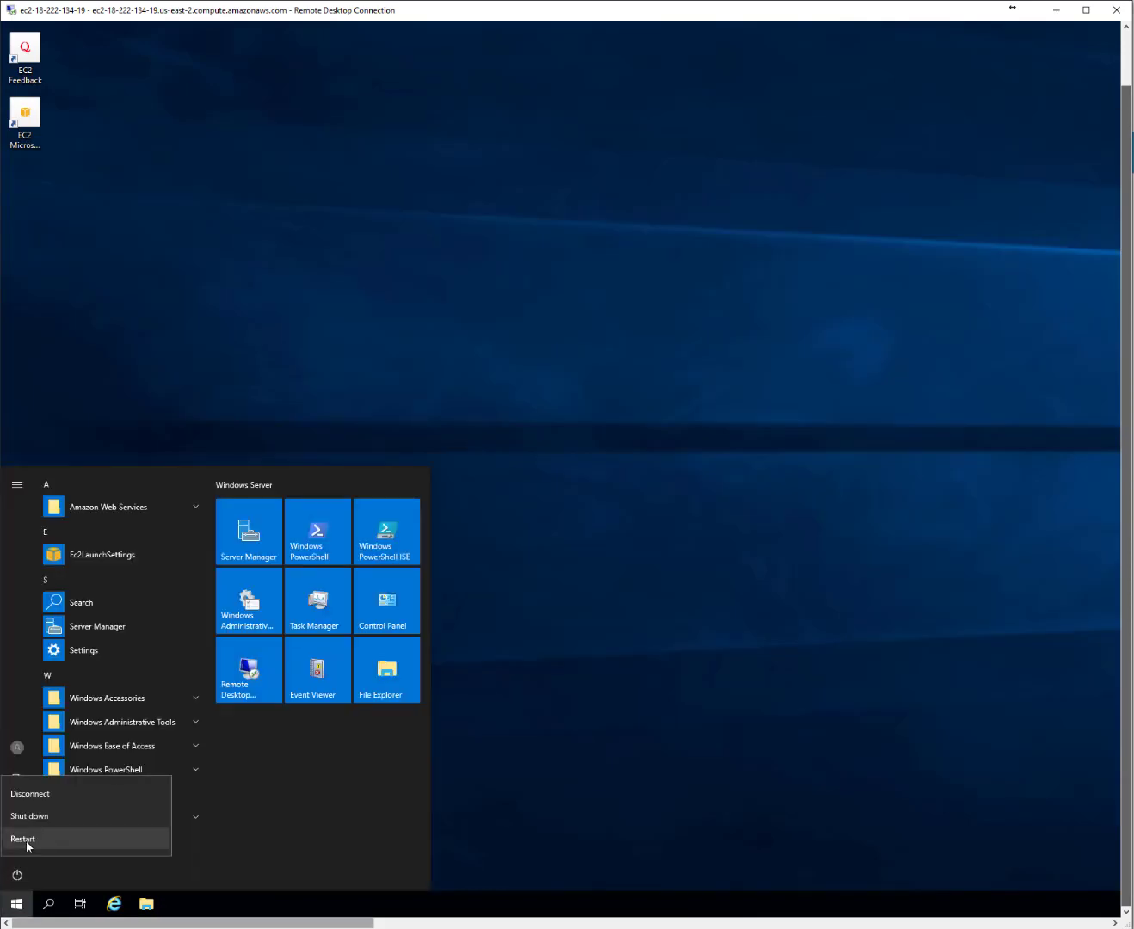
{"action": "left_click", "coordinate": [27, 841]}
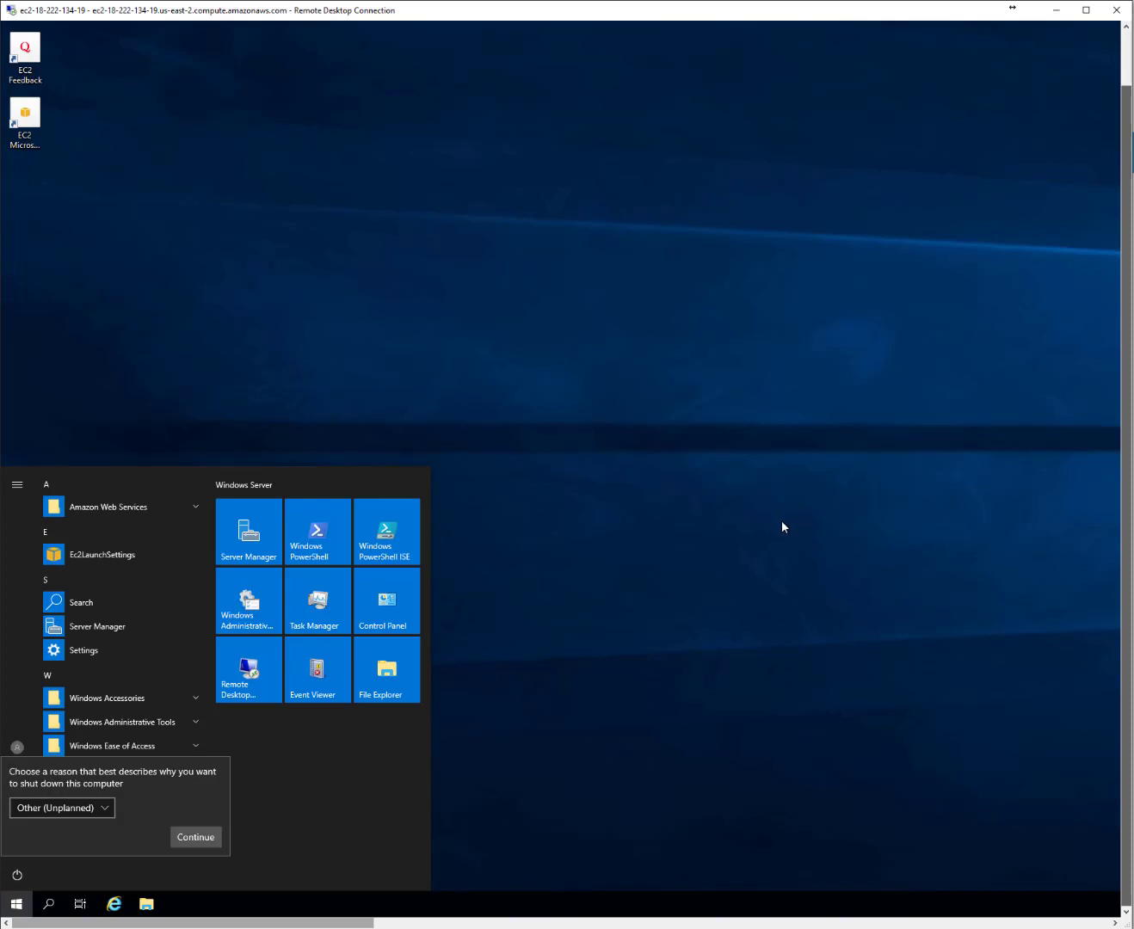
{"action": "left_click", "coordinate": [106, 809]}
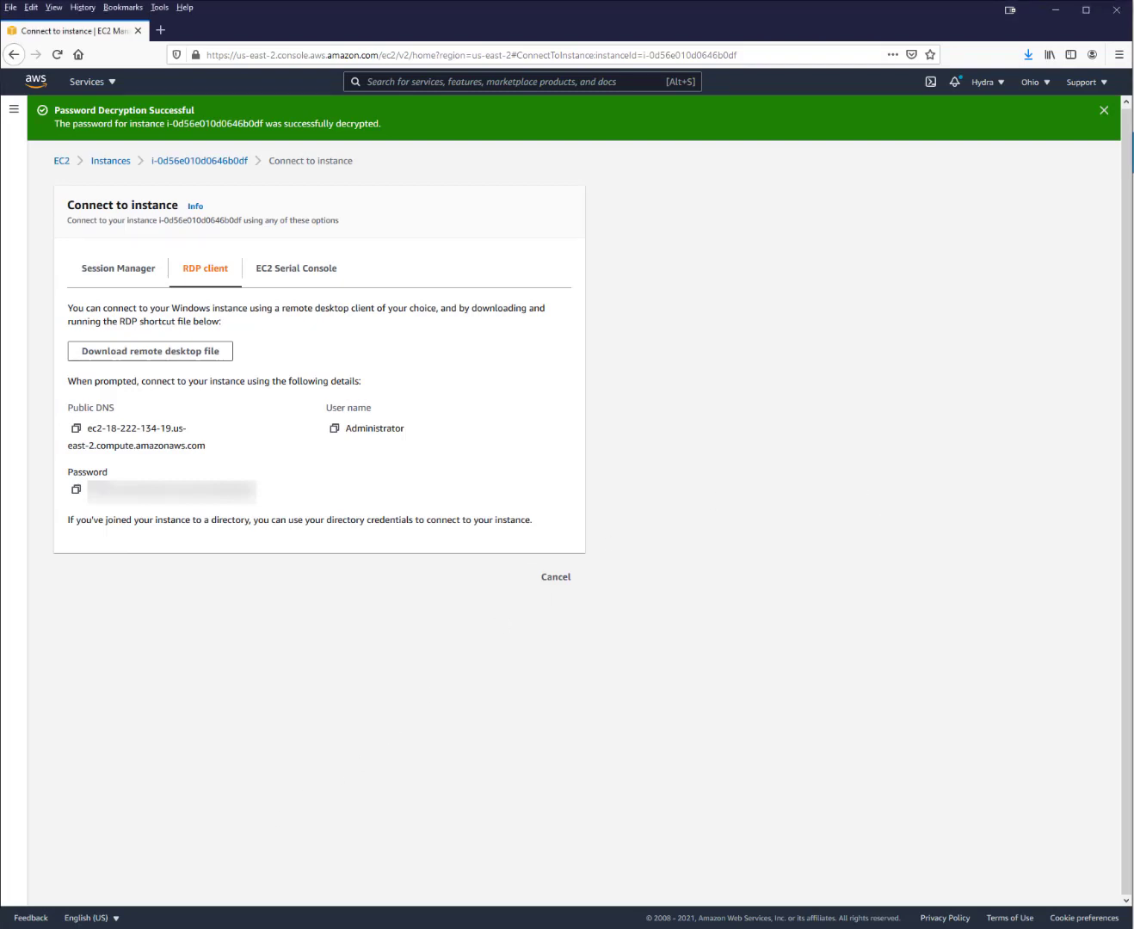
- Confirm the restart, then set the Remote Desktop computer to the instance's public DNS with :9833
{"action": "left_click", "coordinate": [118, 928]}
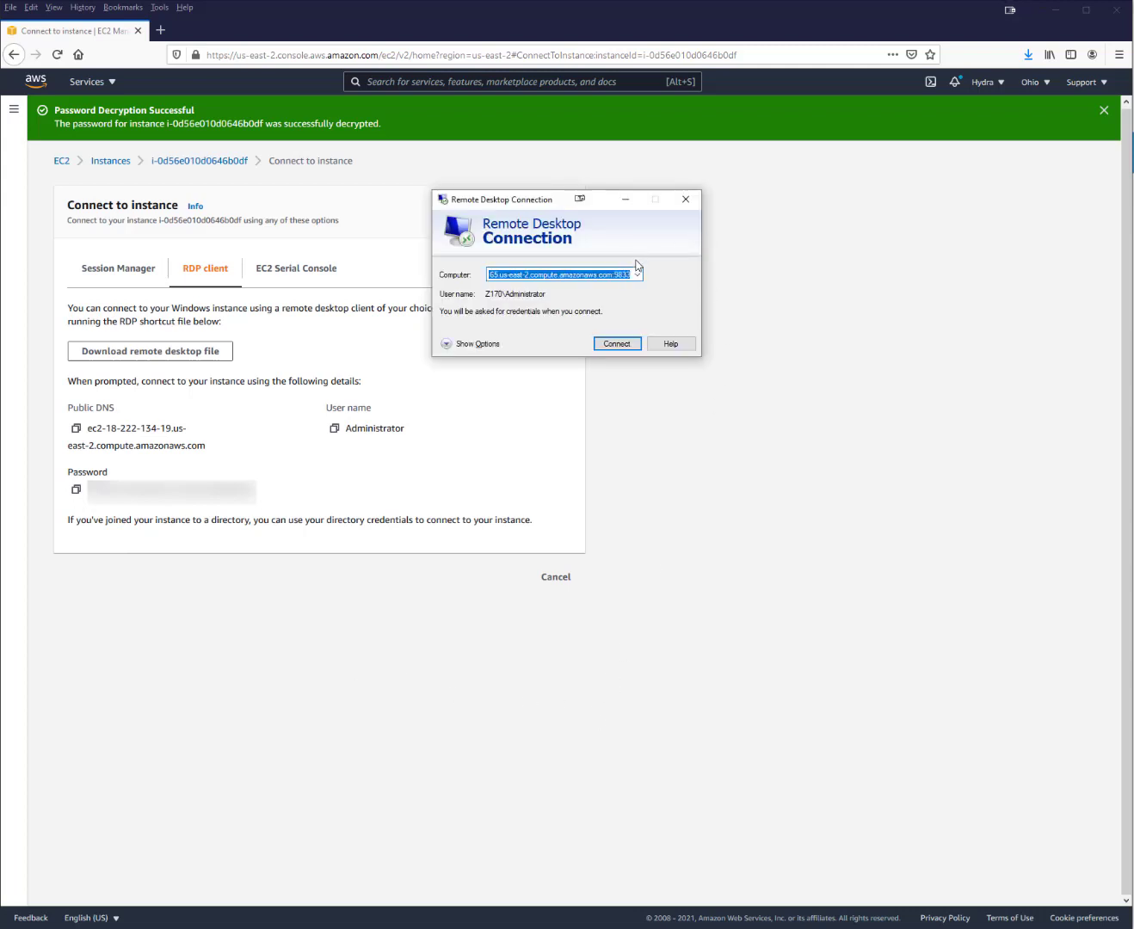
{"action": "left_click_drag", "start_coordinate": [599, 204], "coordinate": [757, 454]}
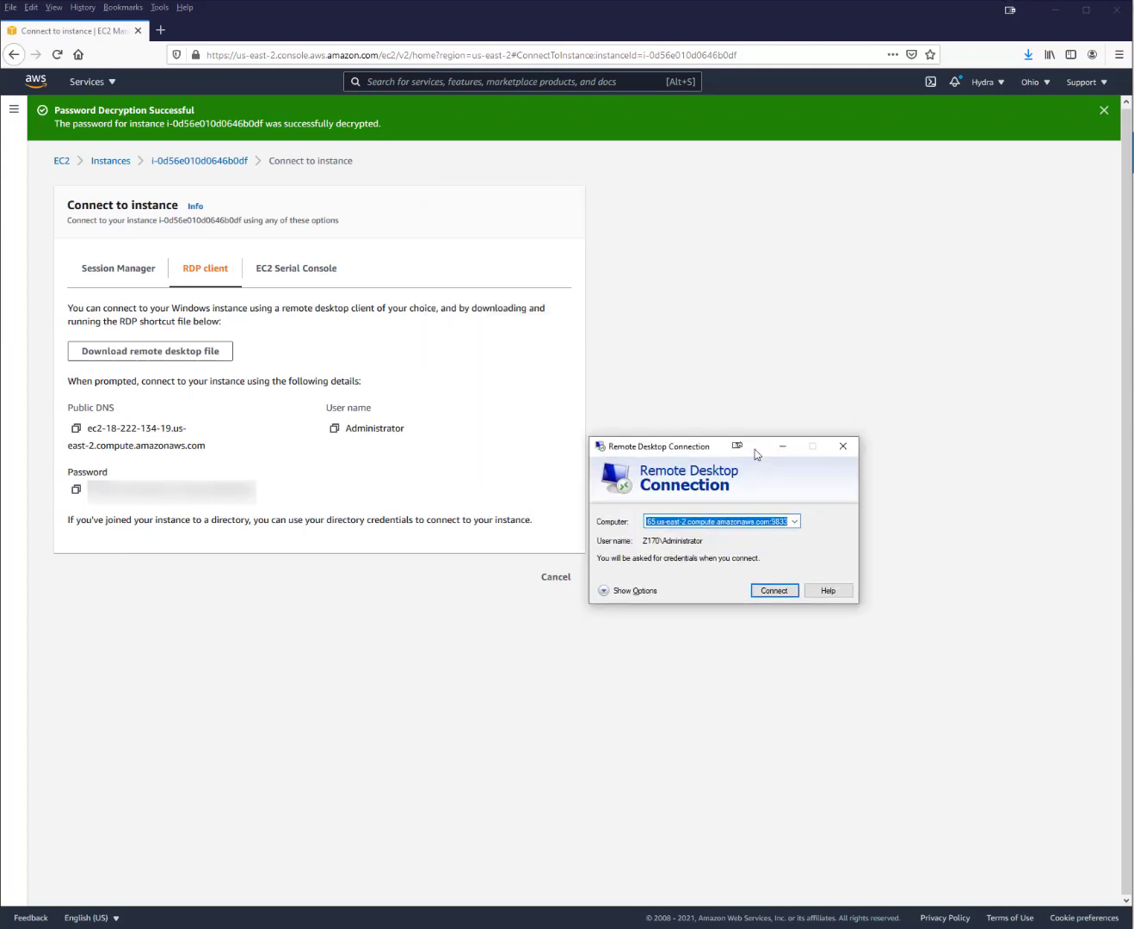
{"action": "left_click", "coordinate": [630, 594]}
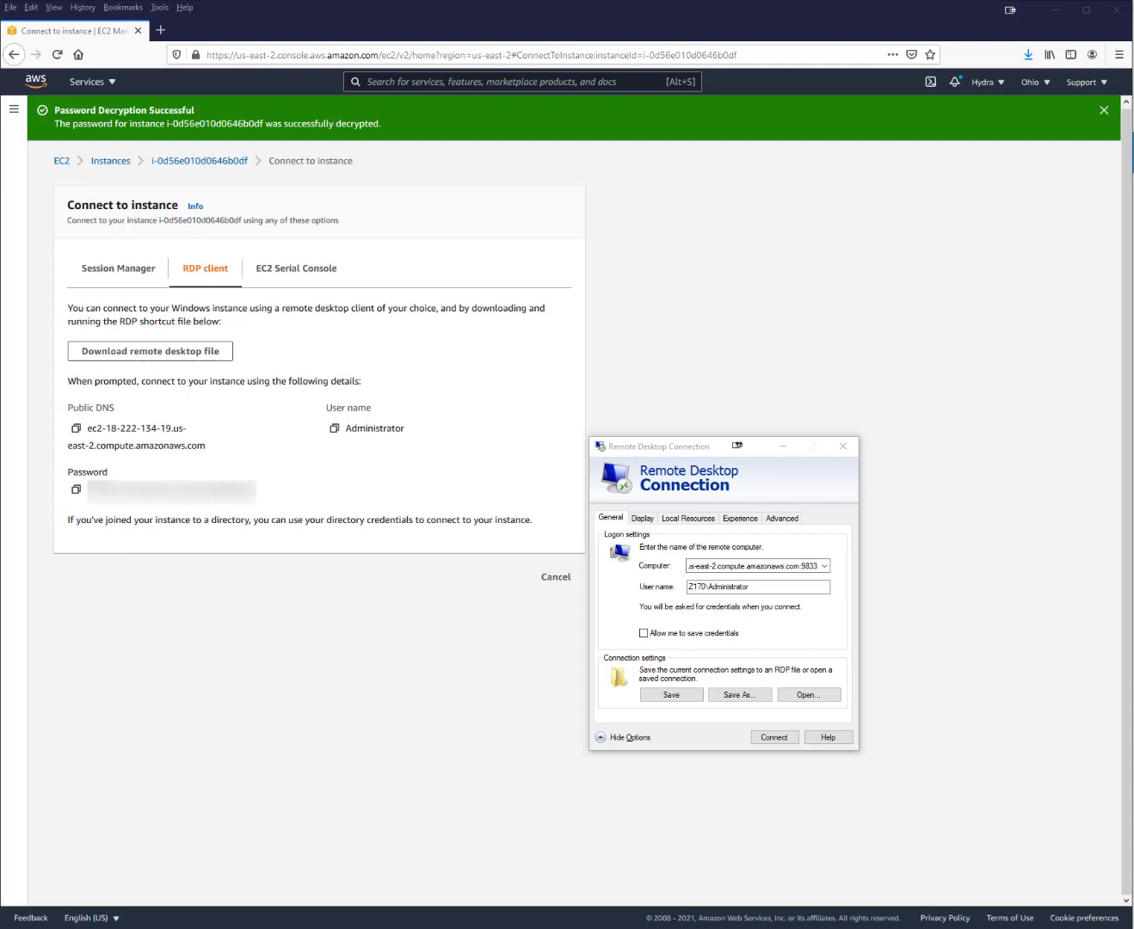
{"action": "left_click", "coordinate": [697, 570]}
{"action": "type", "text": "ec2-13-"}
{"action": "key", "text": "ctrl+a"}
{"action": "key", "text": "BackSpace"}
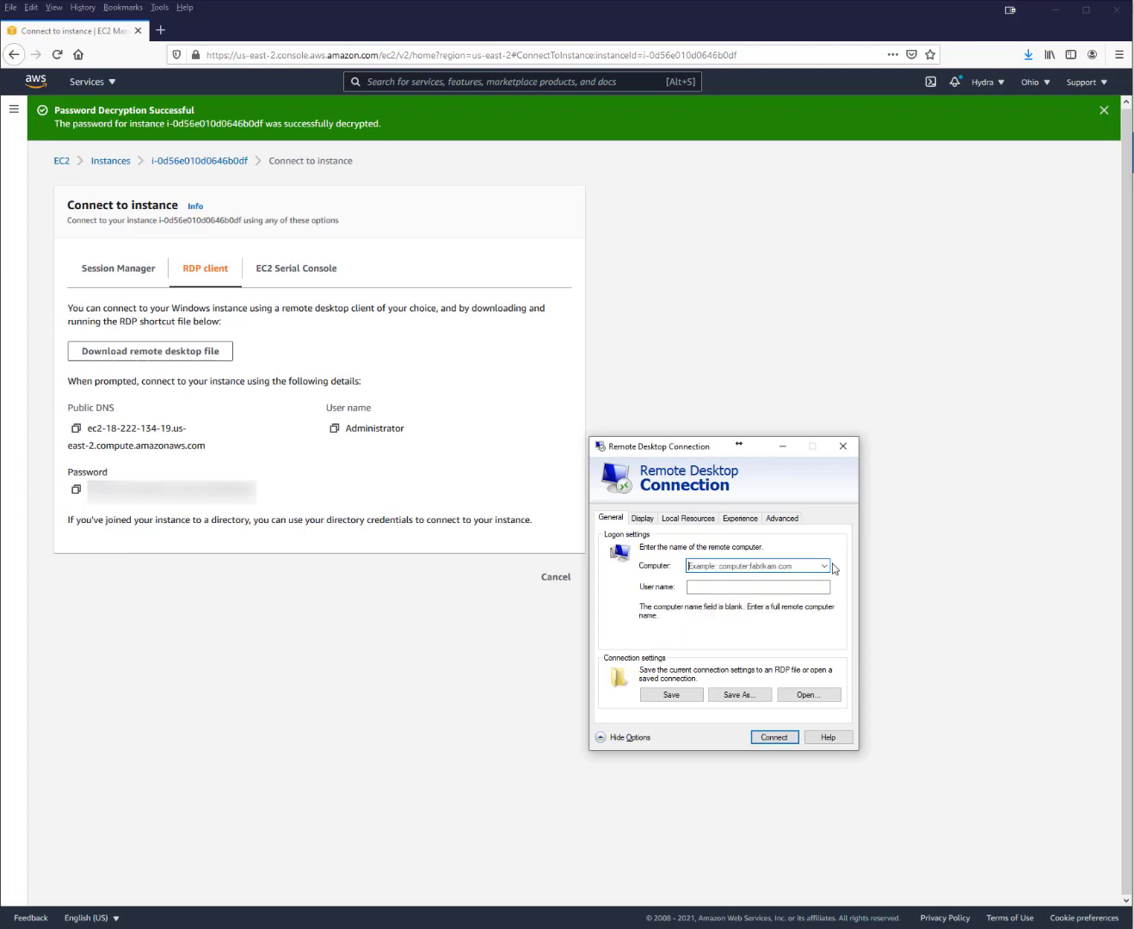
{"action": "type", "text": "ec2-18-222-134-19.us-east-2.compute.amazonaws.com"}
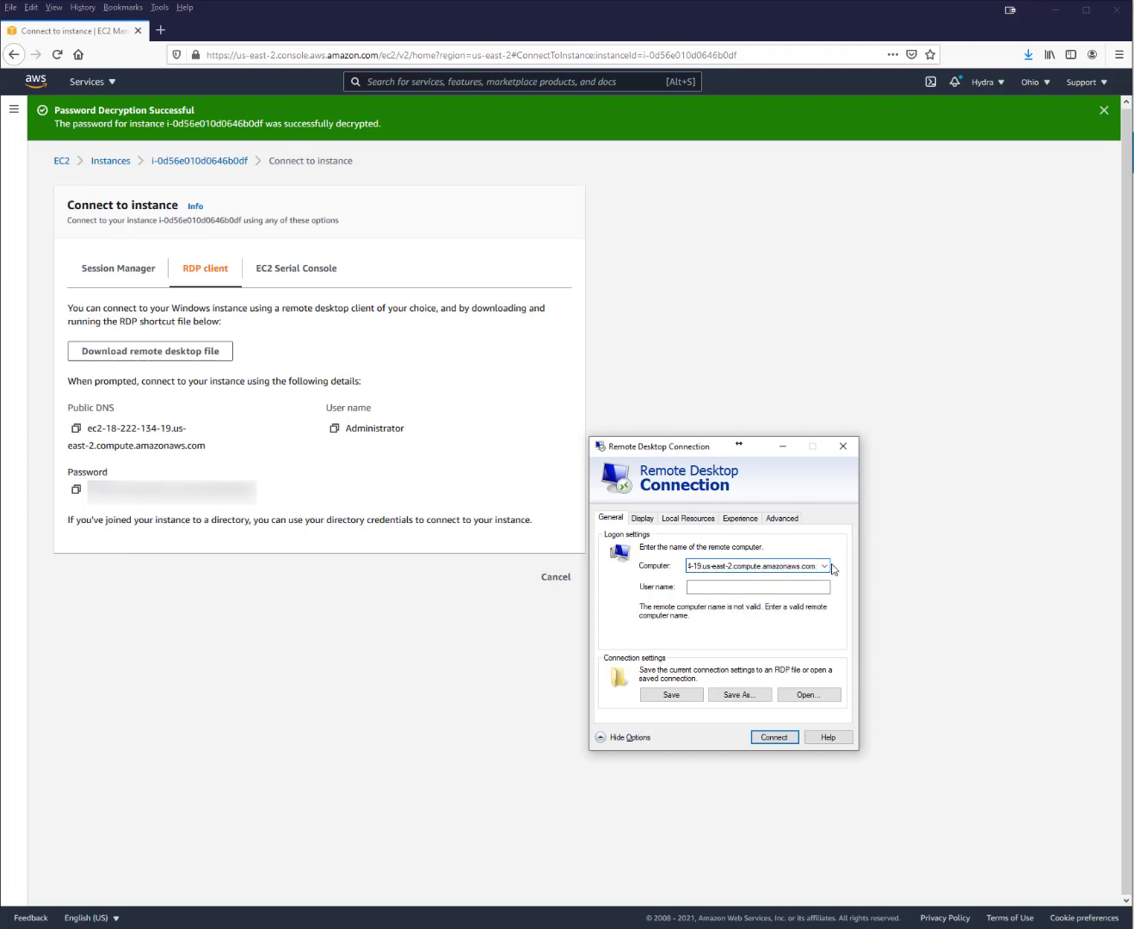
{"action": "type", "text": ":9833"}
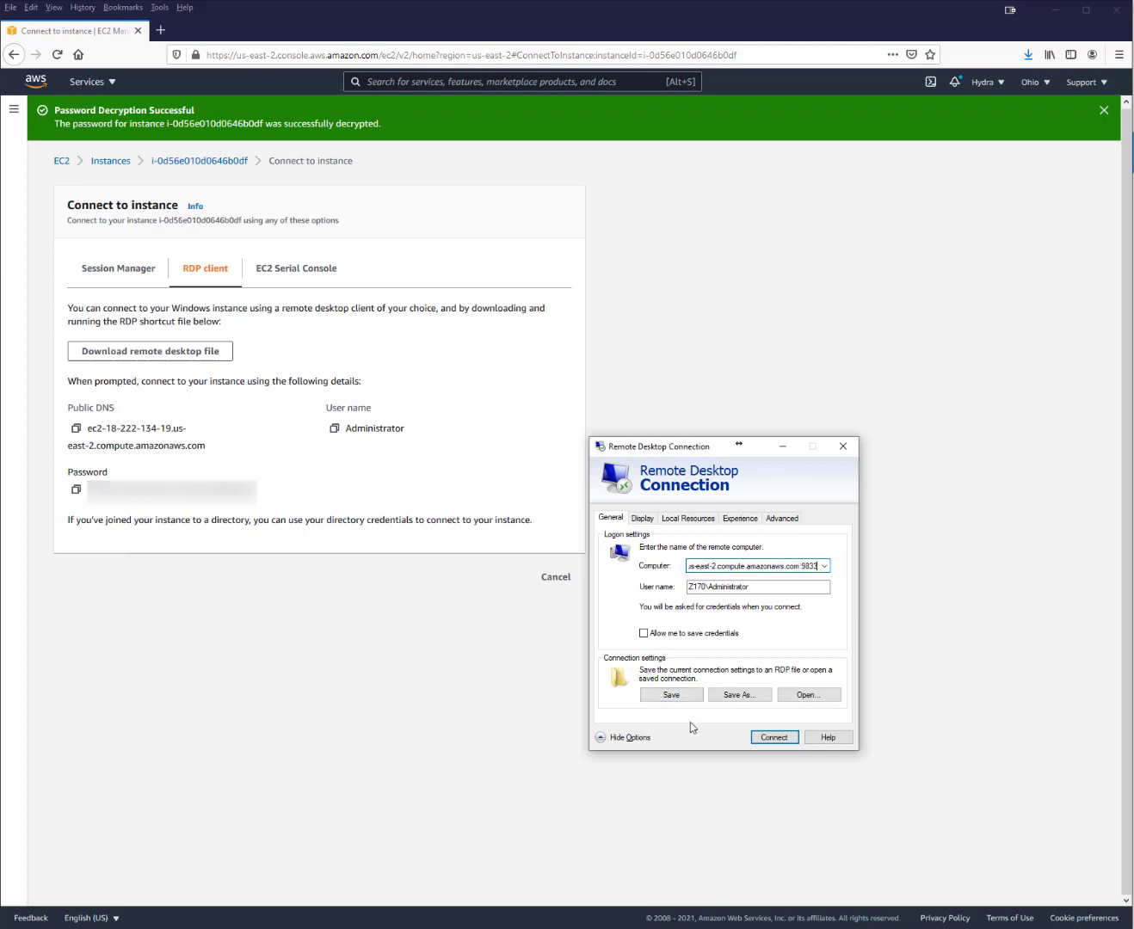
- Connect with the pasted administrator password, trusting the server and suppressing future certificate warnings
{"action": "left_click", "coordinate": [773, 739]}
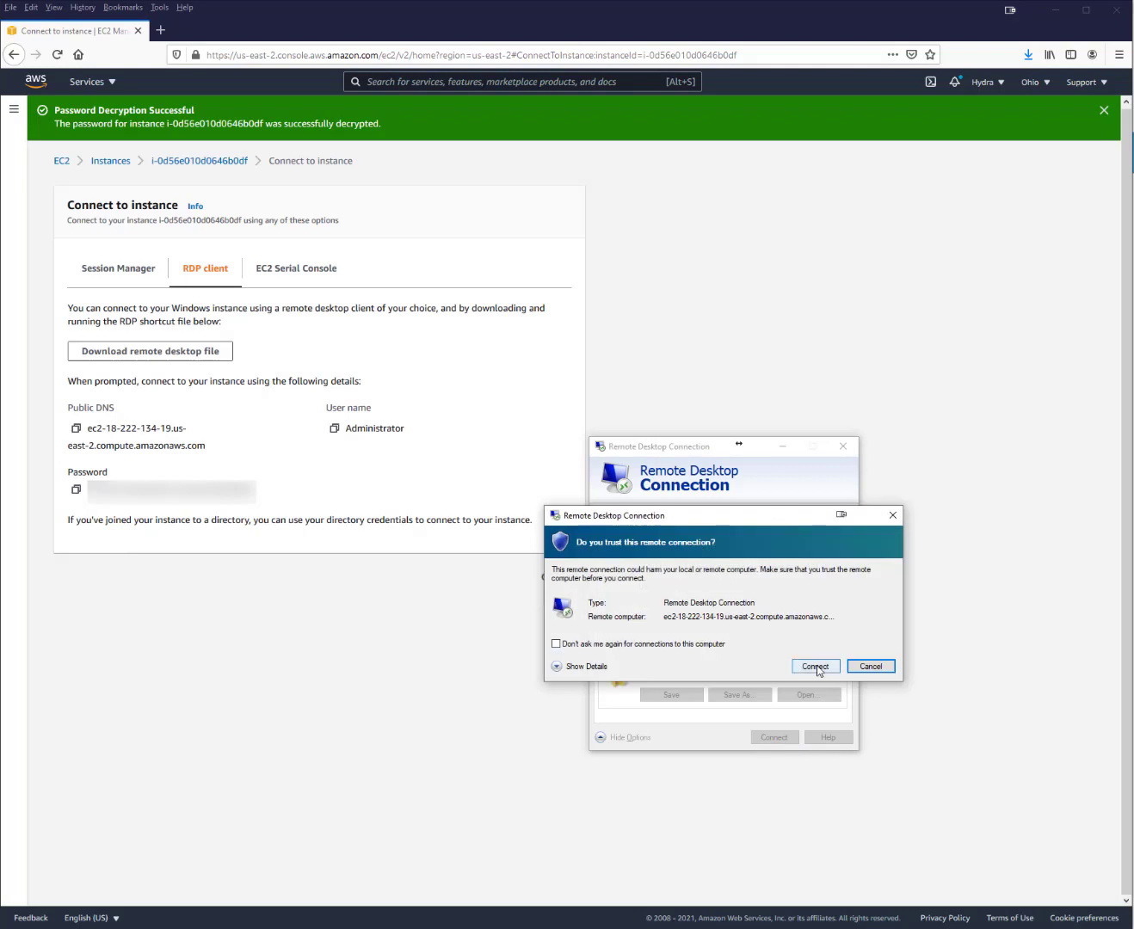
{"action": "left_click", "coordinate": [815, 669]}
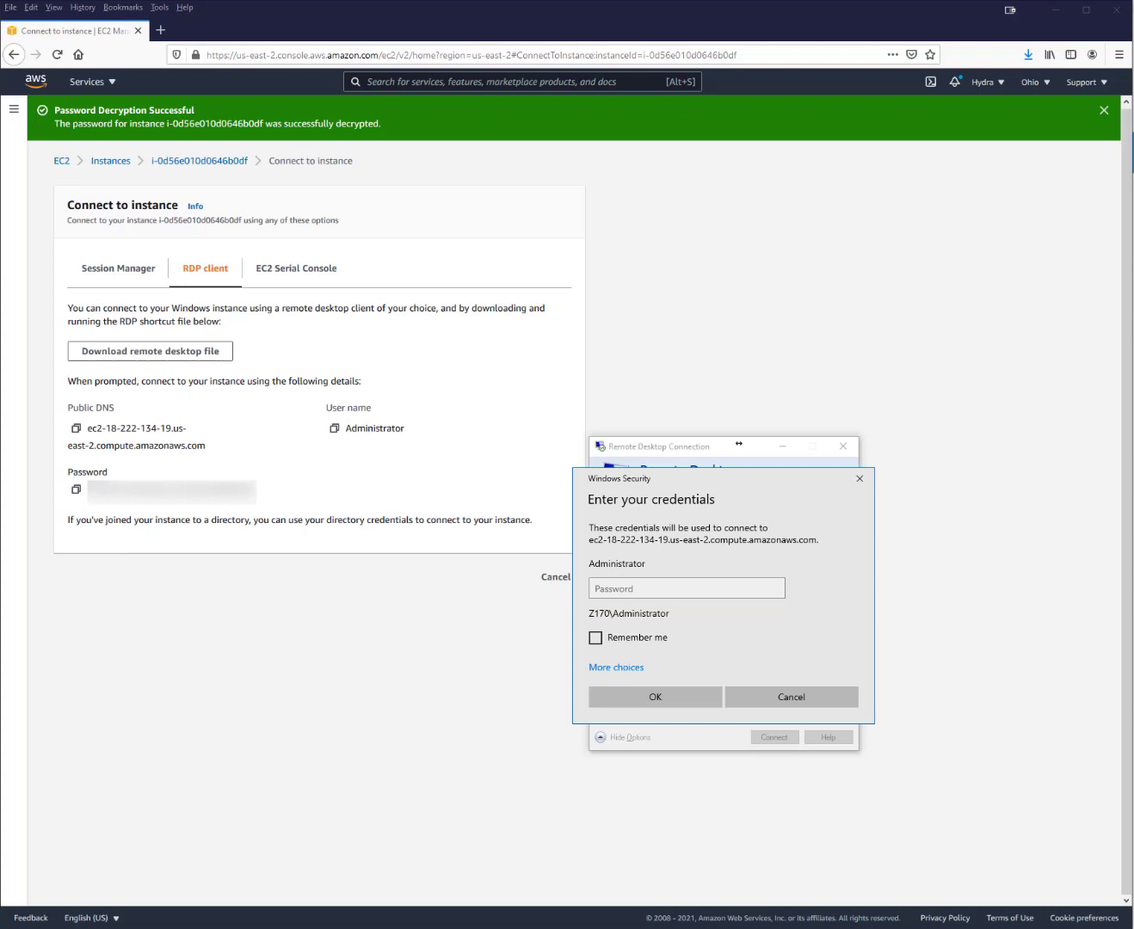
{"action": "left_click", "coordinate": [672, 587]}
{"action": "key", "text": "ctrl+v"}
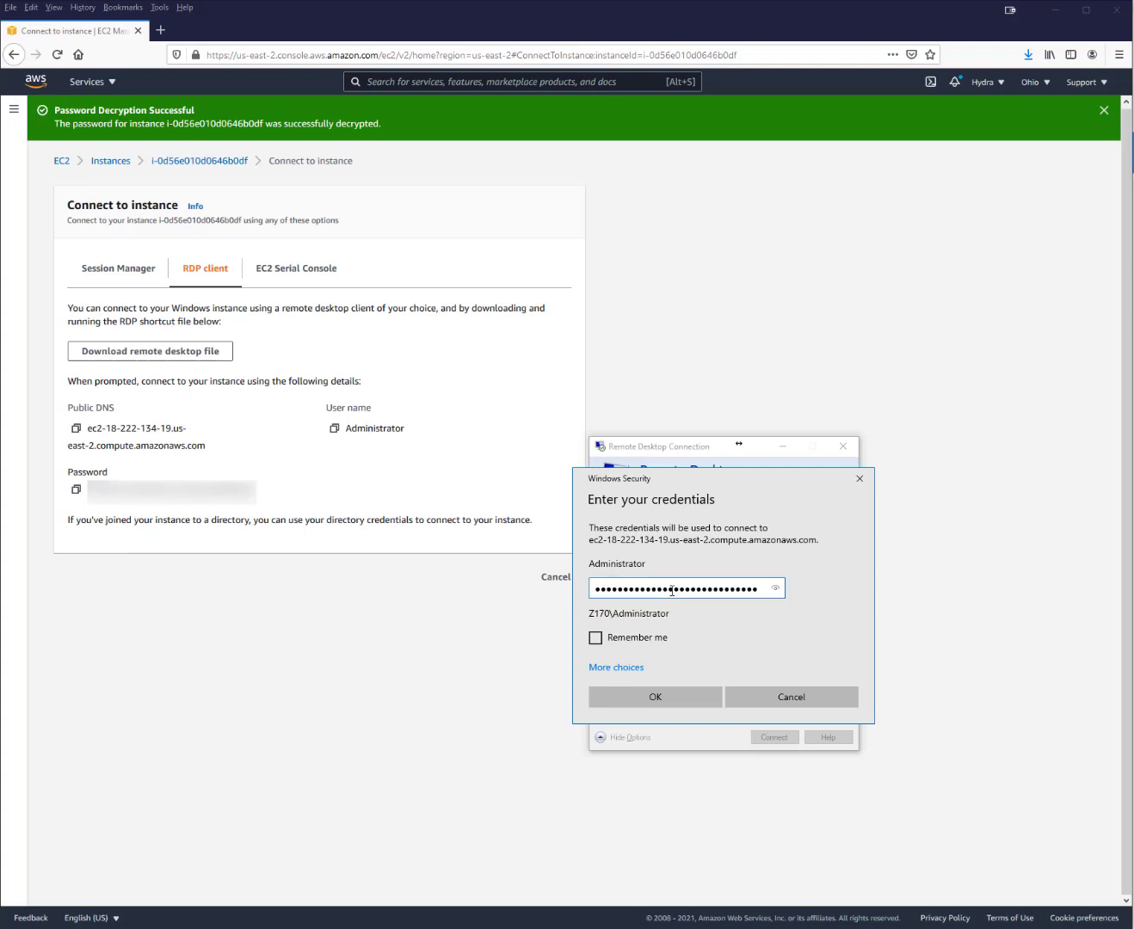
{"action": "left_click", "coordinate": [775, 589]}
{"action": "left_click", "coordinate": [660, 695]}
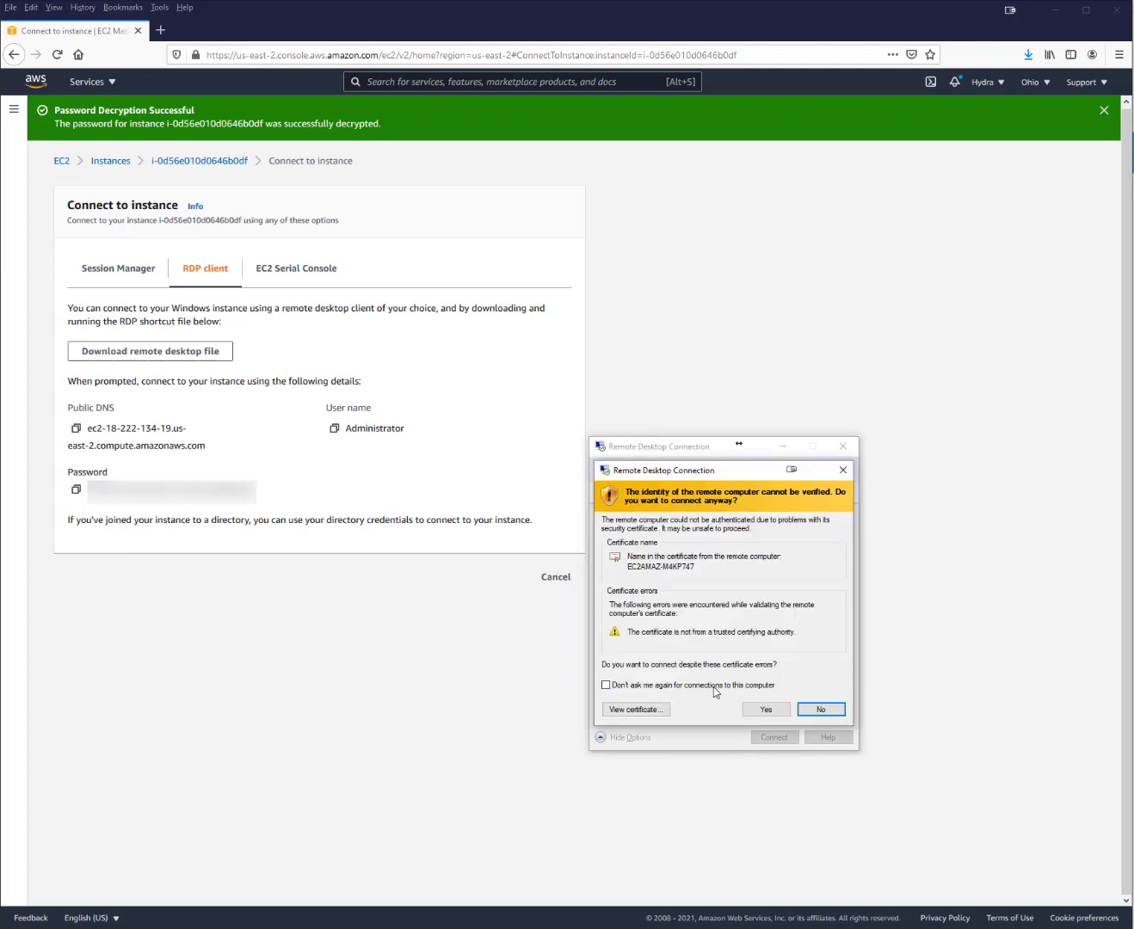
{"action": "left_click", "coordinate": [606, 685]}
{"action": "left_click", "coordinate": [763, 710]}
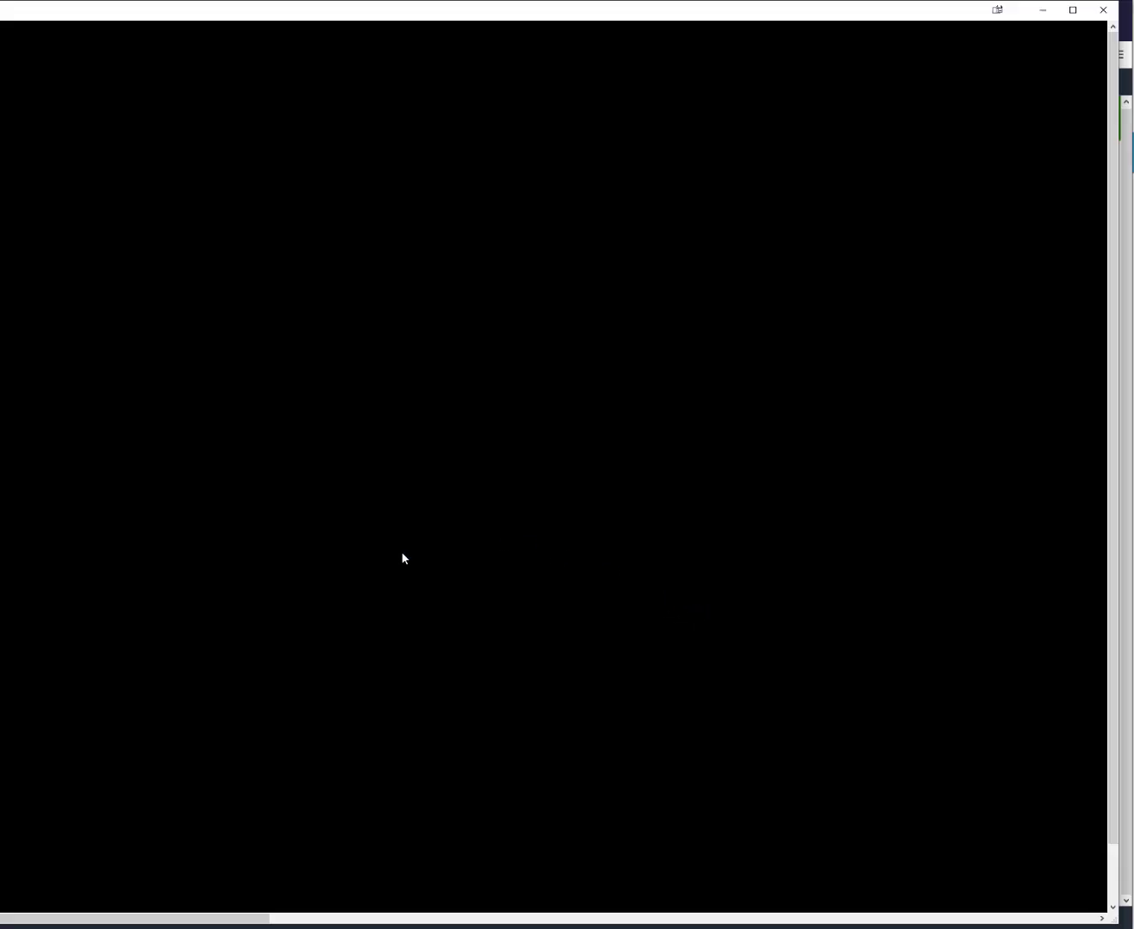
- Maximize the Remote Desktop window and scroll down to reveal the remote taskbar
{"action": "double_click", "coordinate": [443, 14]}
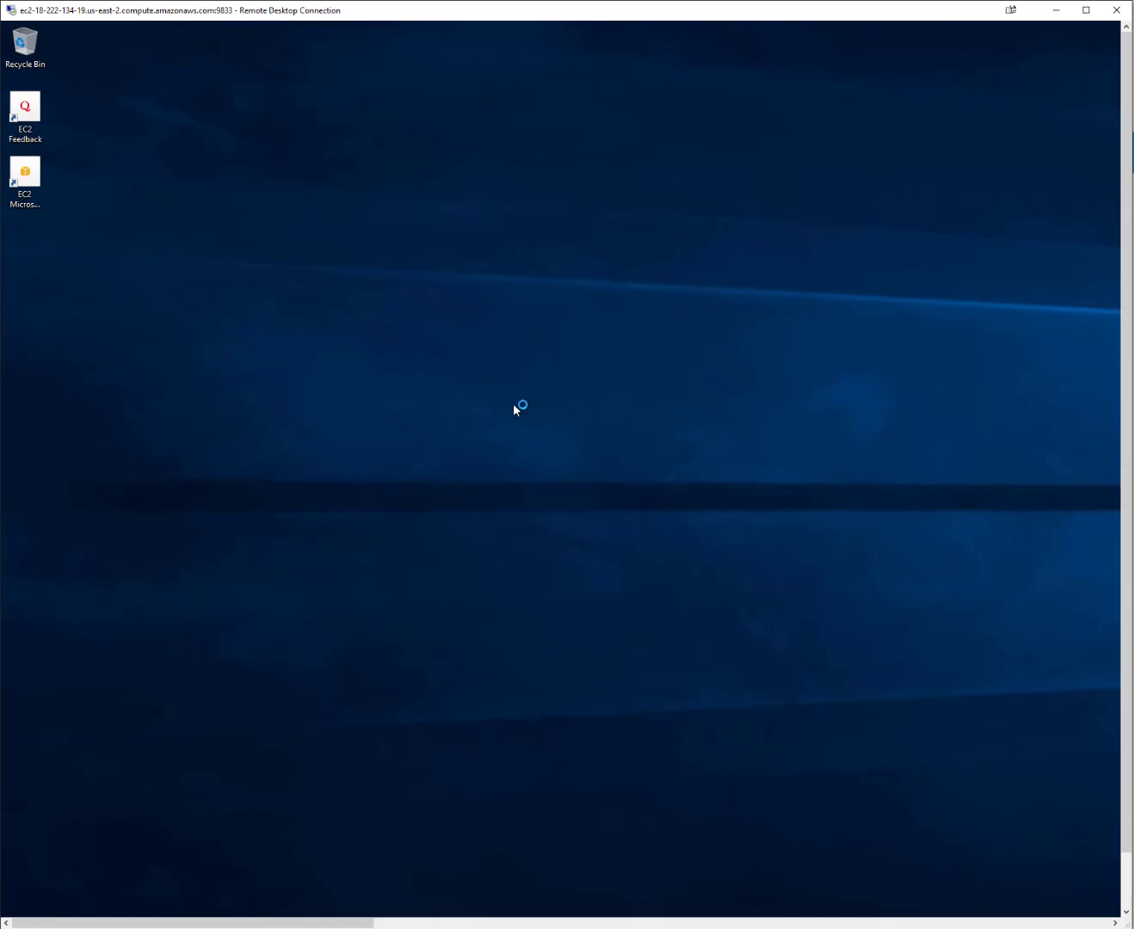
{"action": "left_click_drag", "start_coordinate": [1123, 546], "coordinate": [1115, 754]}
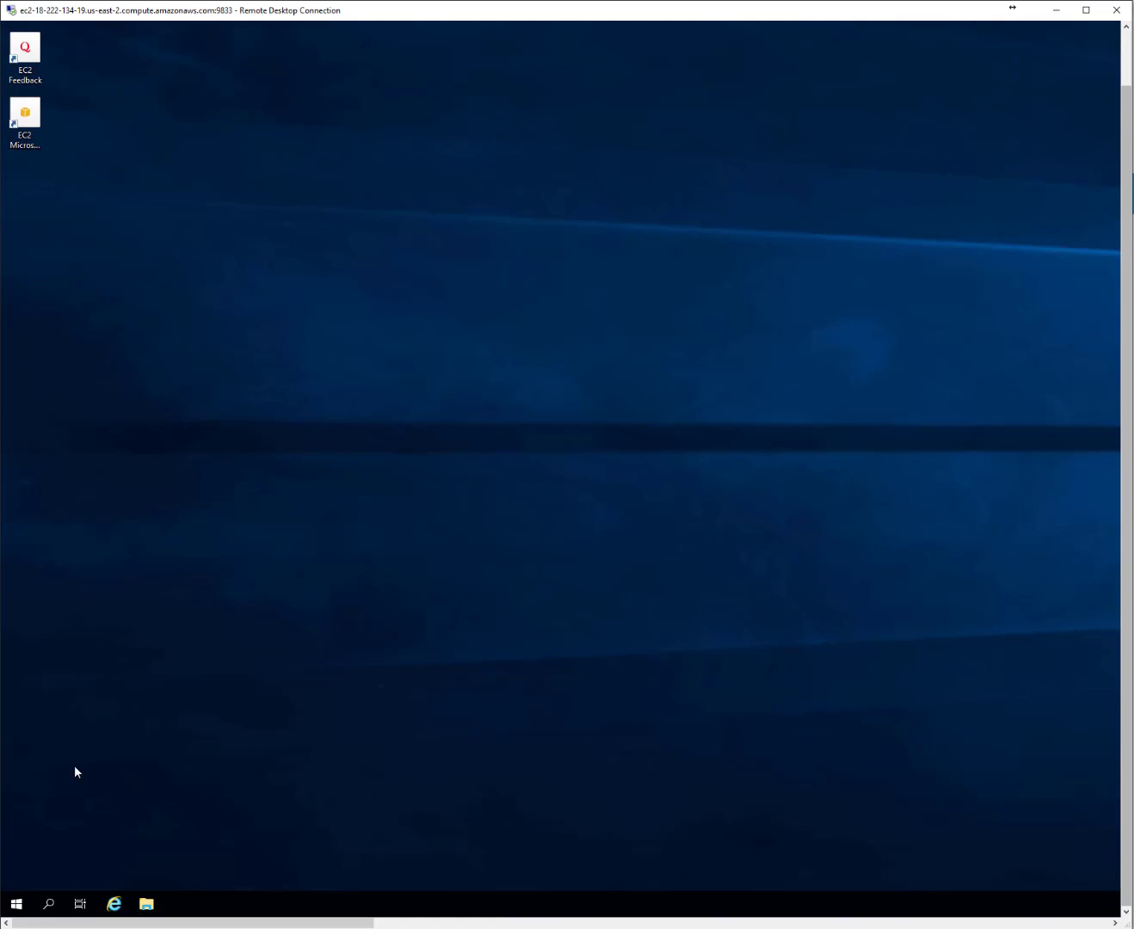
- Launch Server Manager from search and go to the Local Server properties
{"action": "left_click", "coordinate": [52, 910]}
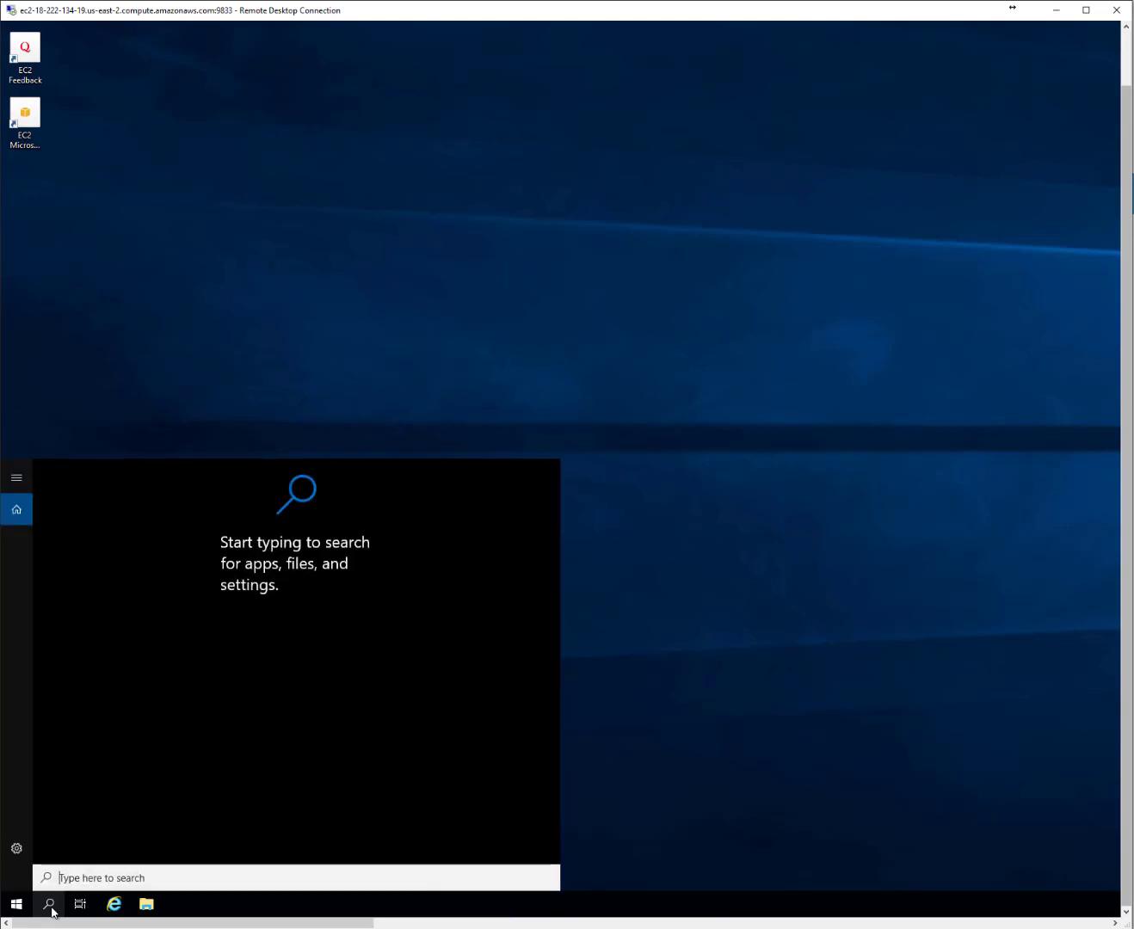
{"action": "type", "text": "server"}
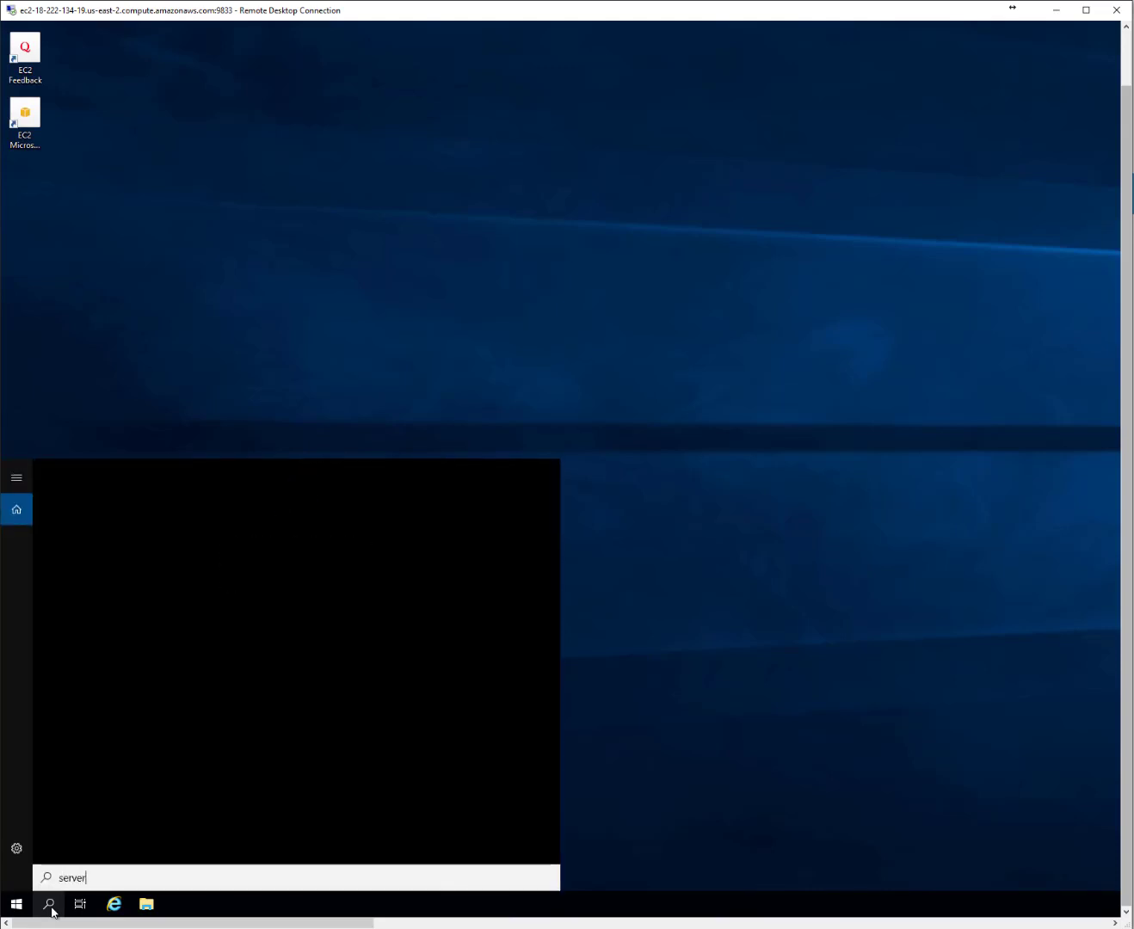
{"action": "type", "text": " man"}
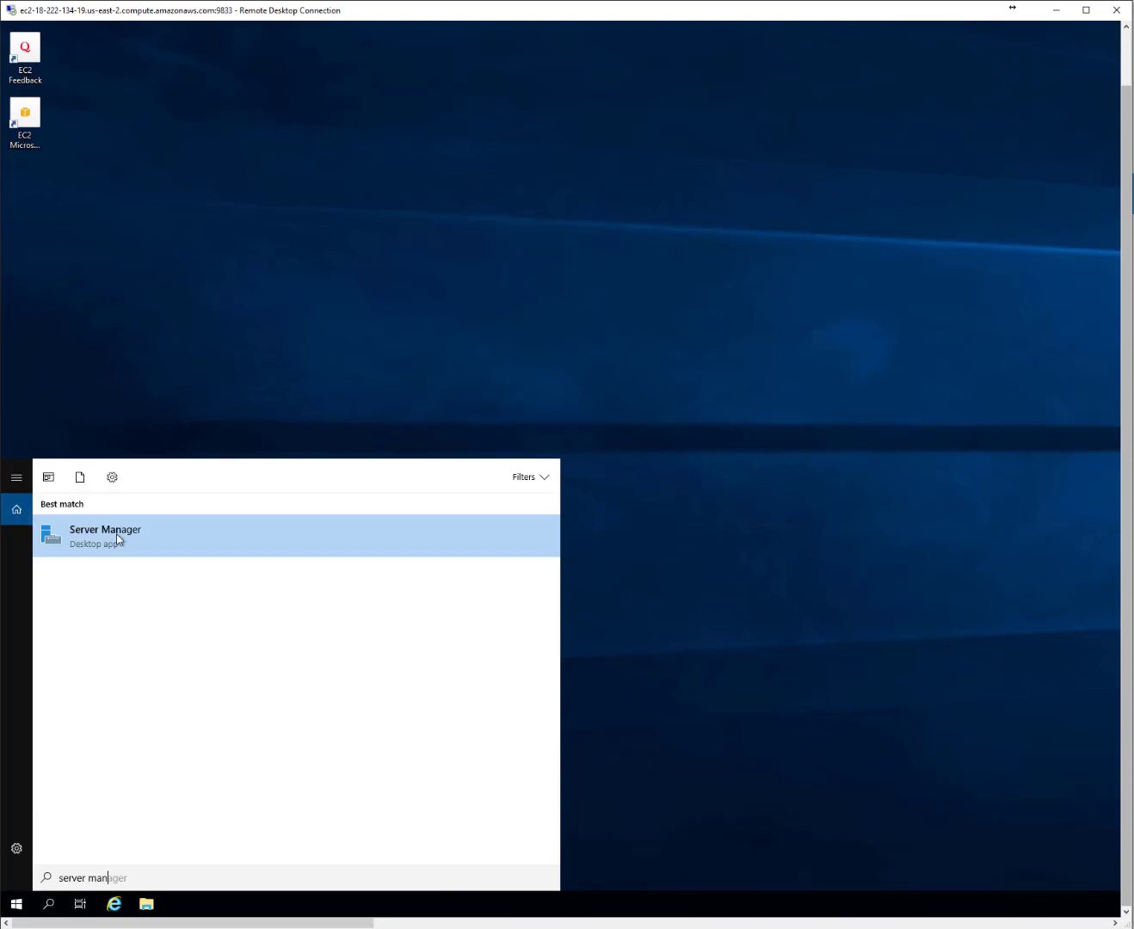
{"action": "left_click", "coordinate": [116, 534]}
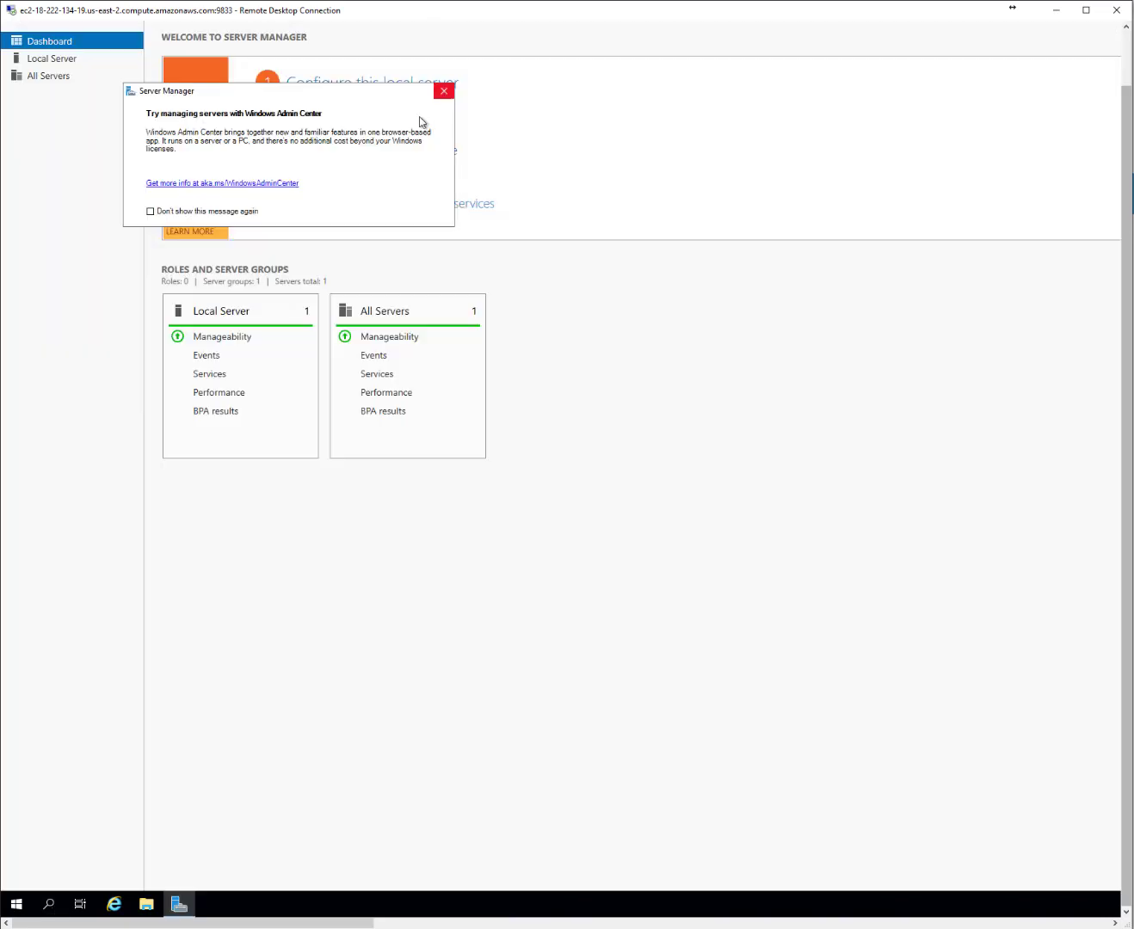
{"action": "left_click", "coordinate": [443, 90]}
{"action": "left_click", "coordinate": [50, 57]}
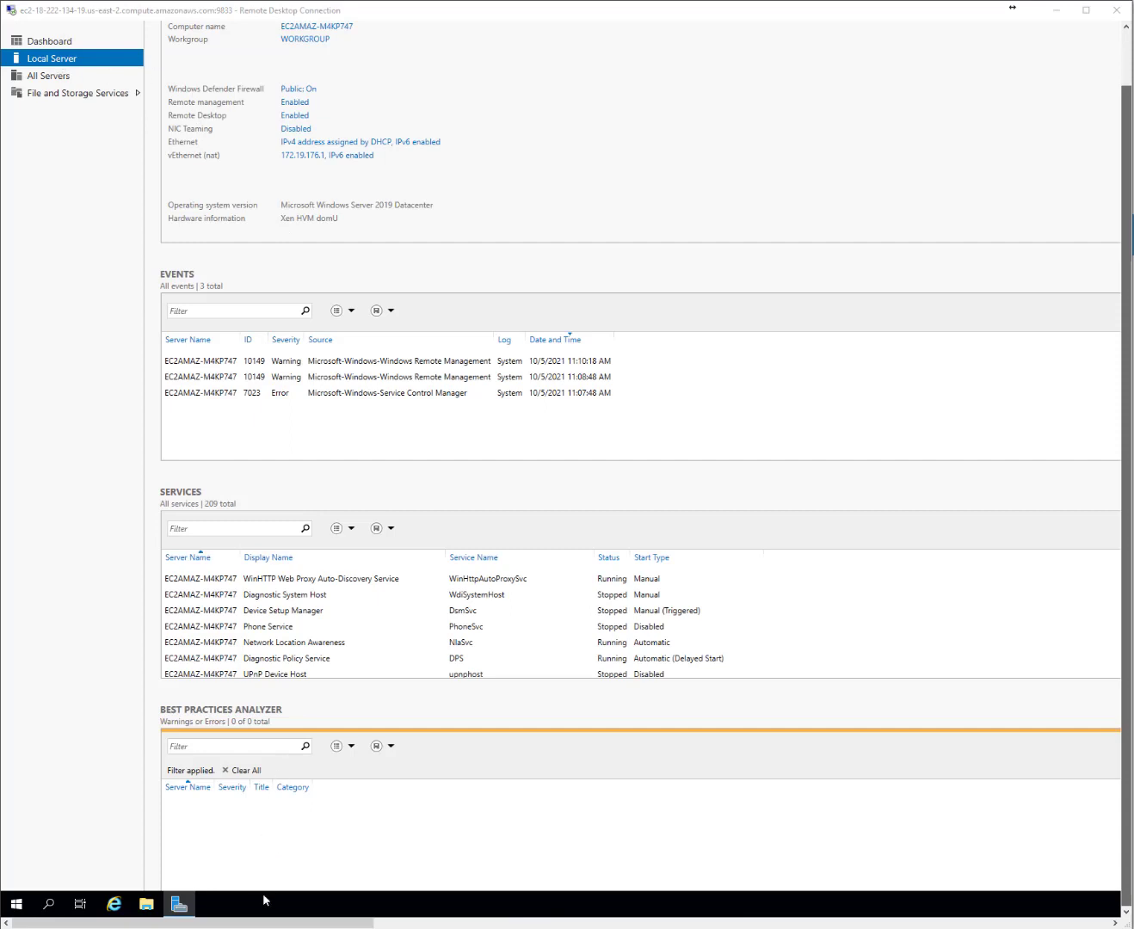
- Turn IE Enhanced Security Configuration off for Administrators and Users, then close Server Manager
{"action": "left_click", "coordinate": [262, 922]}
{"action": "left_click_drag", "start_coordinate": [262, 922], "coordinate": [628, 924]}
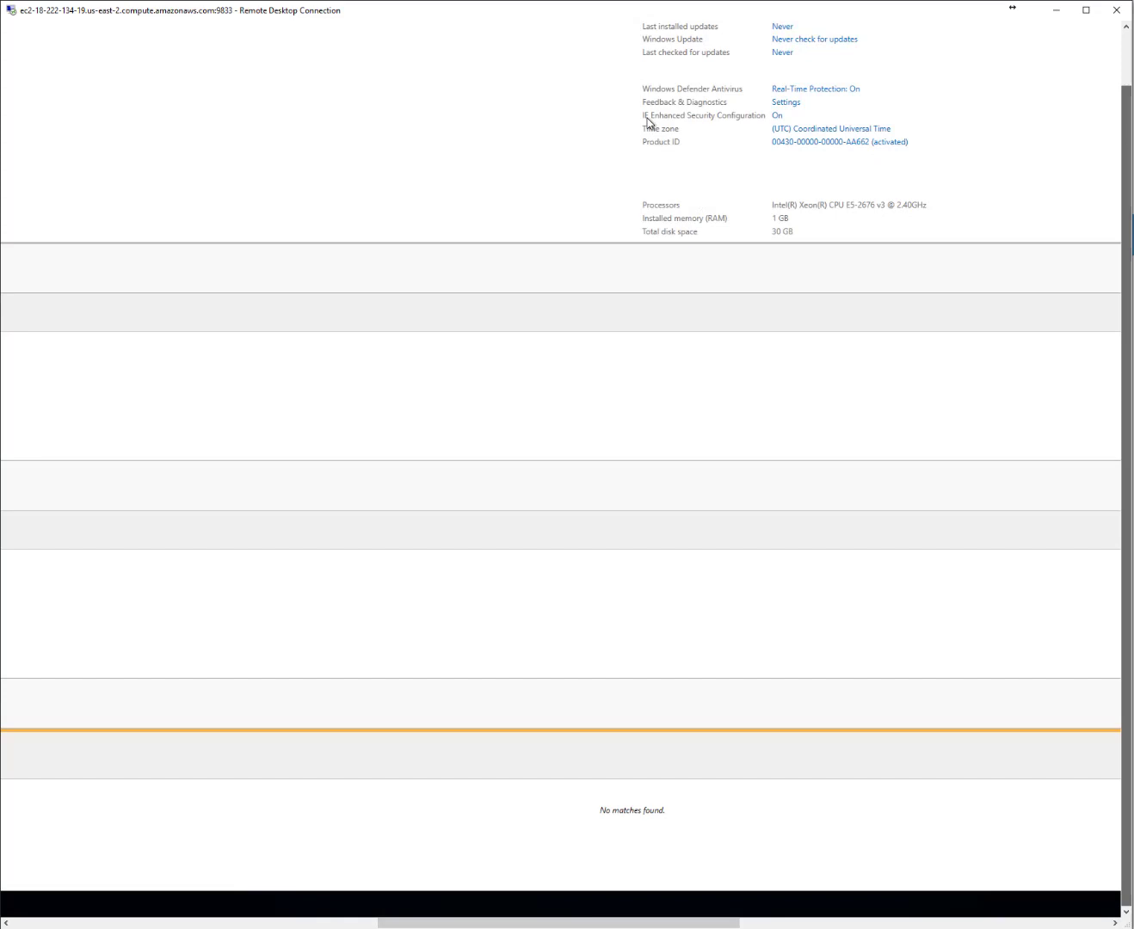
{"action": "left_click", "coordinate": [777, 117]}
{"action": "left_click", "coordinate": [482, 414]}
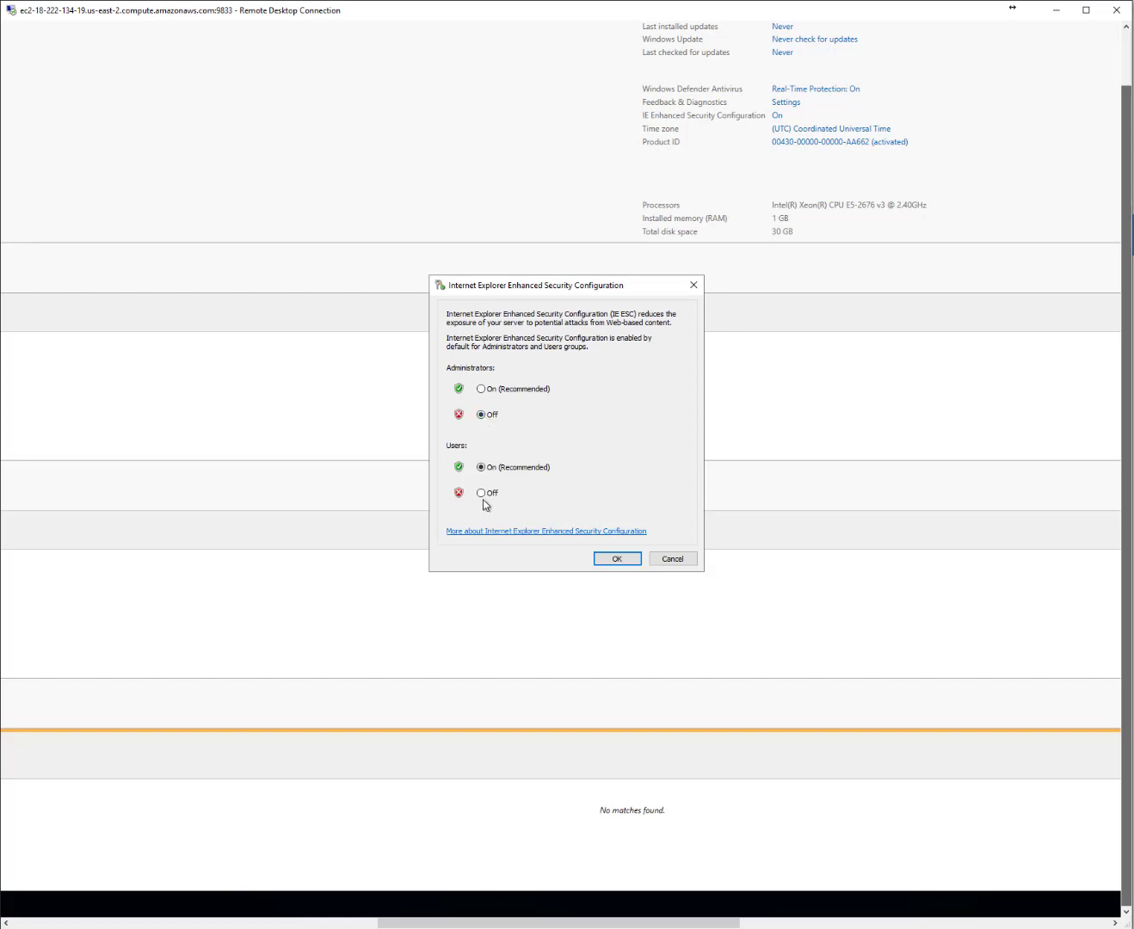
{"action": "left_click", "coordinate": [615, 557]}
{"action": "left_click_drag", "start_coordinate": [654, 922], "coordinate": [1067, 914]}
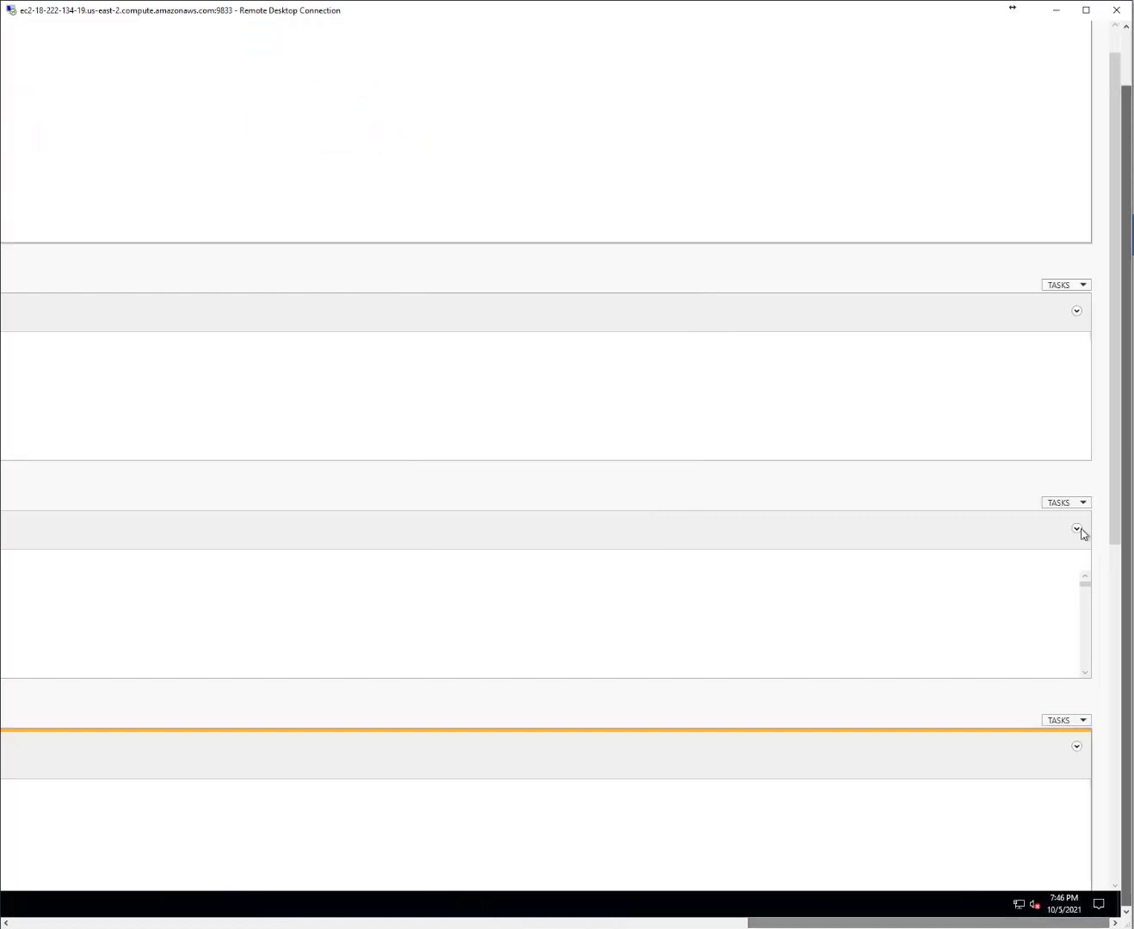
{"action": "left_click_drag", "start_coordinate": [1119, 154], "coordinate": [1091, 107]}
{"action": "left_click", "coordinate": [1104, 31]}
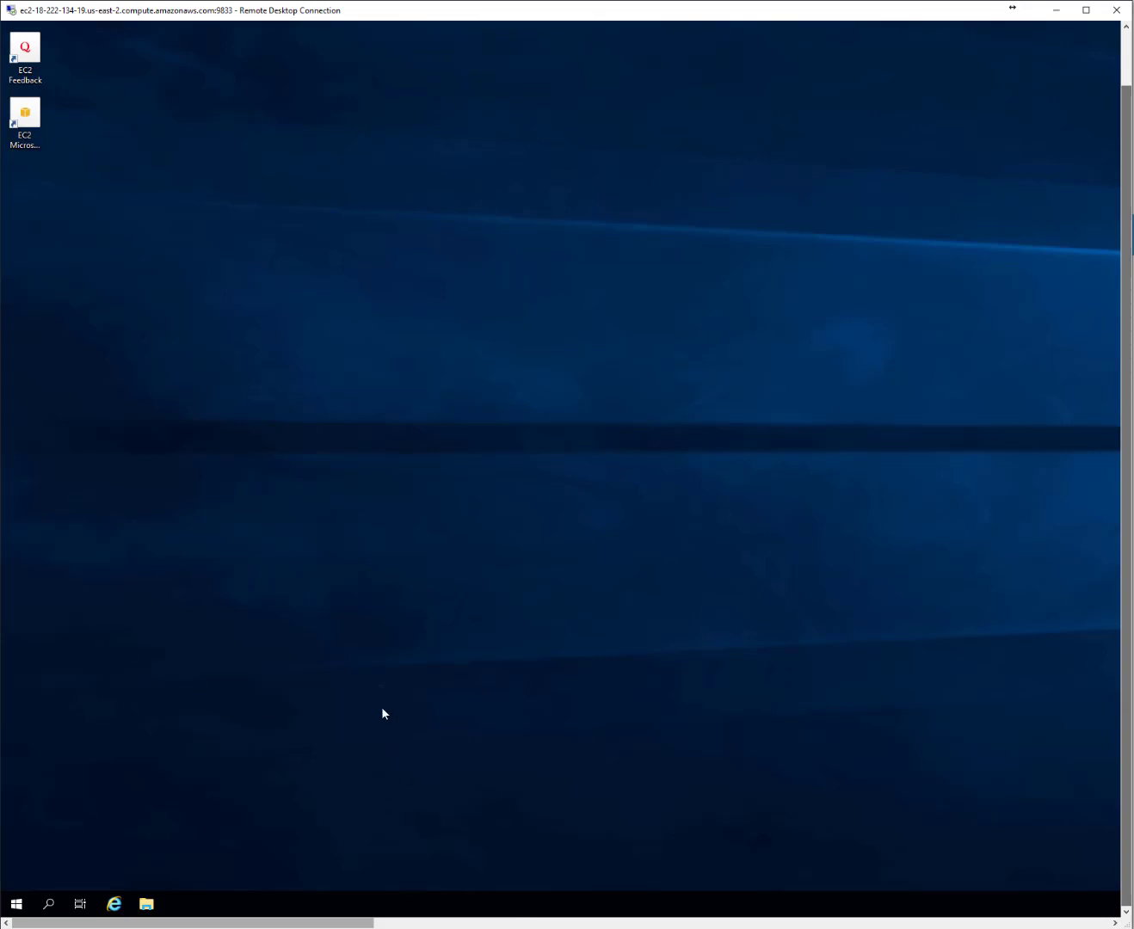
{"action": "left_click", "coordinate": [114, 905]}
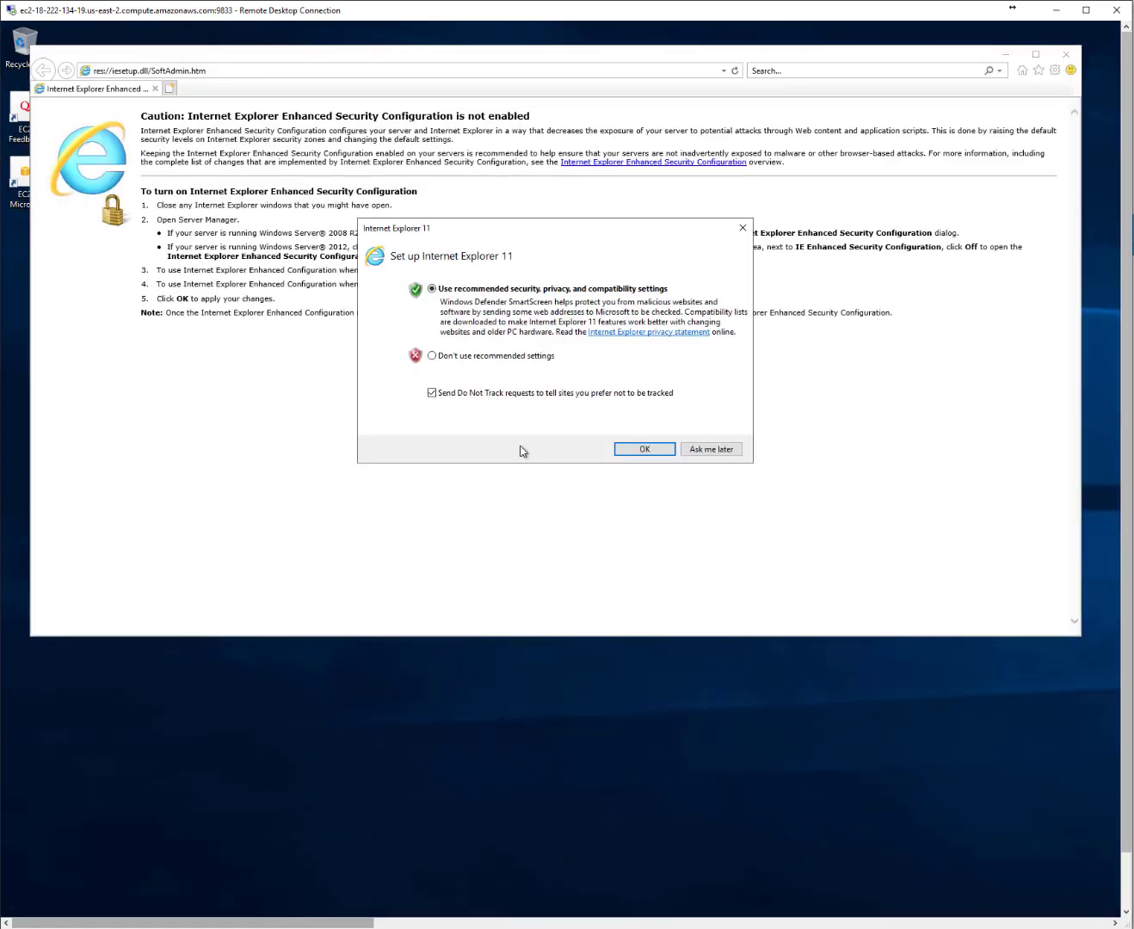
{"action": "left_click", "coordinate": [720, 452]}
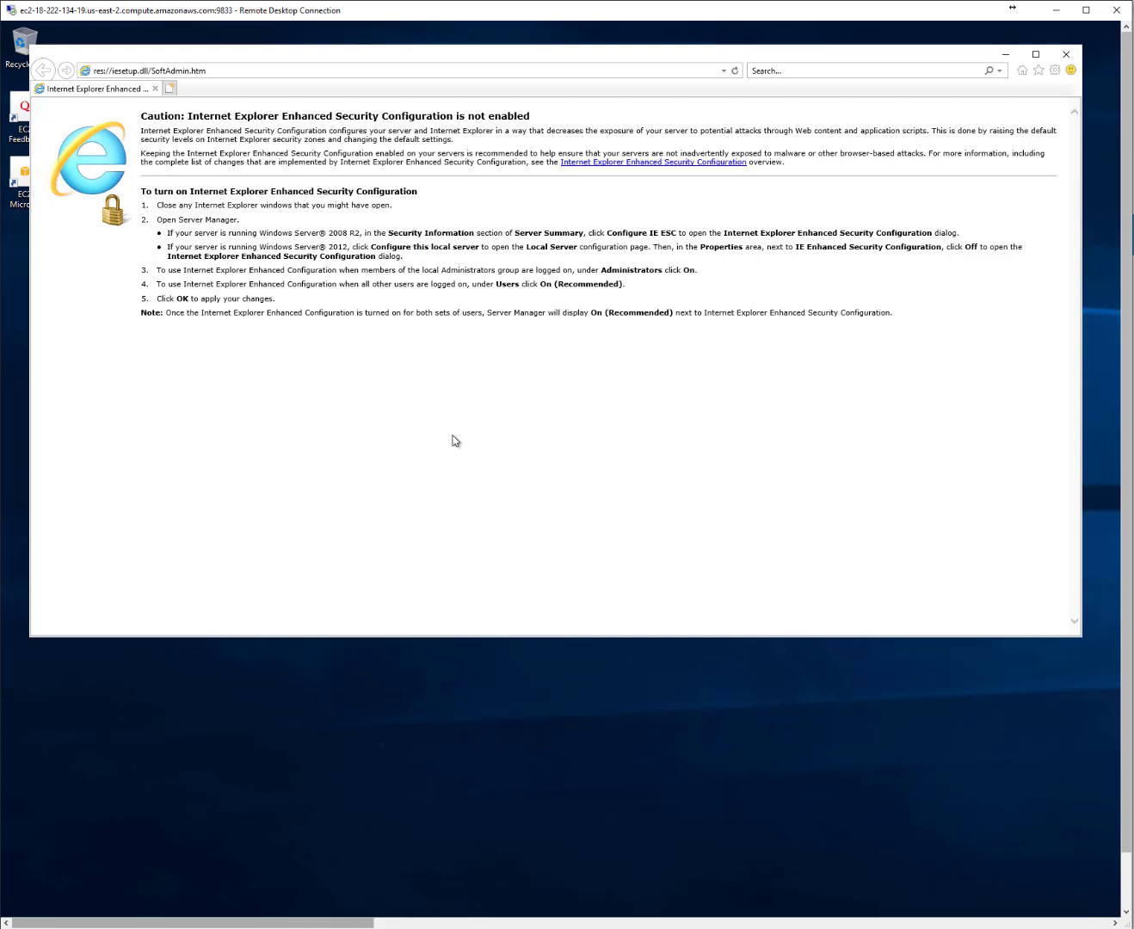
{"action": "left_click", "coordinate": [229, 73]}
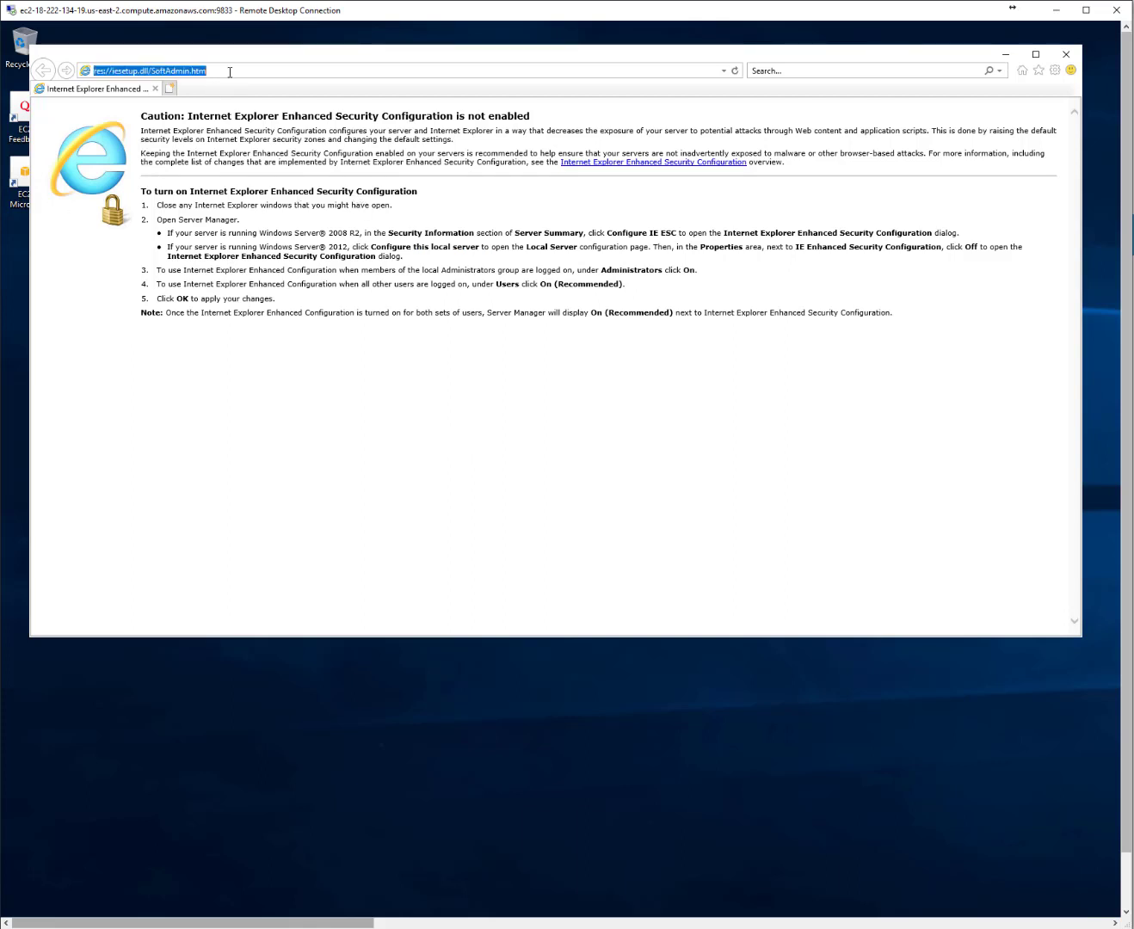
{"action": "type", "text": "http"}
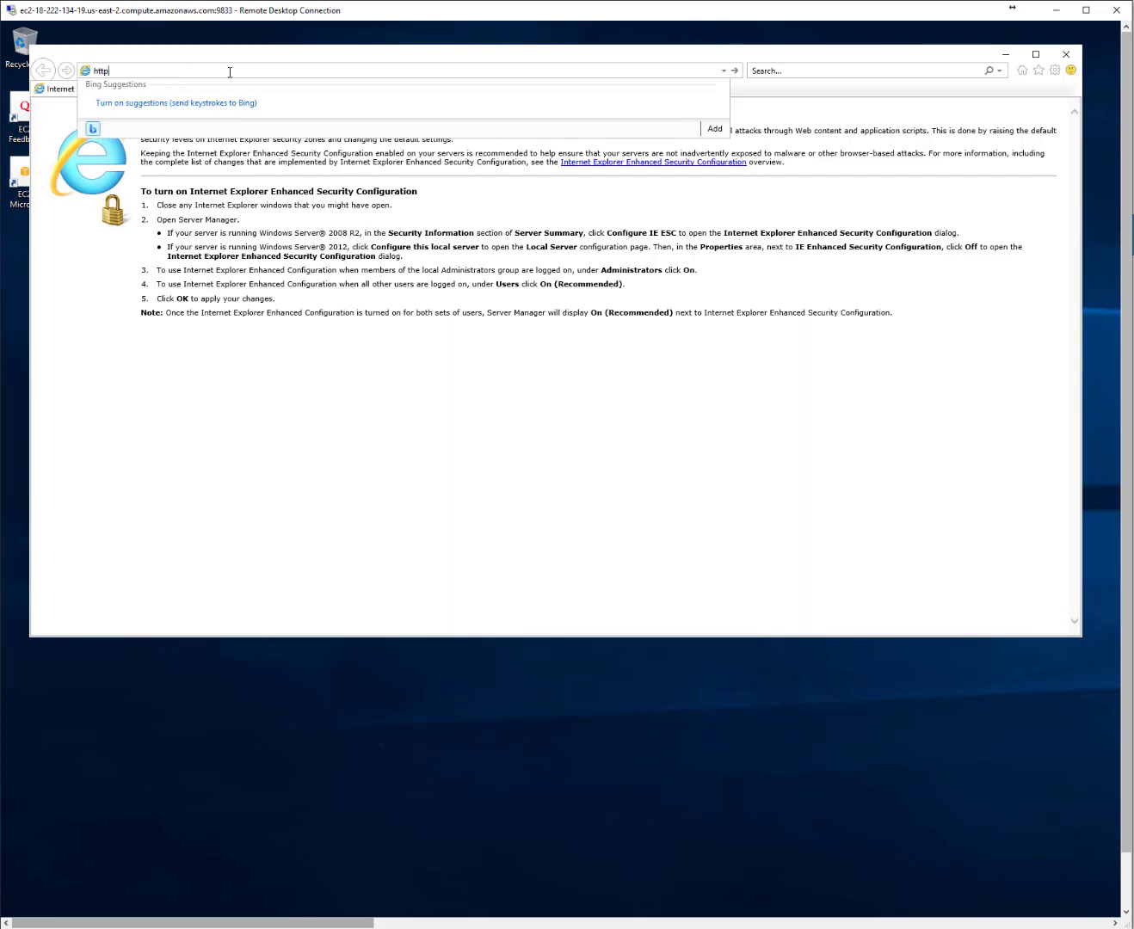
{"action": "type", "text": "s://gith"}
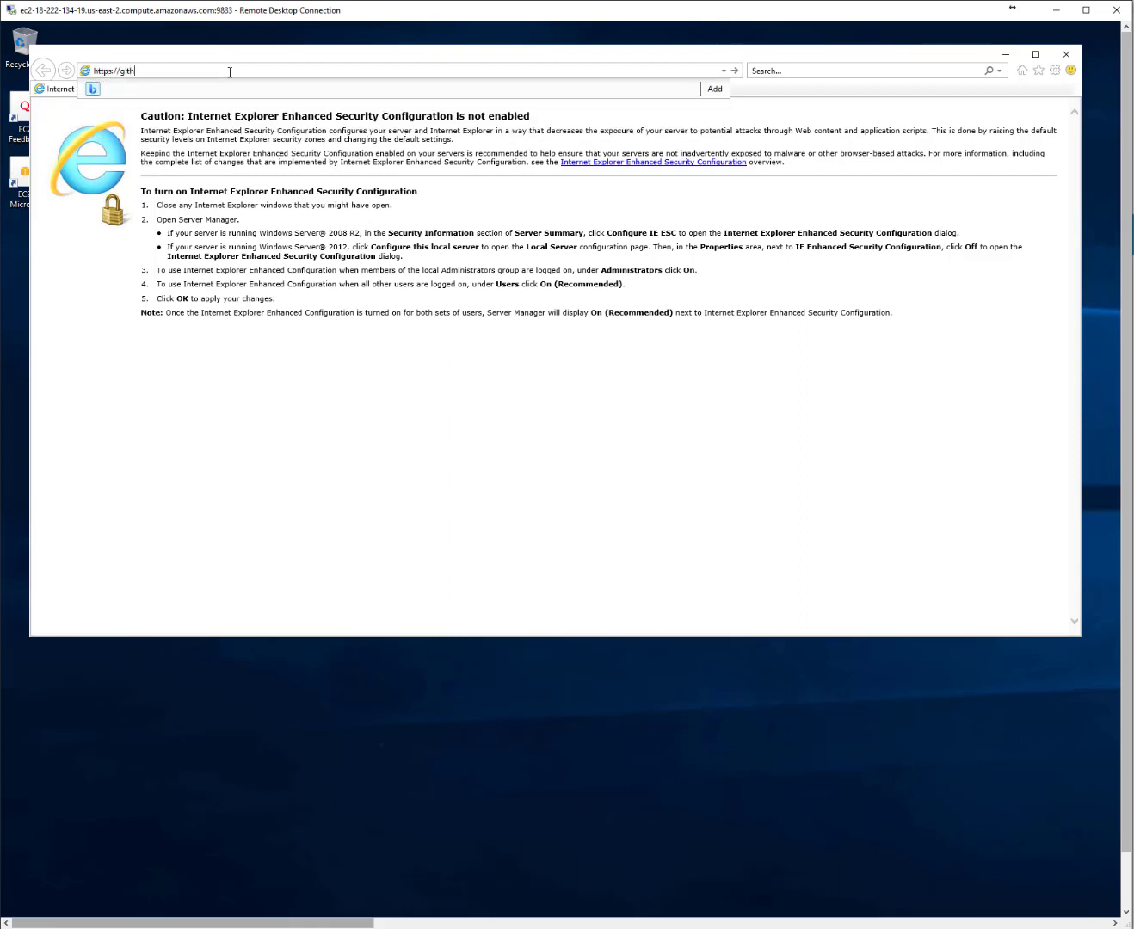
{"action": "type", "text": "ub.com/Hydar-Chain/node/releases"}
{"action": "key", "text": "Return"}
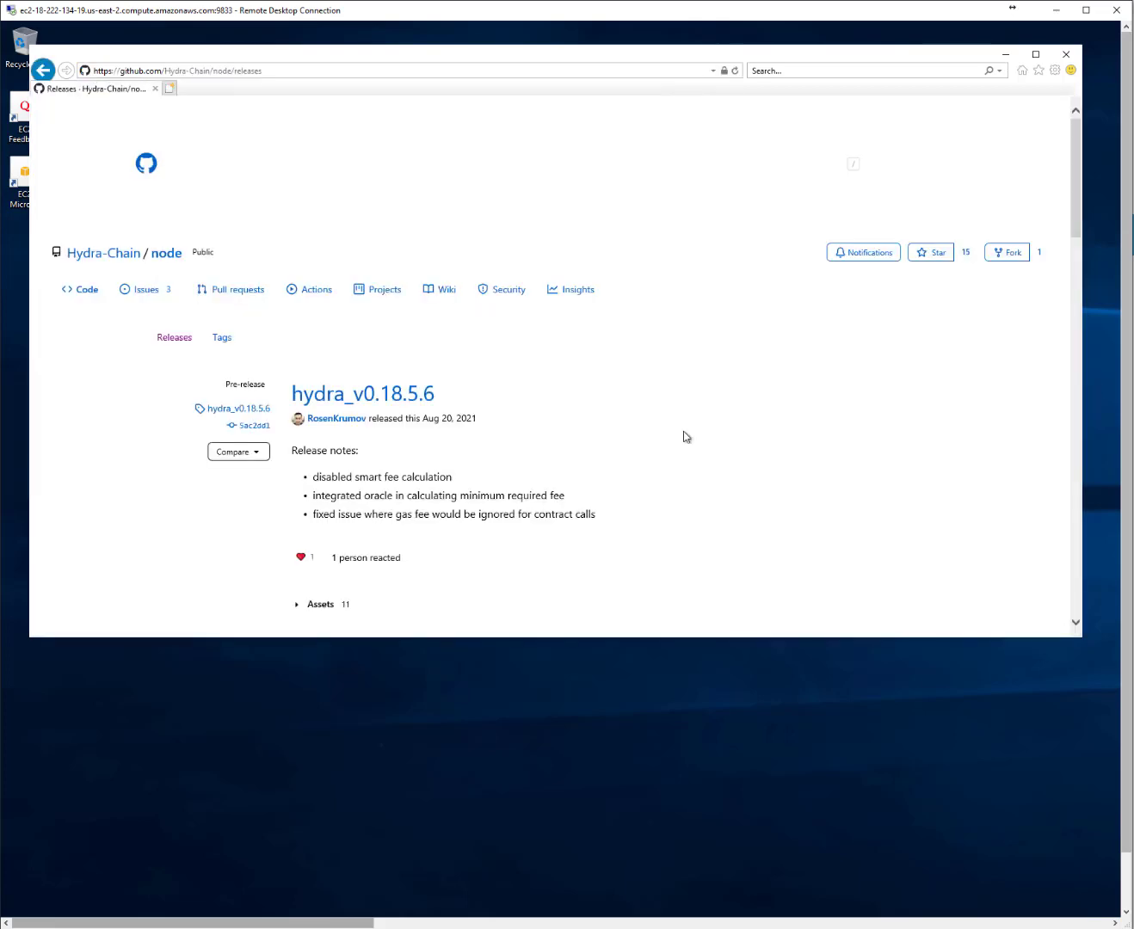
- Open the hydra_v0.18.5.6 release and download hydra-0.18.5.6-win64-setup-unsigned.exe
{"action": "scroll", "coordinate": [683, 435], "scroll_direction": "down", "scroll_amount": 2}
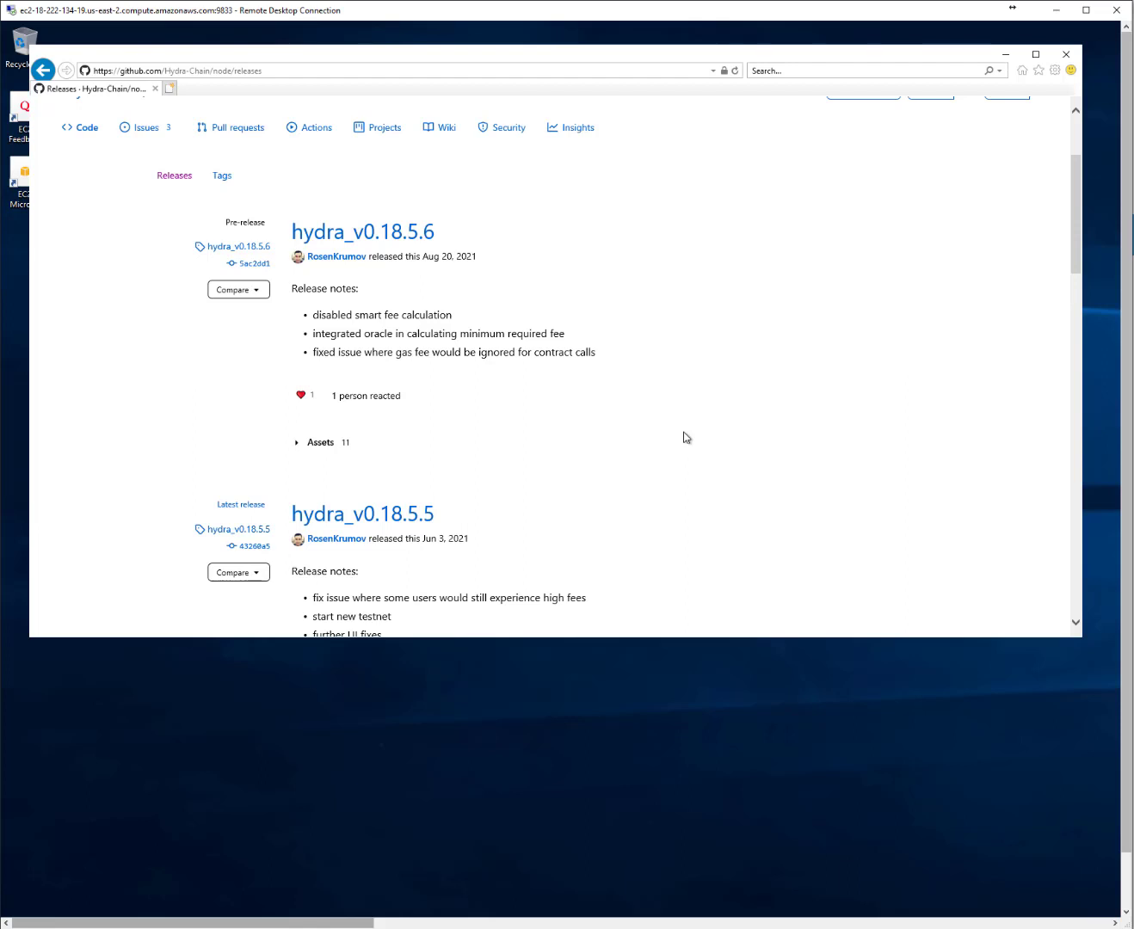
{"action": "scroll", "coordinate": [685, 437], "scroll_direction": "up", "scroll_amount": 2}
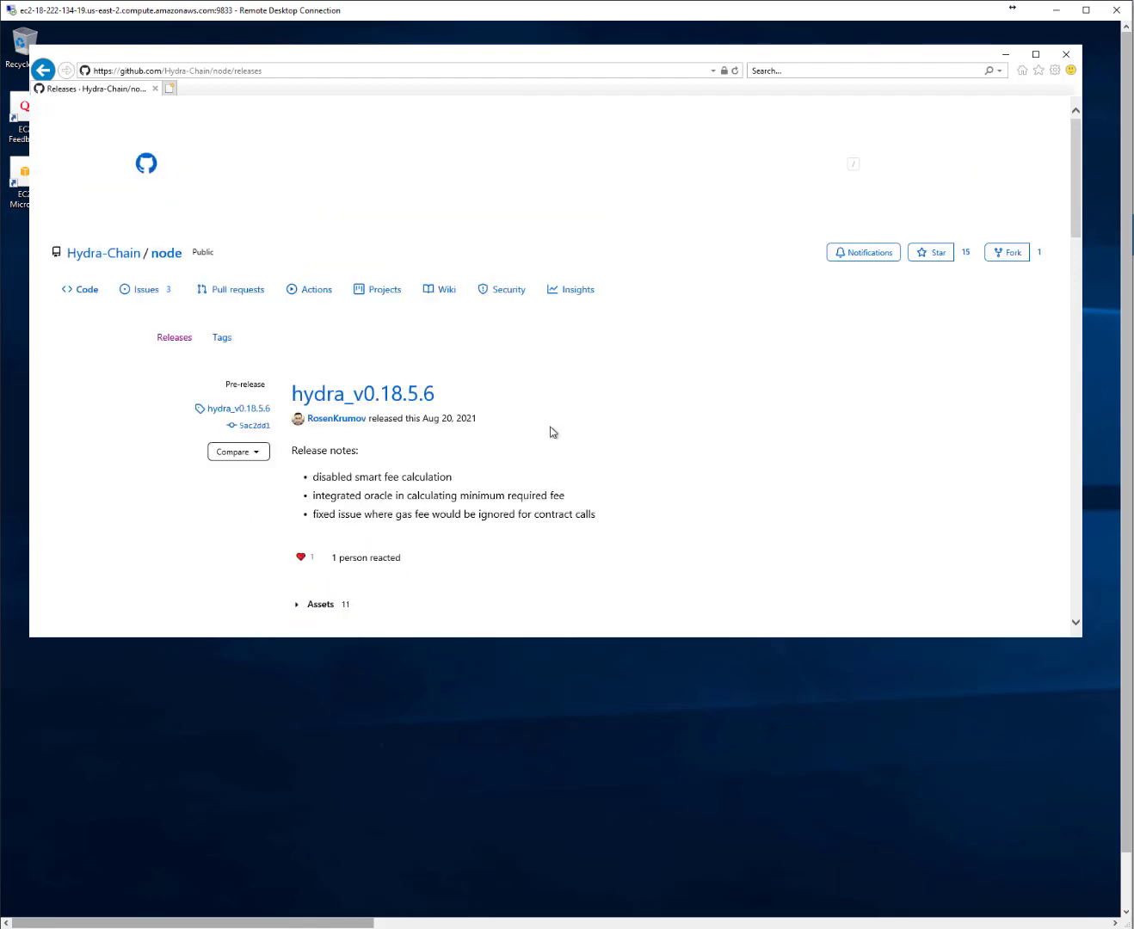
{"action": "left_click", "coordinate": [391, 400]}
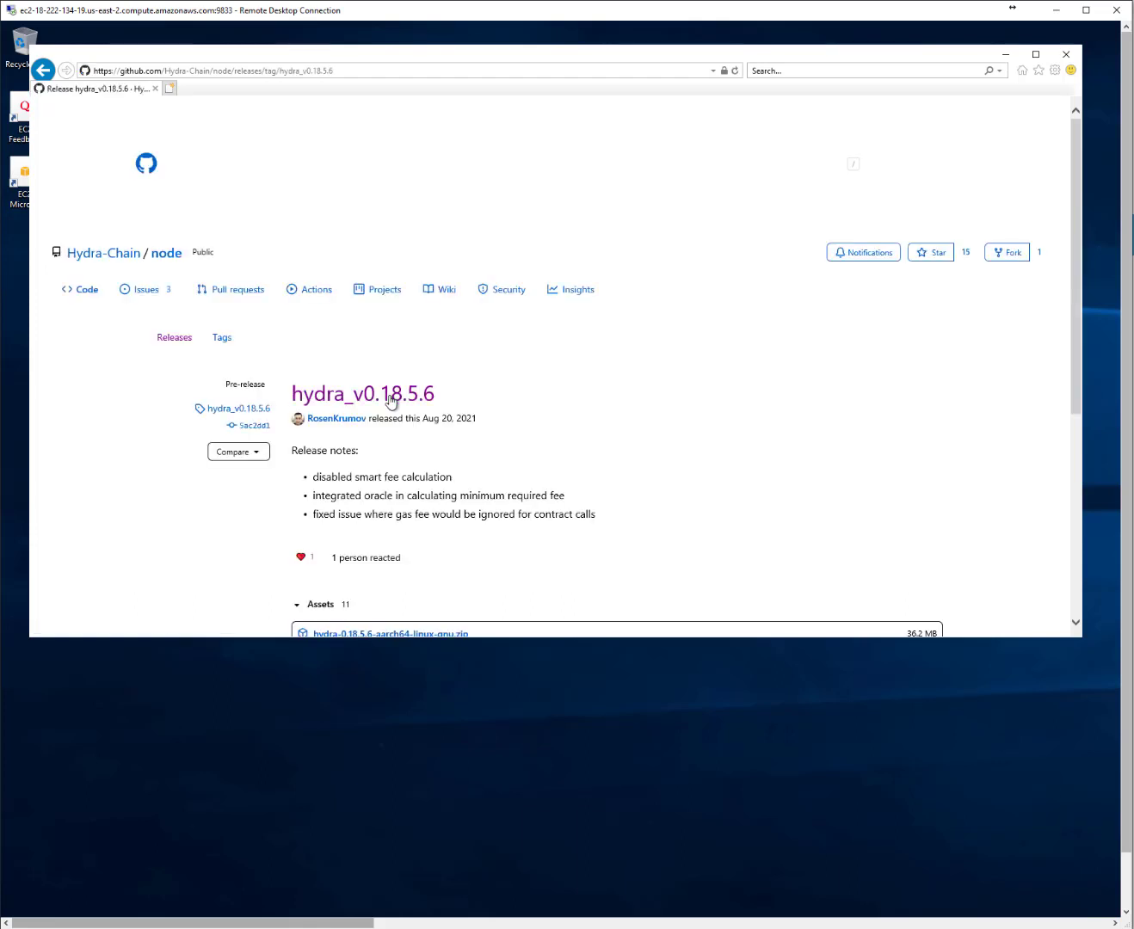
{"action": "scroll", "coordinate": [752, 435], "scroll_direction": "down", "scroll_amount": 4}
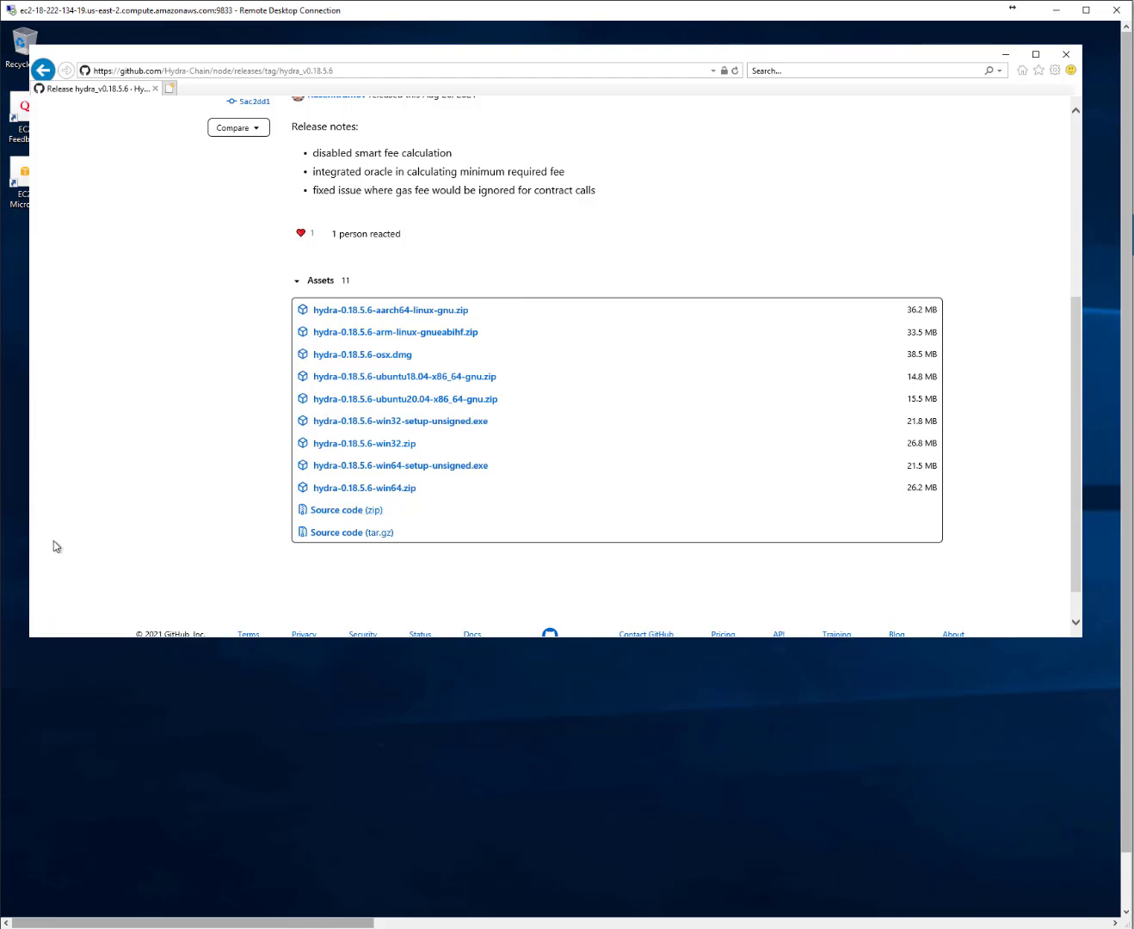
{"action": "left_click", "coordinate": [424, 467]}
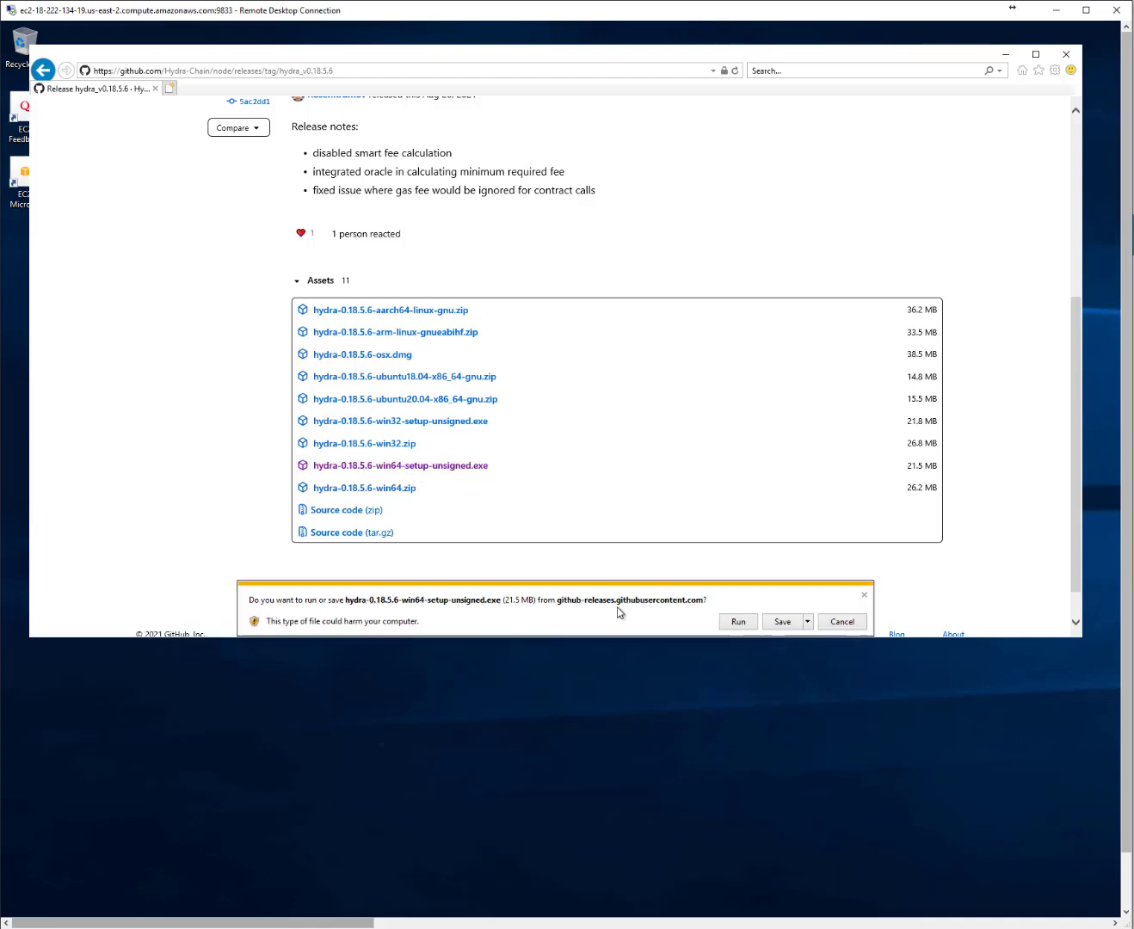
- Run the installer despite the unverified publisher warning and minimize the browser
{"action": "left_click", "coordinate": [736, 621]}
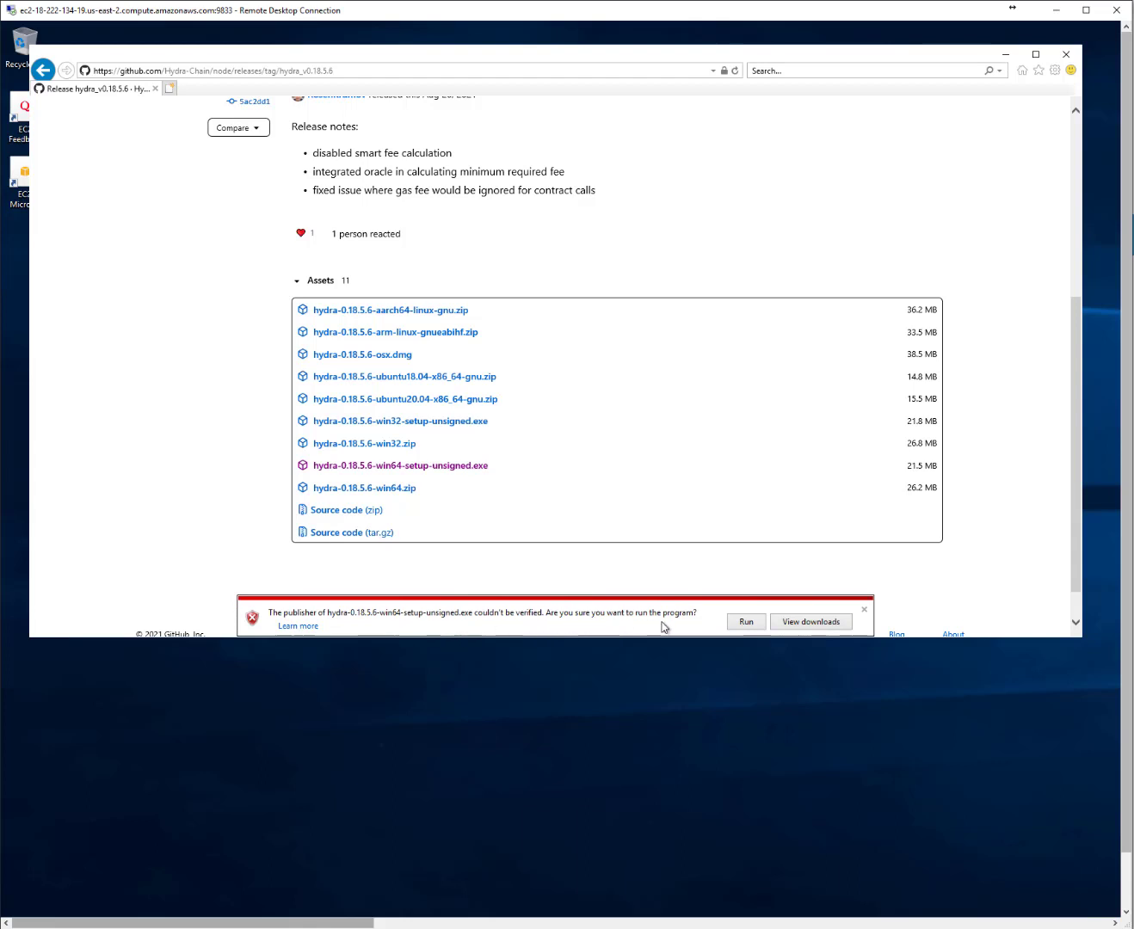
{"action": "left_click", "coordinate": [739, 623]}
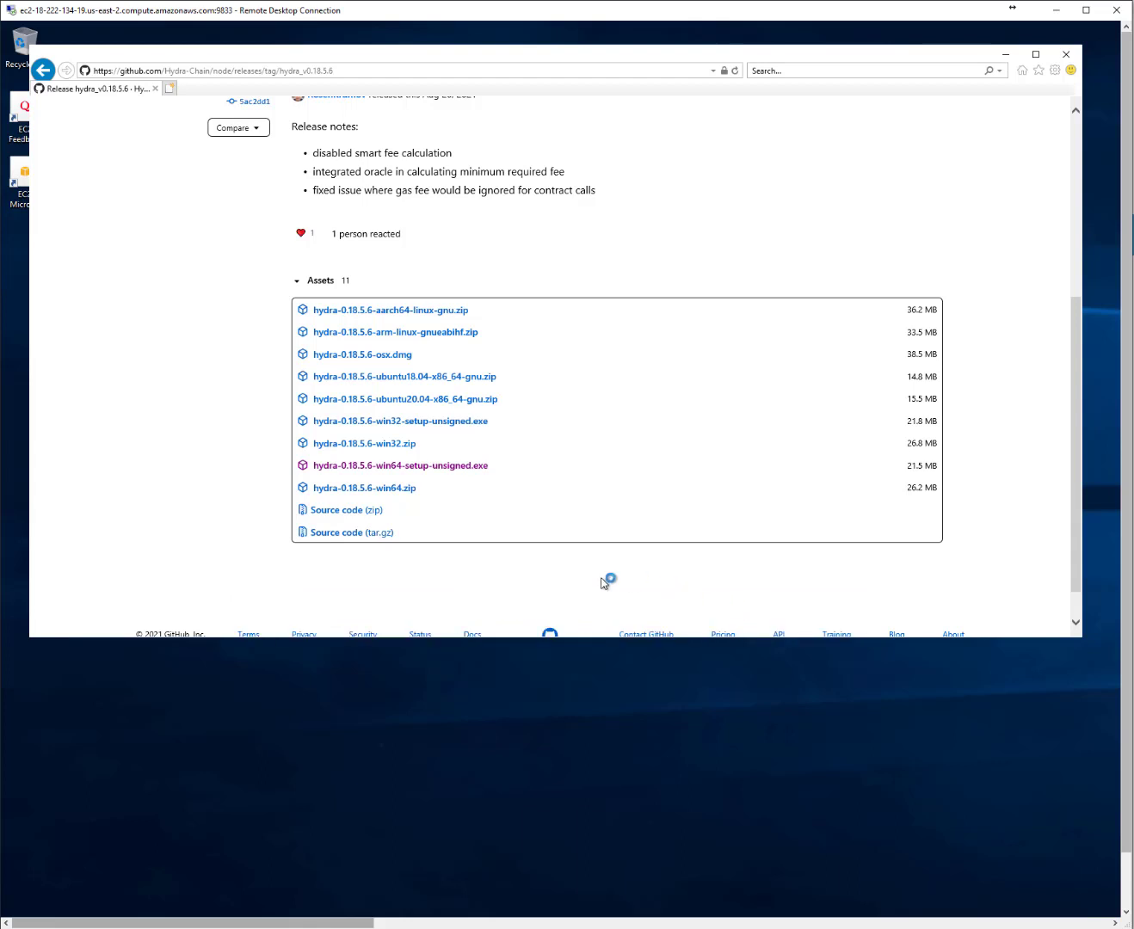
{"action": "left_click", "coordinate": [1004, 54]}
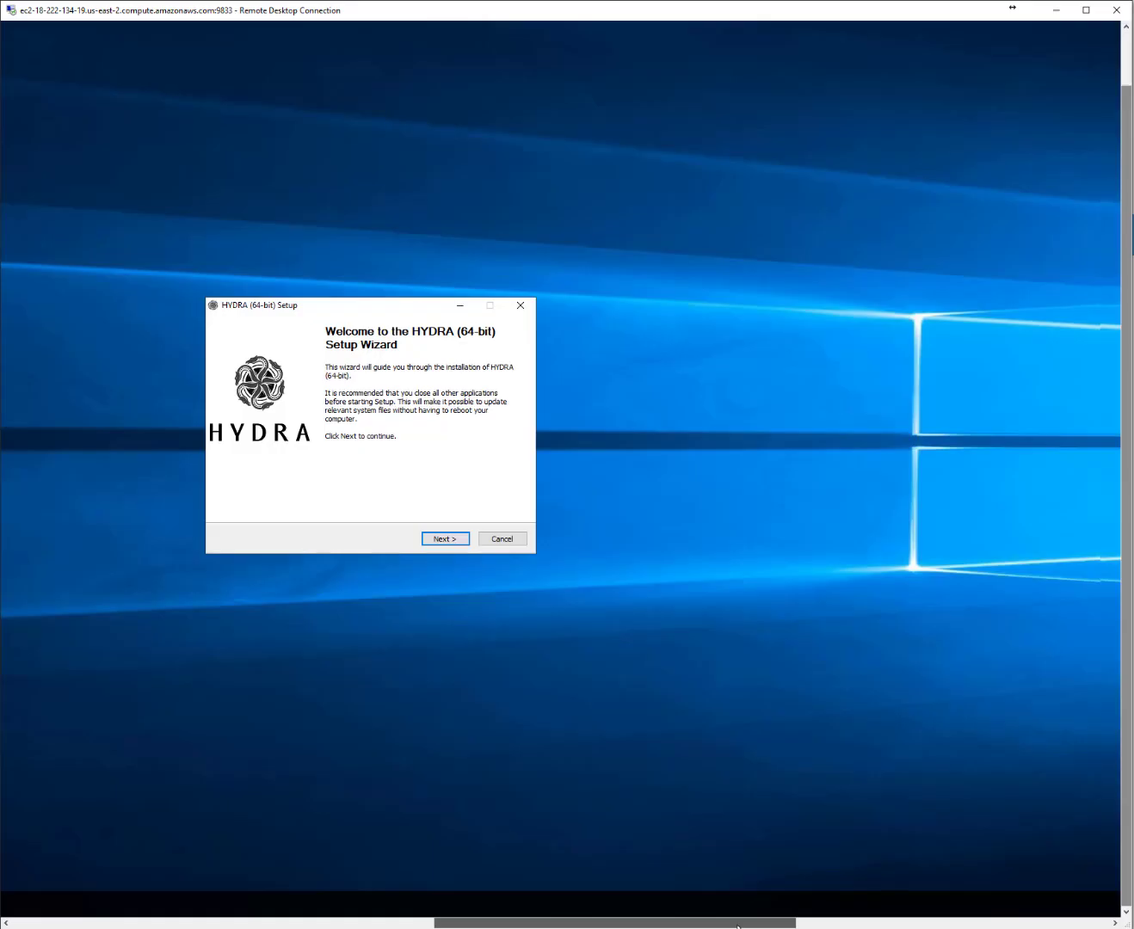
- Install HYDRA (64-bit) into the default C:\Program Files\HYDRA folder and launch the wallet
{"action": "left_click_drag", "start_coordinate": [735, 924], "coordinate": [689, 924]}
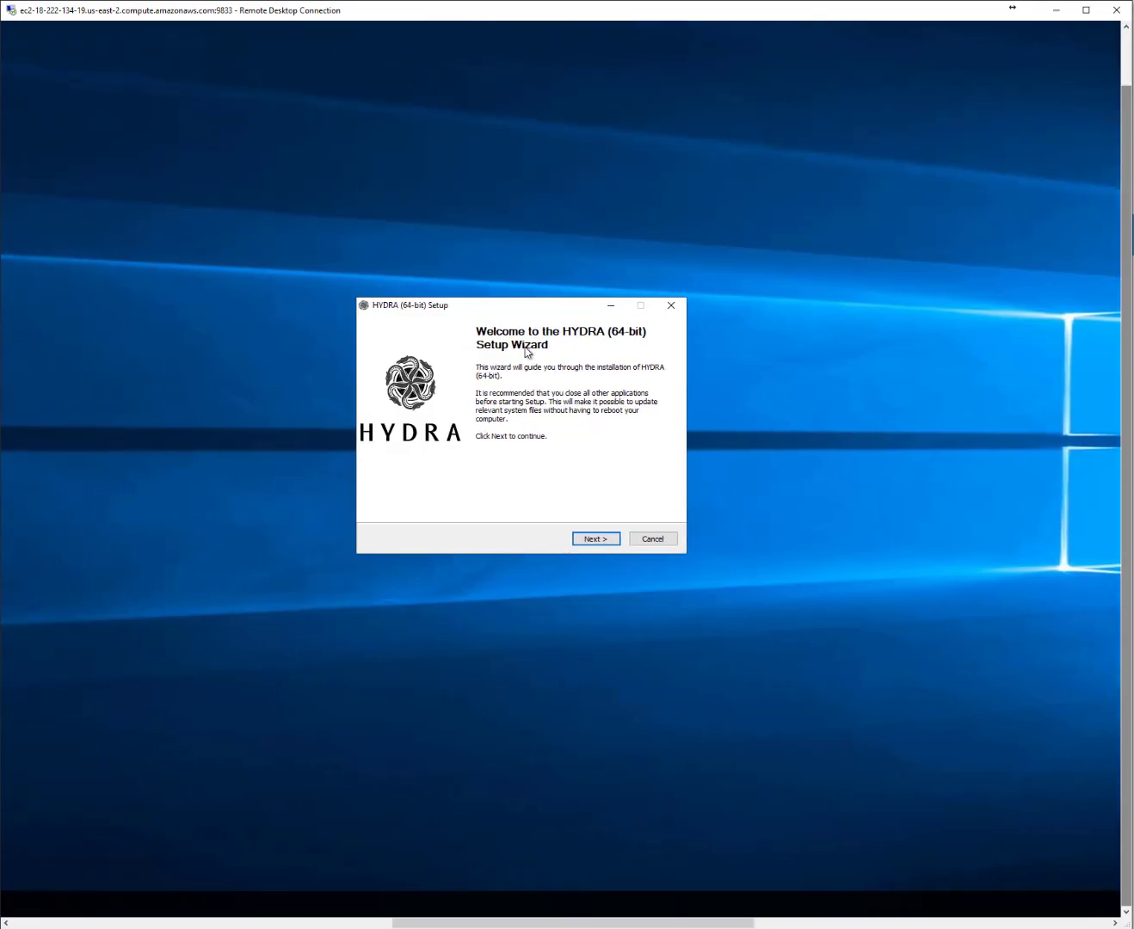
{"action": "left_click", "coordinate": [592, 539]}
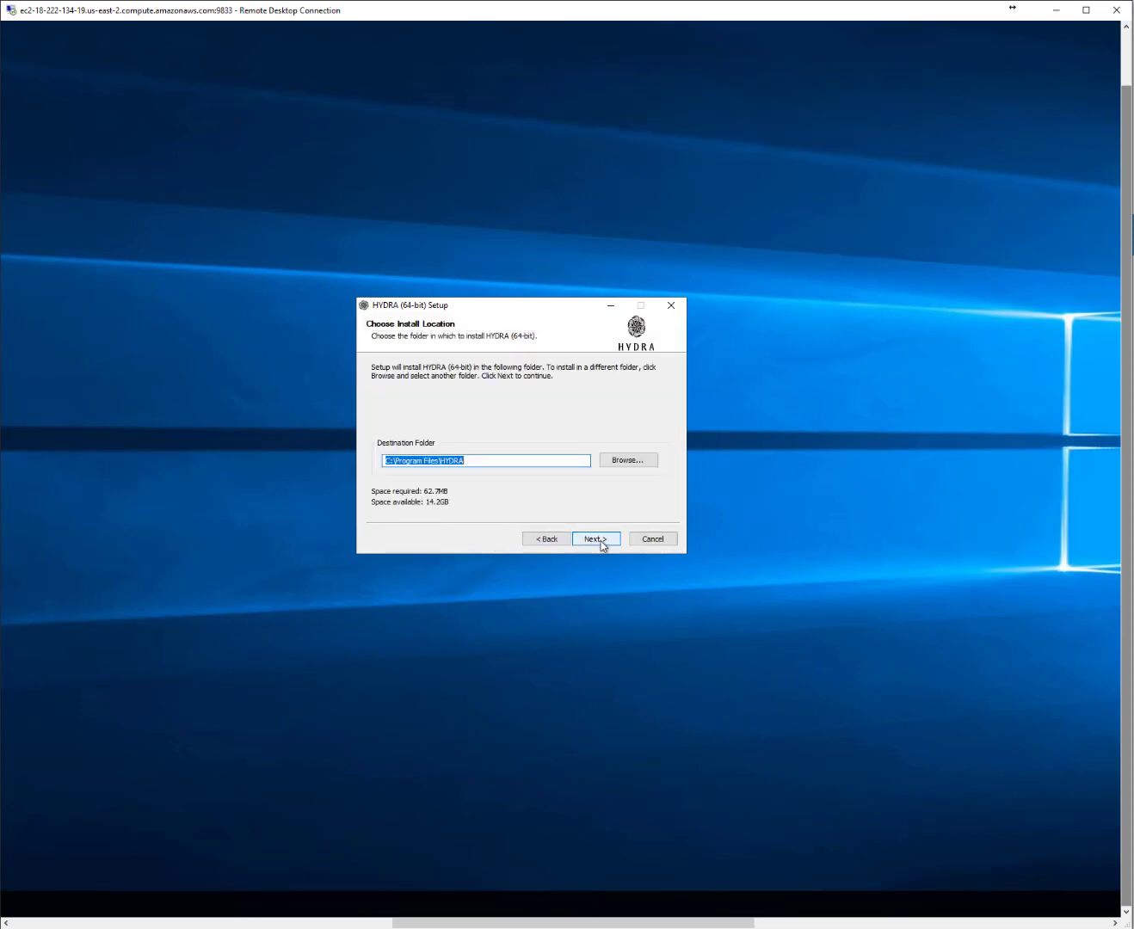
{"action": "left_click", "coordinate": [599, 541]}
{"action": "left_click", "coordinate": [601, 543]}
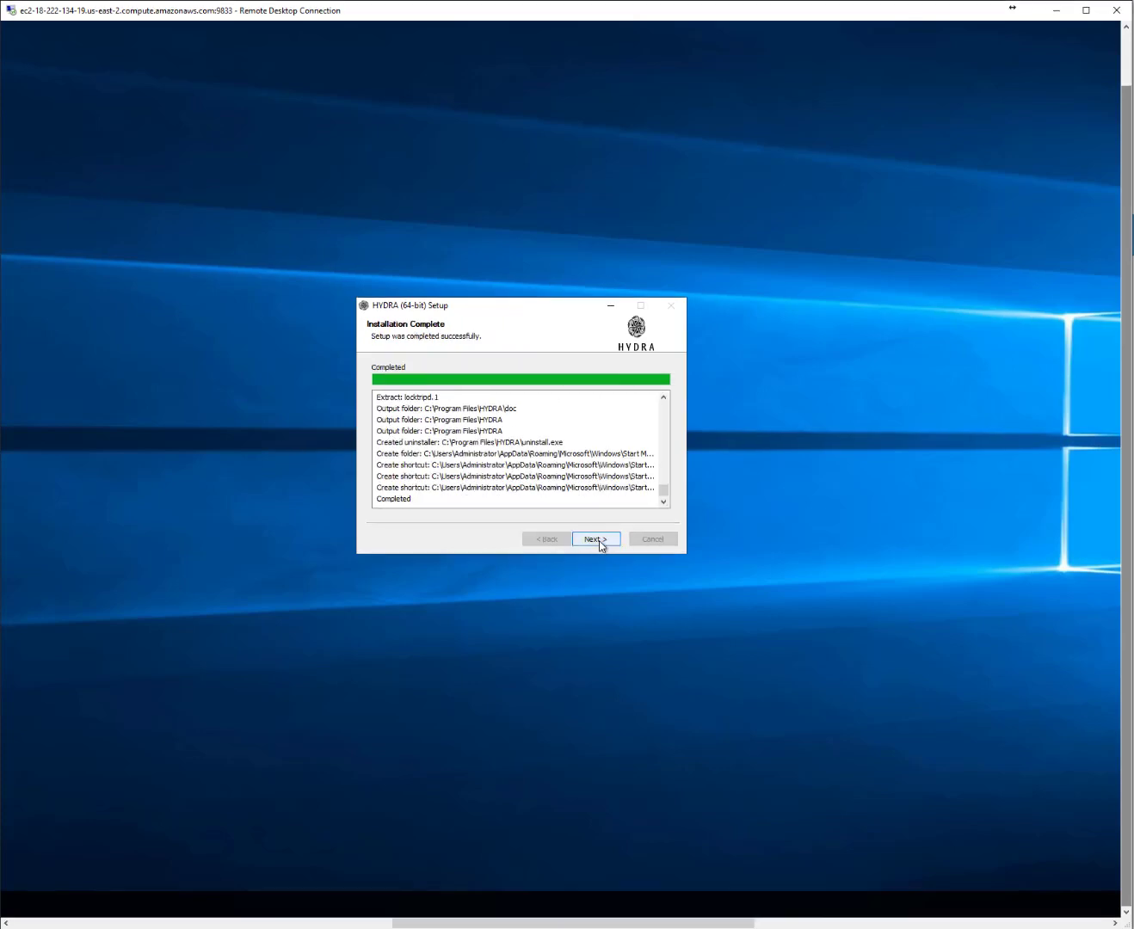
{"action": "left_click", "coordinate": [600, 541]}
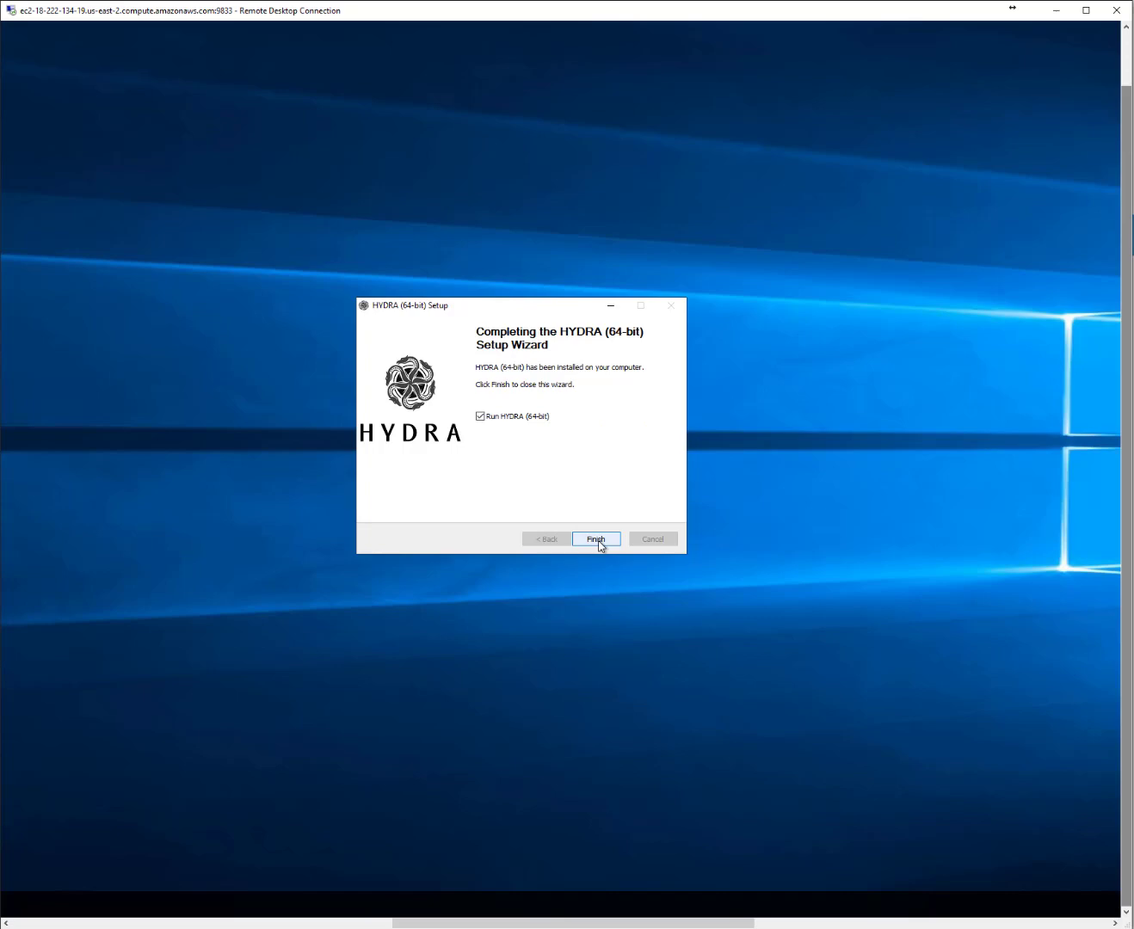
{"action": "left_click", "coordinate": [598, 539]}
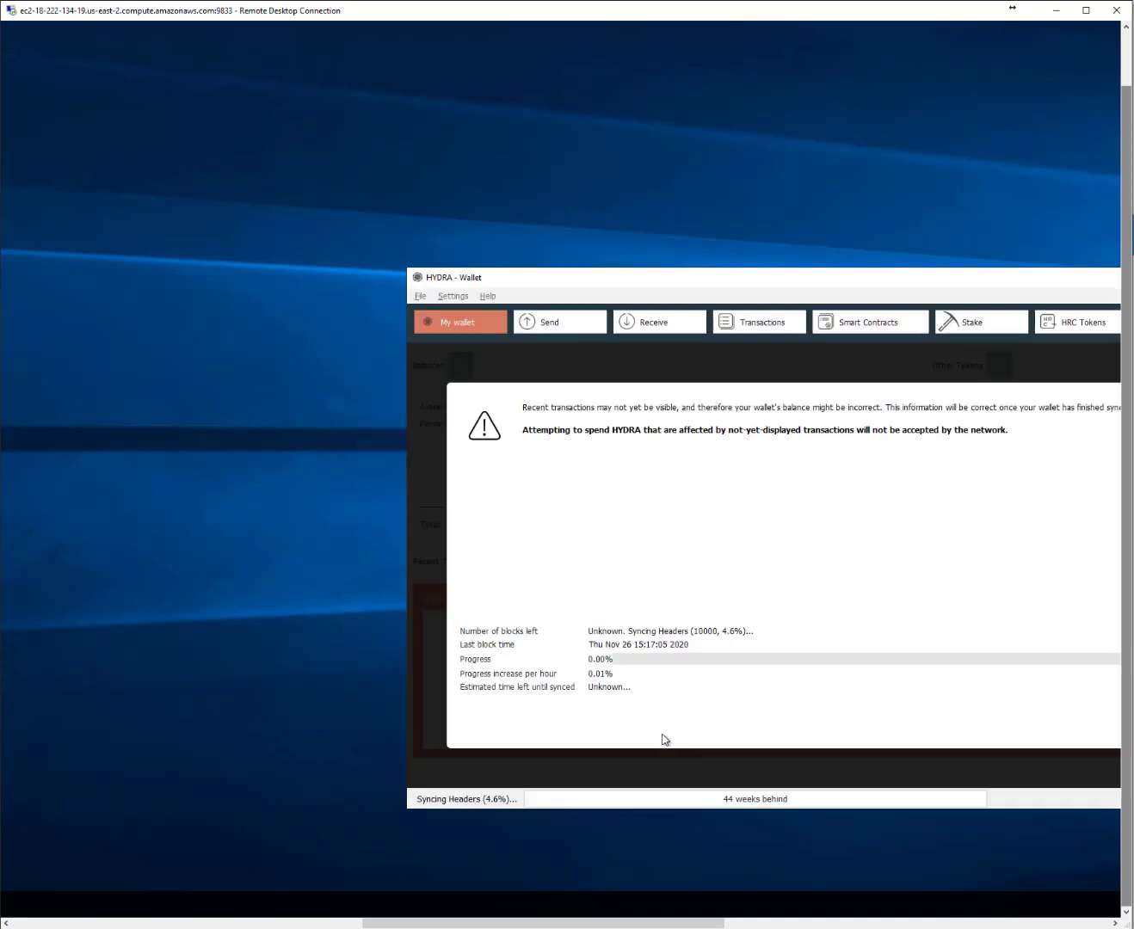
- View the Receive page, then the Stake page showing 0.00000000 HYDRA staked
{"action": "left_click_drag", "start_coordinate": [588, 925], "coordinate": [704, 926]}
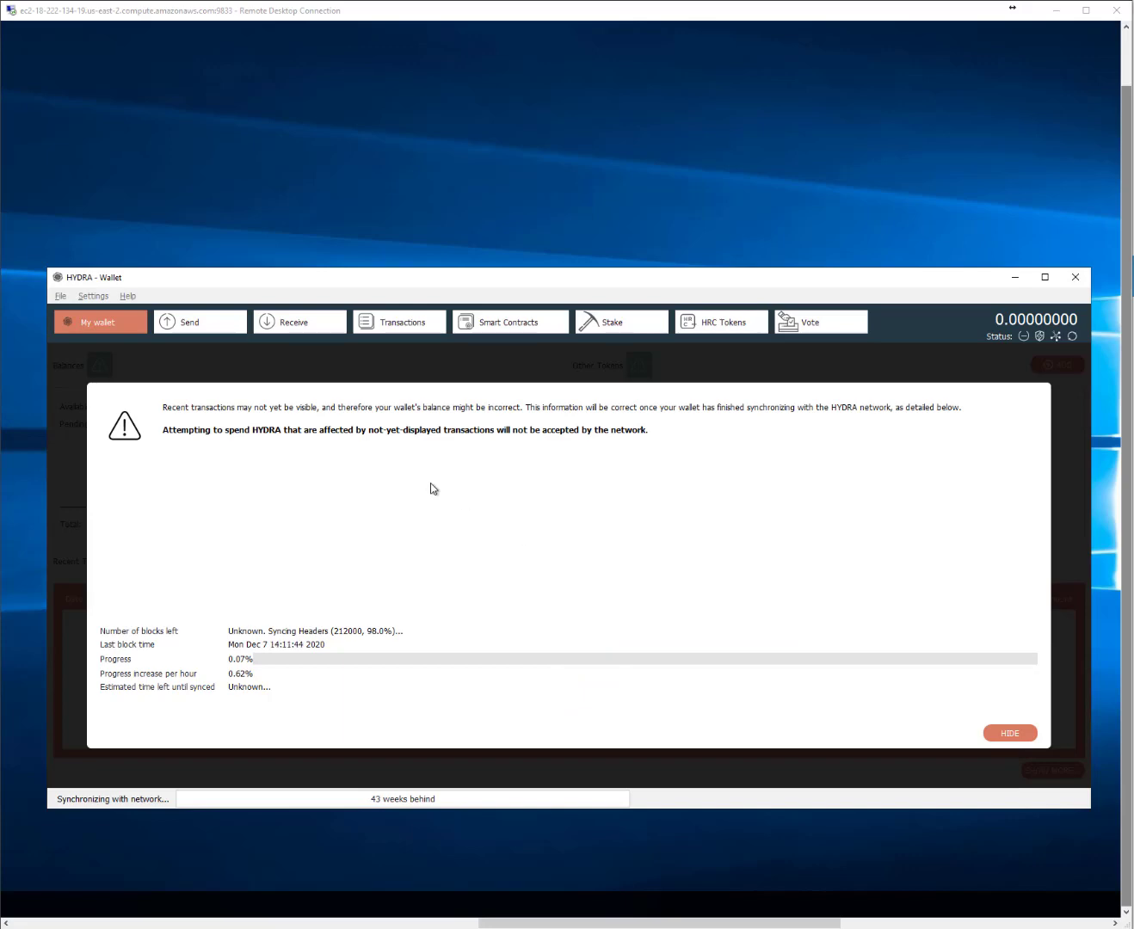
{"action": "left_click", "coordinate": [297, 330]}
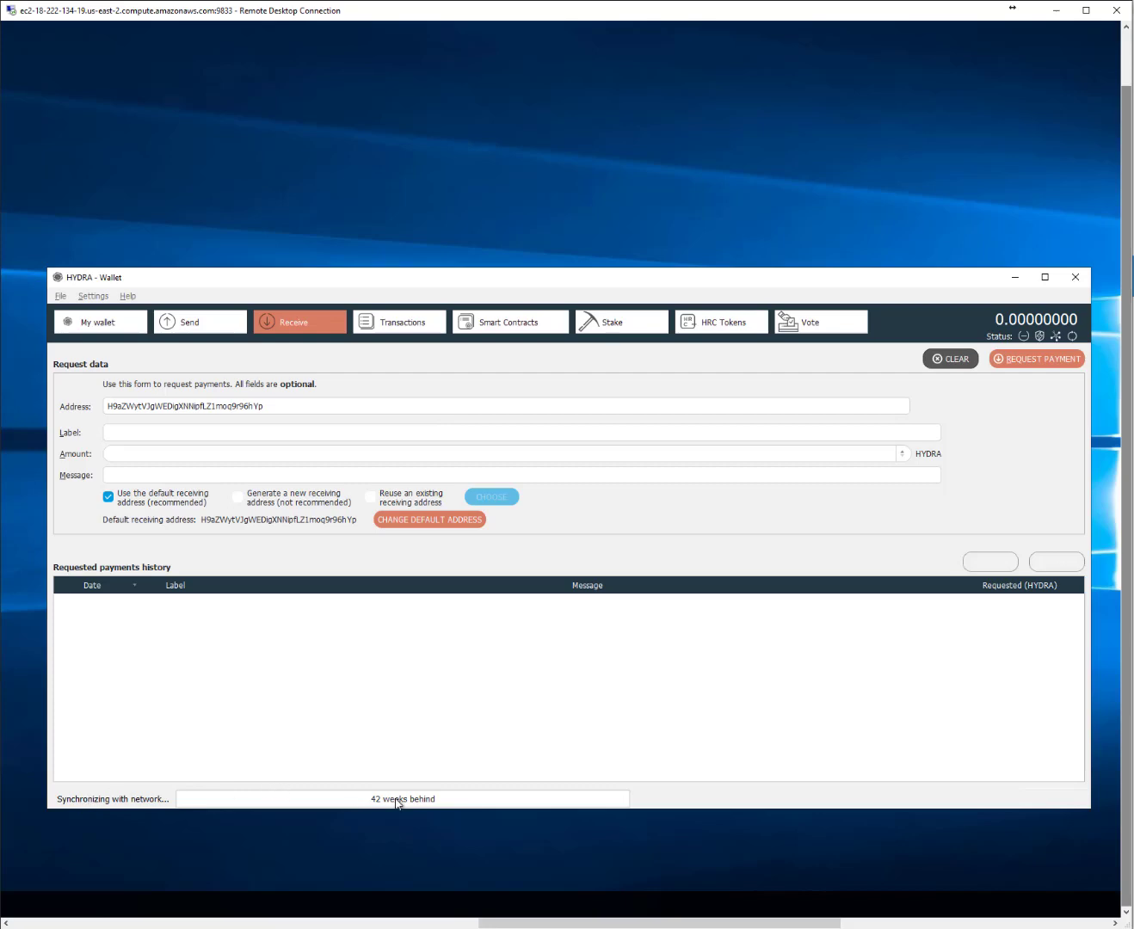
{"action": "left_click", "coordinate": [625, 320]}
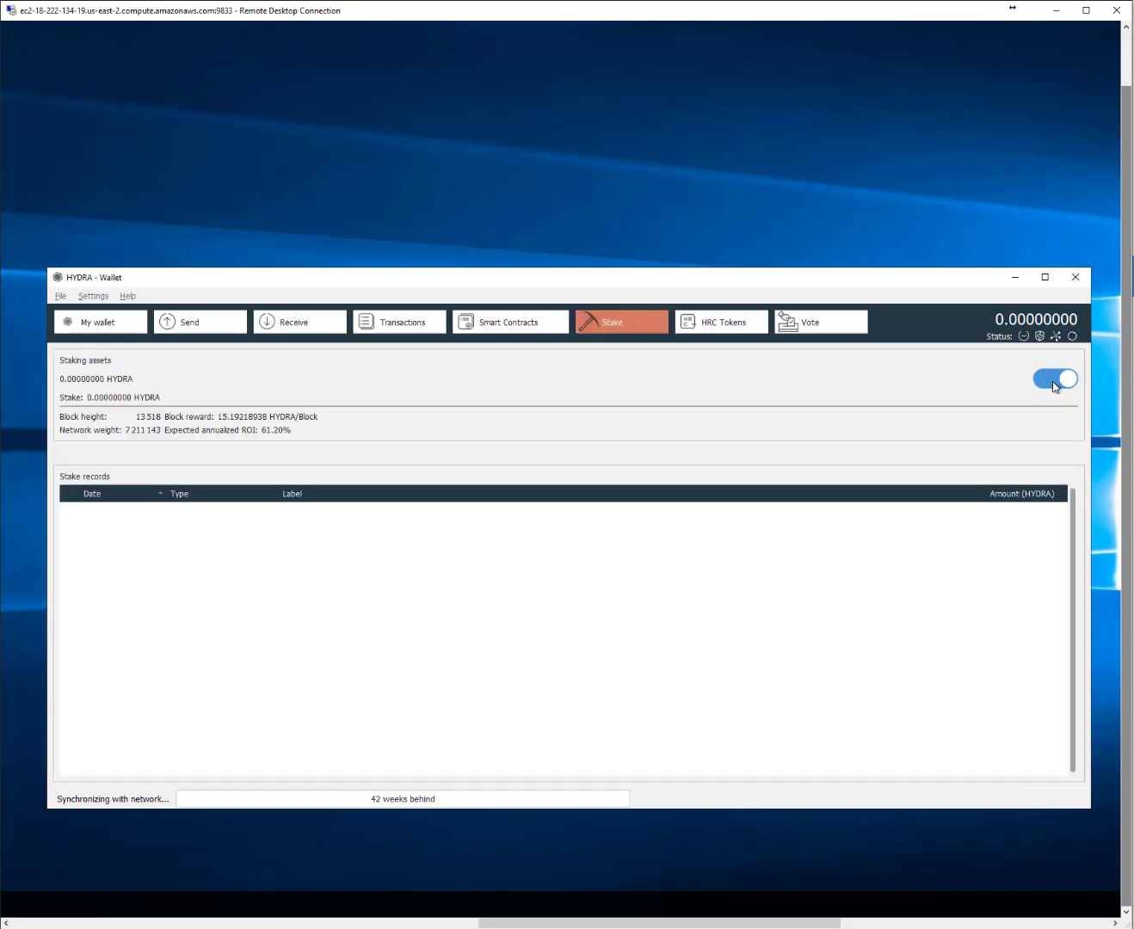
{"action": "left_click", "coordinate": [60, 296]}
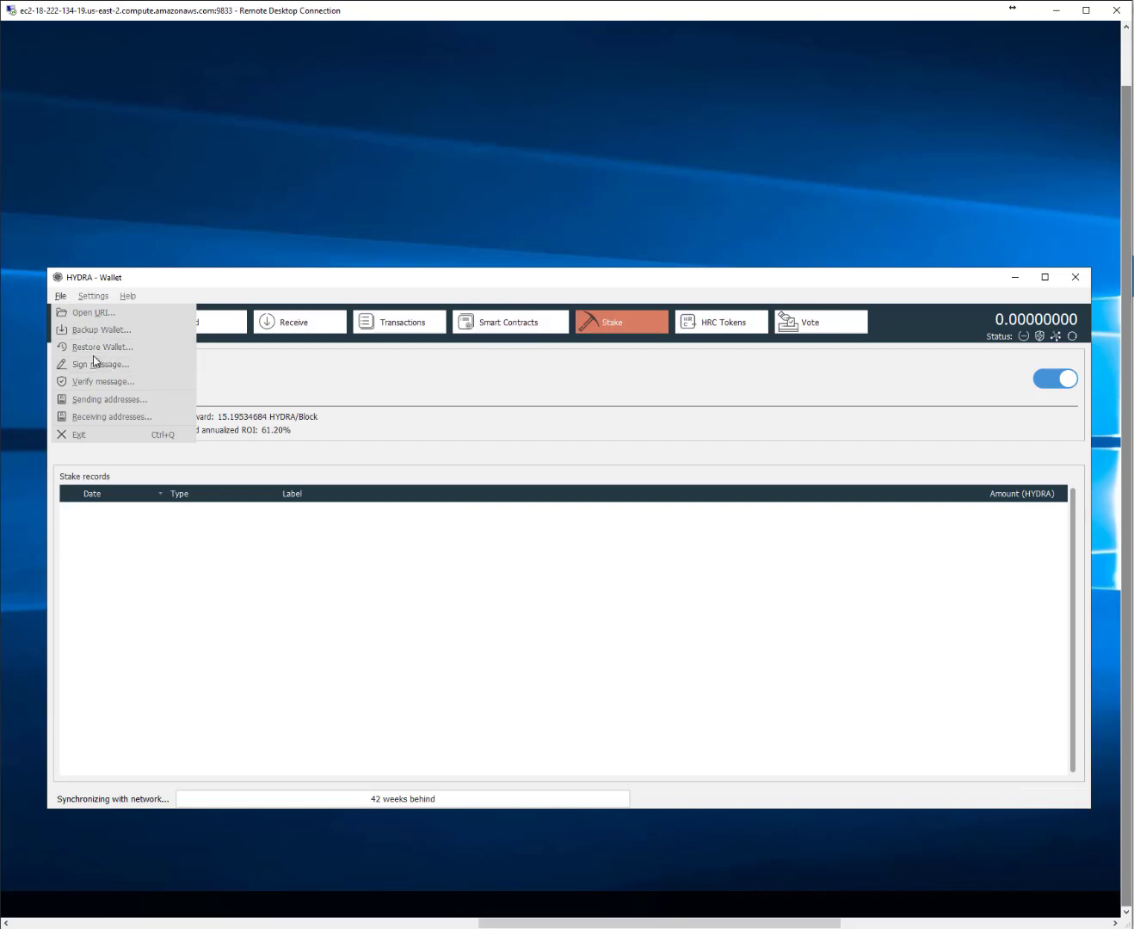
- Choose Settings > Encrypt Wallet... to bring up the new passphrase dialog
{"action": "left_click", "coordinate": [95, 298]}
{"action": "left_click", "coordinate": [94, 297]}
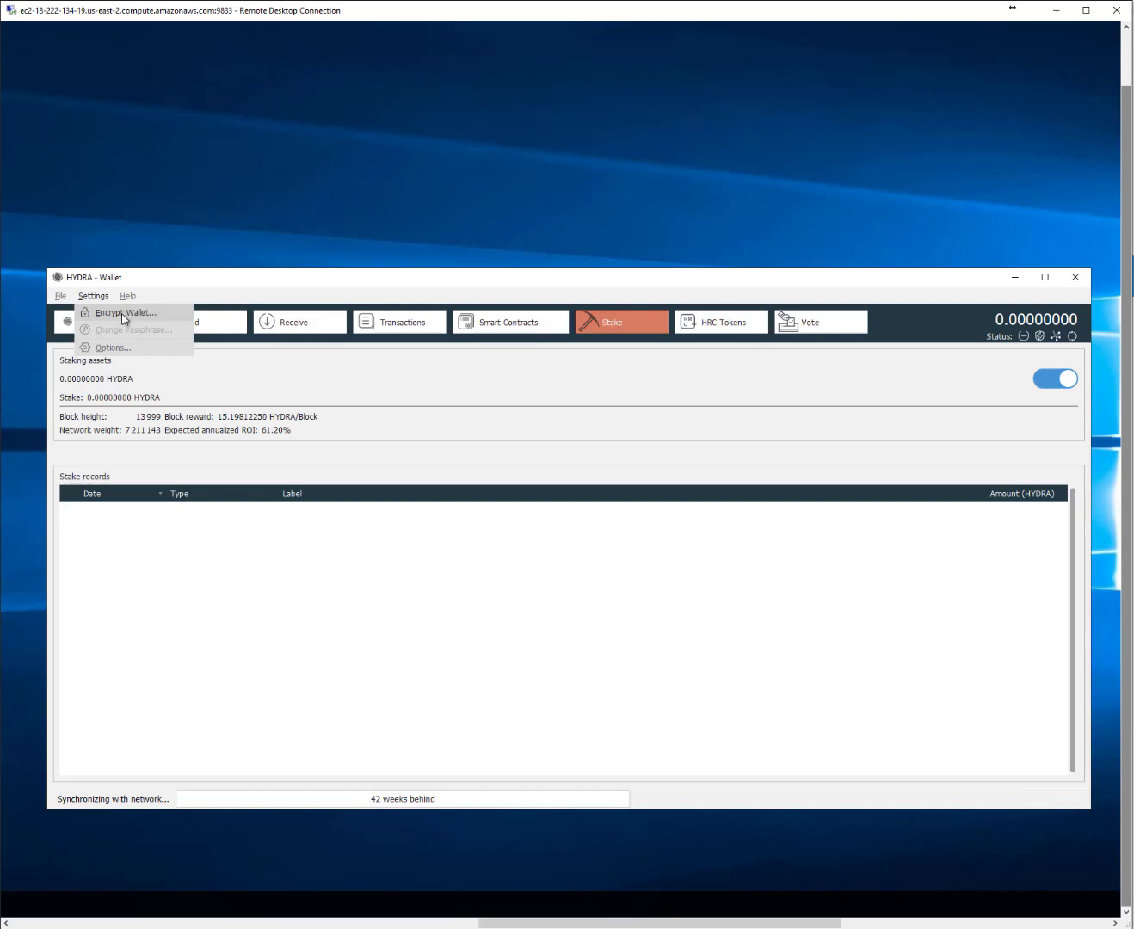
{"action": "left_click", "coordinate": [123, 315]}
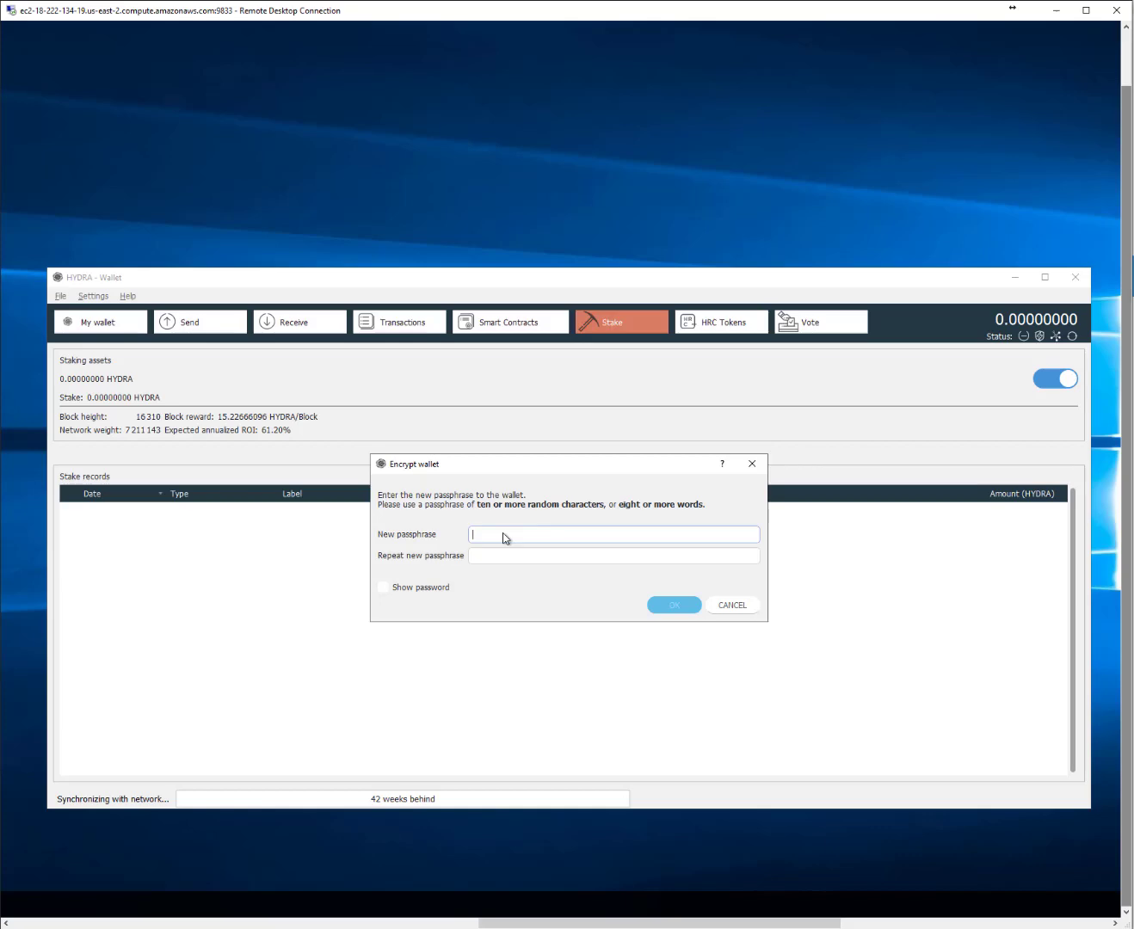
- Encrypt the wallet with a new passphrase entered twice, confirm, and let HYDRA shut down
{"action": "type", "text": "•••••••••••••••••••••••••••••••••••••••"}
{"action": "key", "text": "Tab"}
{"action": "type", "text": "•••••••••••••••••••••••••••"}
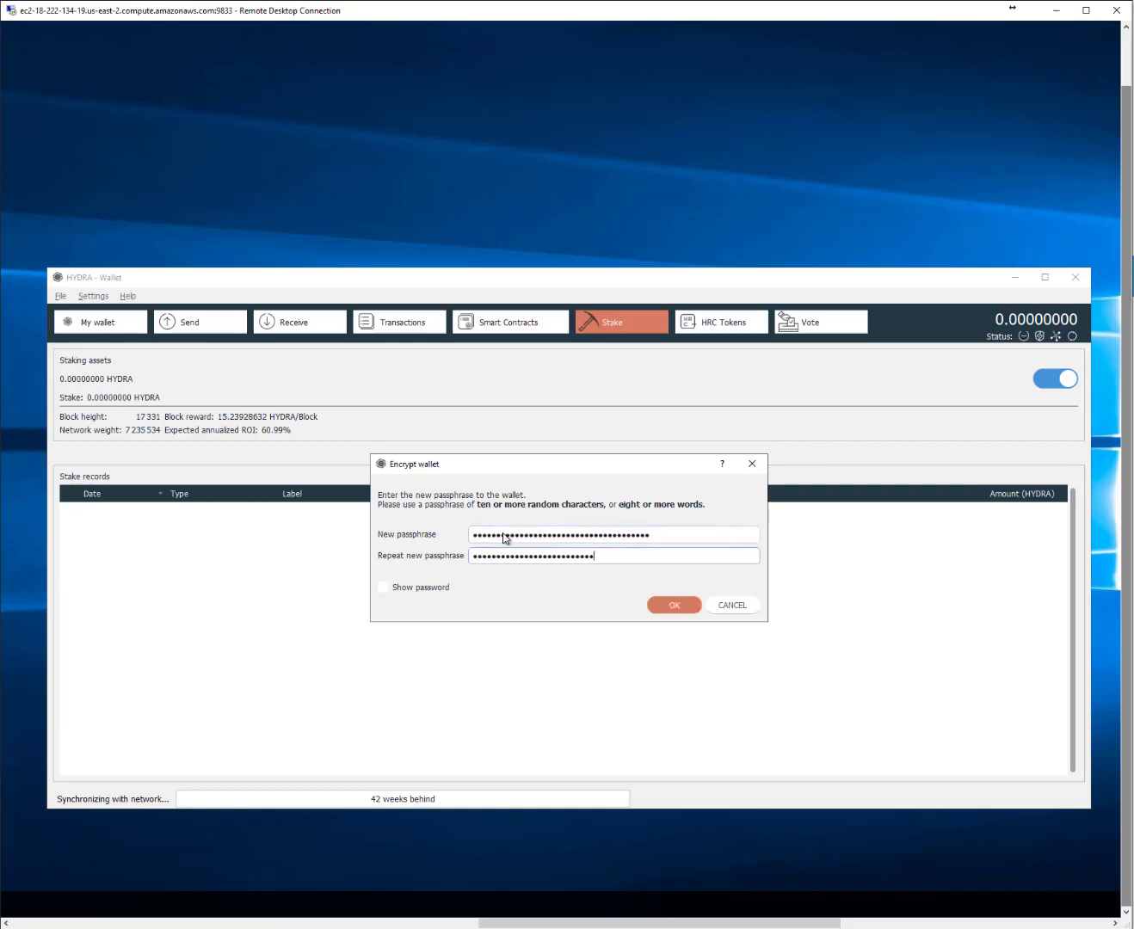
{"action": "type", "text": "•••••••••••"}
{"action": "left_click", "coordinate": [674, 606]}
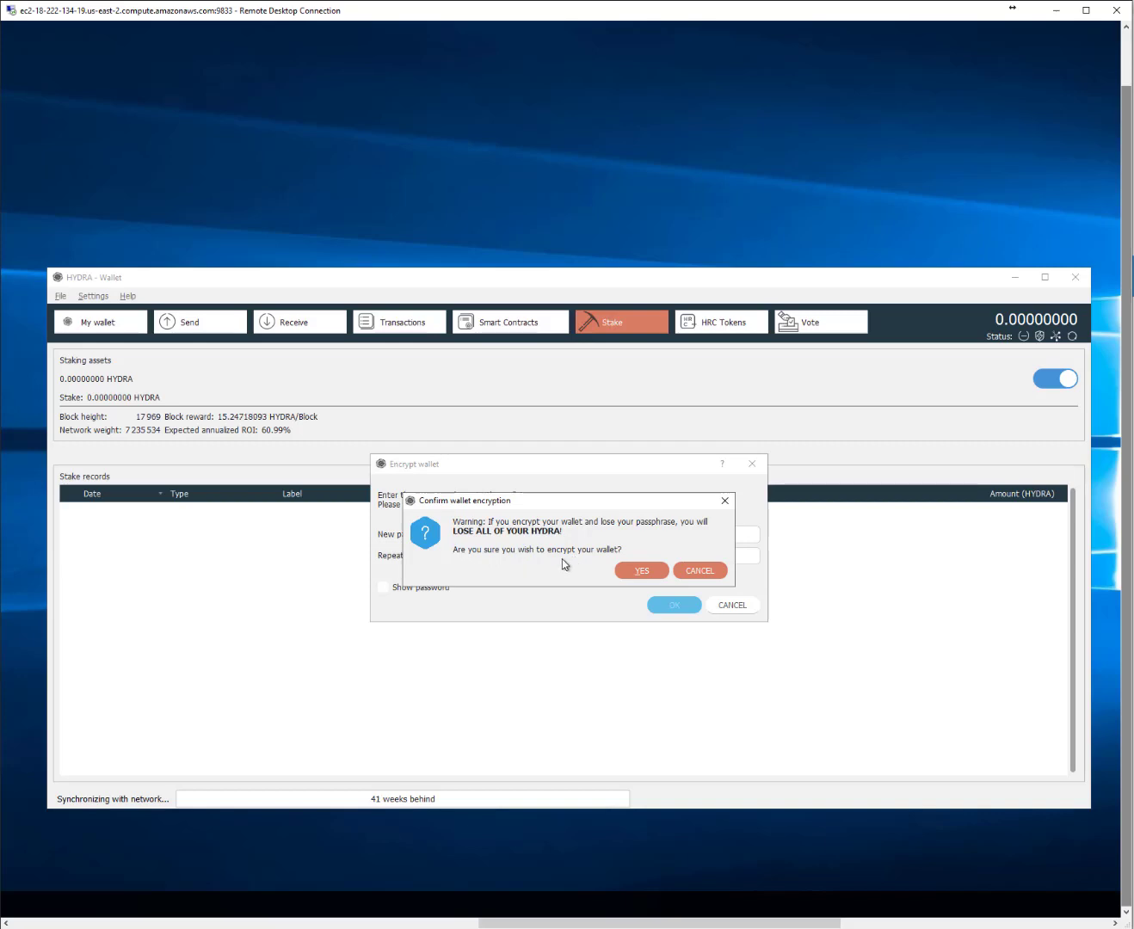
{"action": "left_click", "coordinate": [641, 573]}
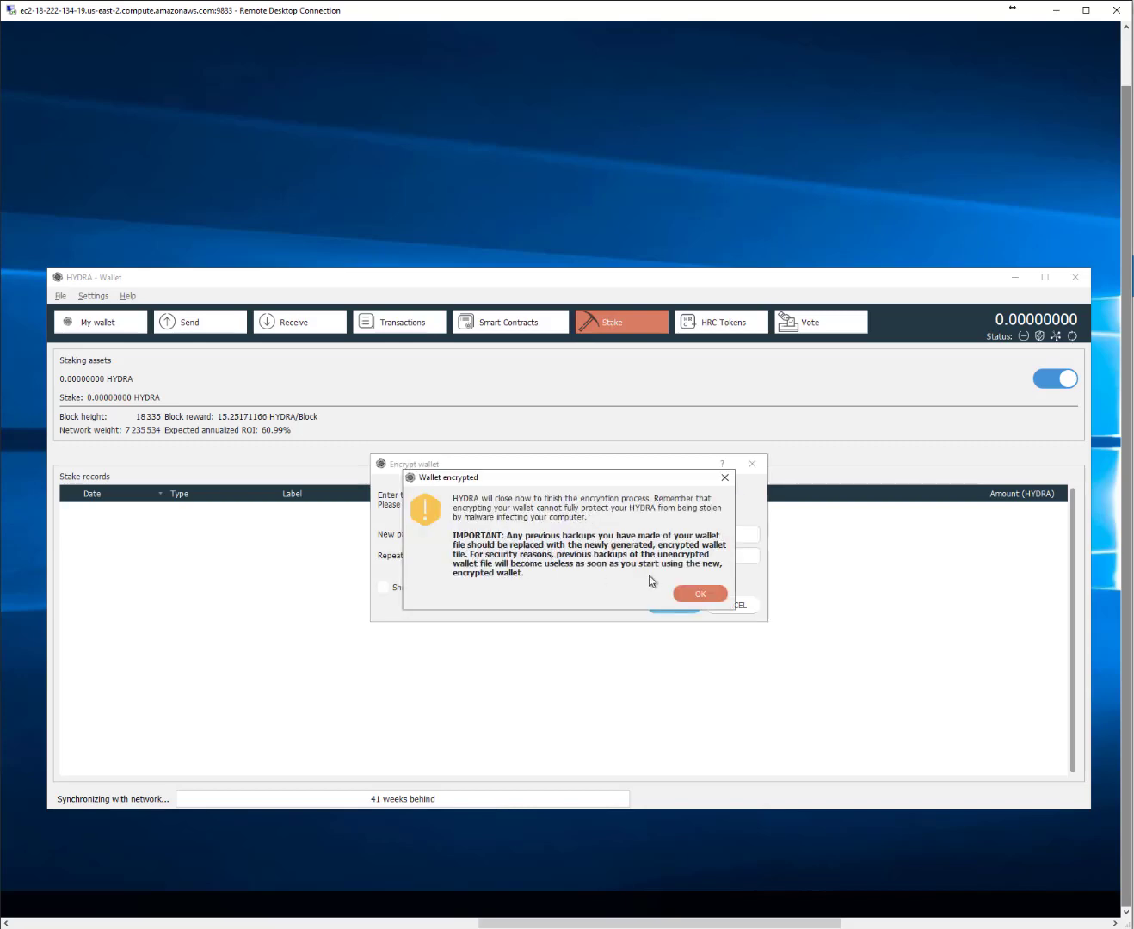
{"action": "left_click", "coordinate": [702, 596]}
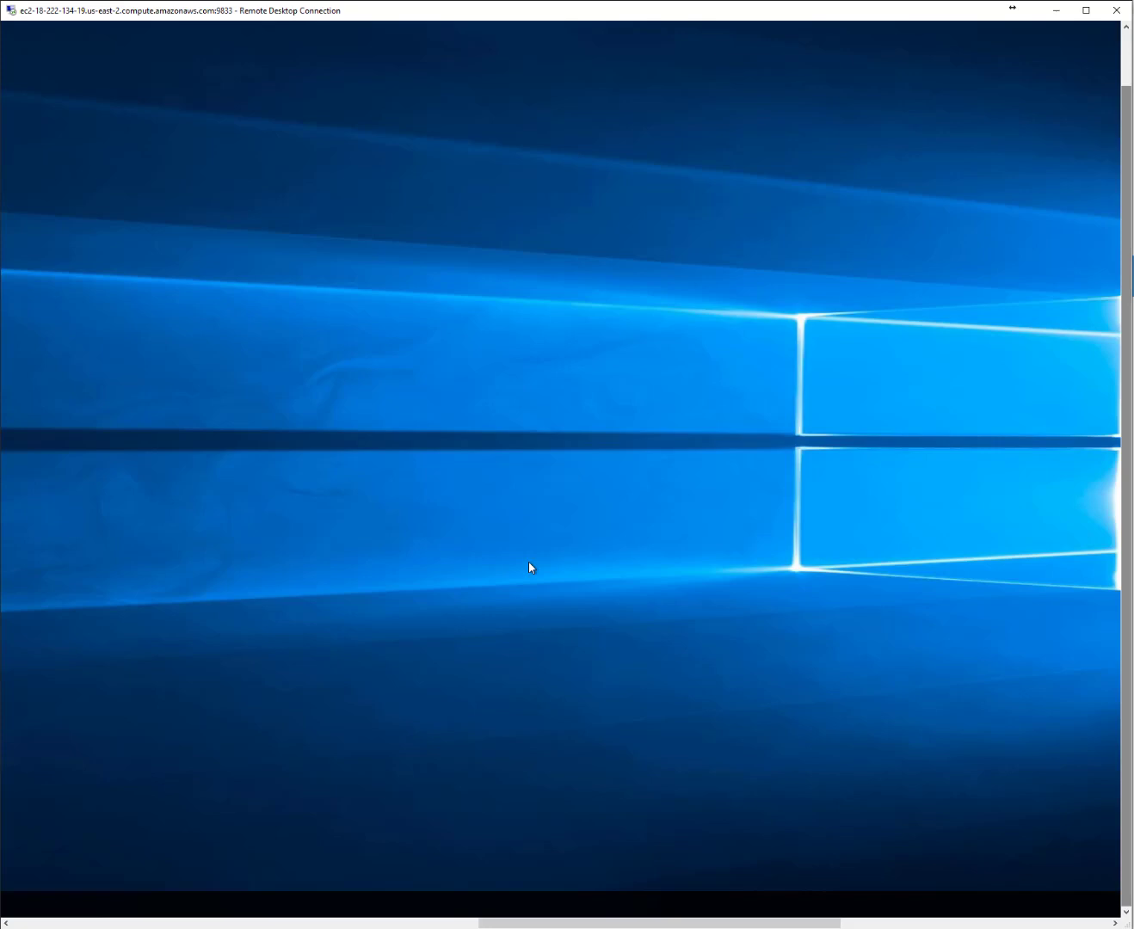
- Relaunch HYDRA (64-bit) from the Start menu, hide the sync notice, and show the Stake page
{"action": "left_click_drag", "start_coordinate": [514, 924], "coordinate": [46, 925]}
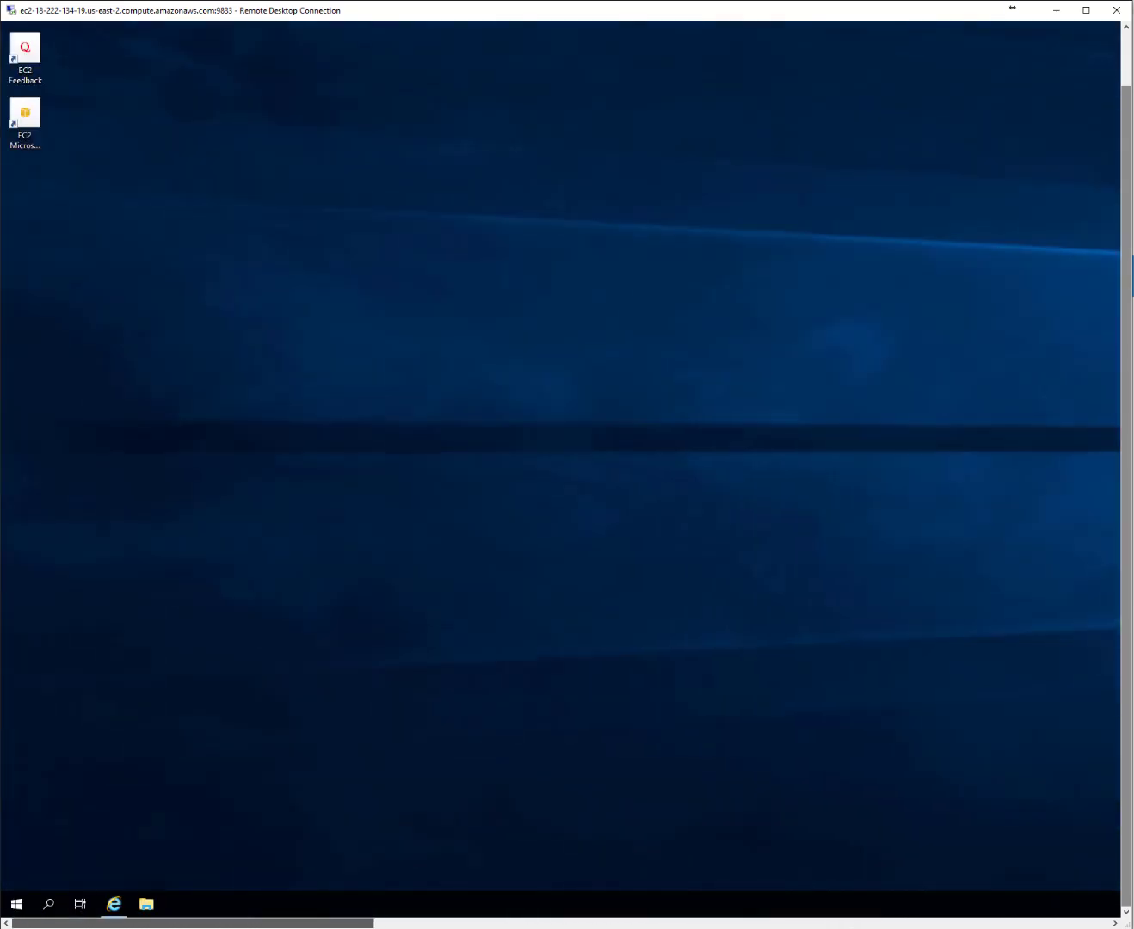
{"action": "left_click", "coordinate": [16, 910]}
{"action": "left_click", "coordinate": [109, 673]}
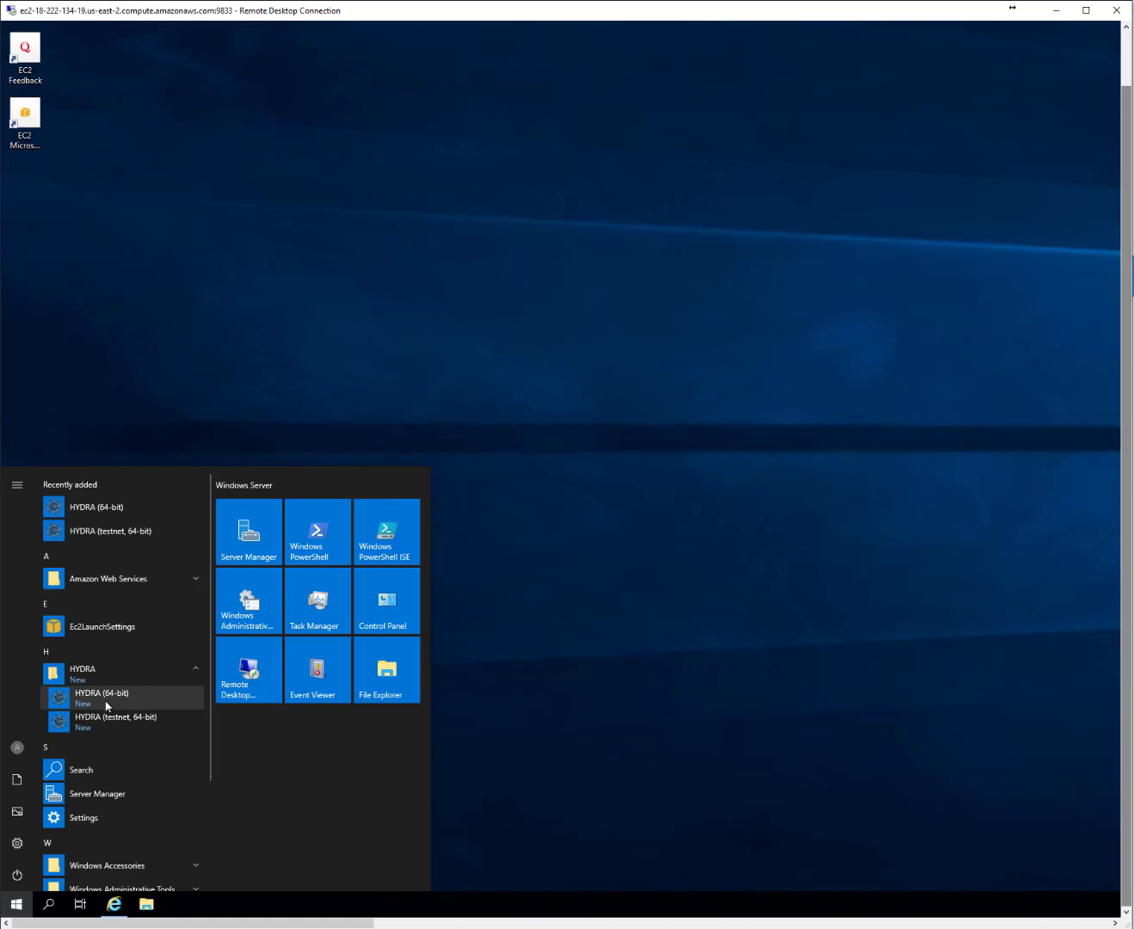
{"action": "left_click", "coordinate": [108, 704]}
{"action": "left_click_drag", "start_coordinate": [265, 923], "coordinate": [612, 920]}
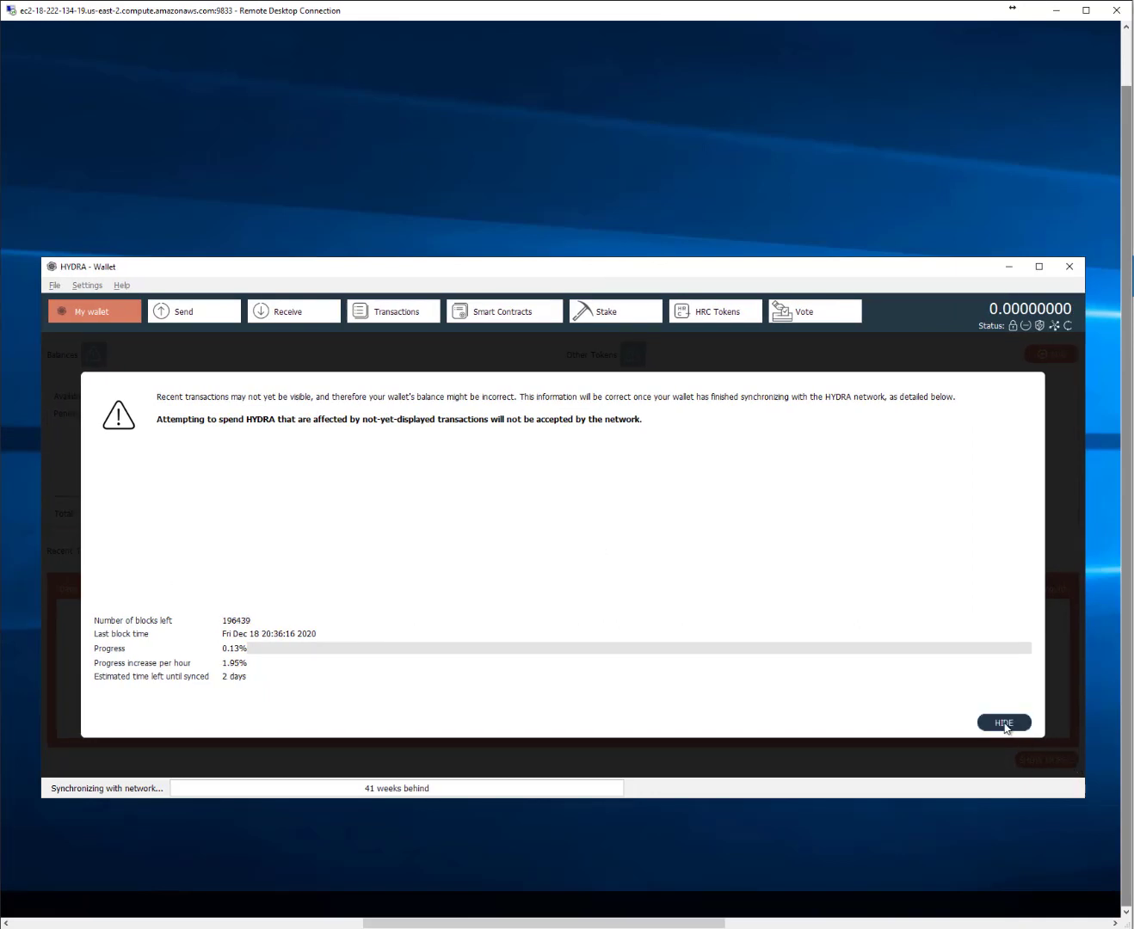
{"action": "left_click", "coordinate": [1003, 723]}
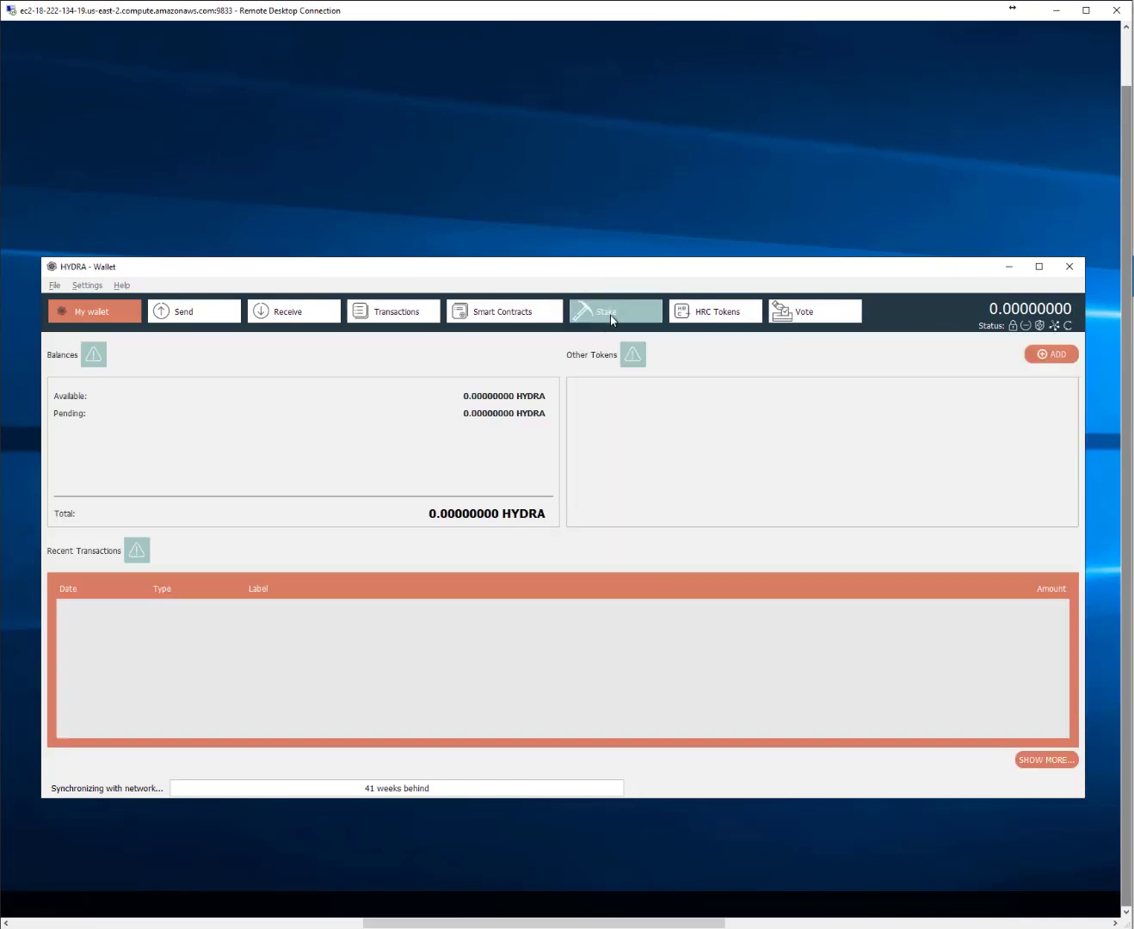
{"action": "left_click", "coordinate": [612, 318]}
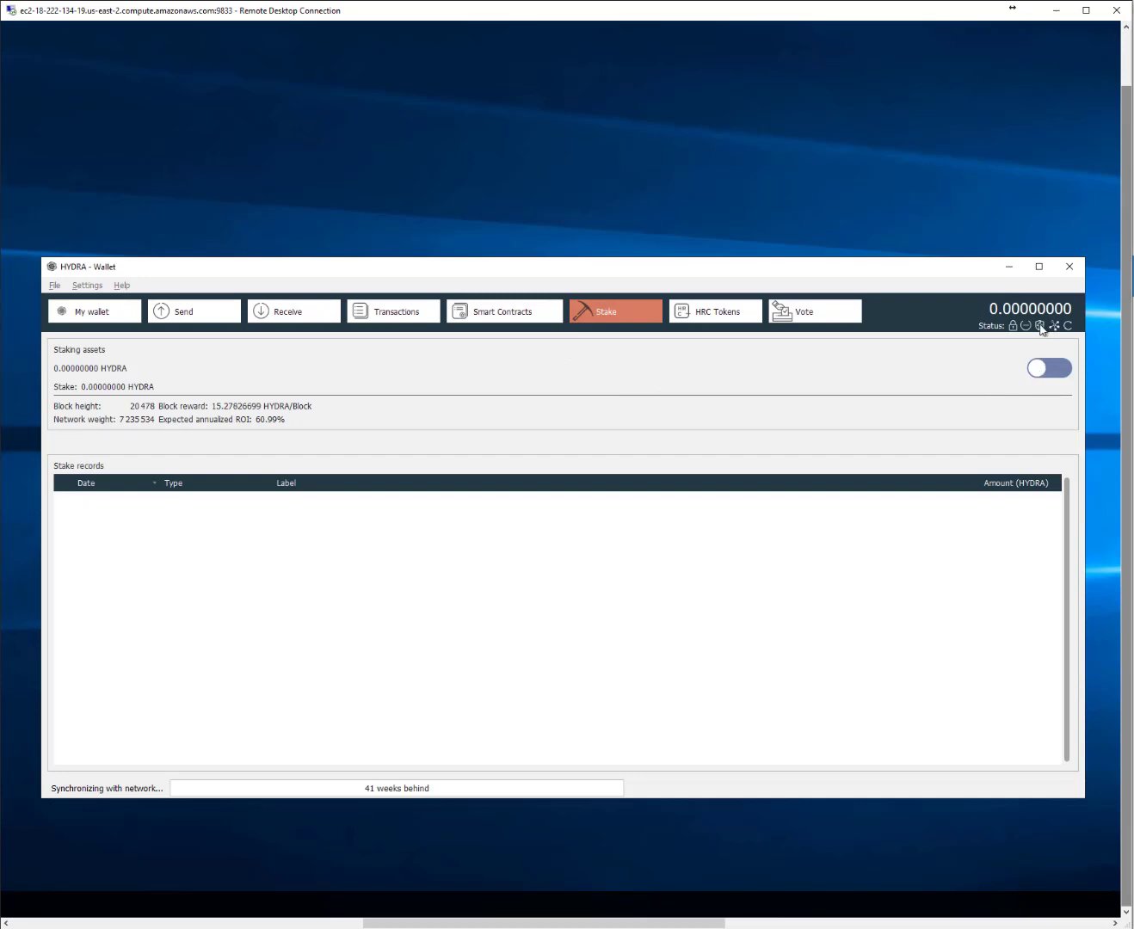
- Unlock the wallet for staking only with its passphrase, retrying after an incorrect entry
{"action": "left_click", "coordinate": [57, 287]}
{"action": "mouse_move", "coordinate": [82, 289]}
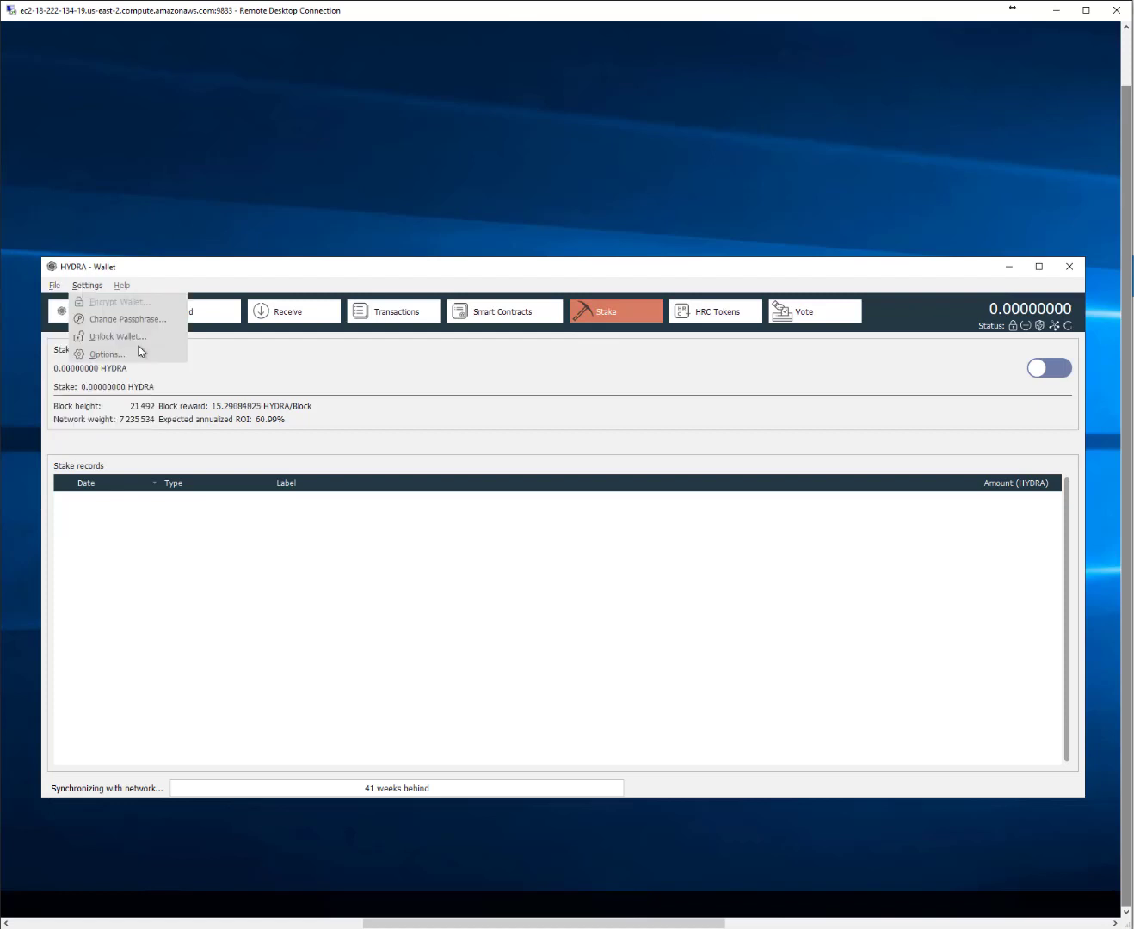
{"action": "left_click", "coordinate": [132, 338]}
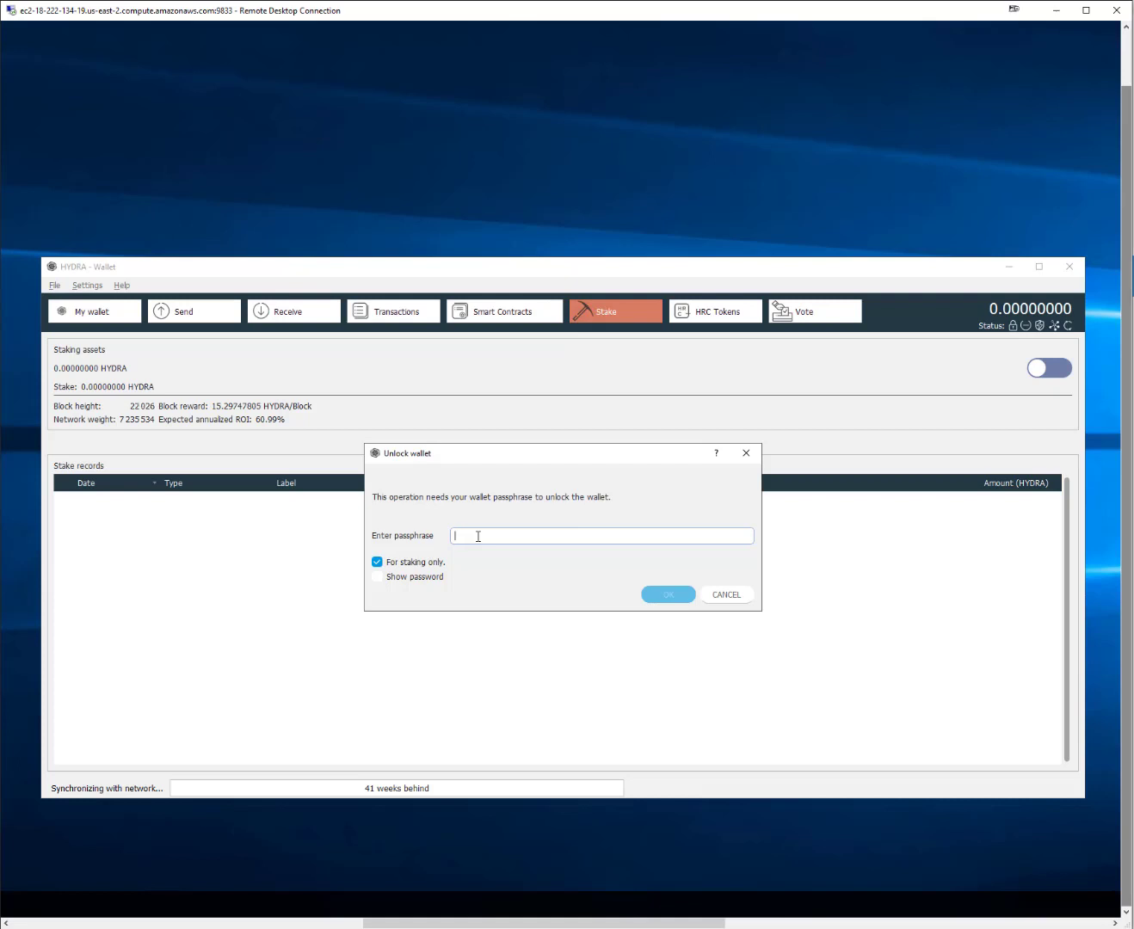
{"action": "type", "text": "••••••••••••••••••••••••••••••••••••"}
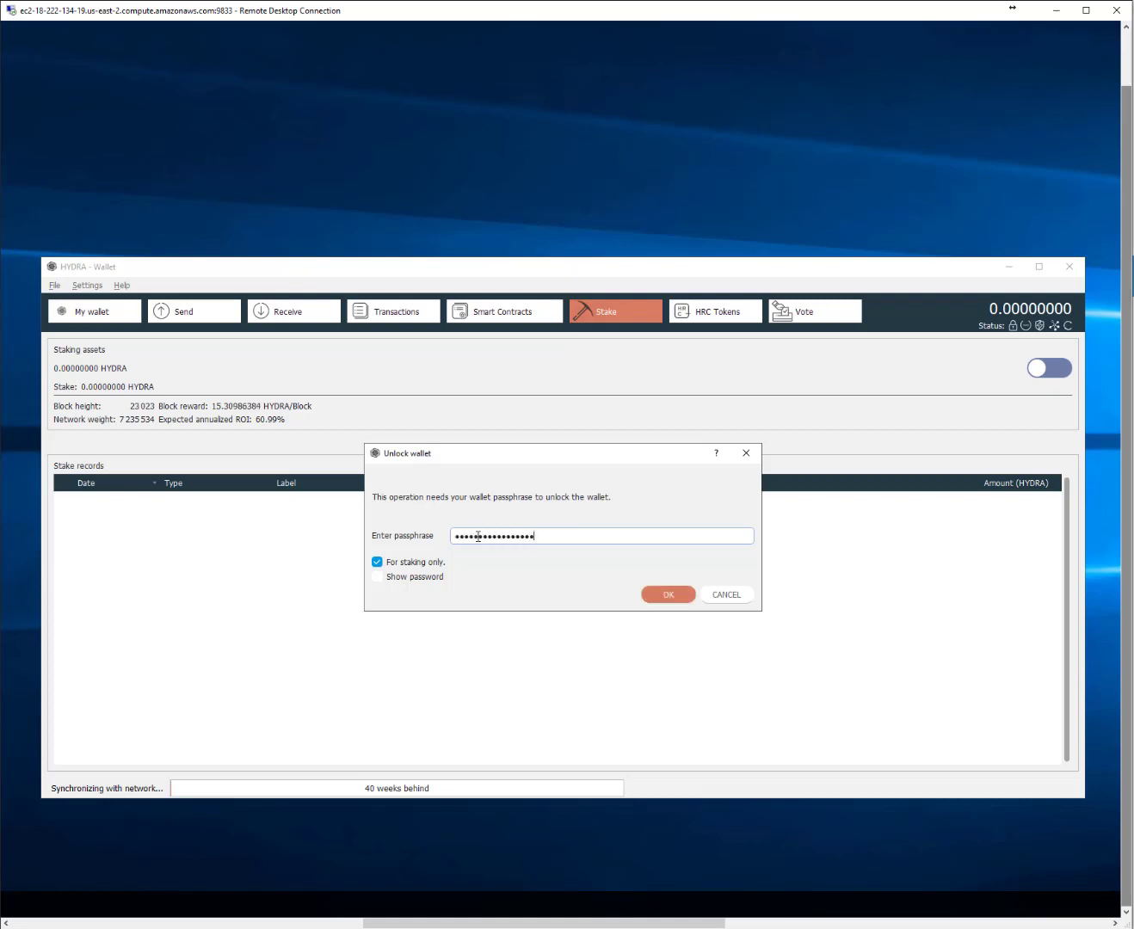
{"action": "left_click", "coordinate": [663, 597]}
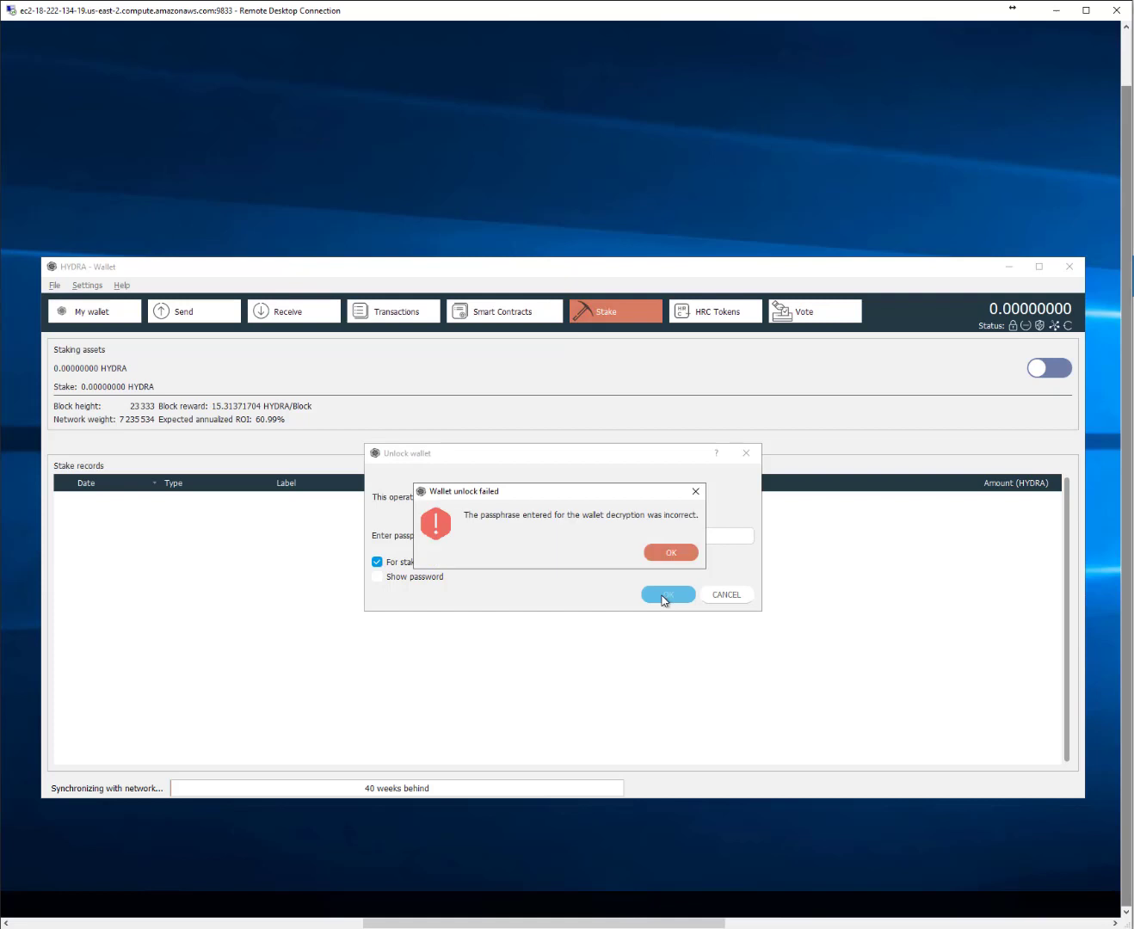
{"action": "left_click", "coordinate": [664, 554]}
{"action": "left_click", "coordinate": [547, 537]}
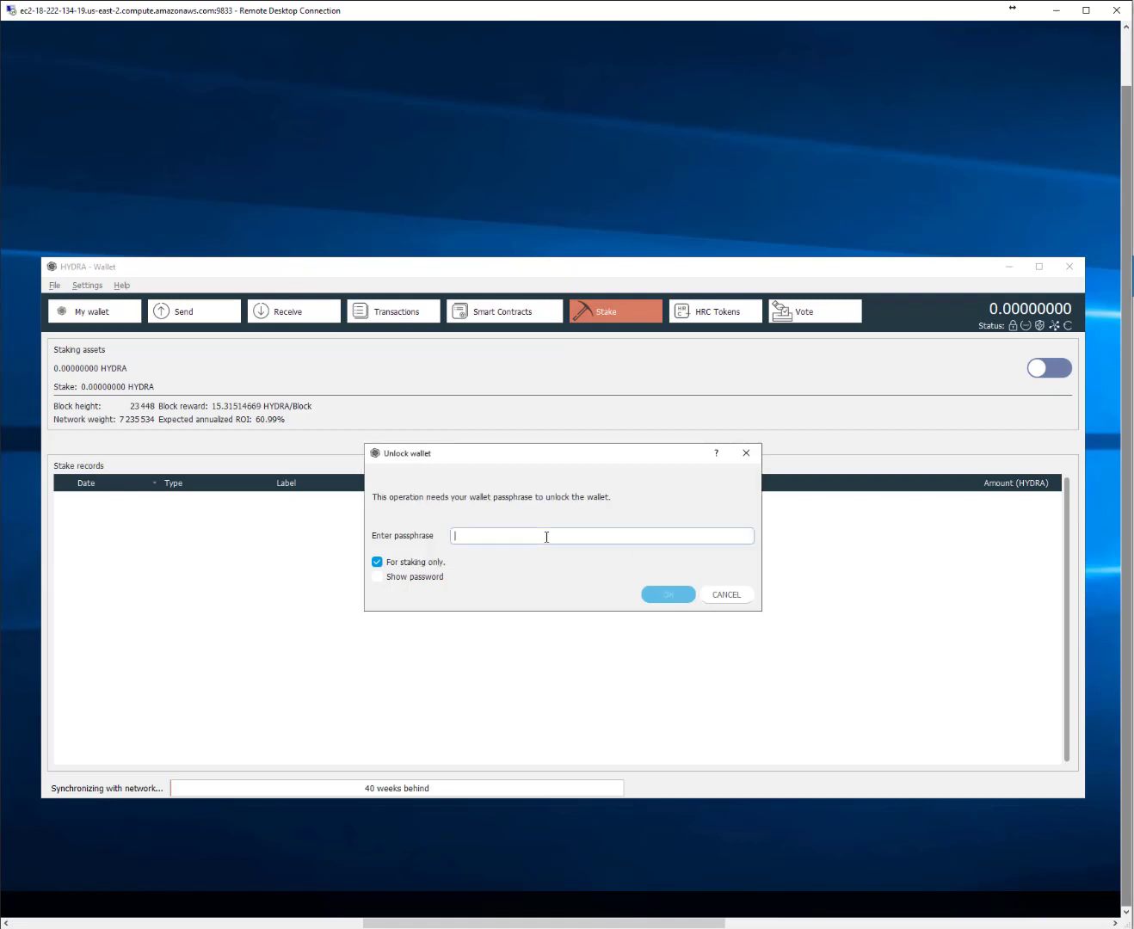
{"action": "type", "text": "•••••••••••••••••••••••"}
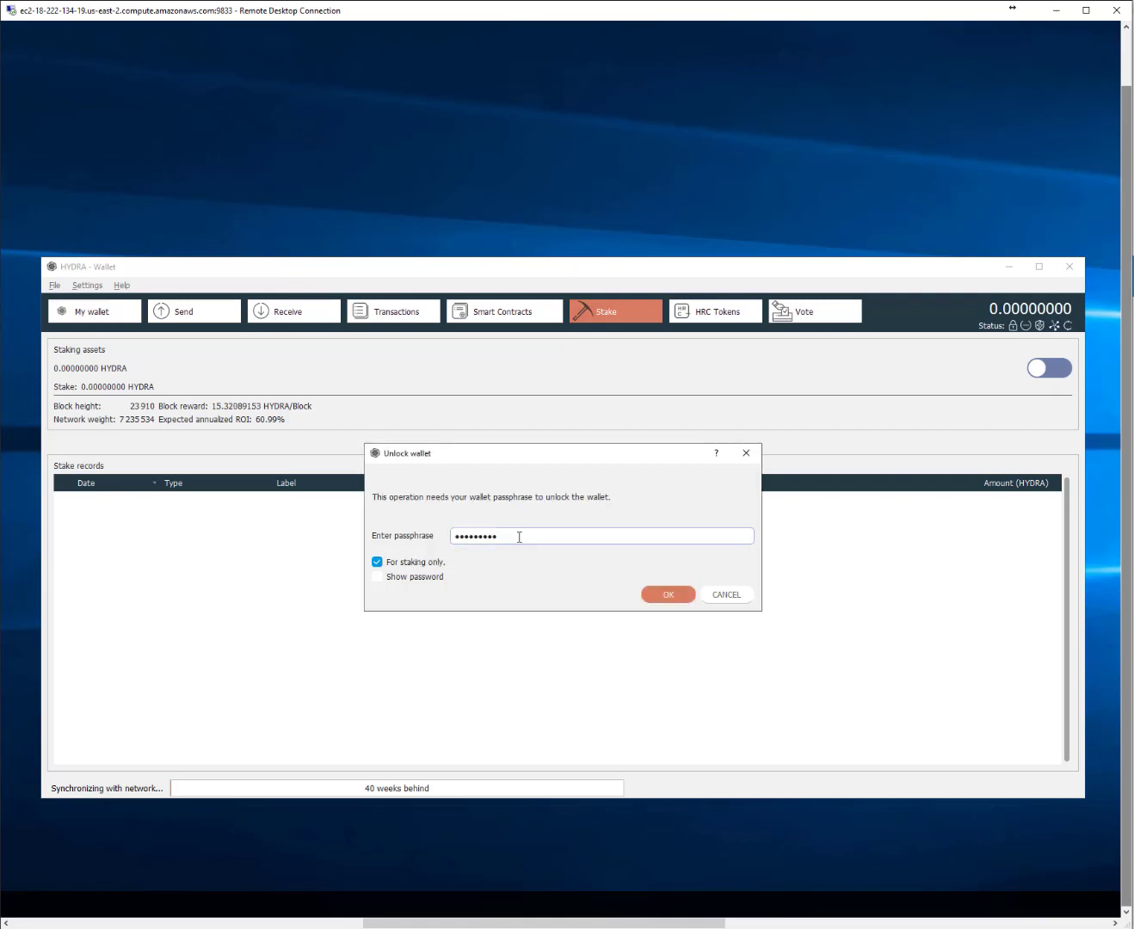
{"action": "type", "text": "•••••••••••••"}
{"action": "left_click", "coordinate": [663, 595]}
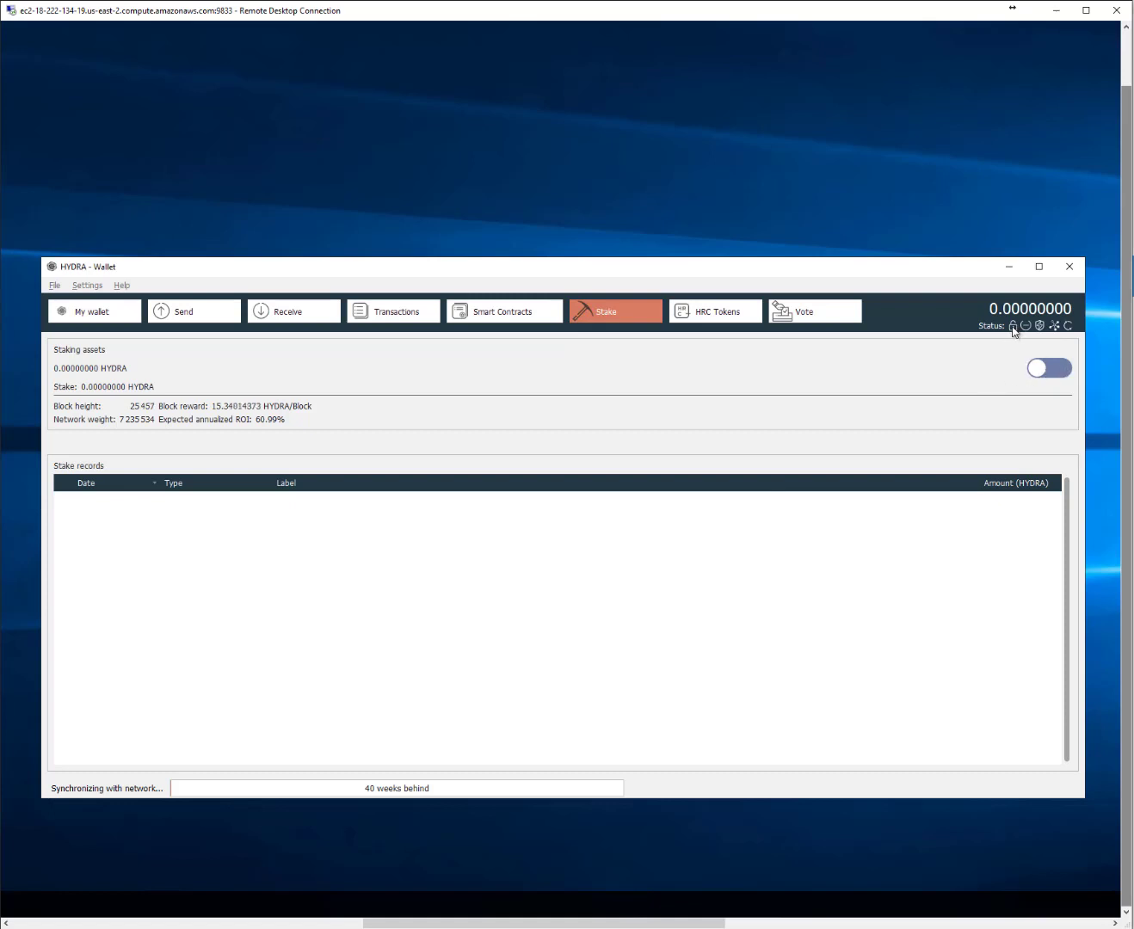
{"action": "mouse_move", "coordinate": [1012, 329]}
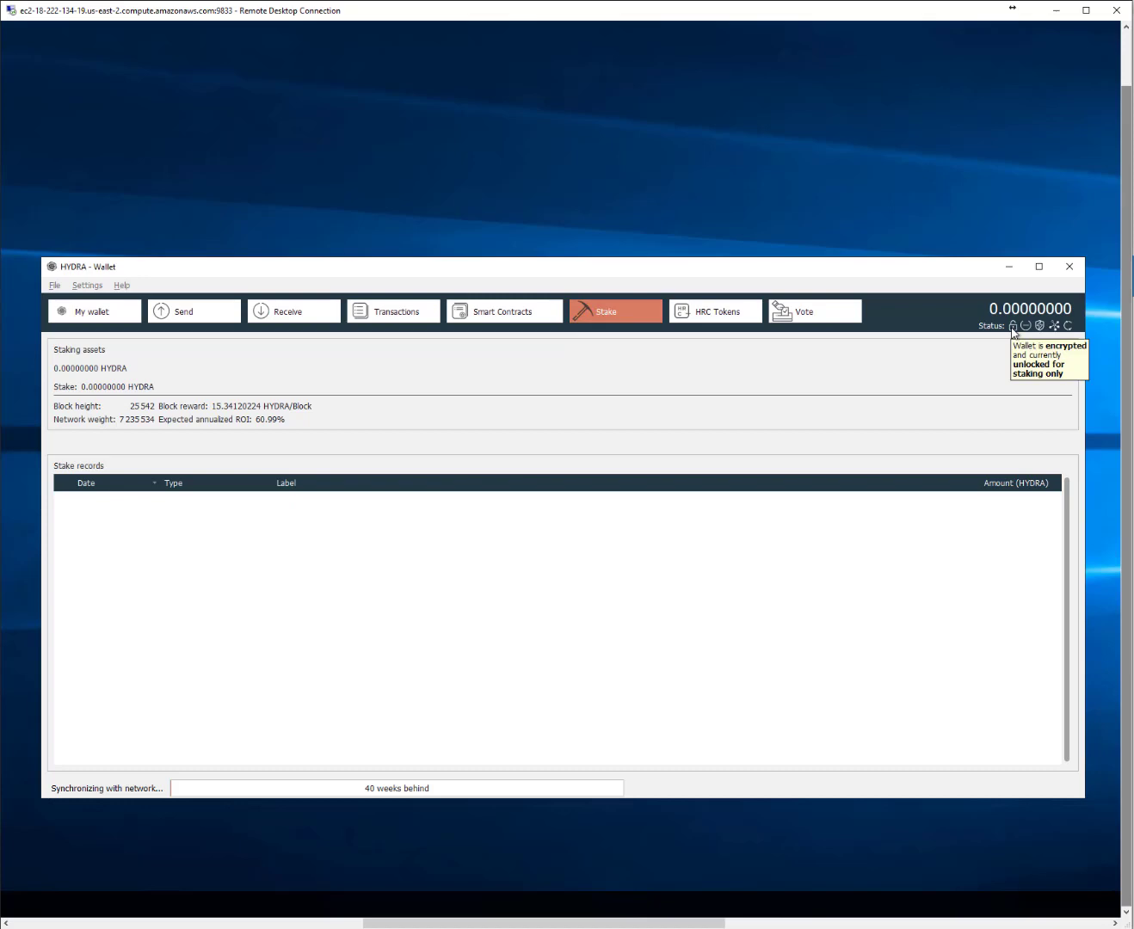
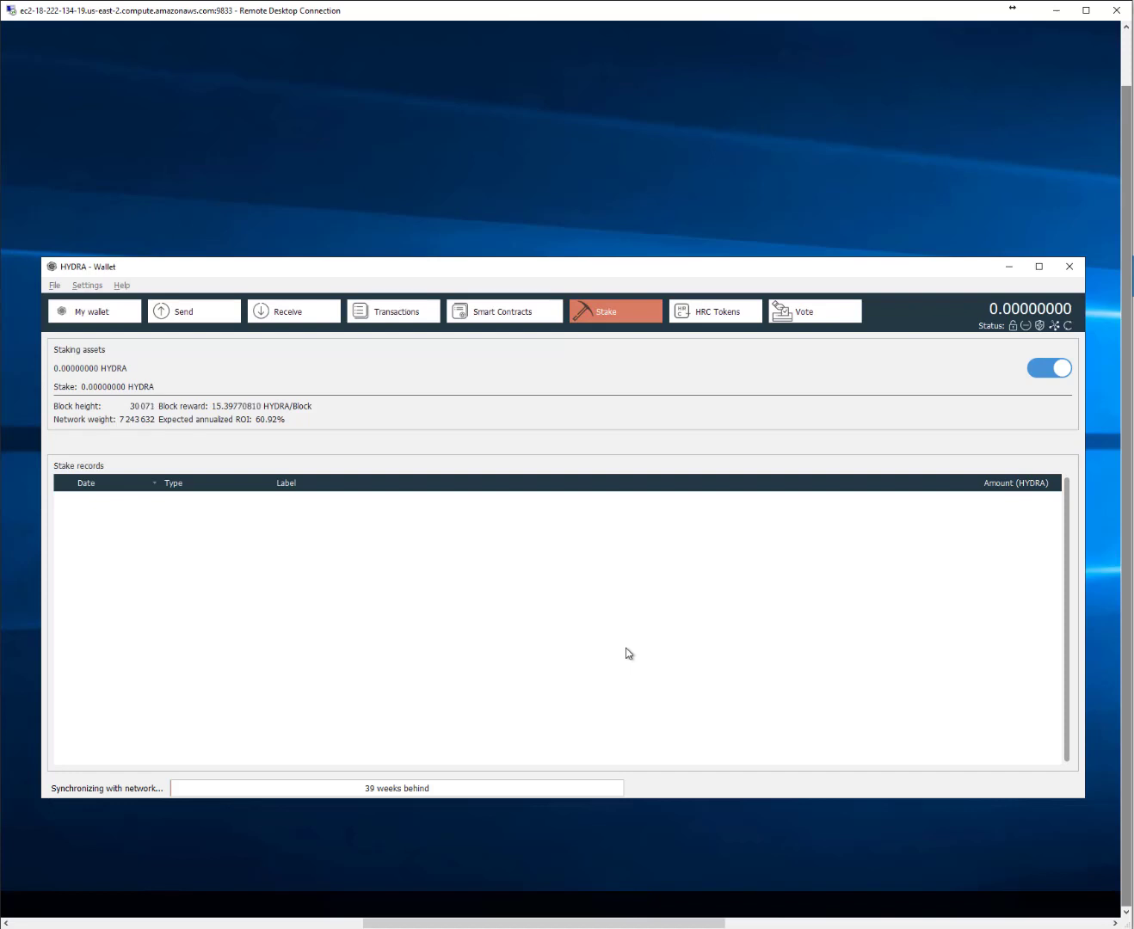
- Back up the wallet as 'Hydra Wallet Backup' in the Documents folder
{"action": "left_click", "coordinate": [54, 286]}
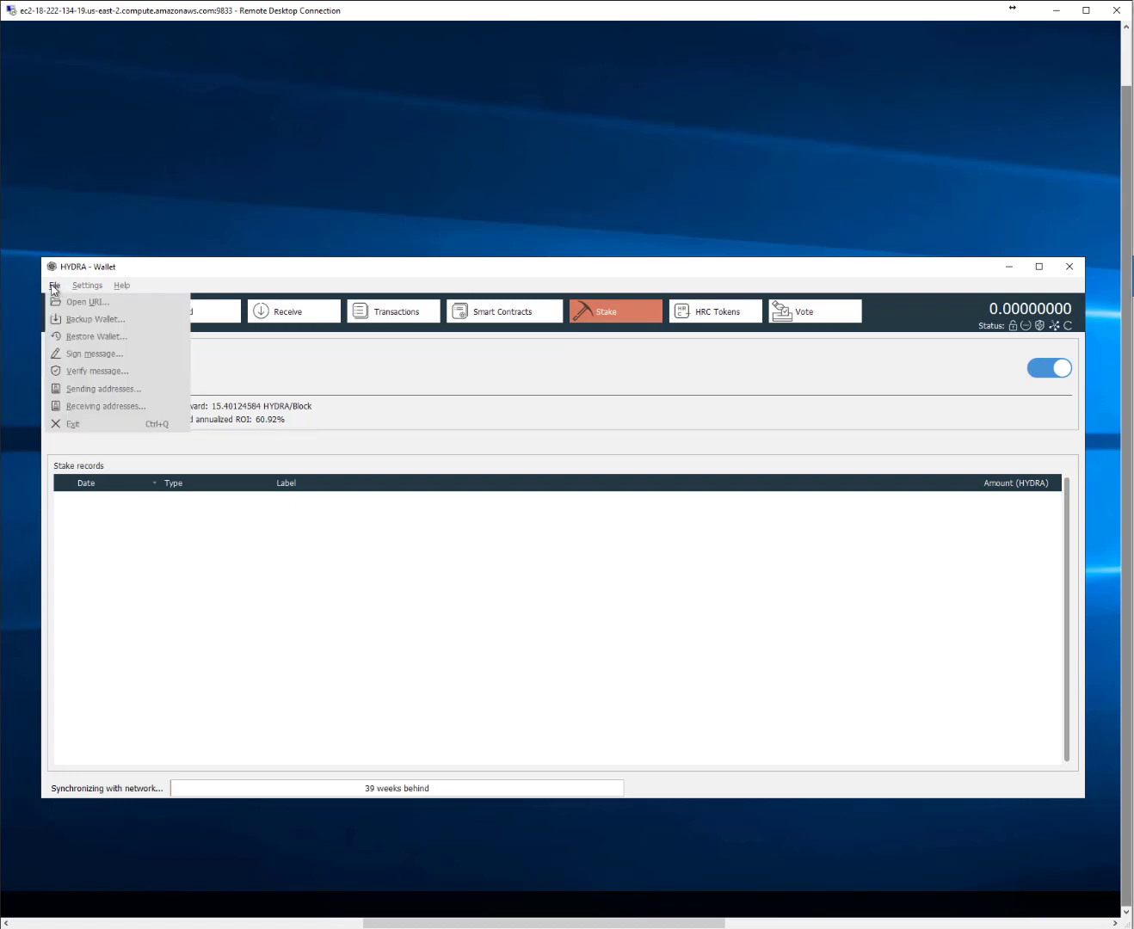
{"action": "left_click", "coordinate": [92, 320]}
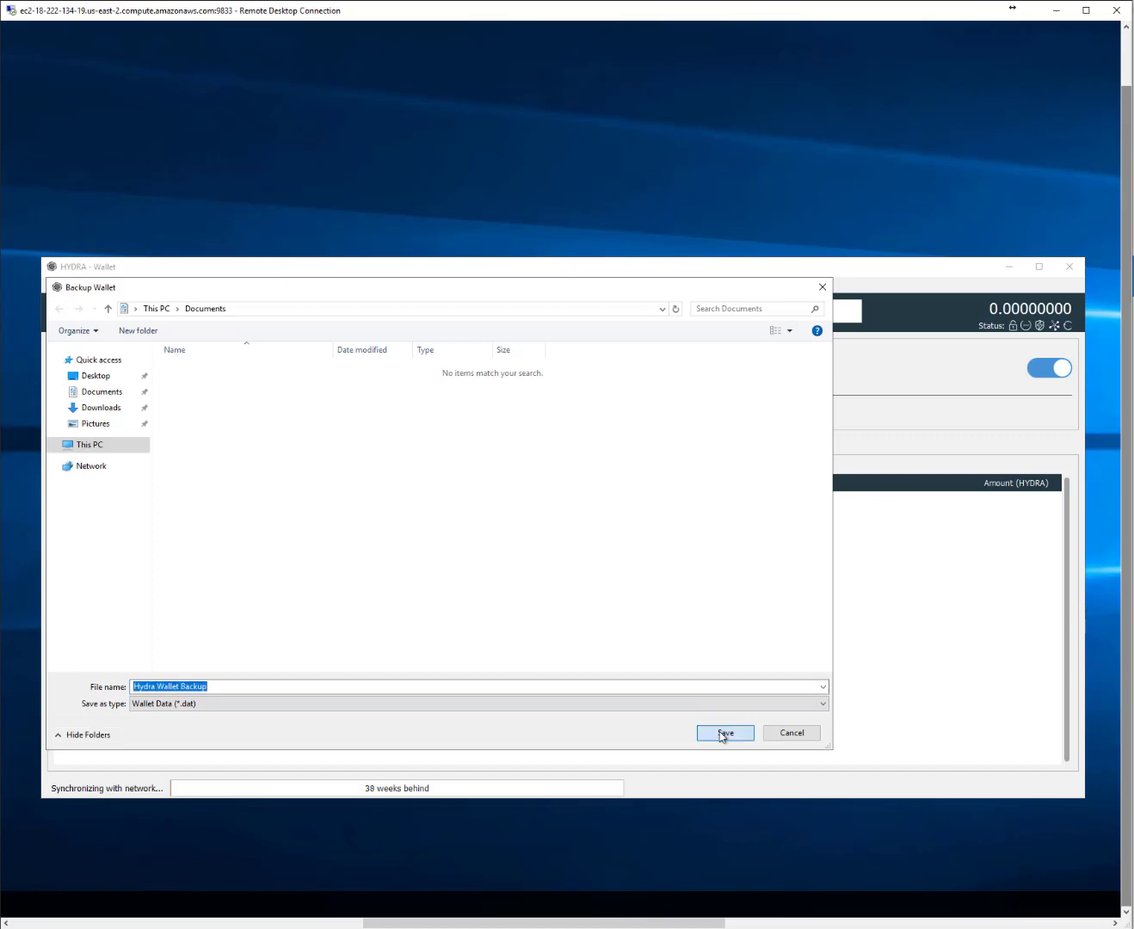
{"action": "key", "text": "Return"}
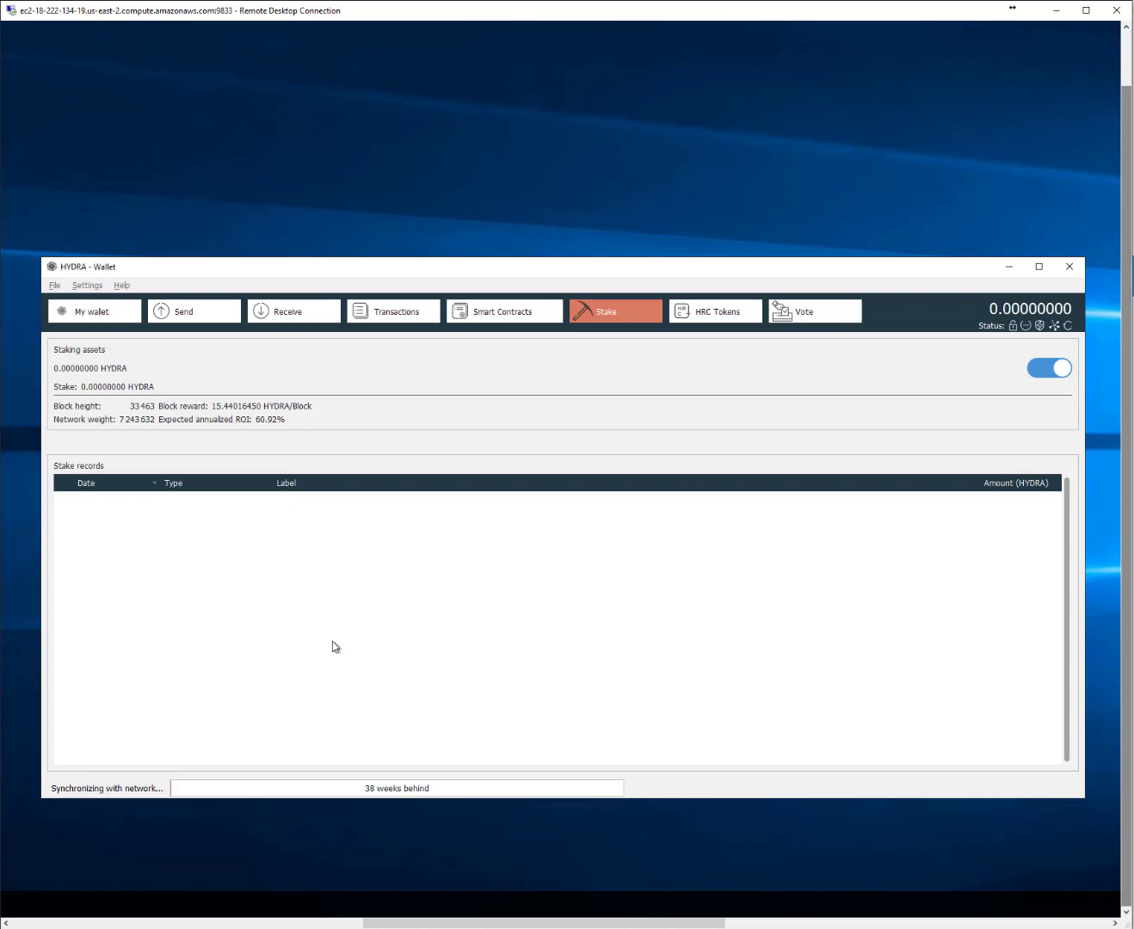
{"action": "left_click", "coordinate": [55, 286]}
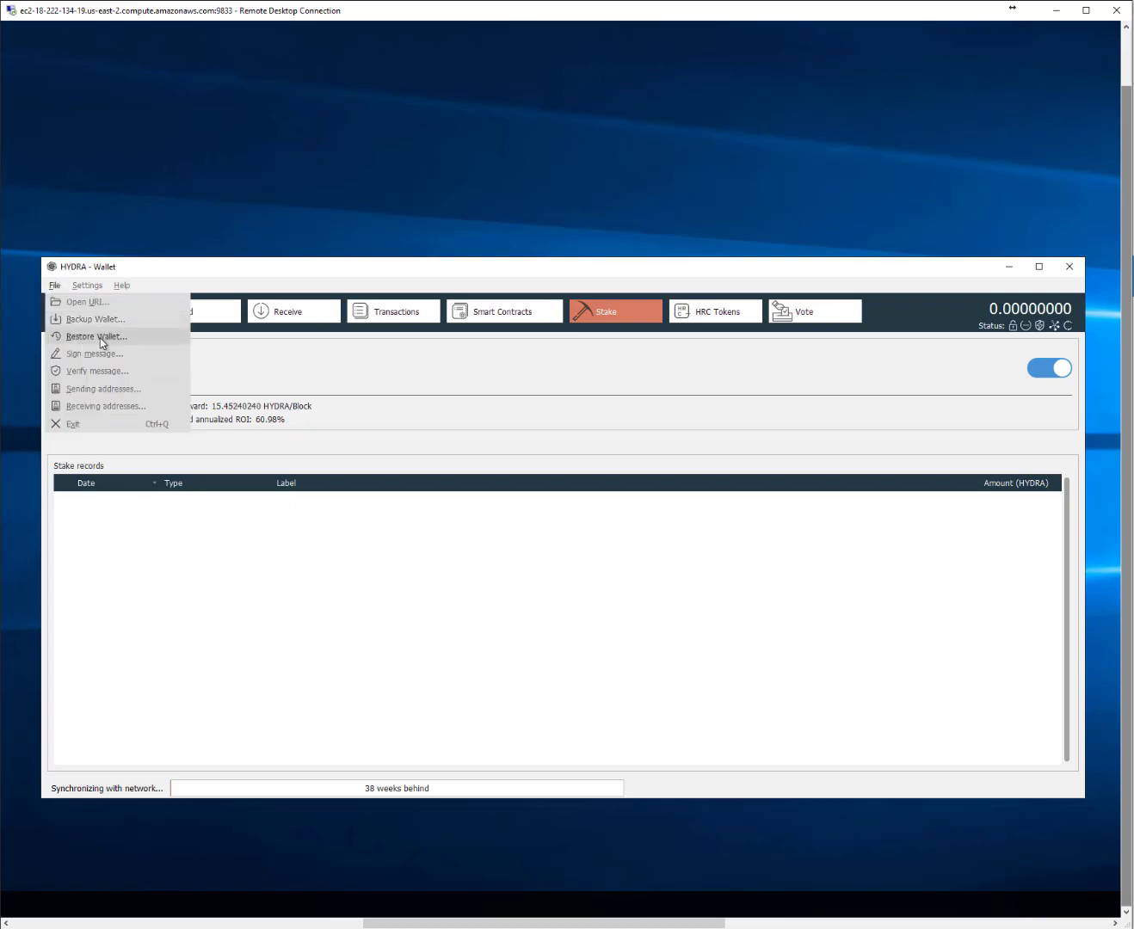
- Cancel the wallet restore without choosing a file, then close the Remote Desktop session window
{"action": "left_click", "coordinate": [101, 339]}
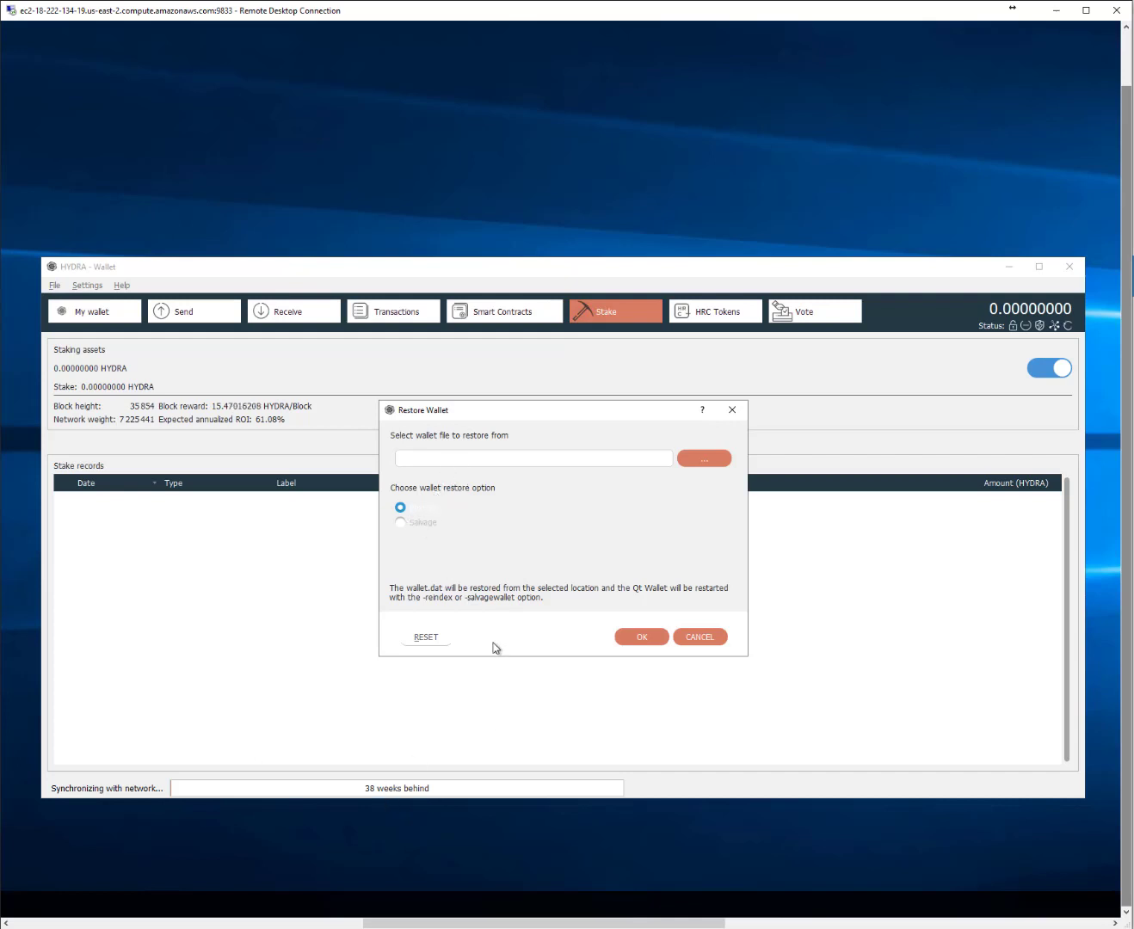
{"action": "left_click", "coordinate": [706, 461]}
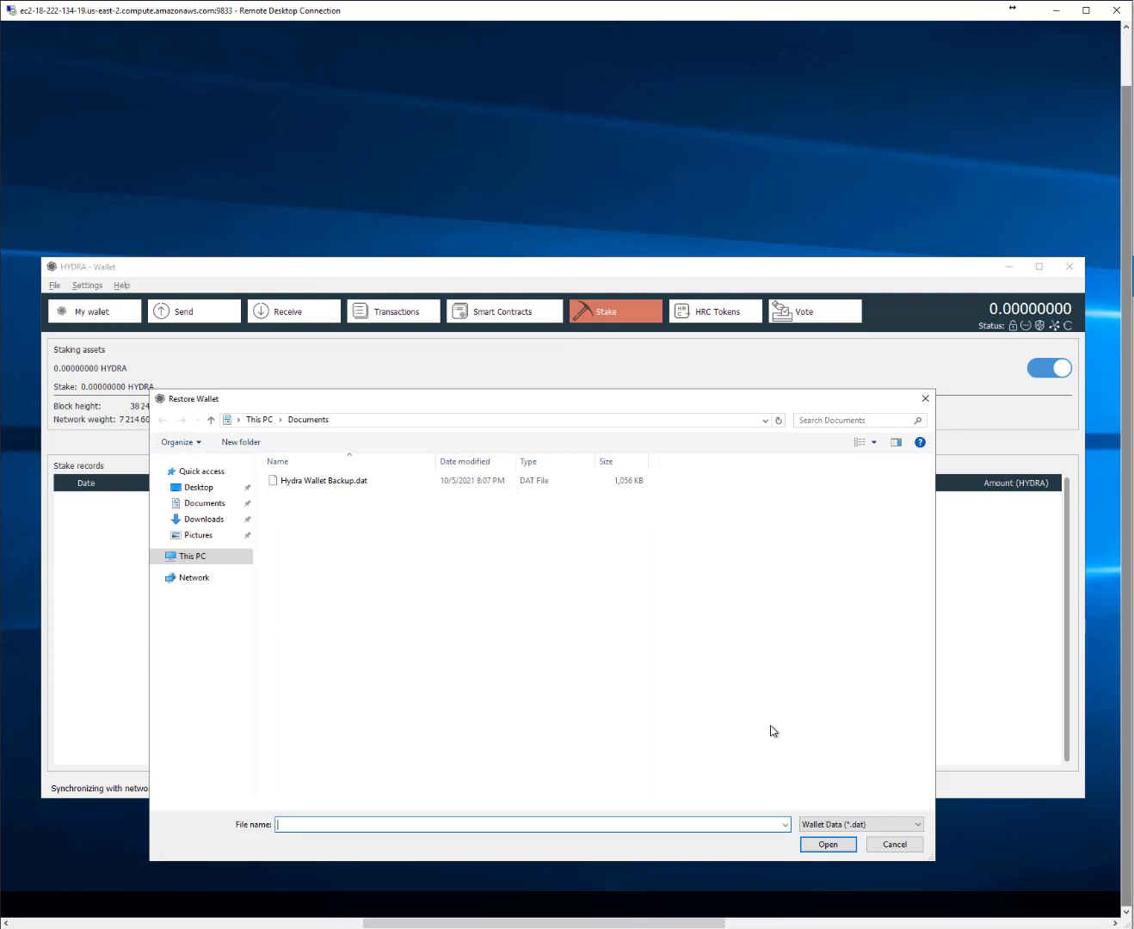
{"action": "left_click", "coordinate": [895, 845]}
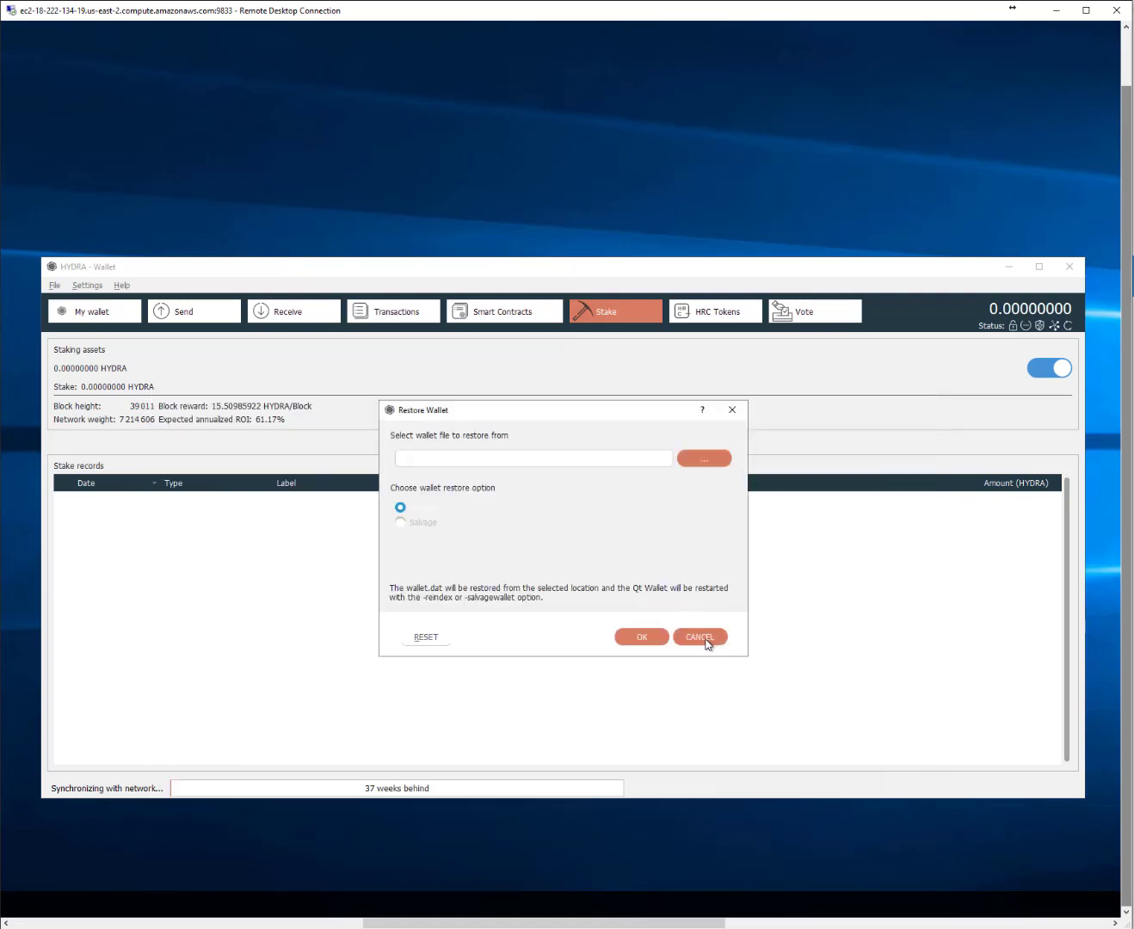
{"action": "left_click", "coordinate": [707, 643]}
{"action": "left_click", "coordinate": [1116, 13]}
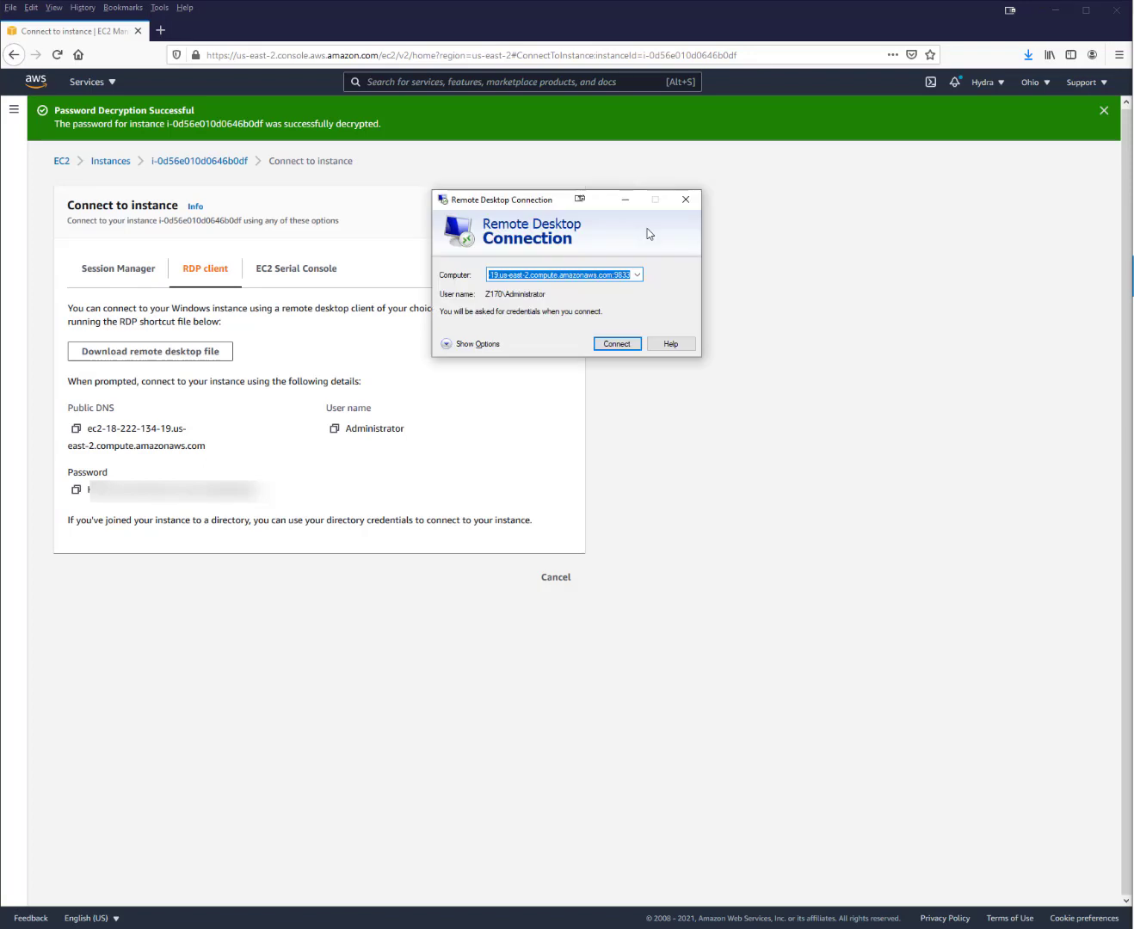
- Share the local C: drive with the remote session in Local Resources
{"action": "left_click", "coordinate": [482, 348]}
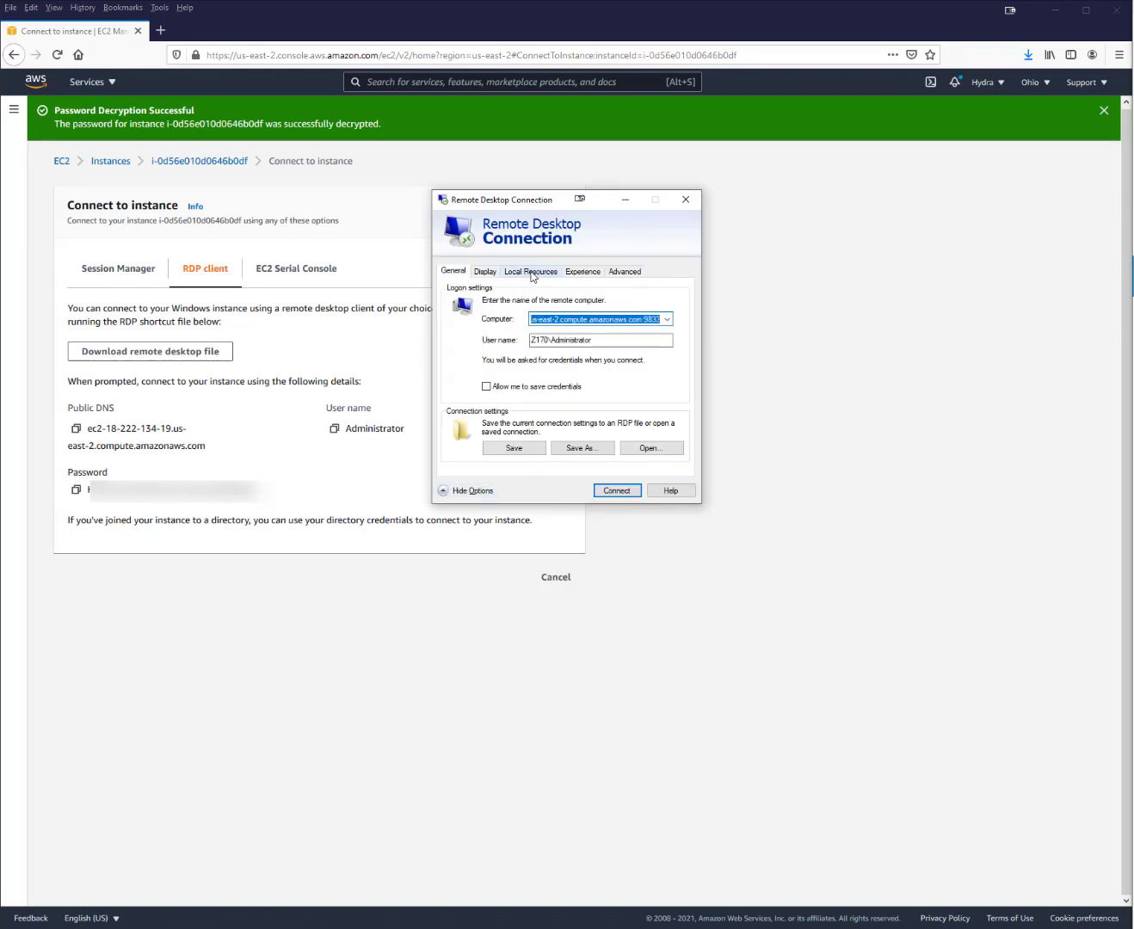
{"action": "left_click", "coordinate": [530, 272]}
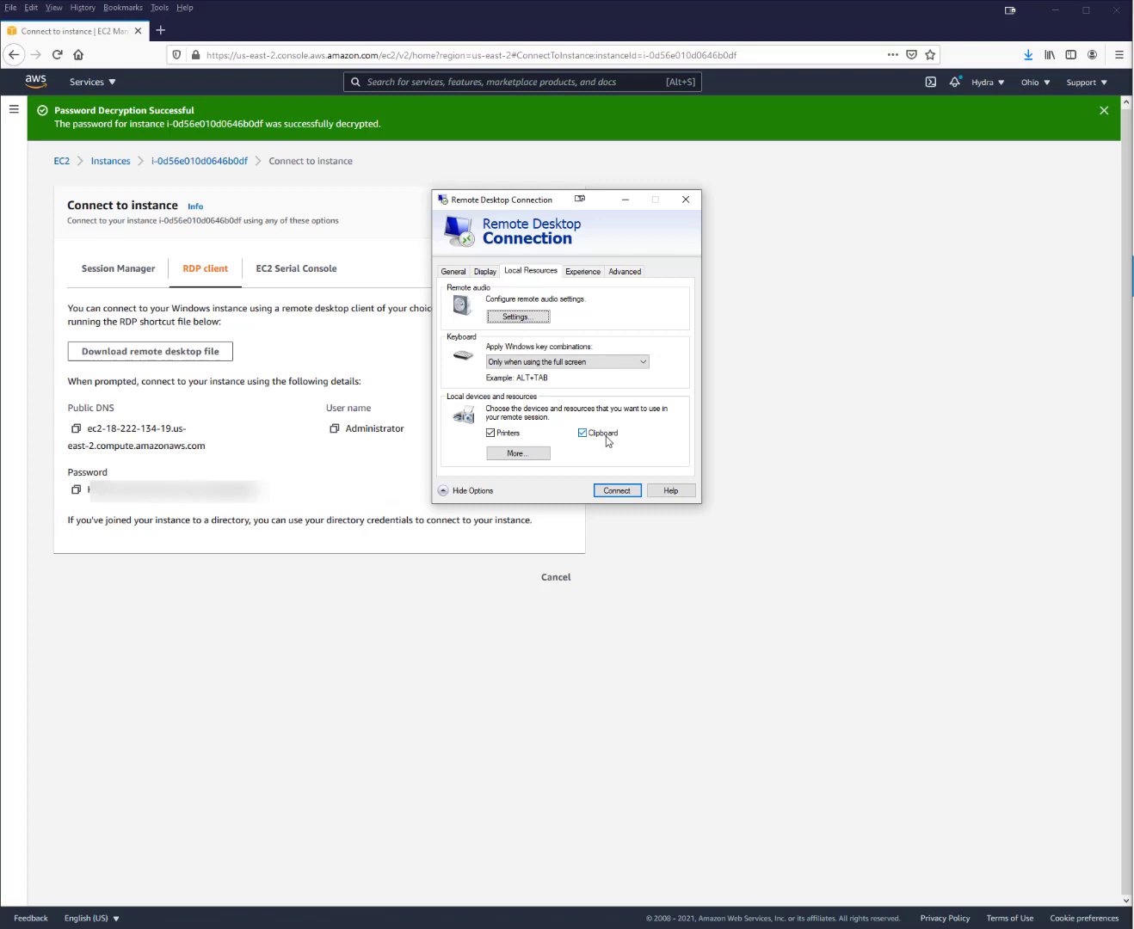
{"action": "left_click", "coordinate": [513, 457]}
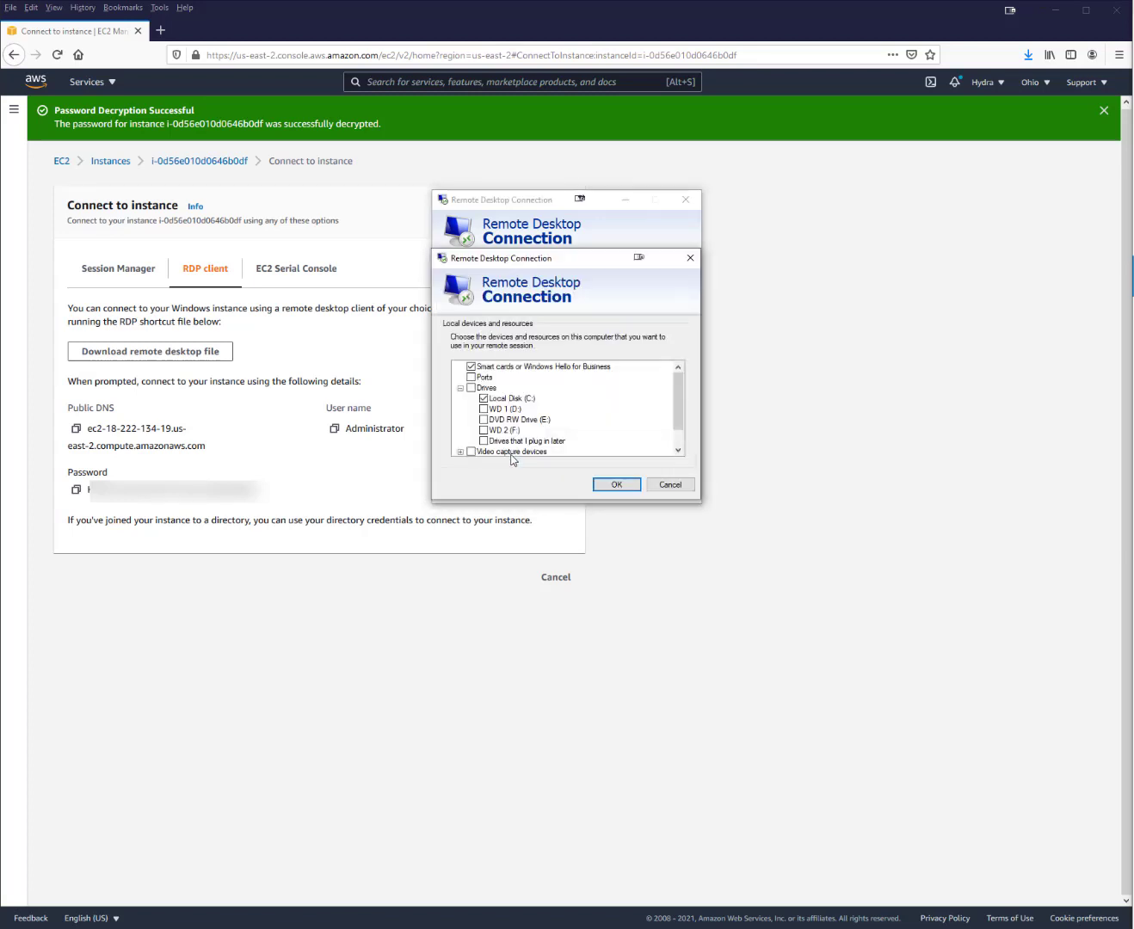
{"action": "left_click", "coordinate": [484, 397]}
{"action": "scroll", "coordinate": [593, 415], "scroll_direction": "down", "scroll_amount": 1}
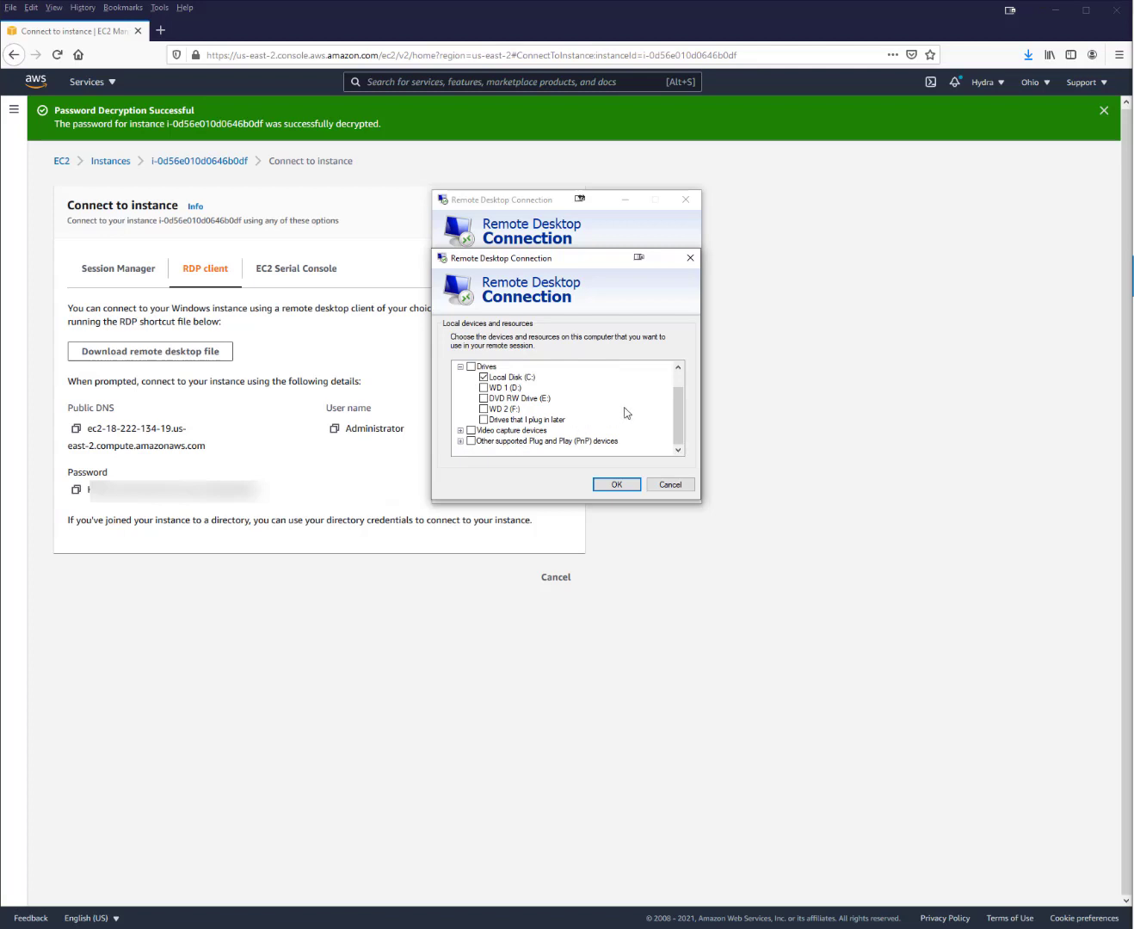
{"action": "scroll", "coordinate": [611, 416], "scroll_direction": "up", "scroll_amount": 1}
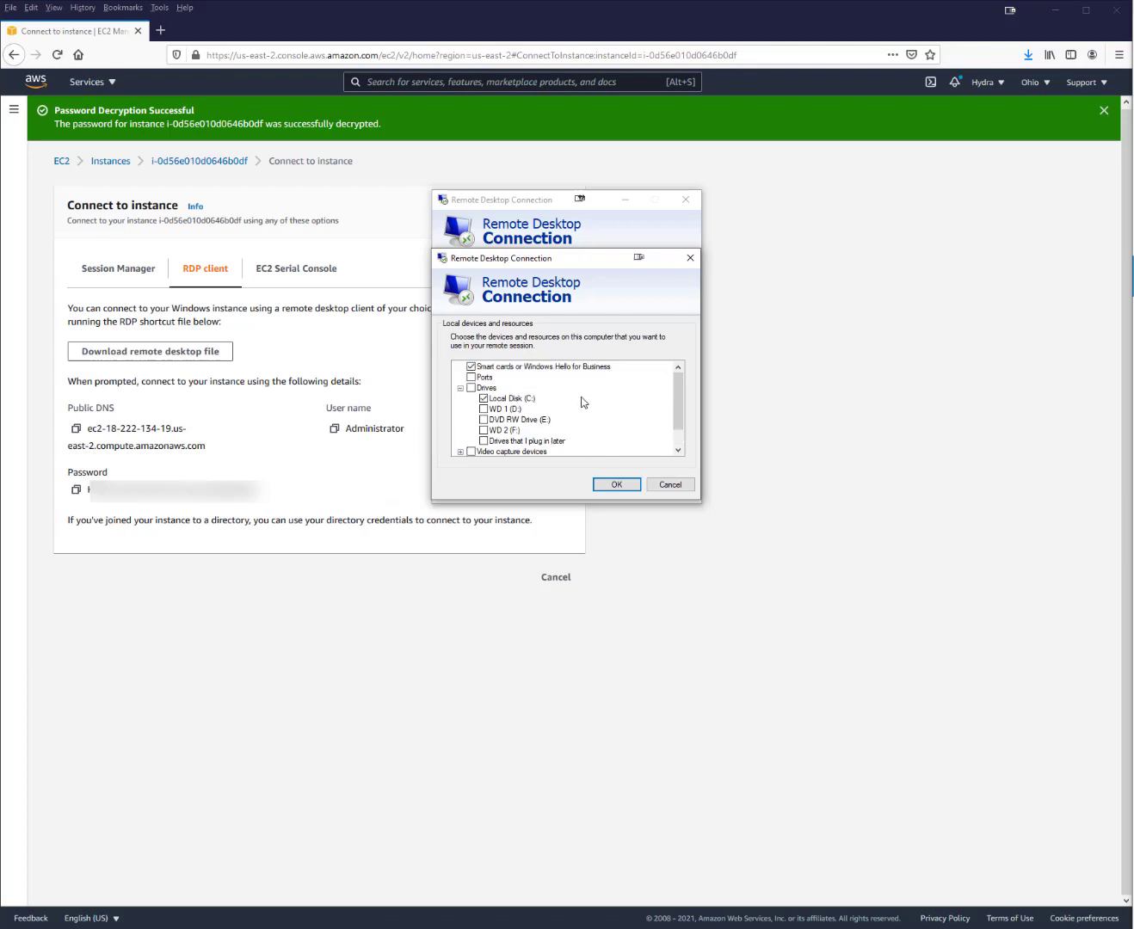
{"action": "left_click", "coordinate": [617, 484]}
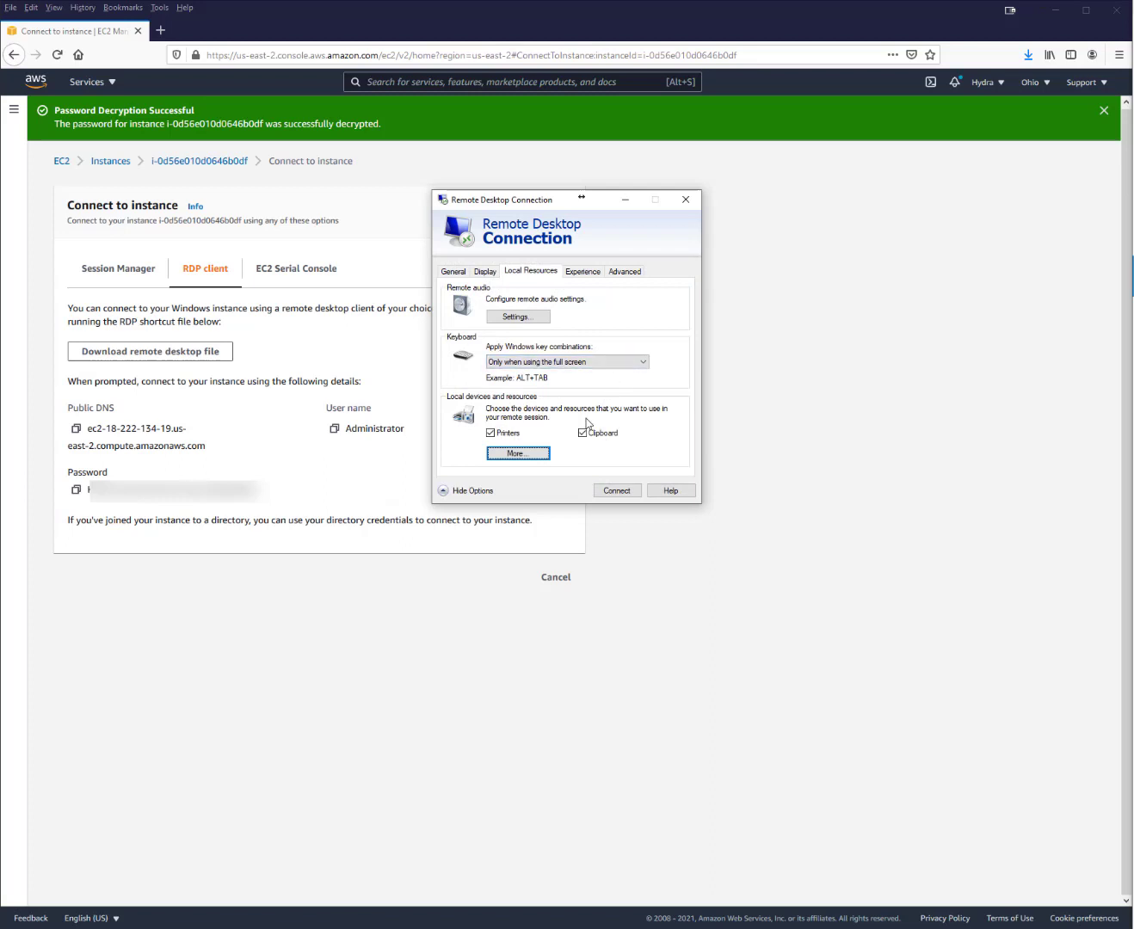
{"action": "left_click", "coordinate": [456, 271]}
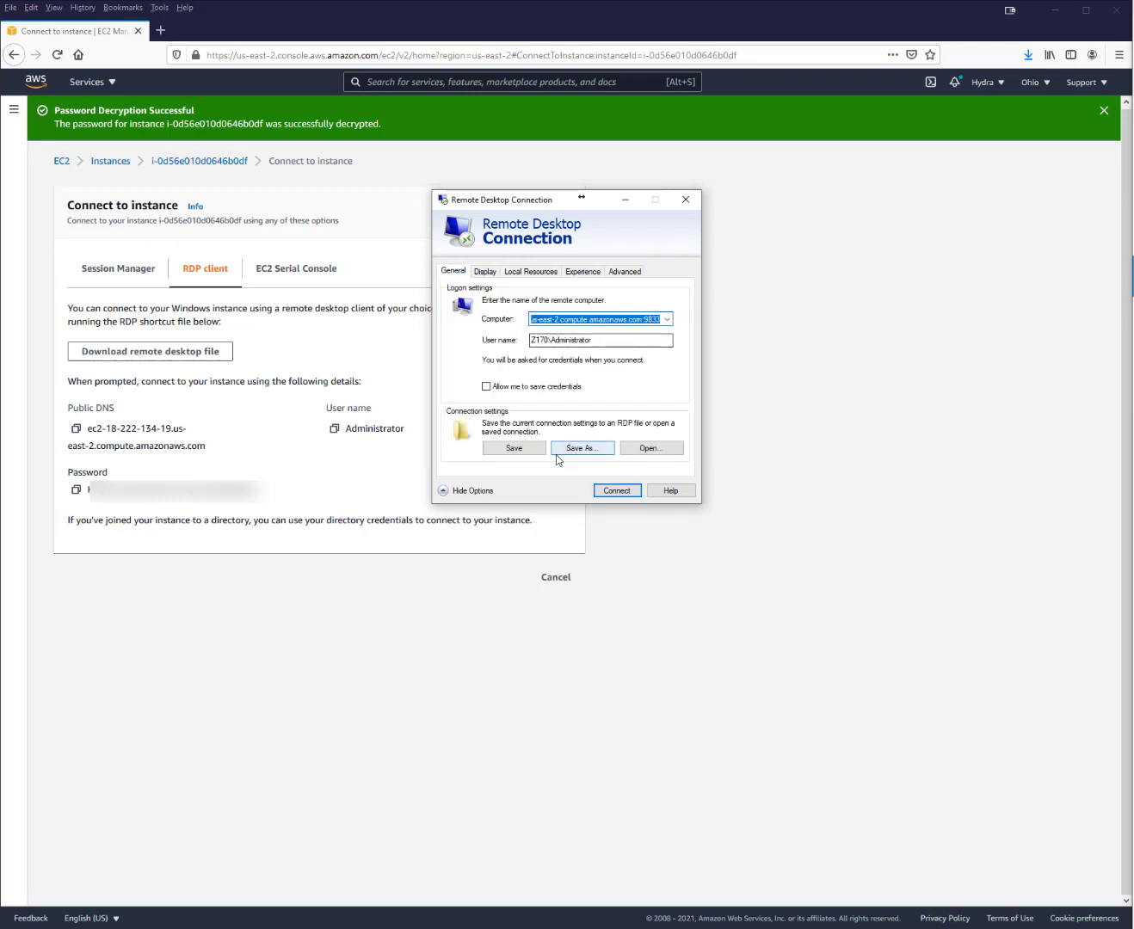
- Connect to the EC2 instance, trusting the remote computer and pasting the administrator password
{"action": "left_click", "coordinate": [618, 492]}
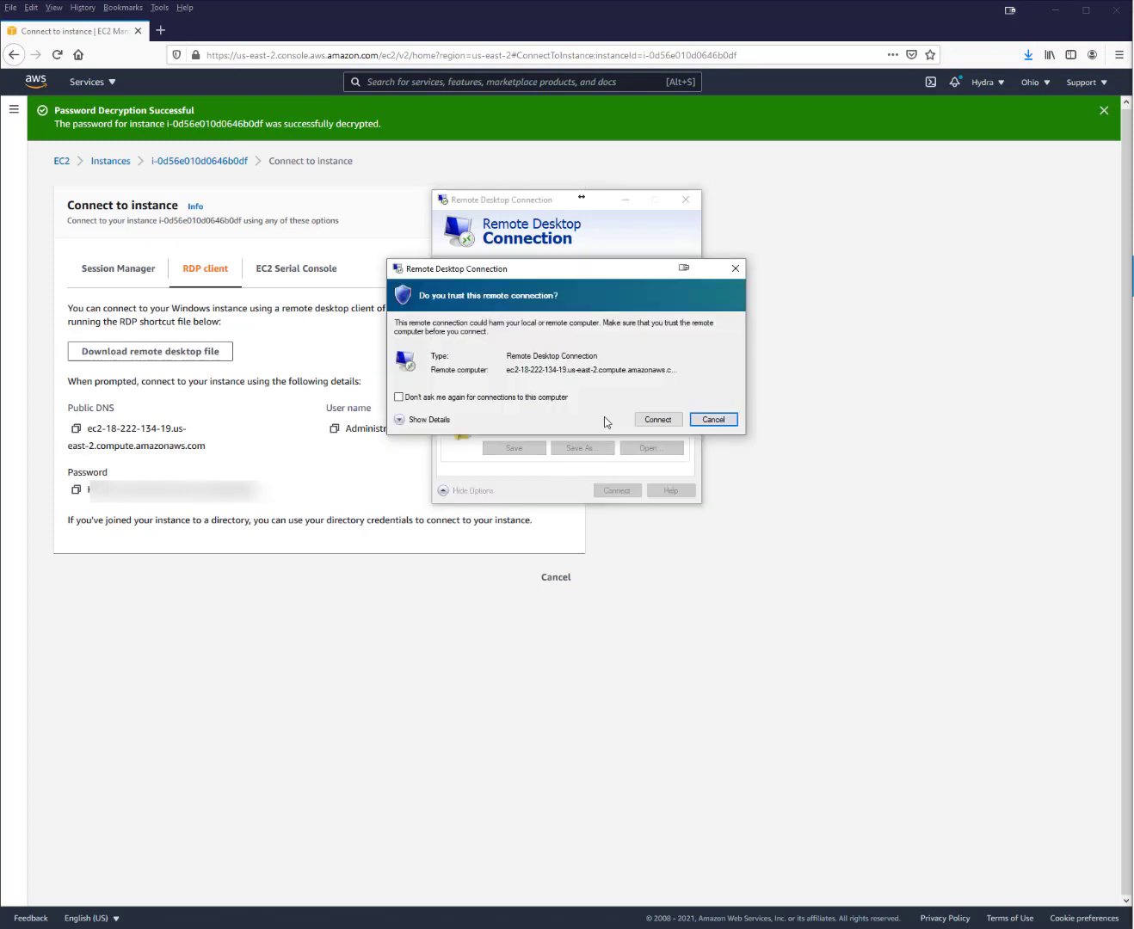
{"action": "left_click", "coordinate": [658, 420]}
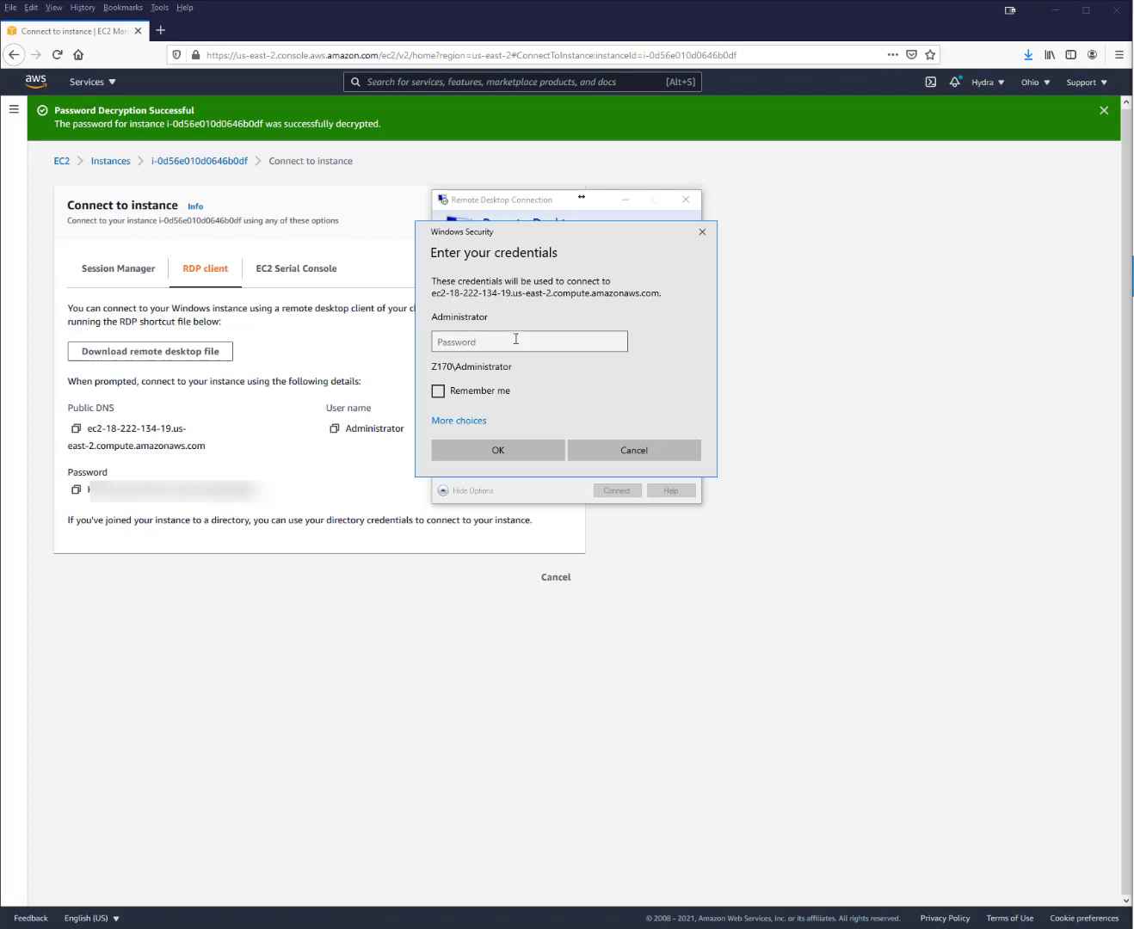
{"action": "key", "text": "ctrl+v"}
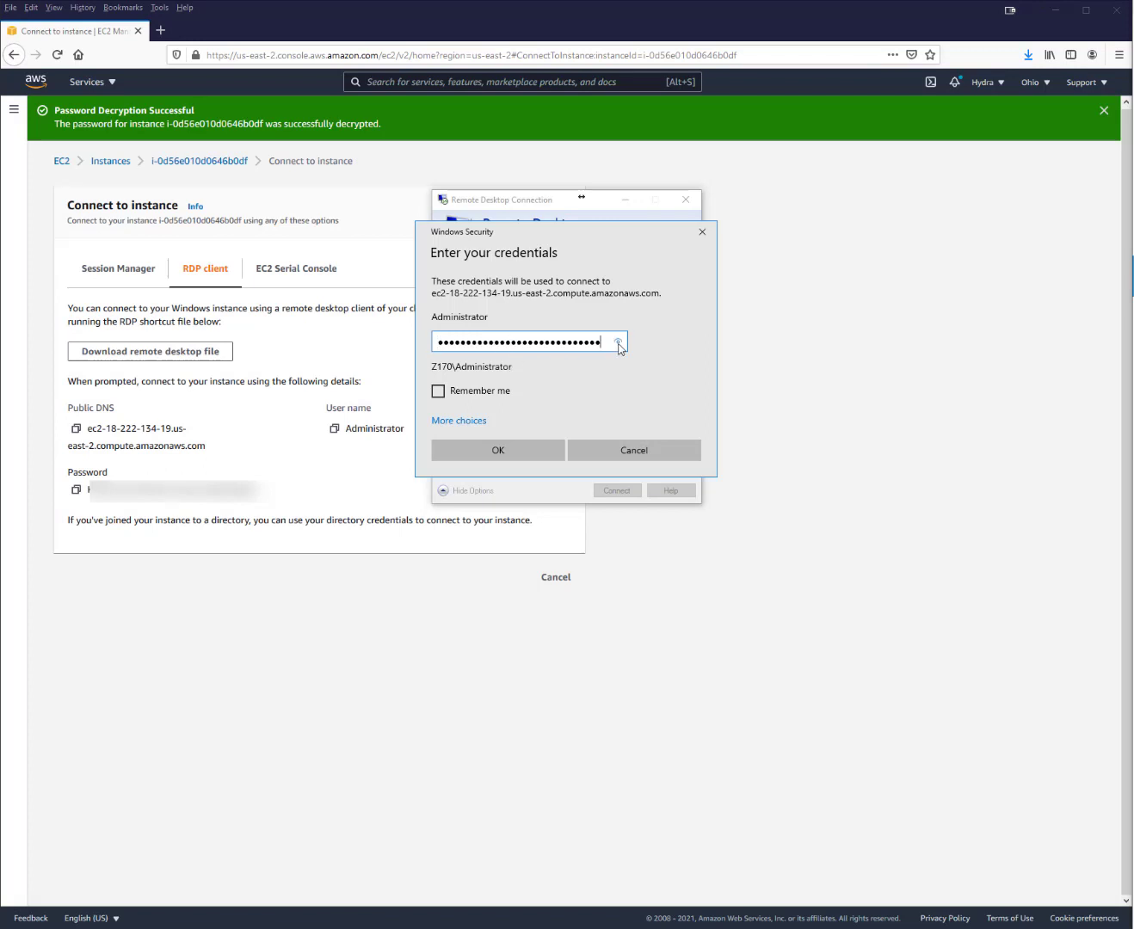
{"action": "left_click", "coordinate": [499, 451]}
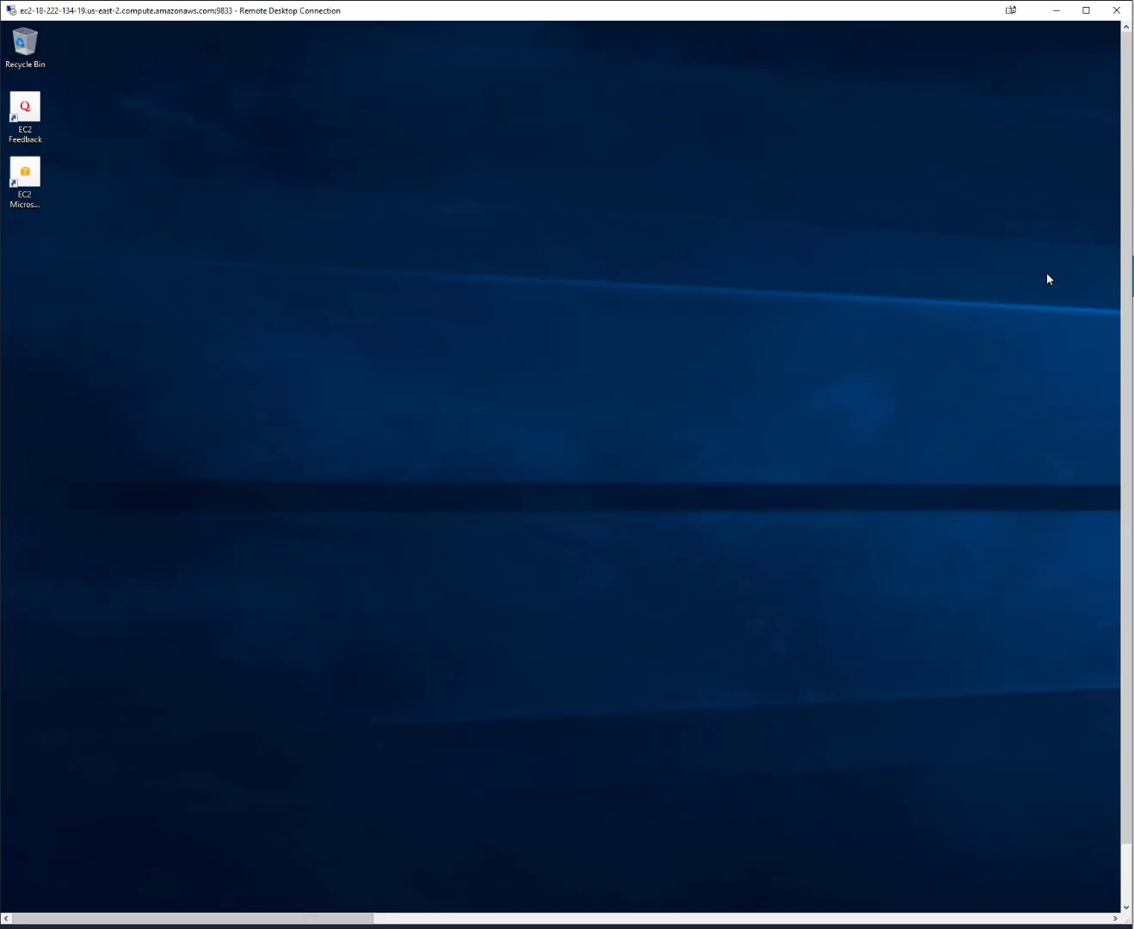
- Copy the wallet .dat backup from the redirected C drive's Documents folder onto the remote Desktop
{"action": "left_click_drag", "start_coordinate": [1126, 252], "coordinate": [1088, 531]}
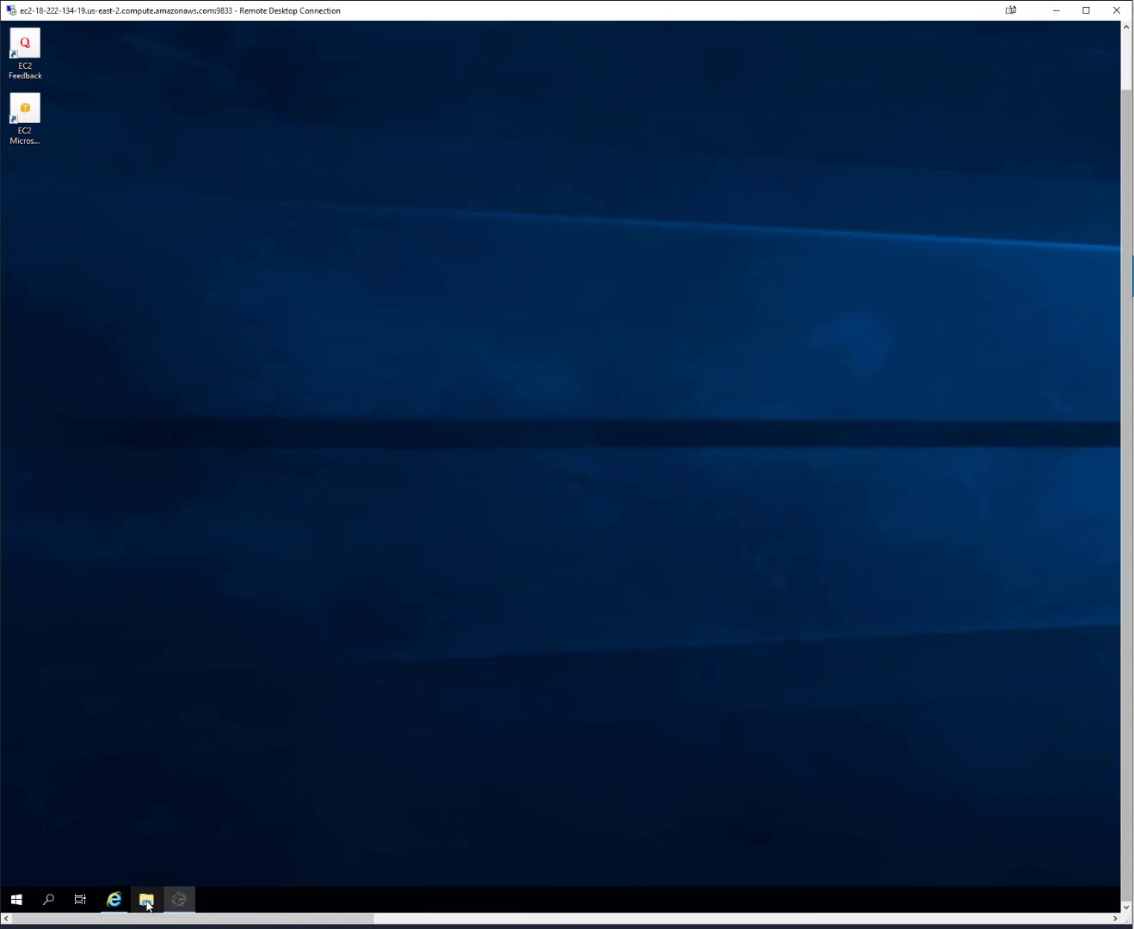
{"action": "left_click_drag", "start_coordinate": [344, 917], "coordinate": [599, 906]}
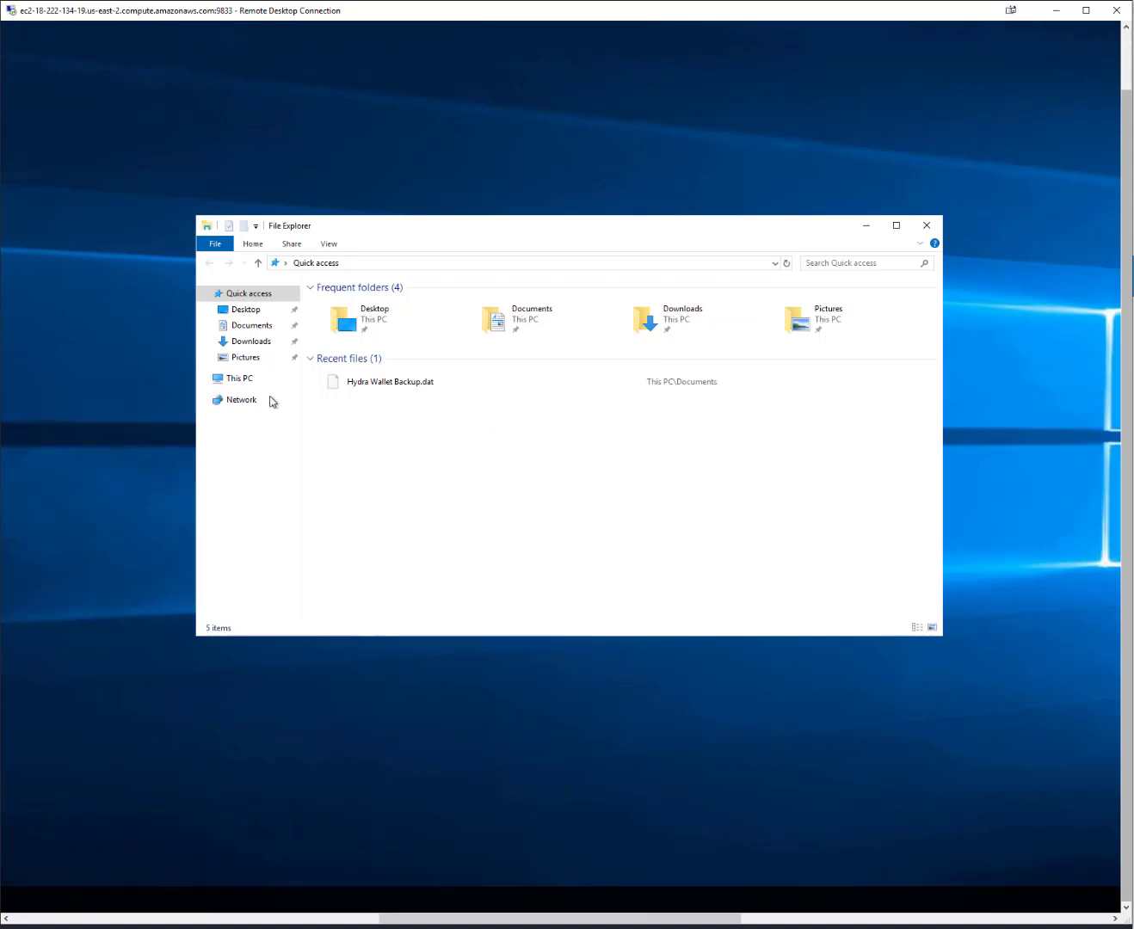
{"action": "left_click", "coordinate": [239, 380]}
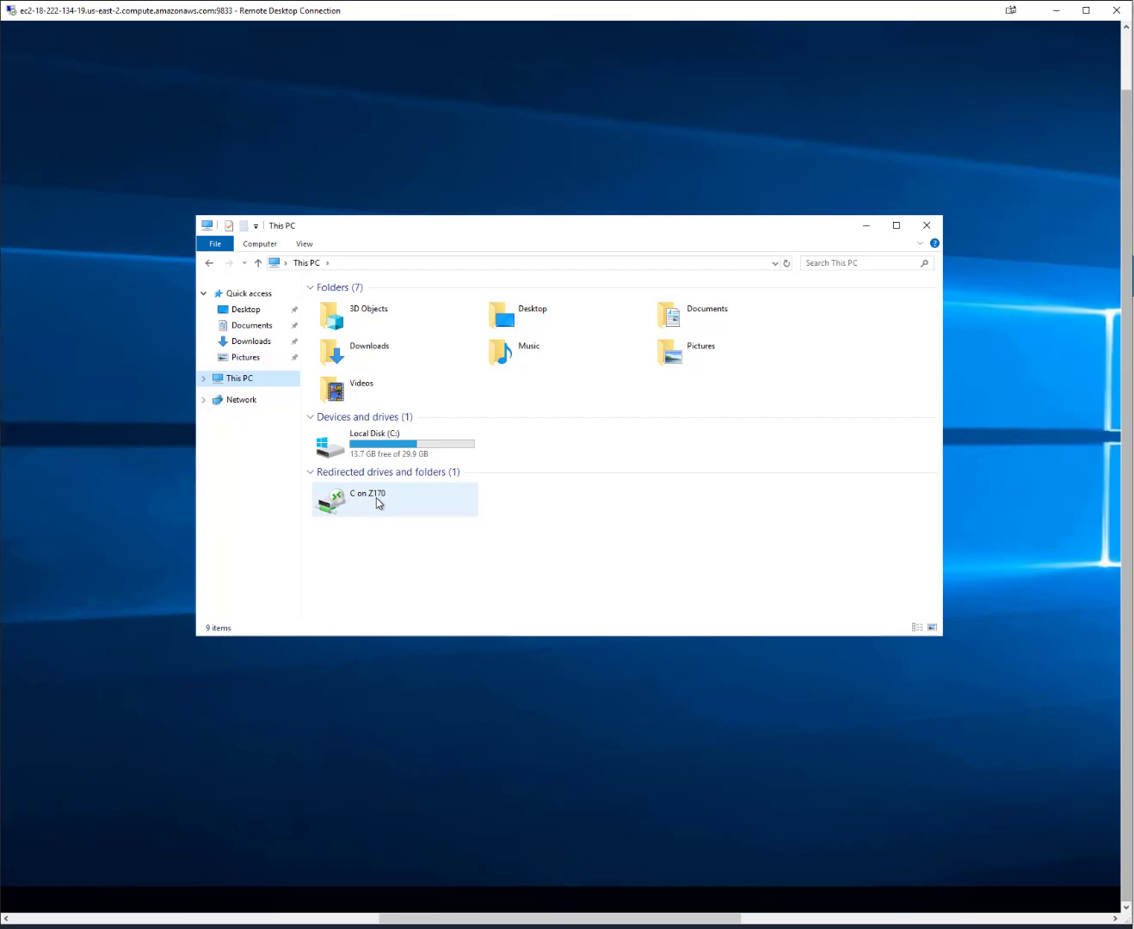
{"action": "left_click", "coordinate": [371, 504]}
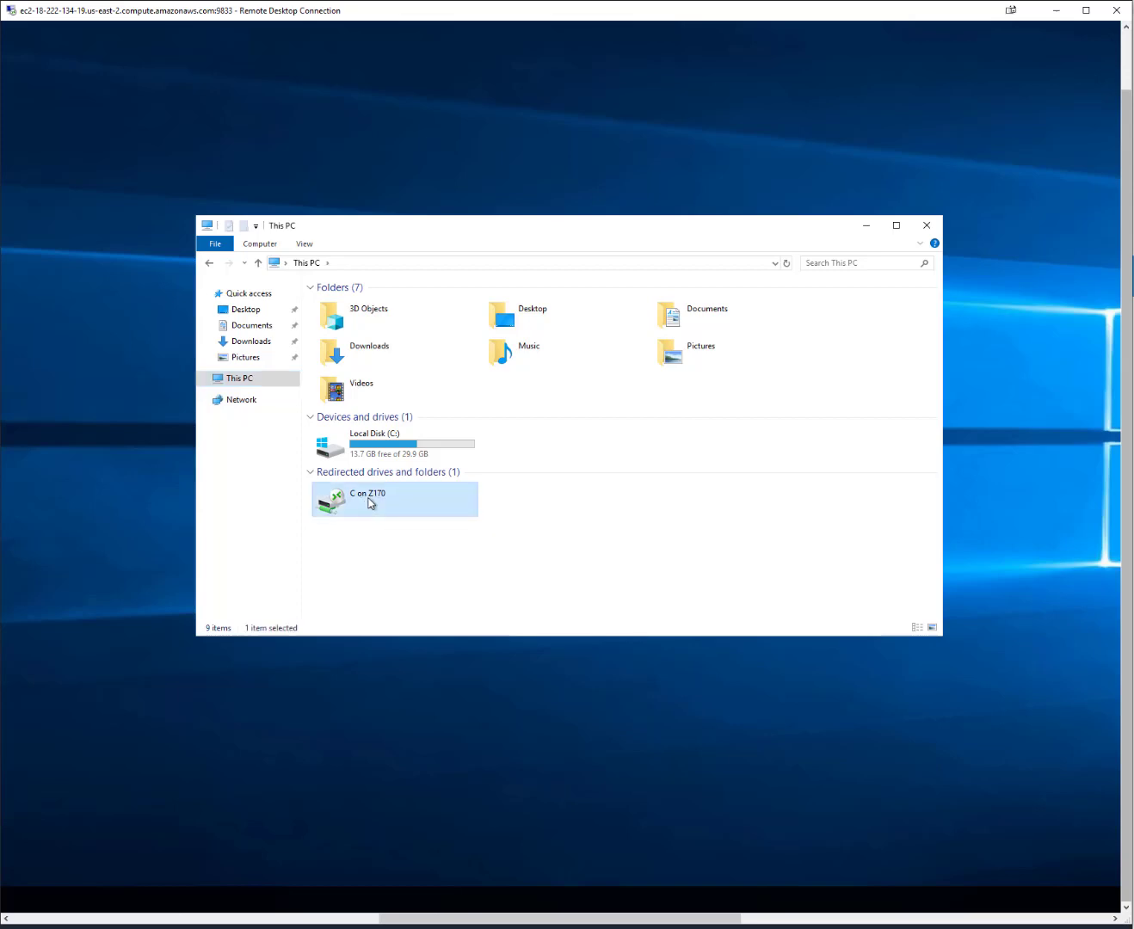
{"action": "double_click", "coordinate": [371, 503]}
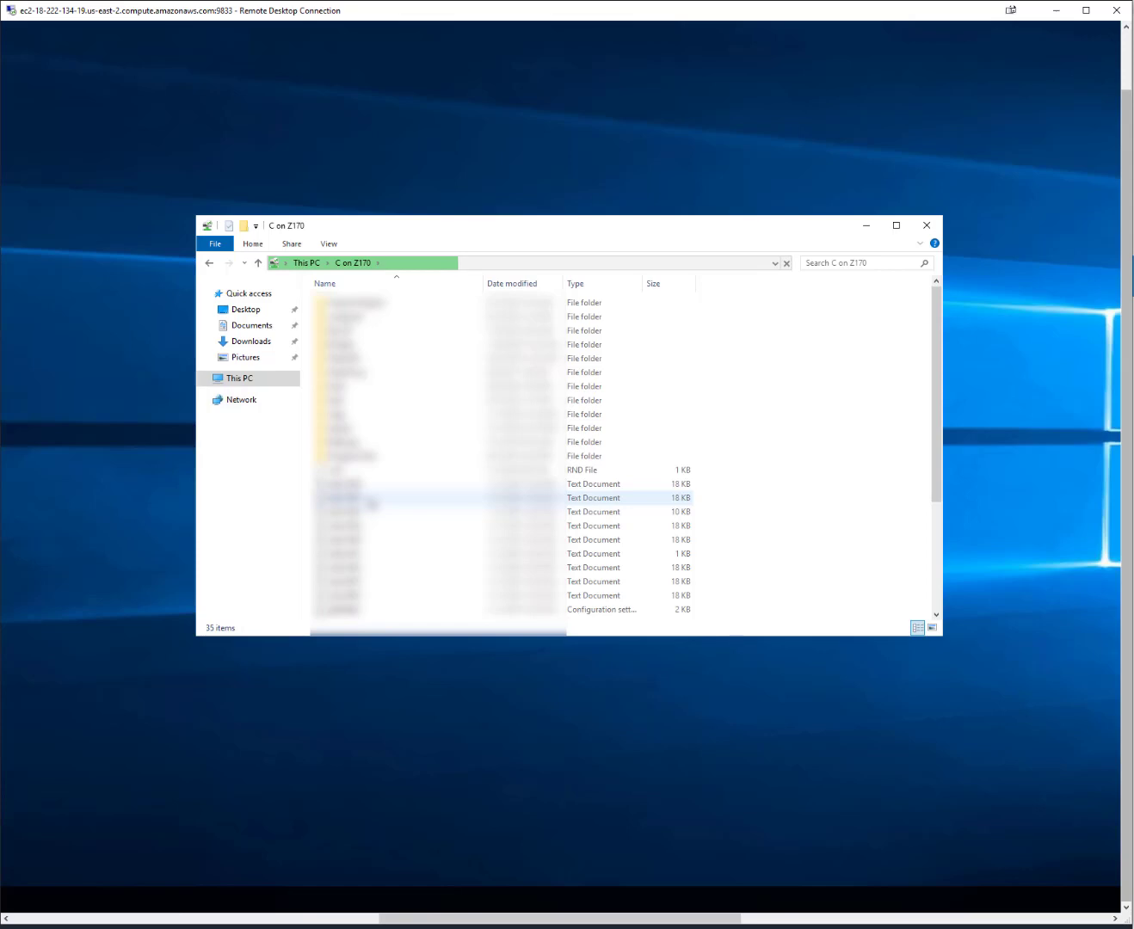
{"action": "left_click", "coordinate": [342, 573]}
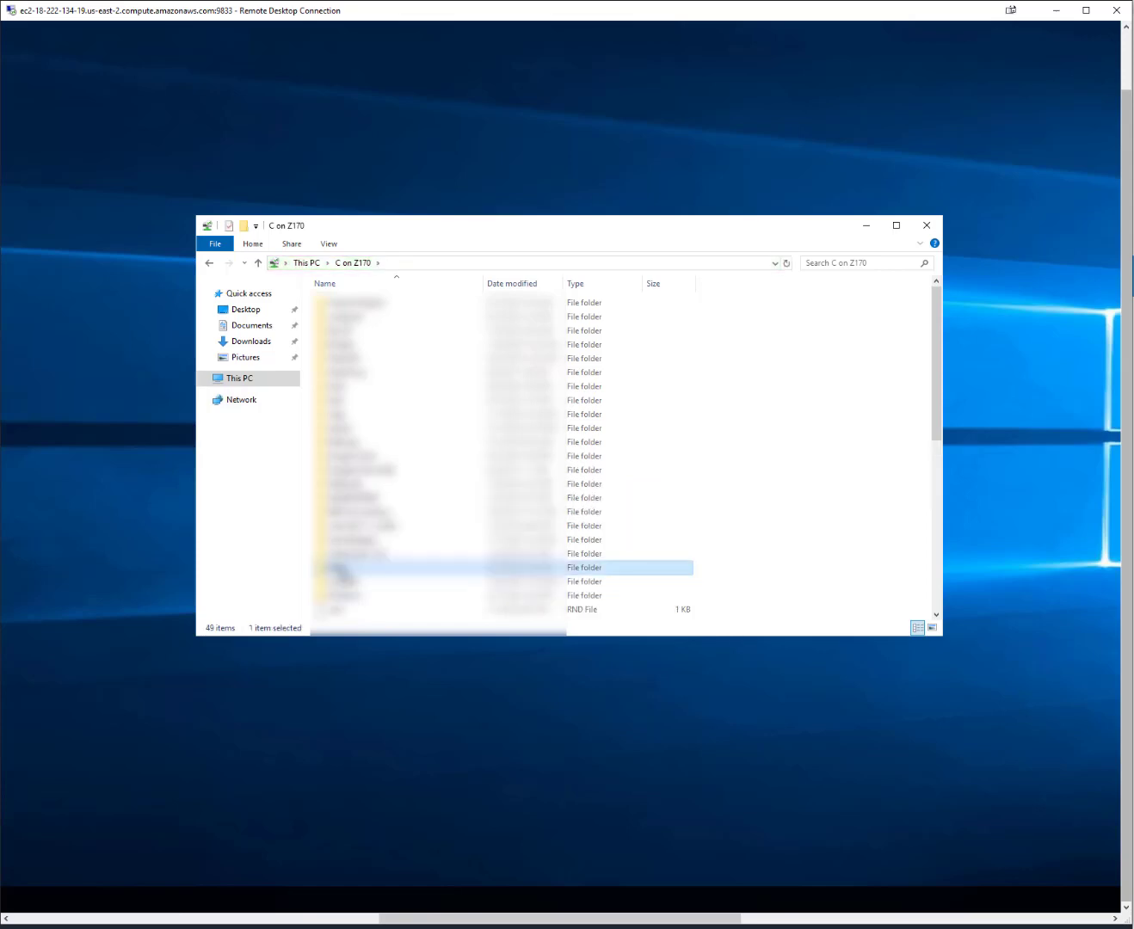
{"action": "double_click", "coordinate": [343, 572]}
{"action": "double_click", "coordinate": [346, 332]}
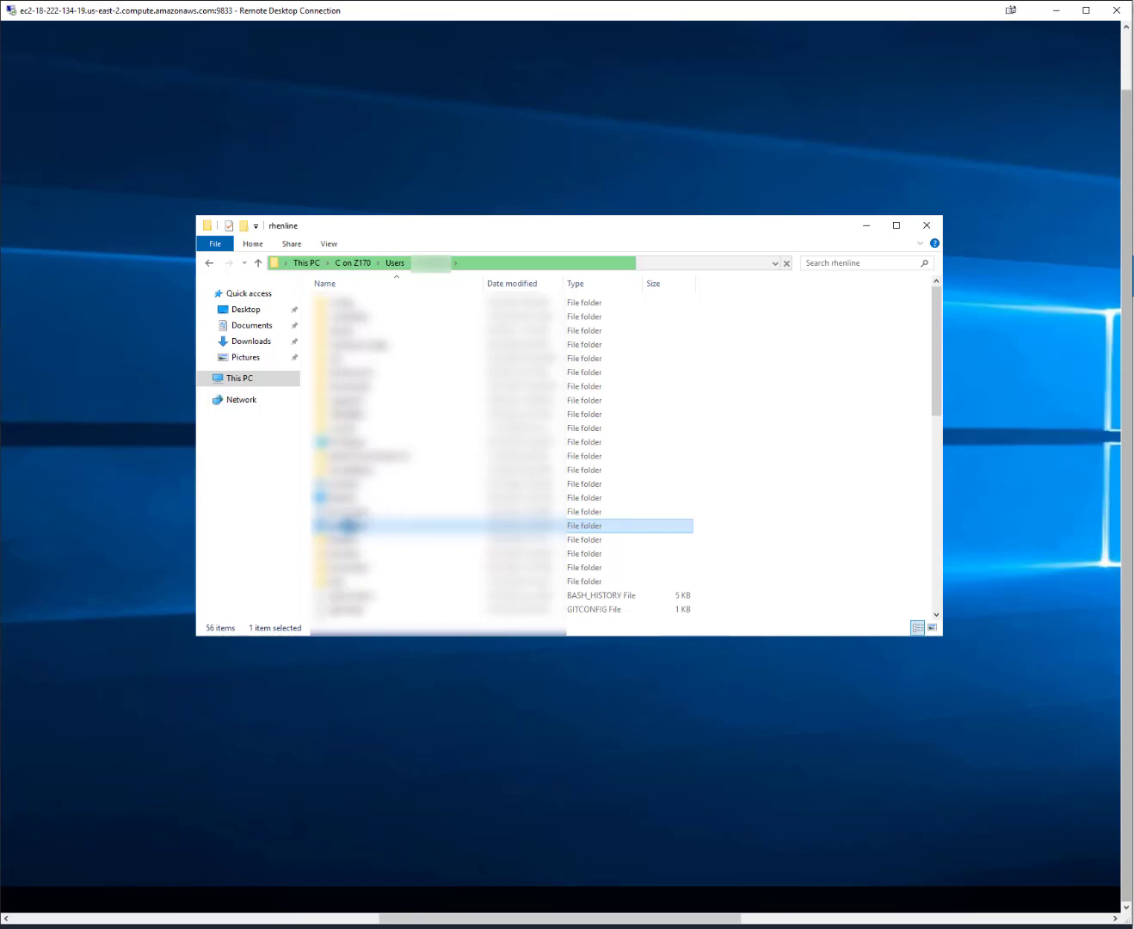
{"action": "double_click", "coordinate": [349, 526]}
{"action": "left_click_drag", "start_coordinate": [371, 529], "coordinate": [180, 123]}
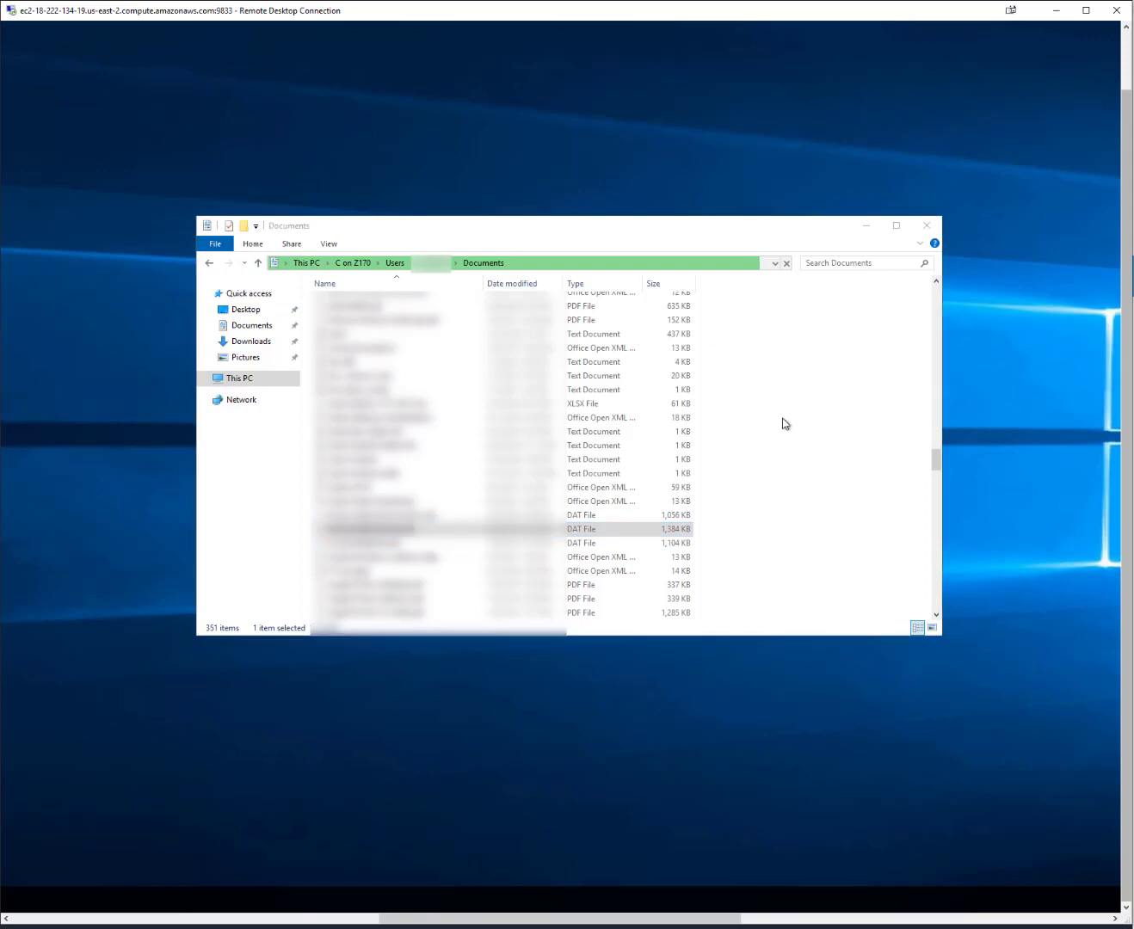
- Close the Documents window and bring HYDRA Wallet back into view
{"action": "left_click", "coordinate": [926, 226]}
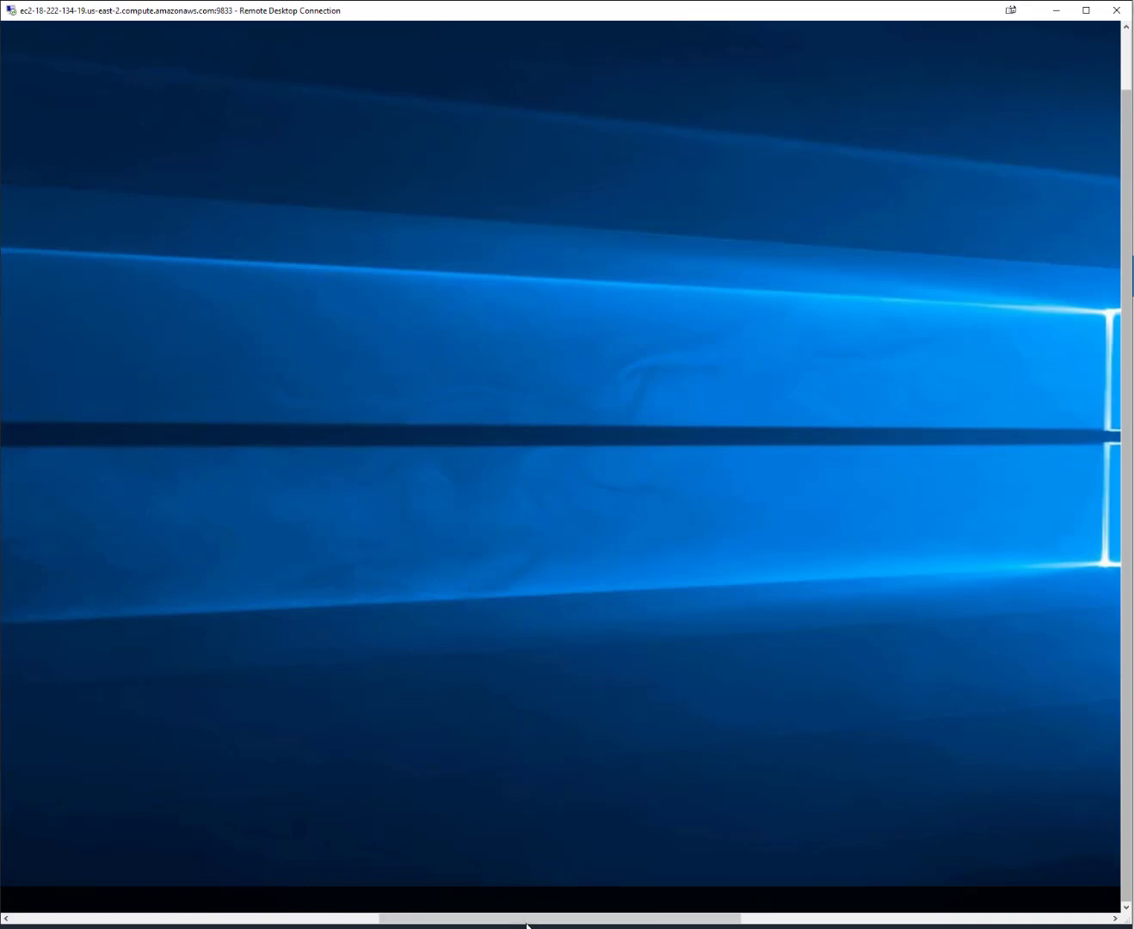
{"action": "left_click_drag", "start_coordinate": [526, 926], "coordinate": [151, 913]}
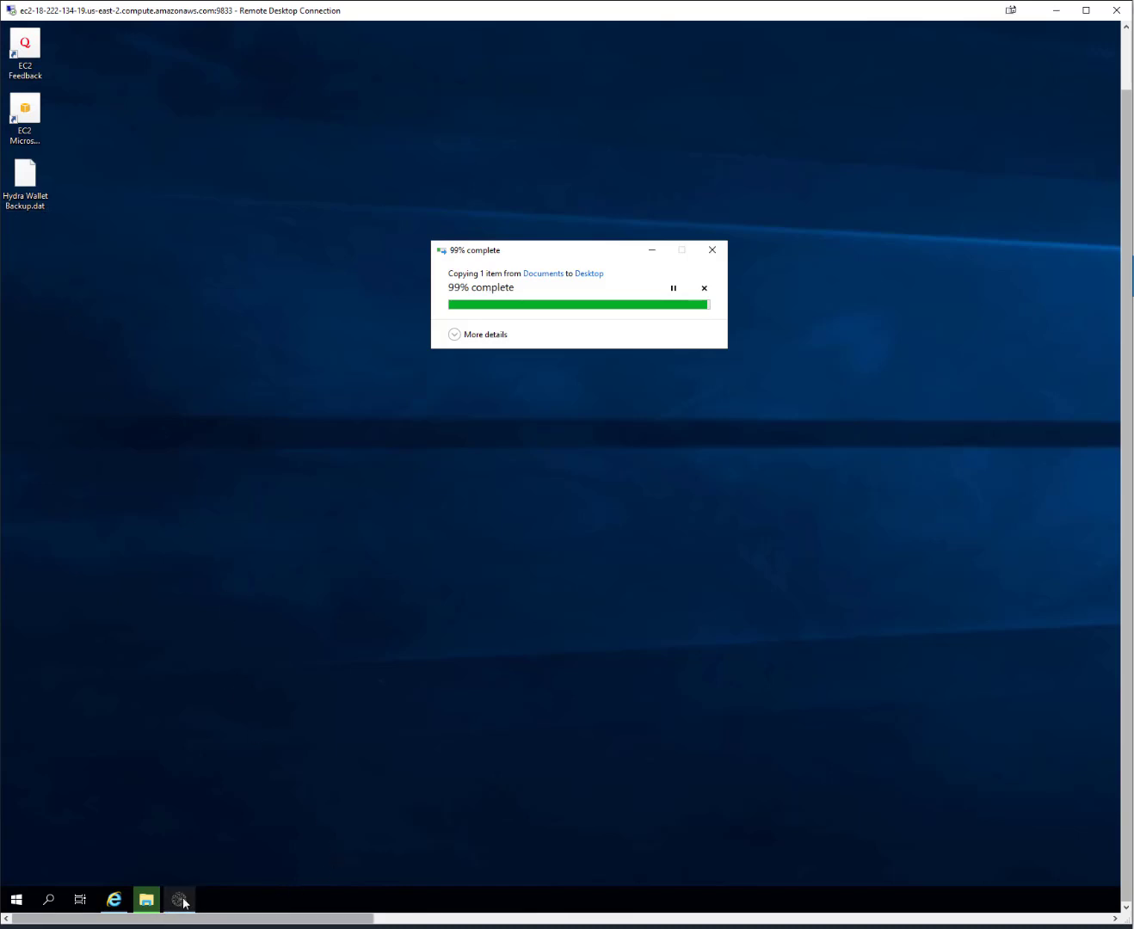
{"action": "left_click", "coordinate": [182, 904]}
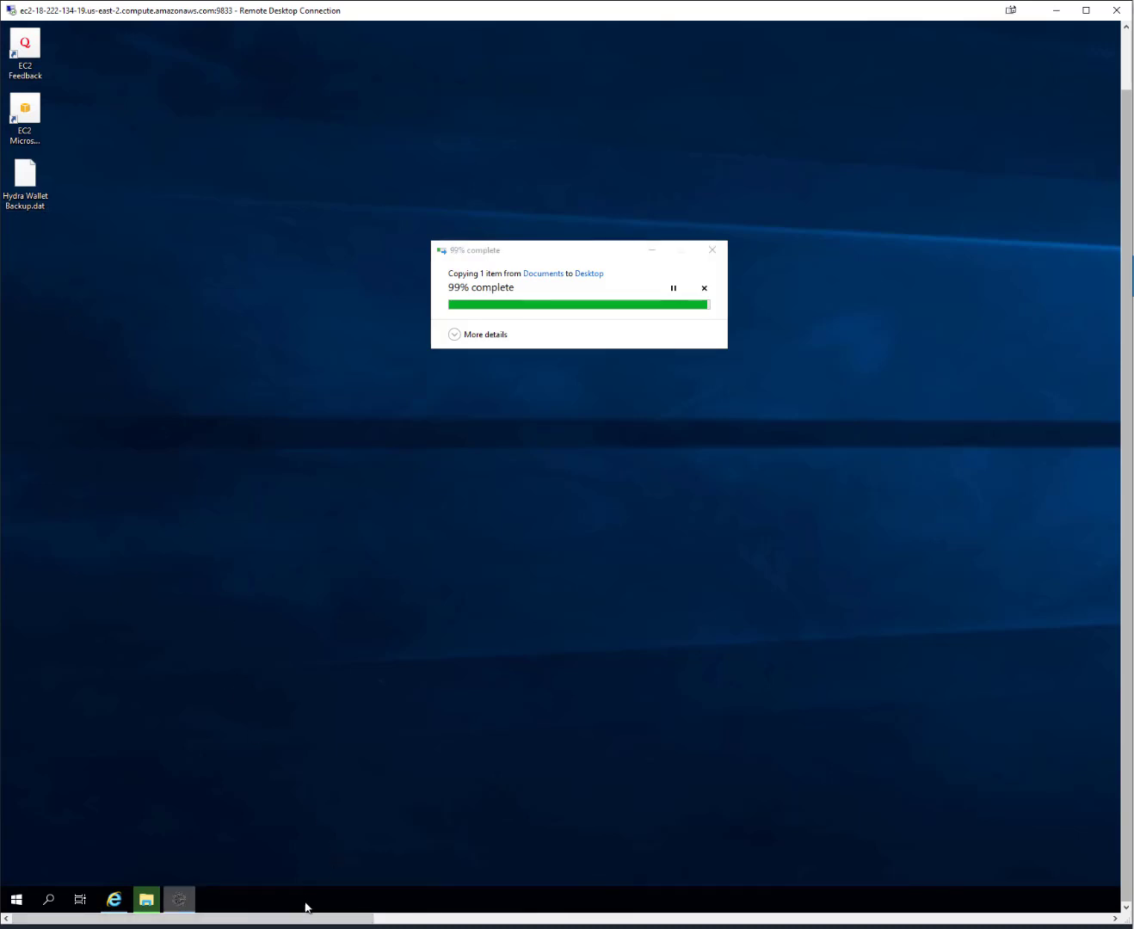
{"action": "left_click_drag", "start_coordinate": [365, 921], "coordinate": [463, 915]}
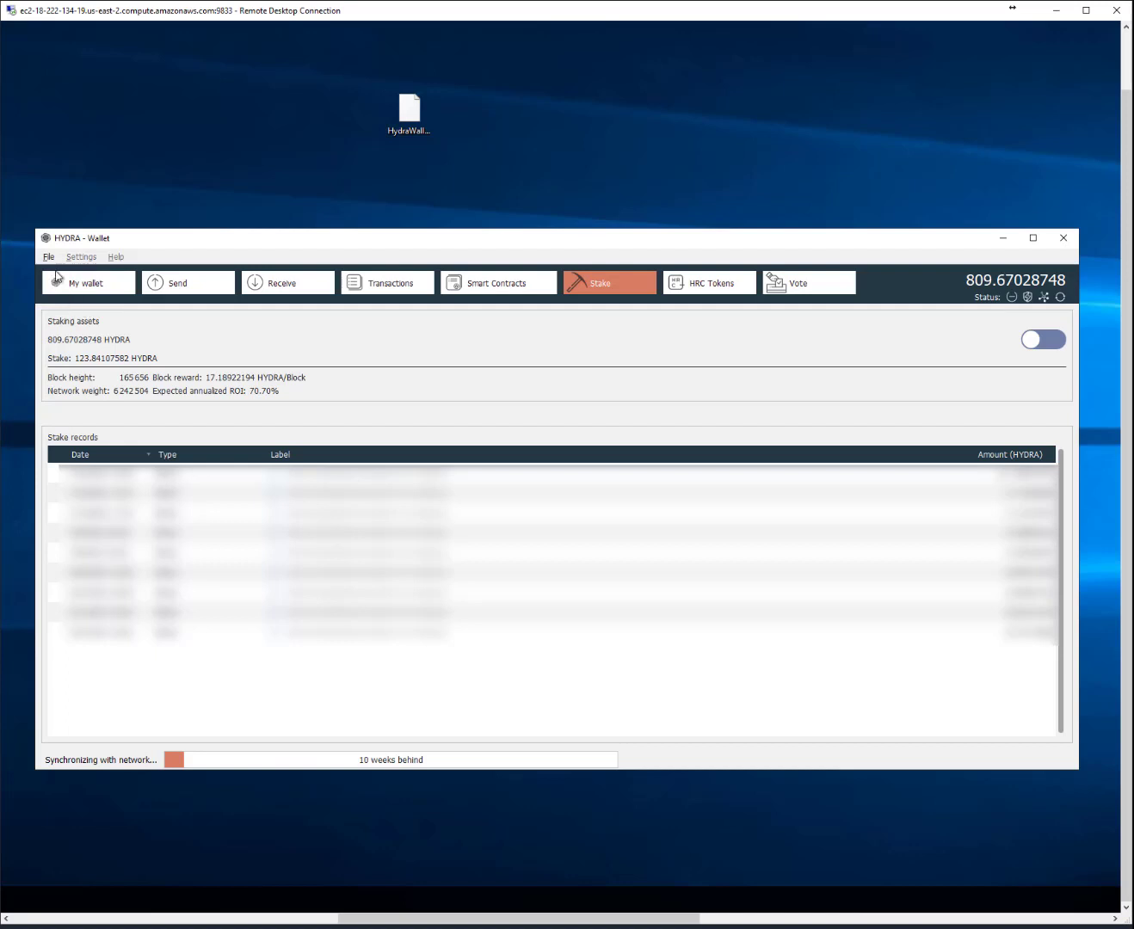
- Restore the wallet from Desktop\HydraWalletAWS.dat with the Salvage option and confirm the restart
{"action": "left_click", "coordinate": [47, 257]}
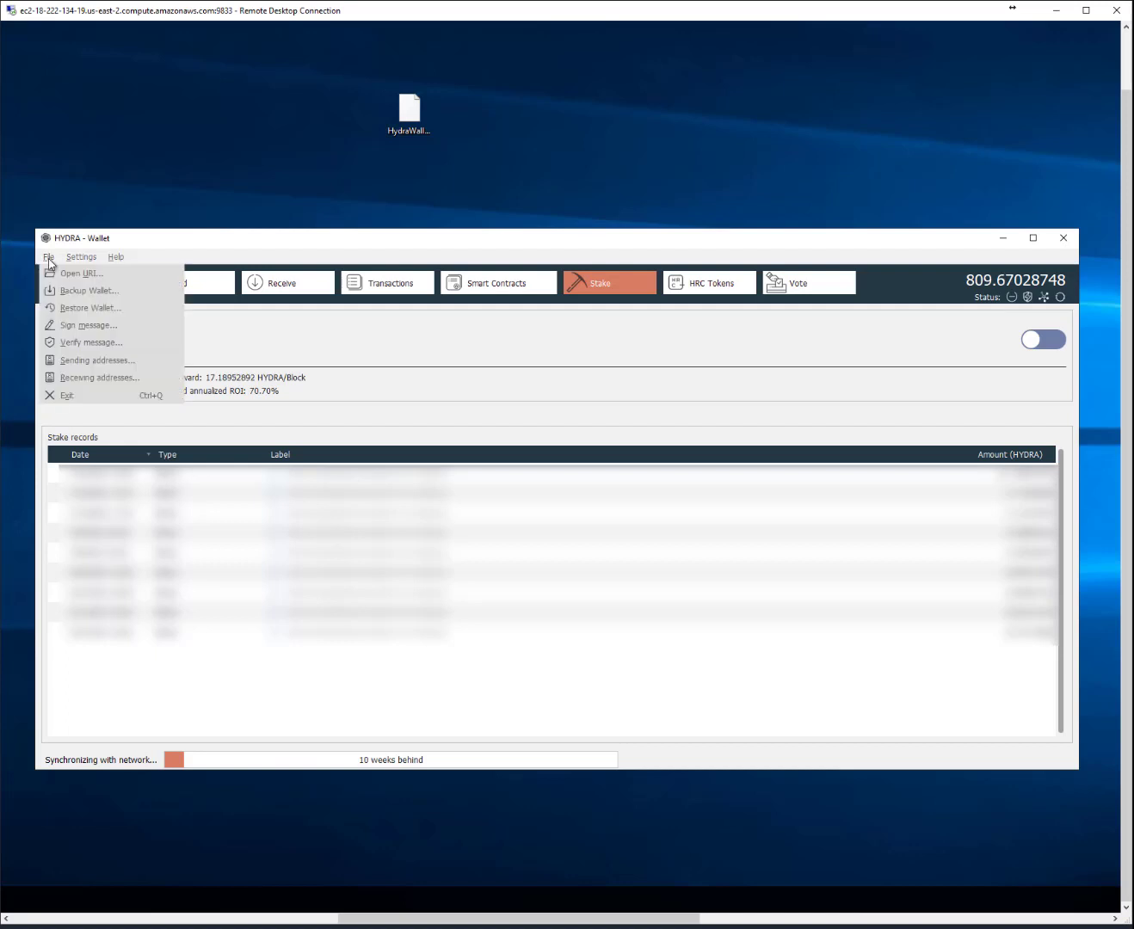
{"action": "left_click", "coordinate": [75, 308]}
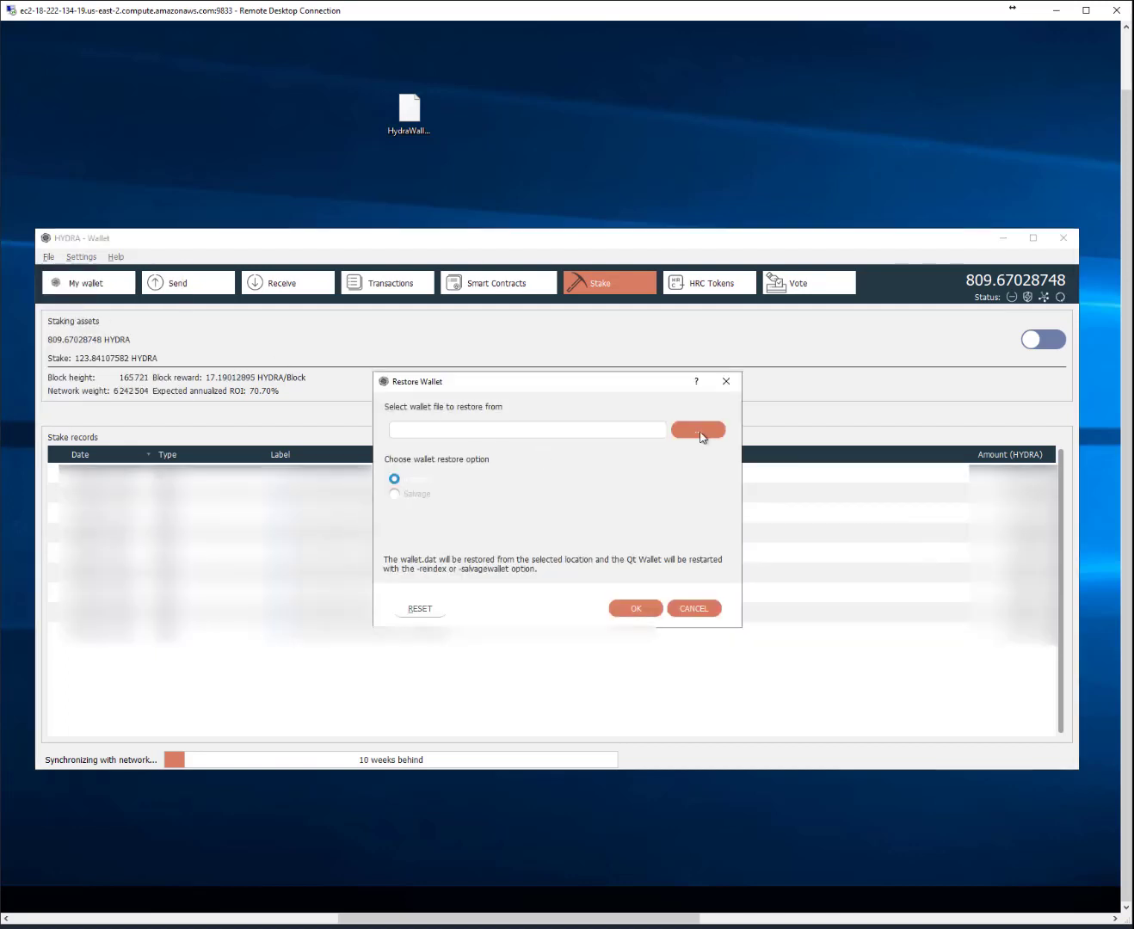
{"action": "left_click", "coordinate": [699, 430]}
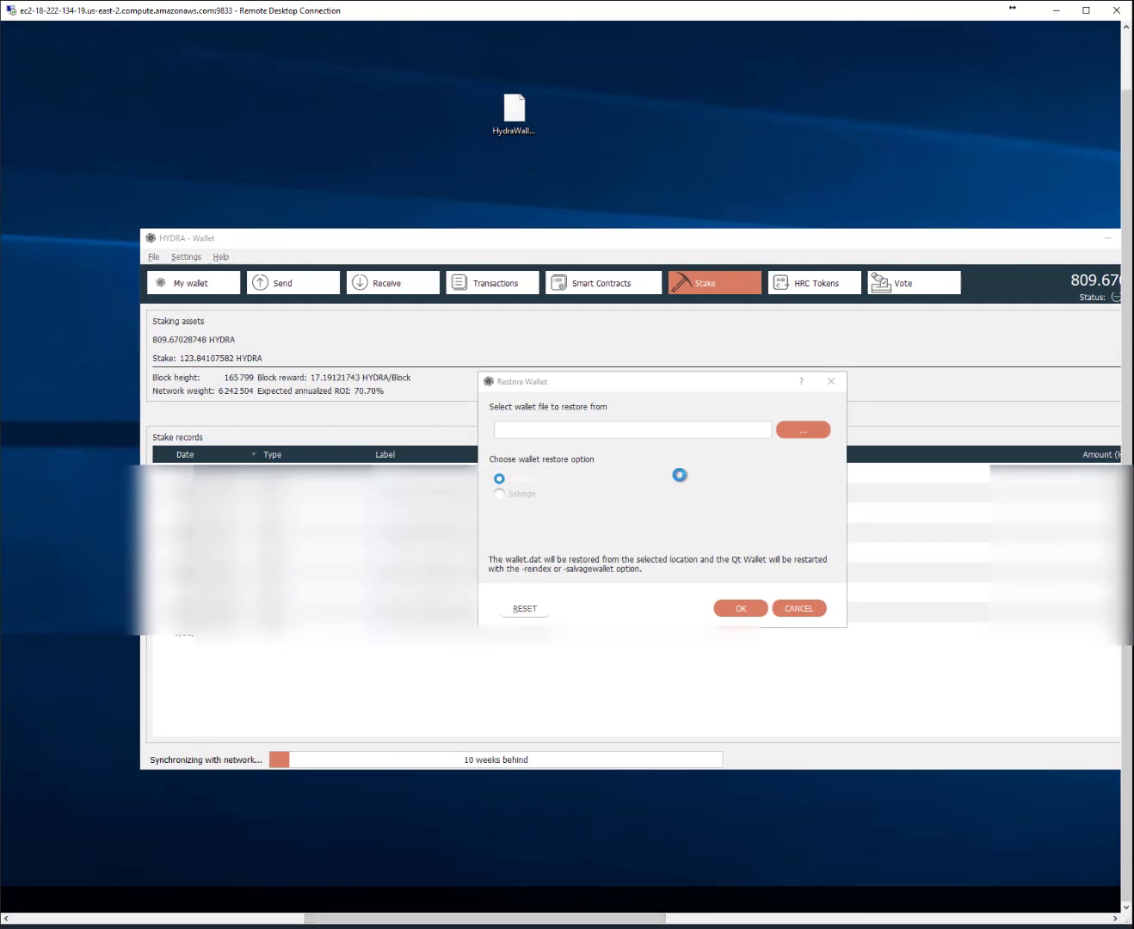
{"action": "left_click_drag", "start_coordinate": [551, 917], "coordinate": [576, 917]}
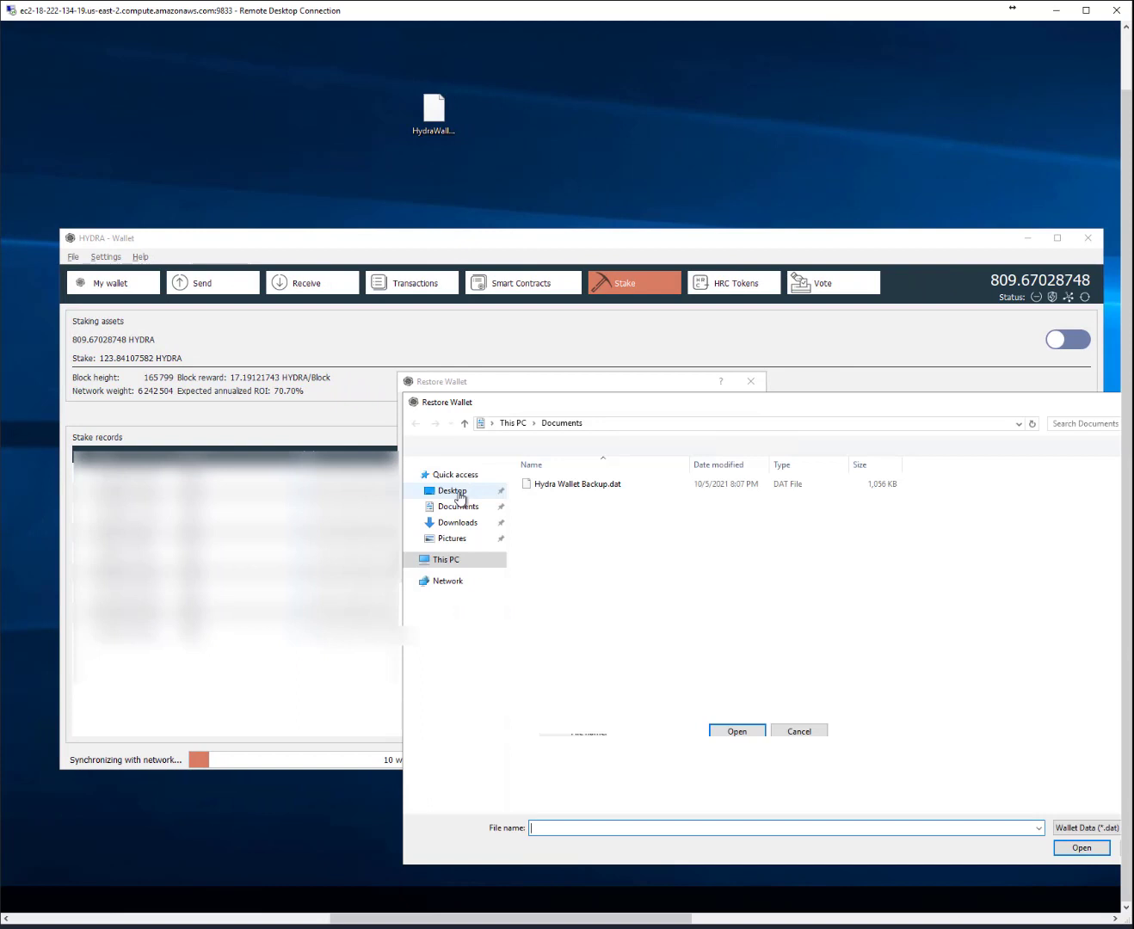
{"action": "left_click", "coordinate": [461, 497]}
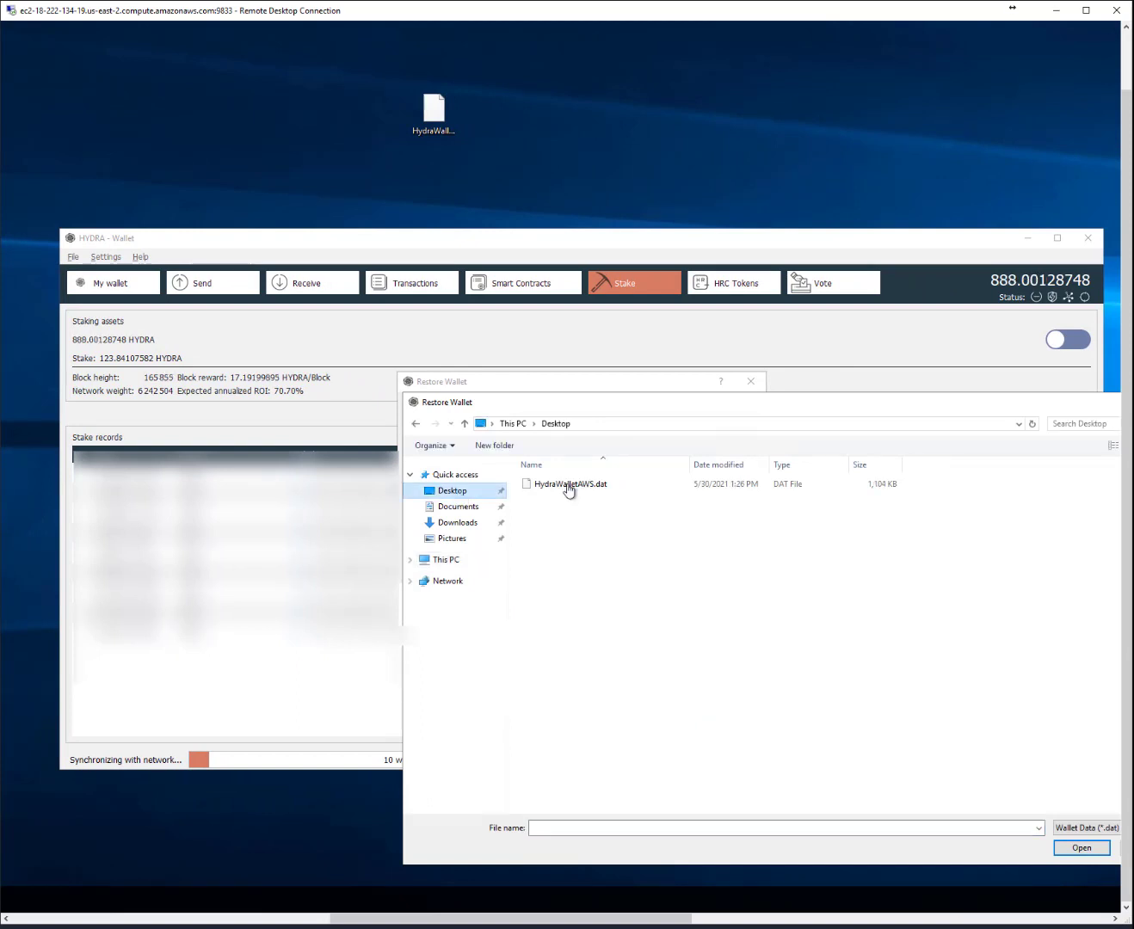
{"action": "left_click", "coordinate": [567, 487]}
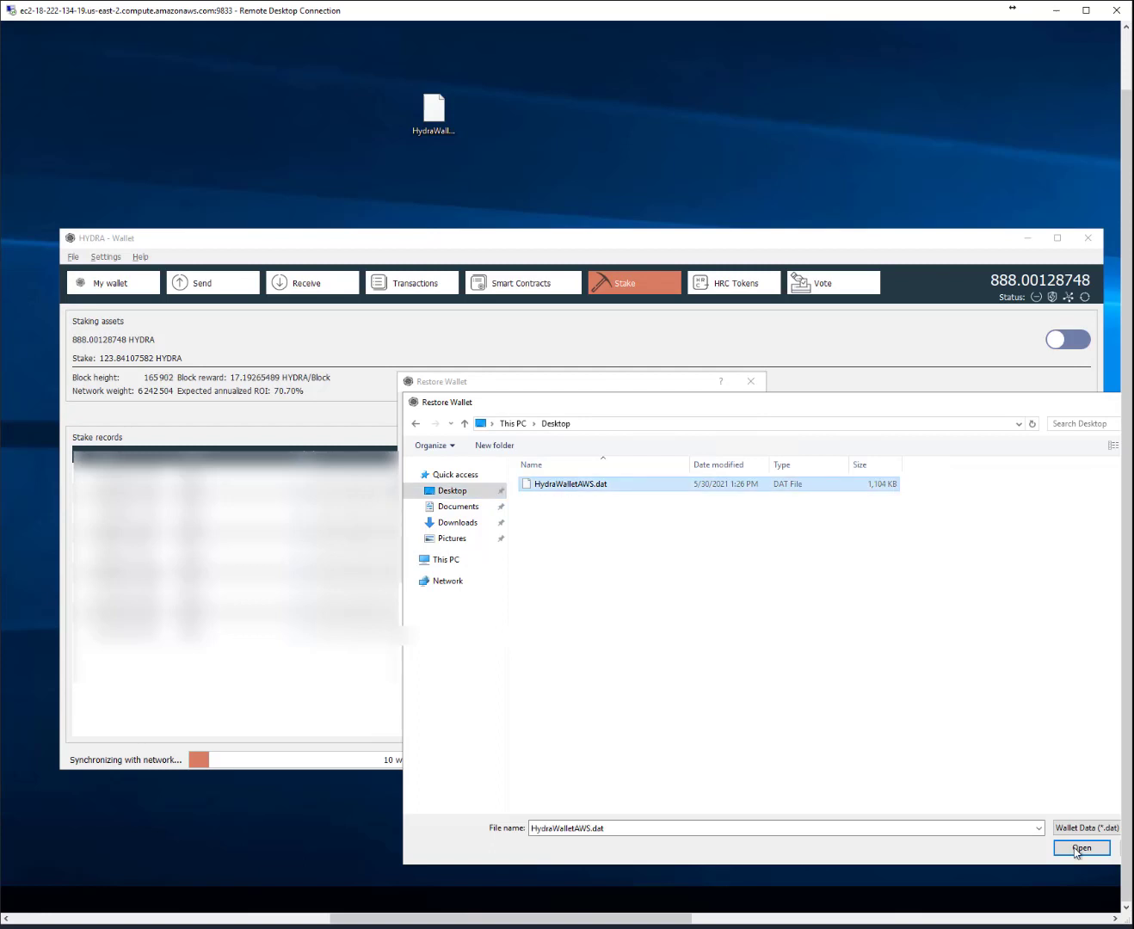
{"action": "left_click", "coordinate": [1078, 849]}
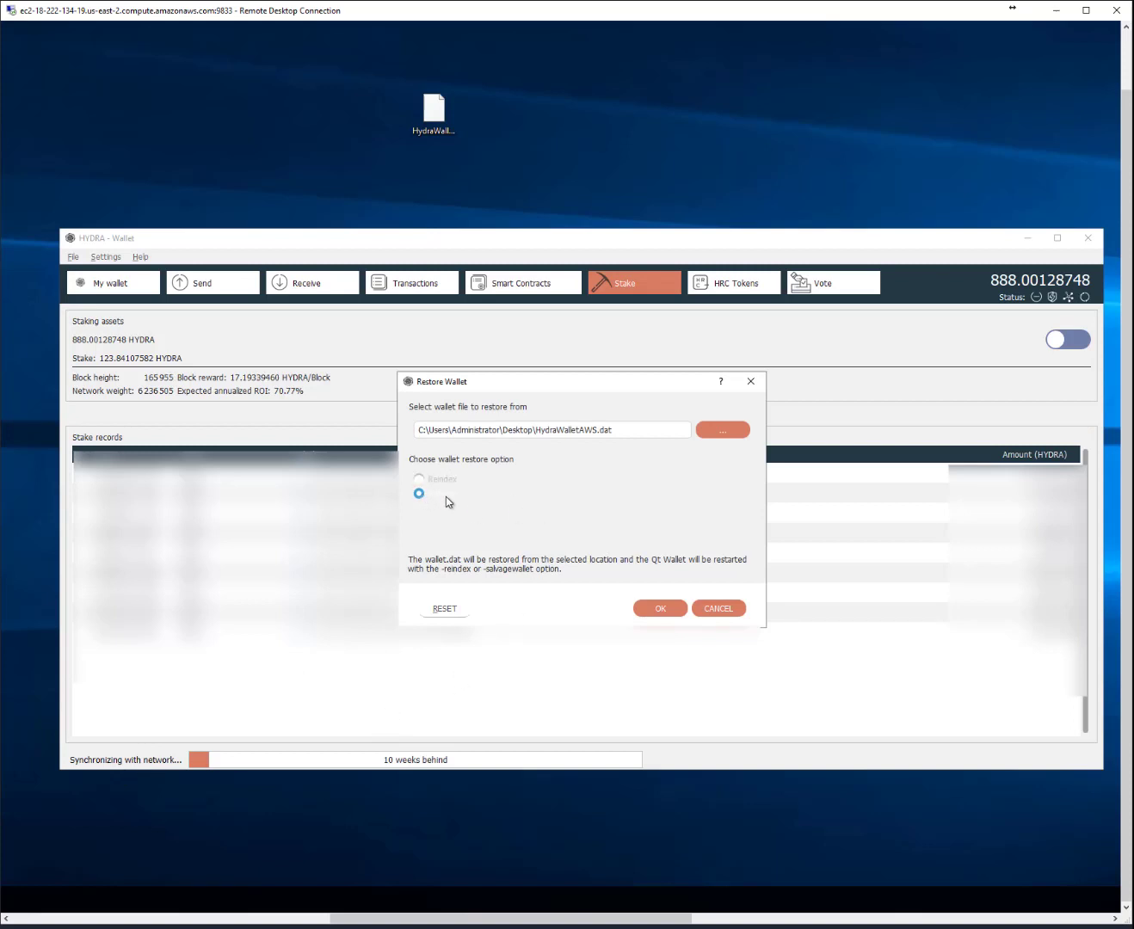
{"action": "left_click", "coordinate": [660, 609]}
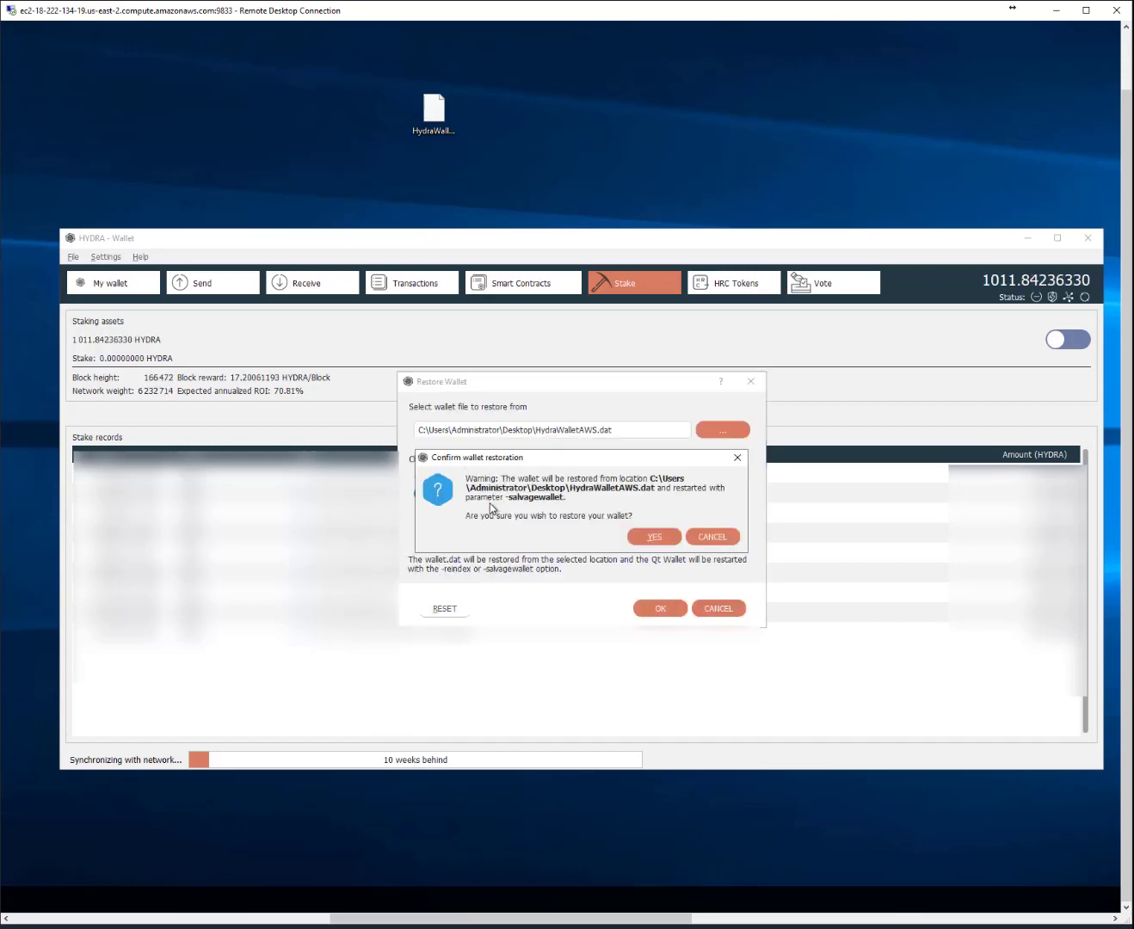
{"action": "left_click", "coordinate": [652, 540]}
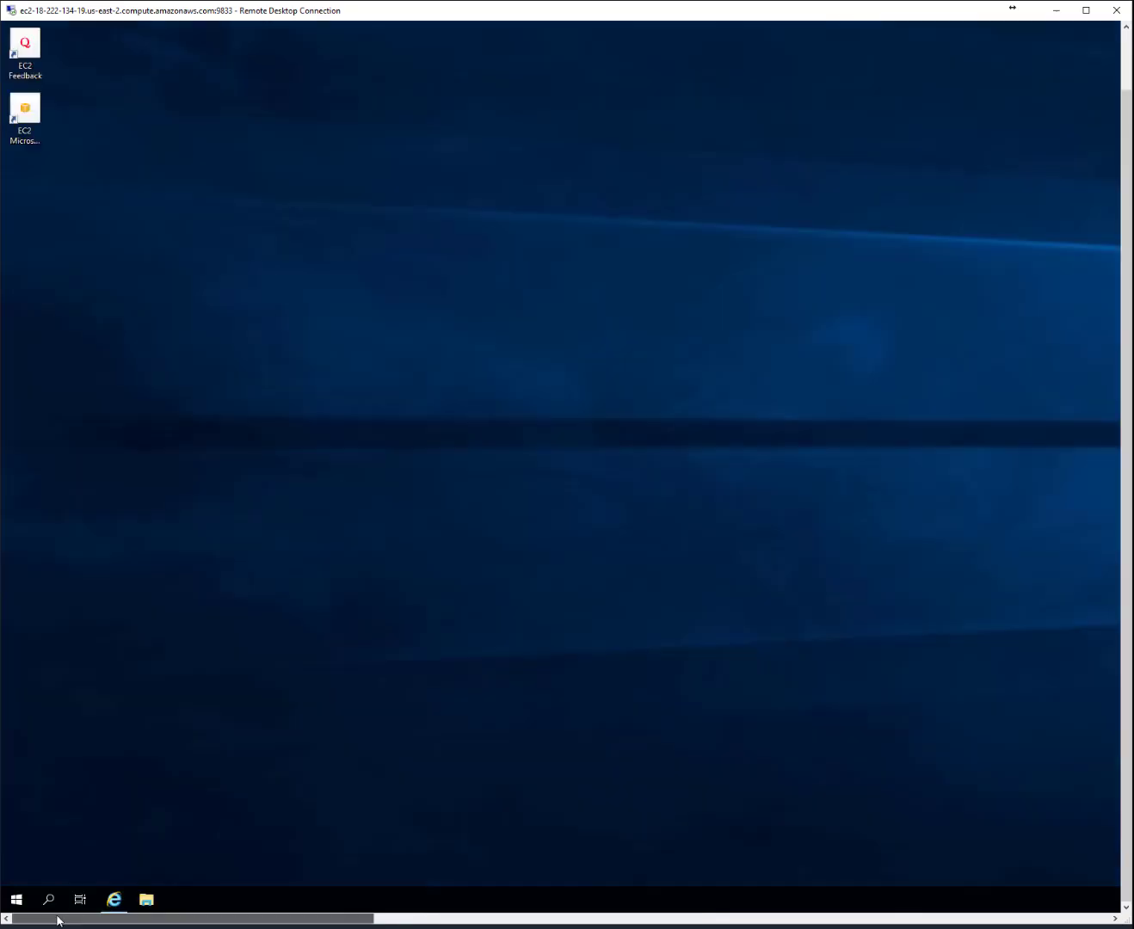
- Relaunch HYDRA (64-bit) from the Start menu
{"action": "left_click", "coordinate": [16, 900]}
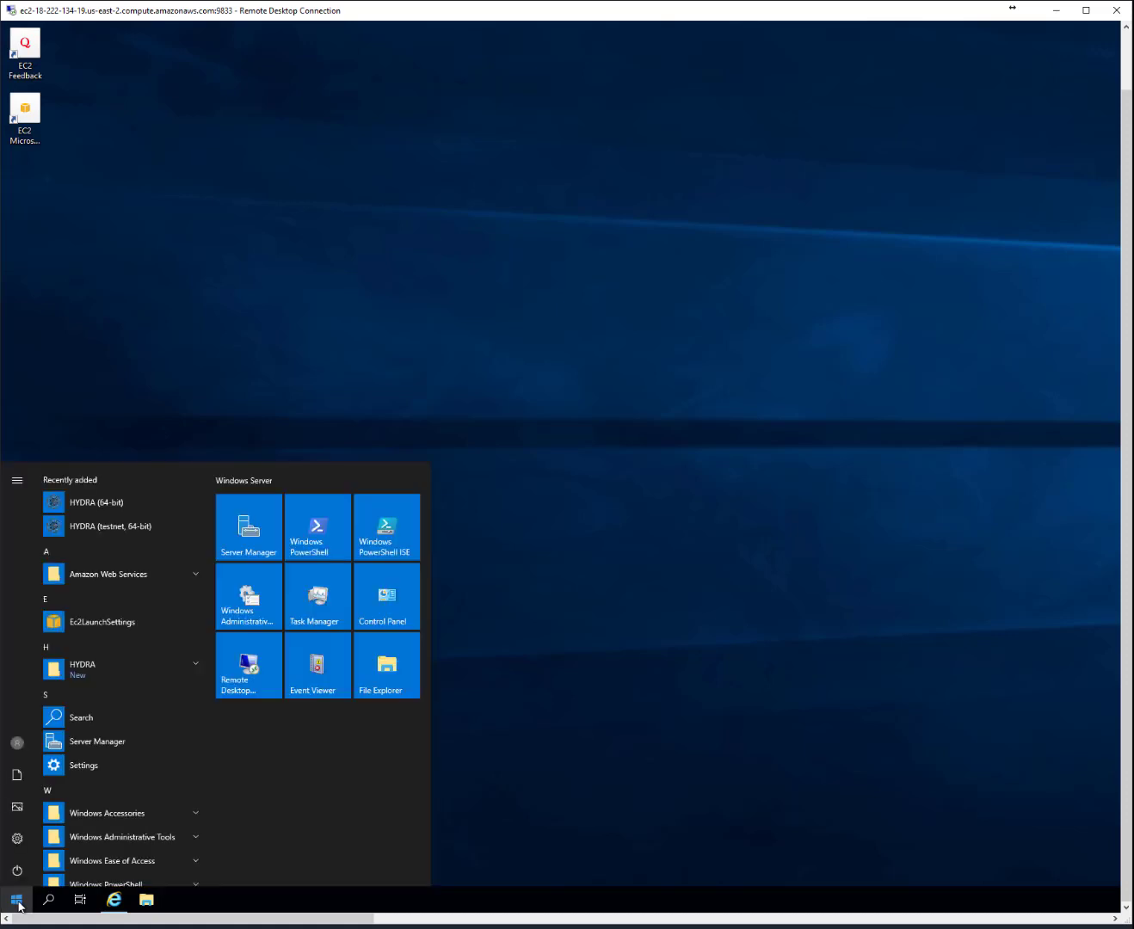
{"action": "left_click", "coordinate": [103, 668]}
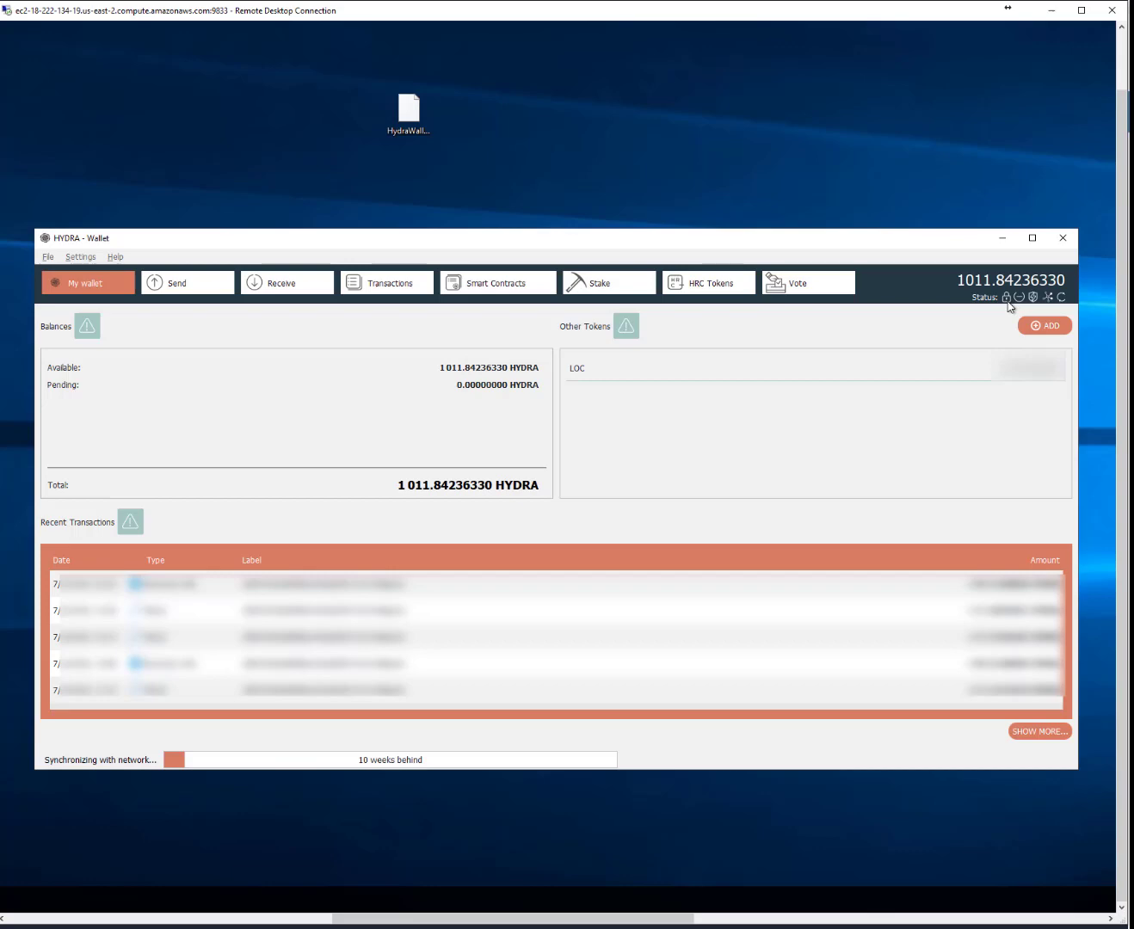
{"action": "mouse_move", "coordinate": [1009, 305]}
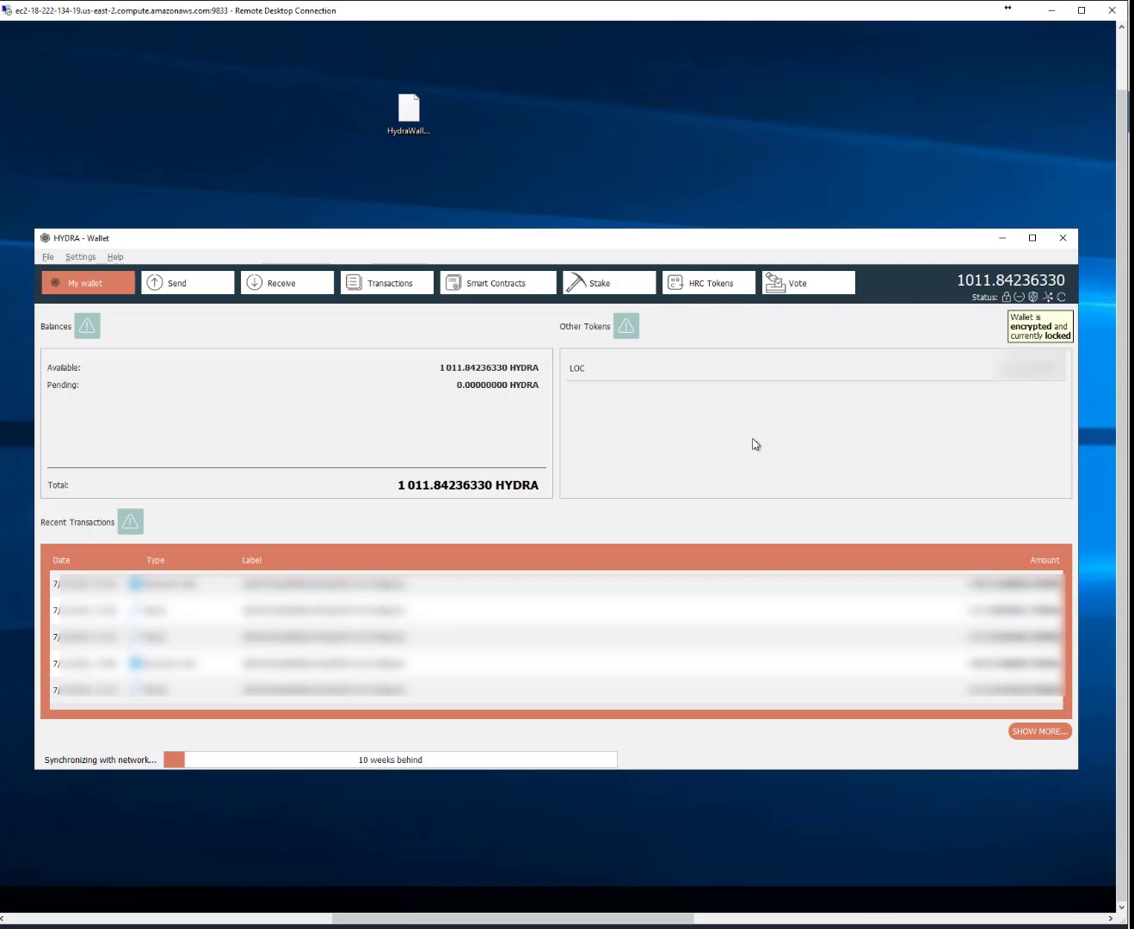
- Unlock the restored wallet for staking only with the pasted passphrase
{"action": "left_click", "coordinate": [84, 258]}
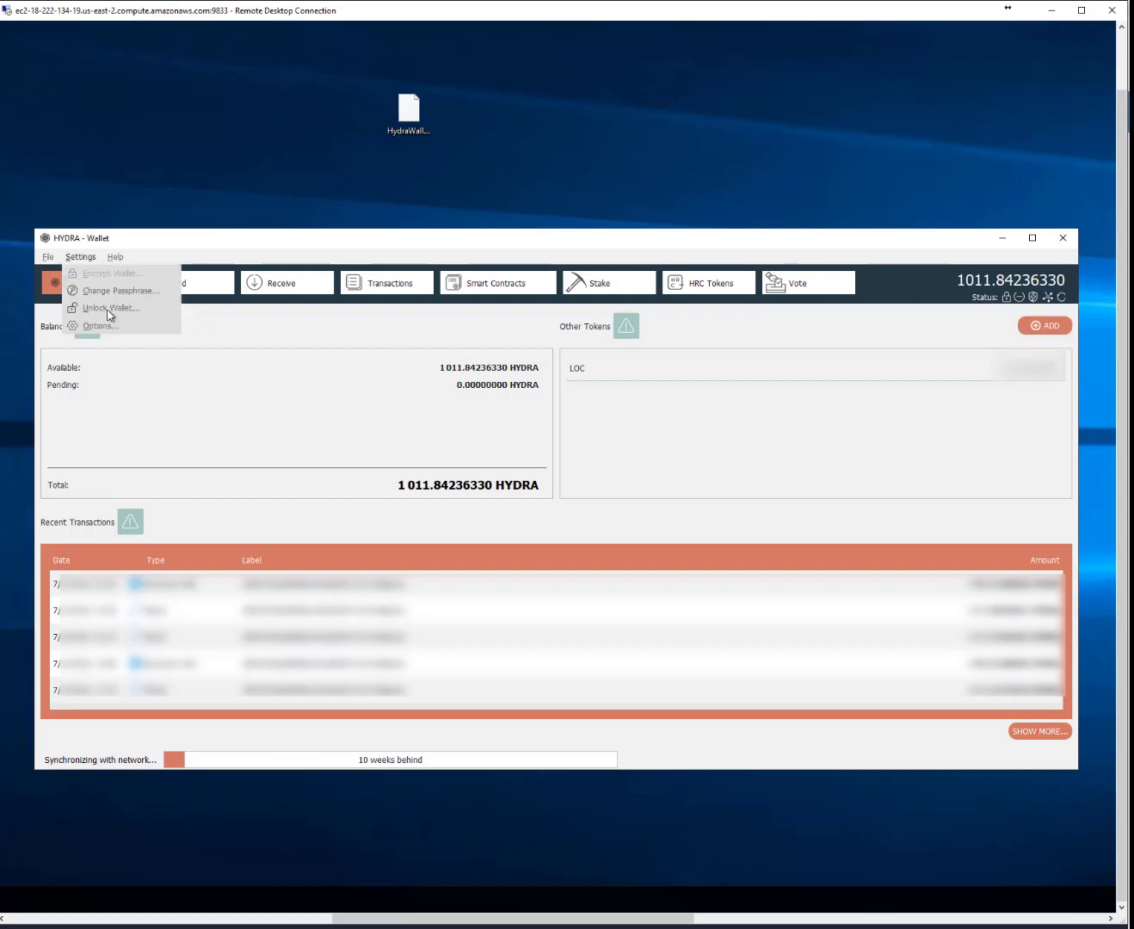
{"action": "left_click", "coordinate": [109, 309]}
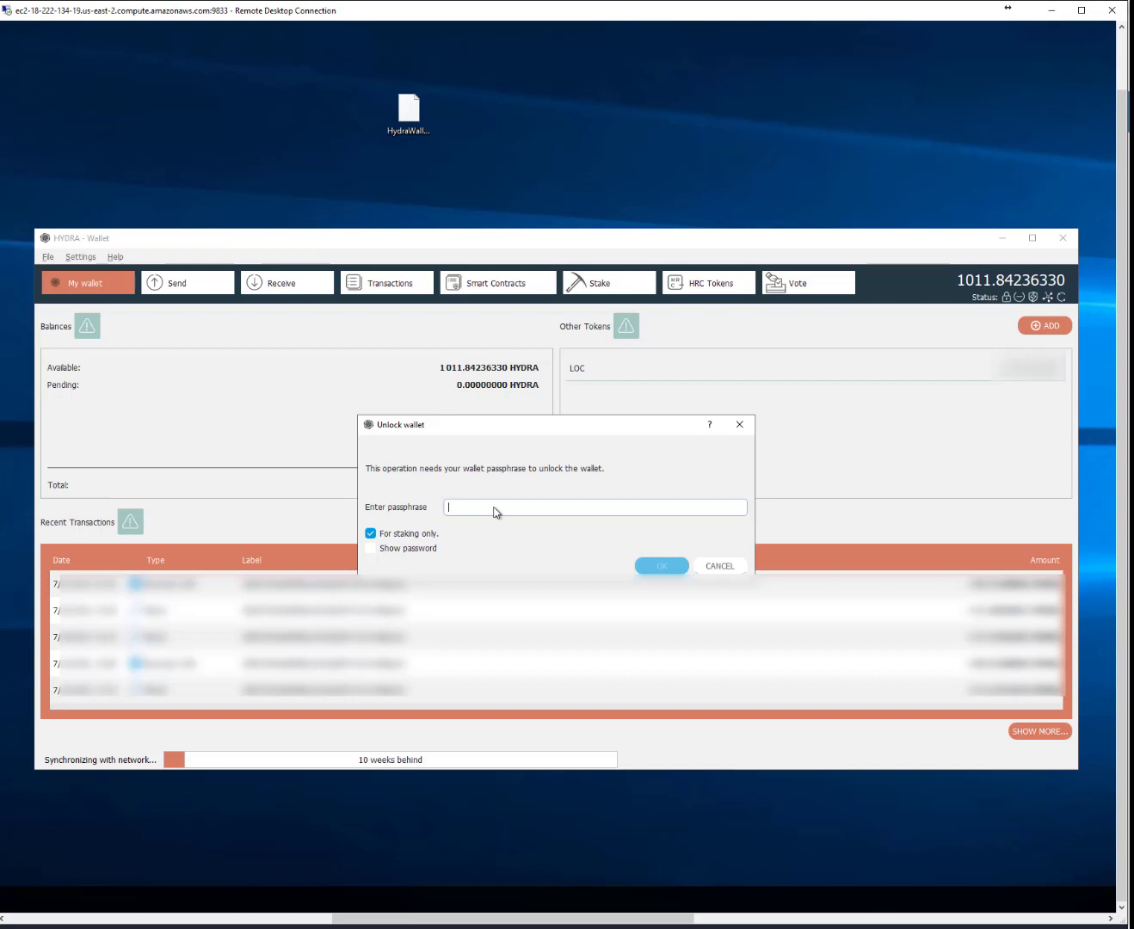
{"action": "key", "text": "ctrl+v"}
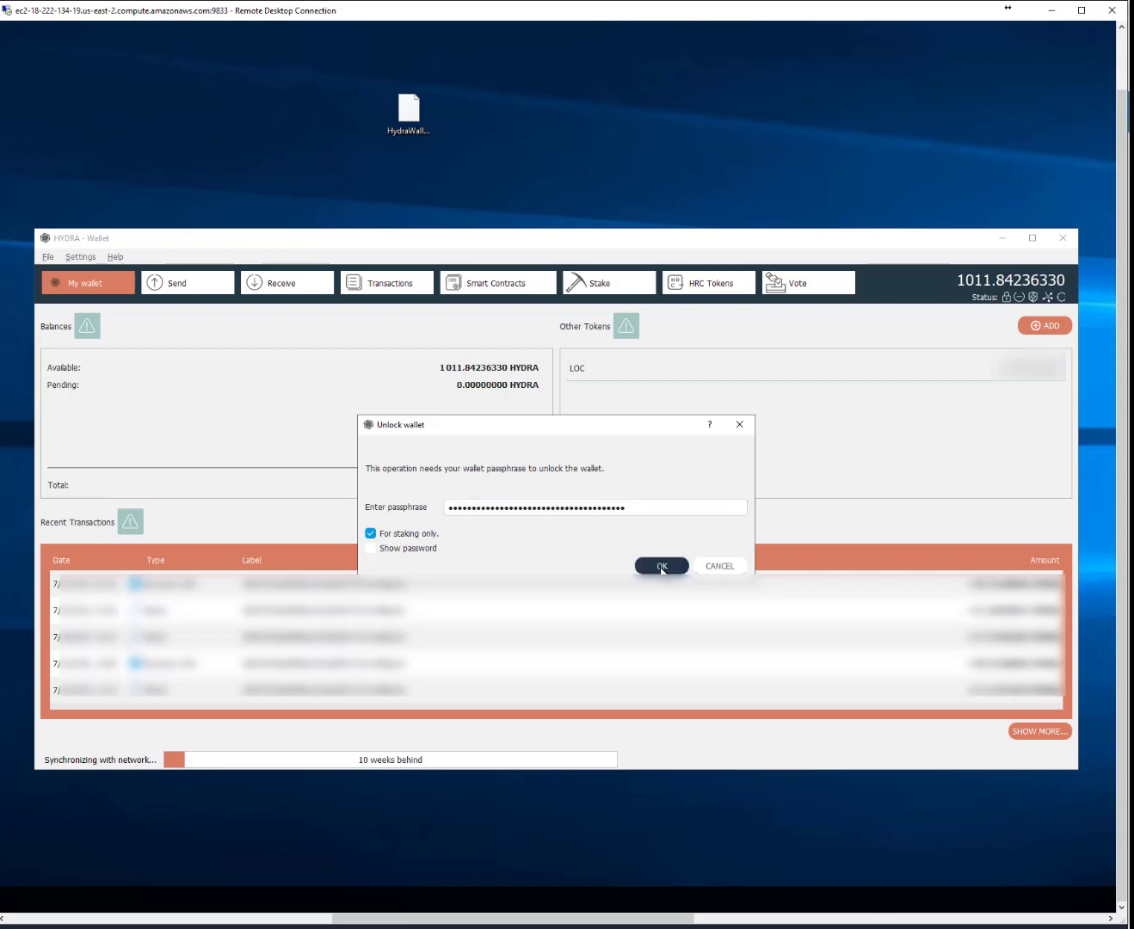
{"action": "left_click", "coordinate": [662, 566]}
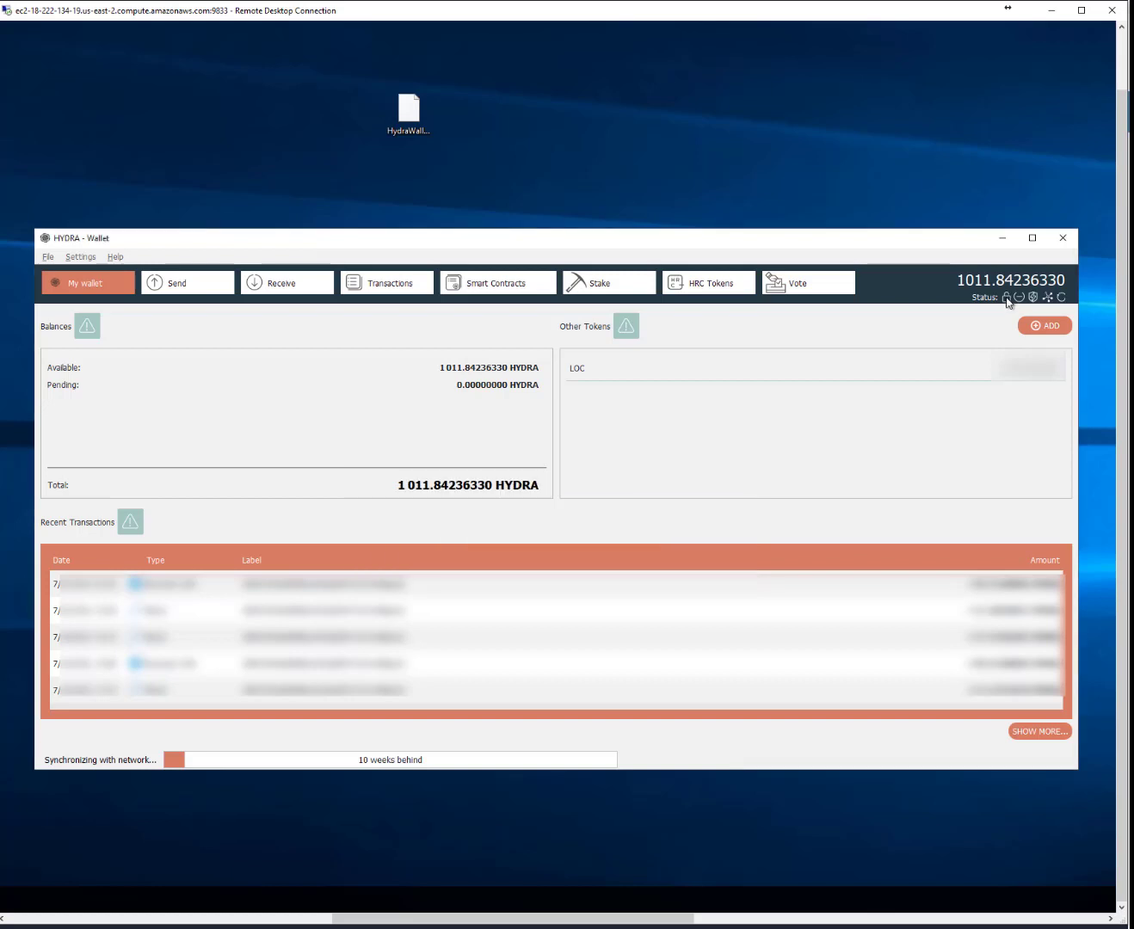
- On the Stake page, turn staking on, check its status, turn it off, and reposition the window
{"action": "left_click", "coordinate": [606, 287]}
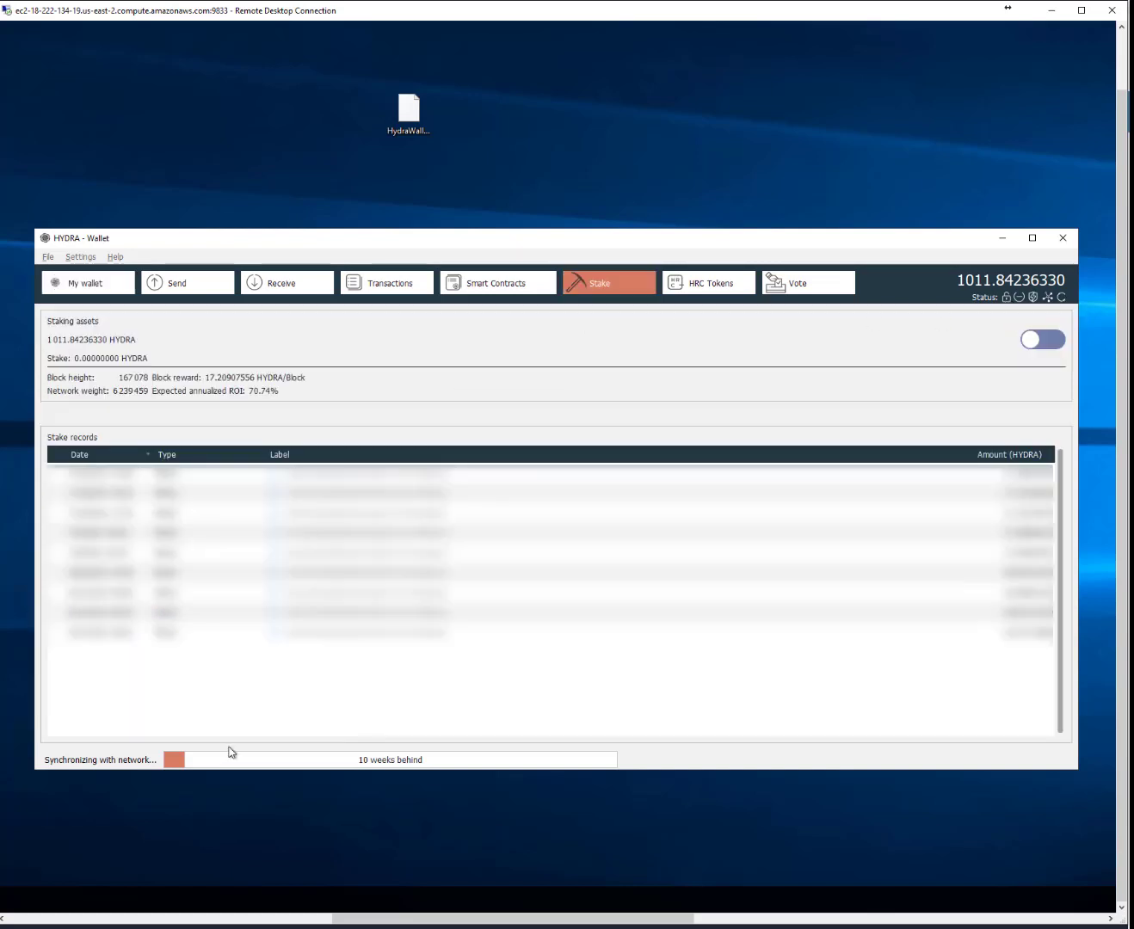
{"action": "left_click", "coordinate": [1055, 344]}
{"action": "mouse_move", "coordinate": [1034, 298]}
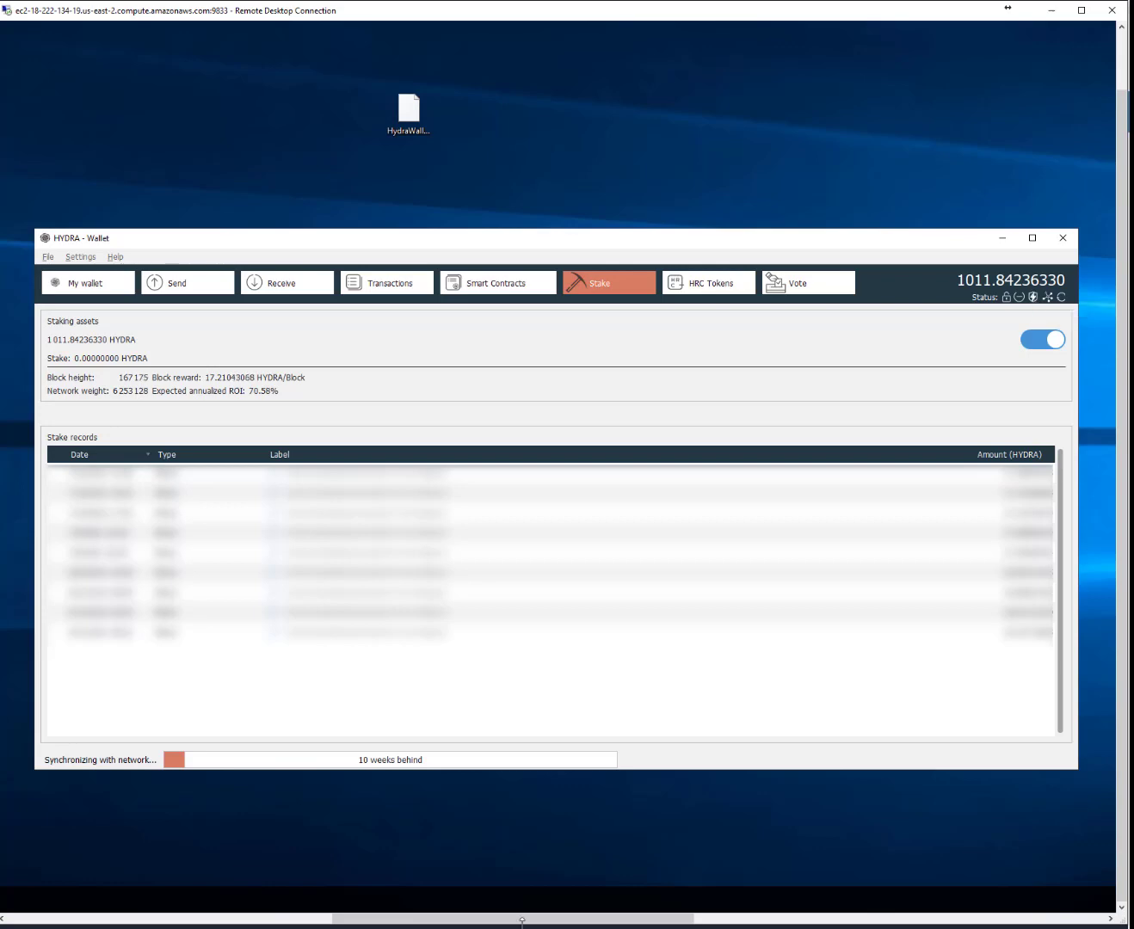
{"action": "left_click_drag", "start_coordinate": [522, 919], "coordinate": [568, 922]}
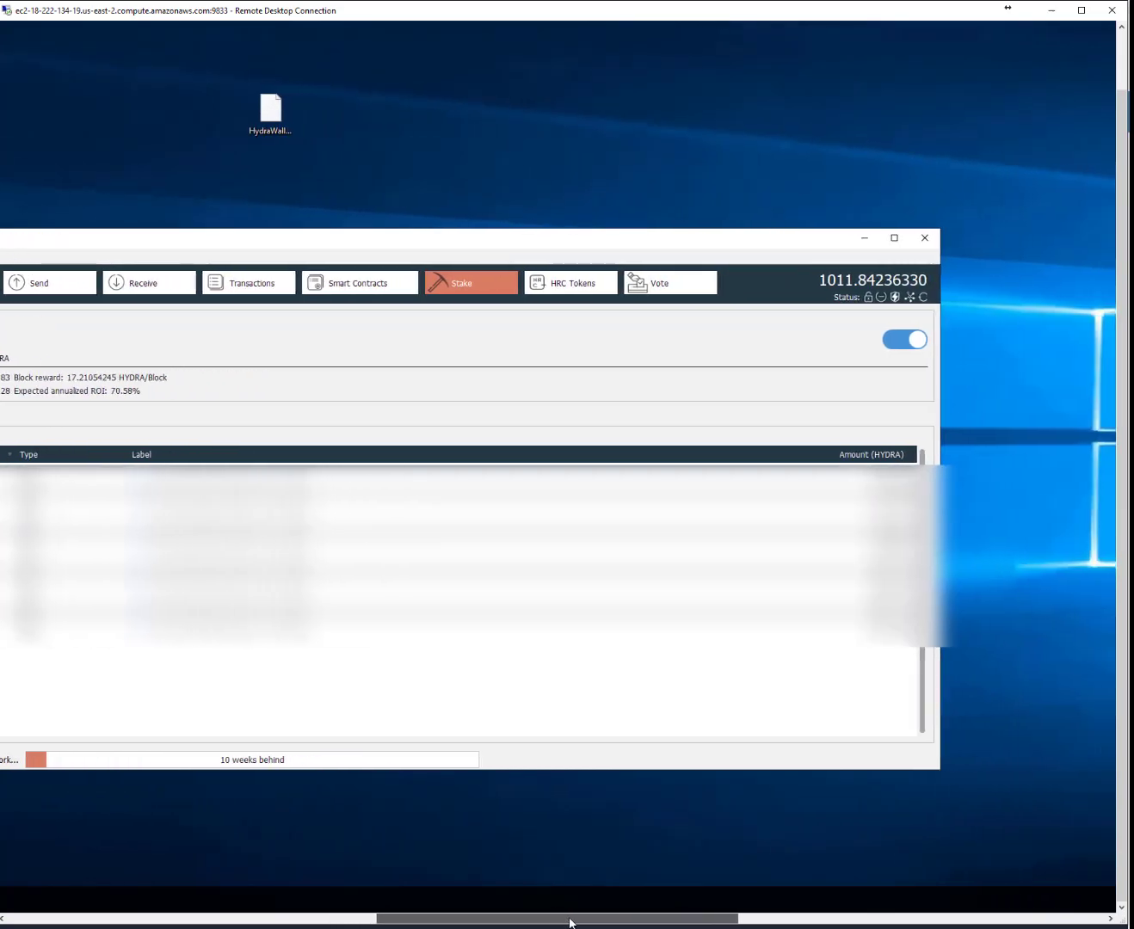
{"action": "mouse_move", "coordinate": [895, 297]}
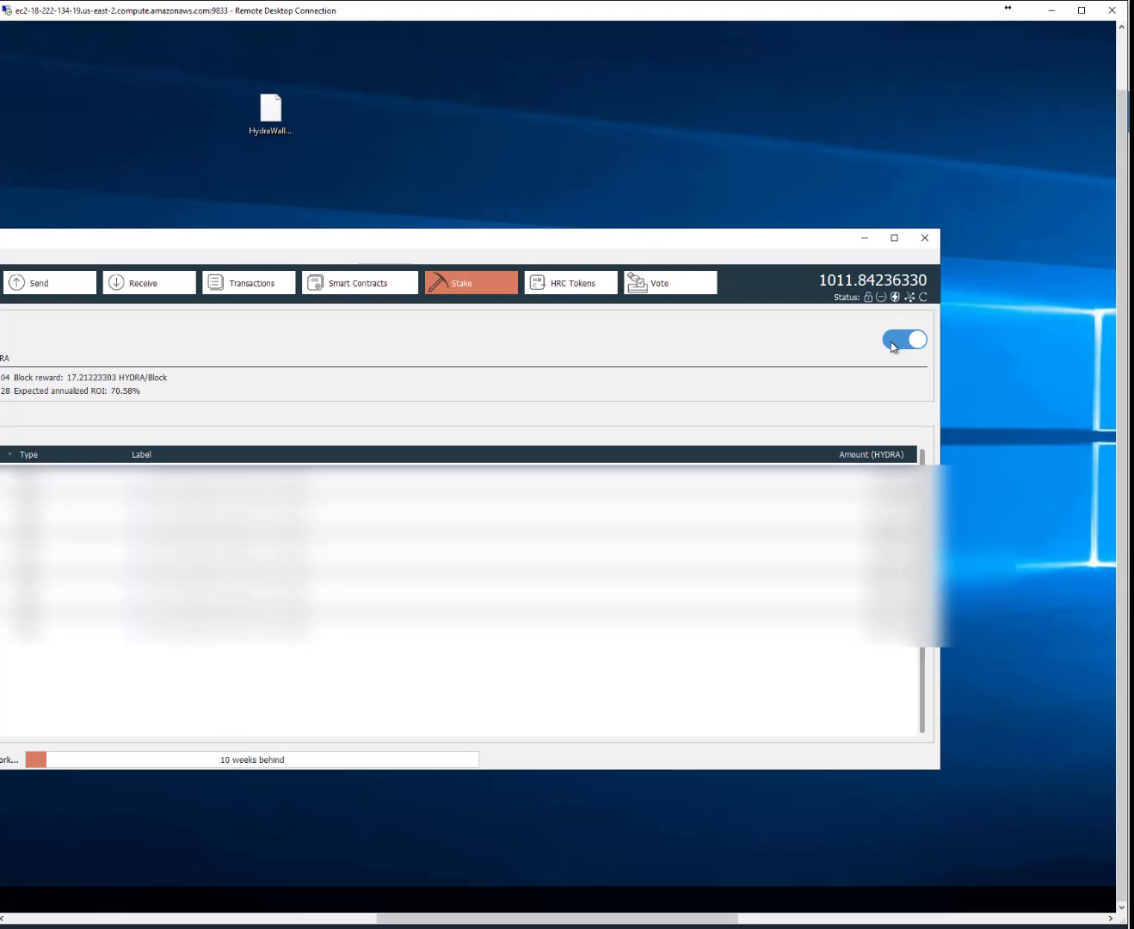
{"action": "left_click", "coordinate": [892, 344]}
{"action": "left_click_drag", "start_coordinate": [512, 248], "coordinate": [715, 253]}
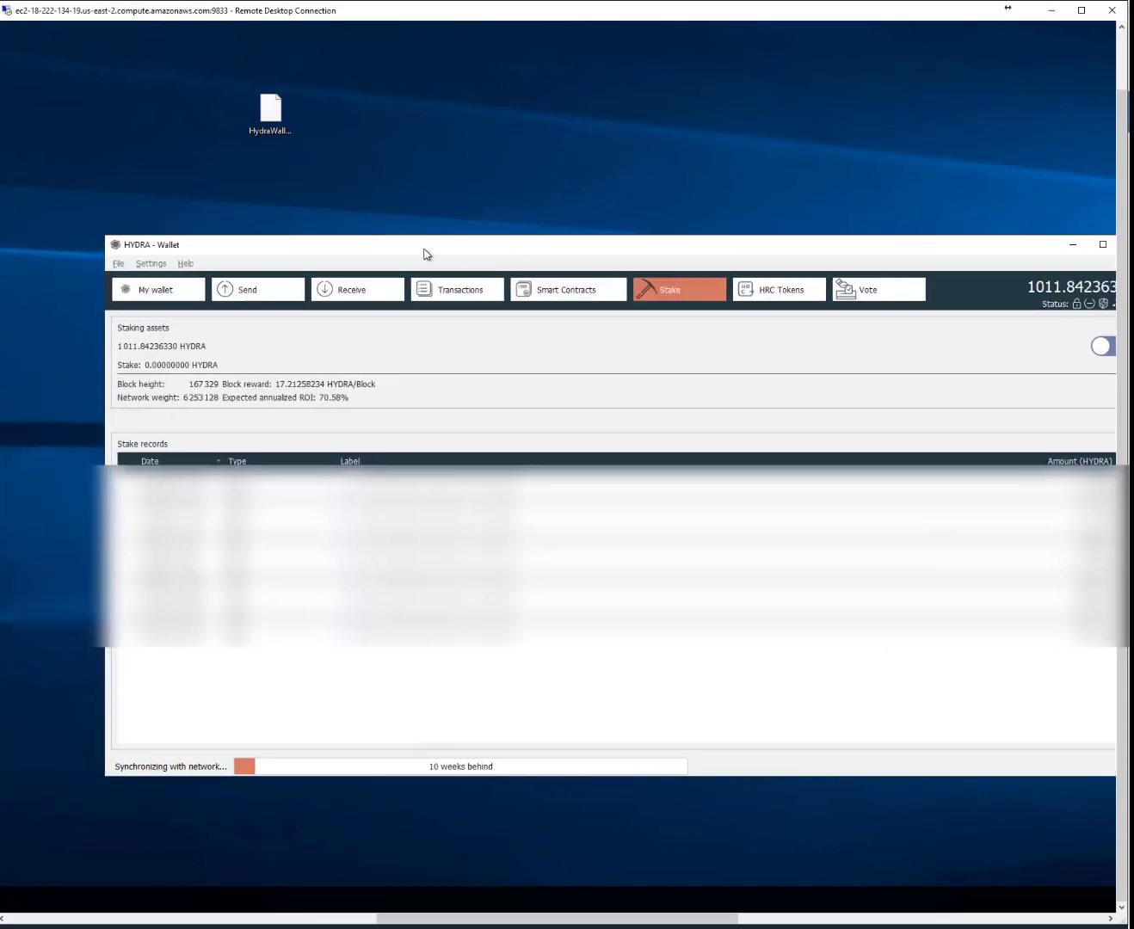
{"action": "left_click_drag", "start_coordinate": [422, 251], "coordinate": [426, 249]}
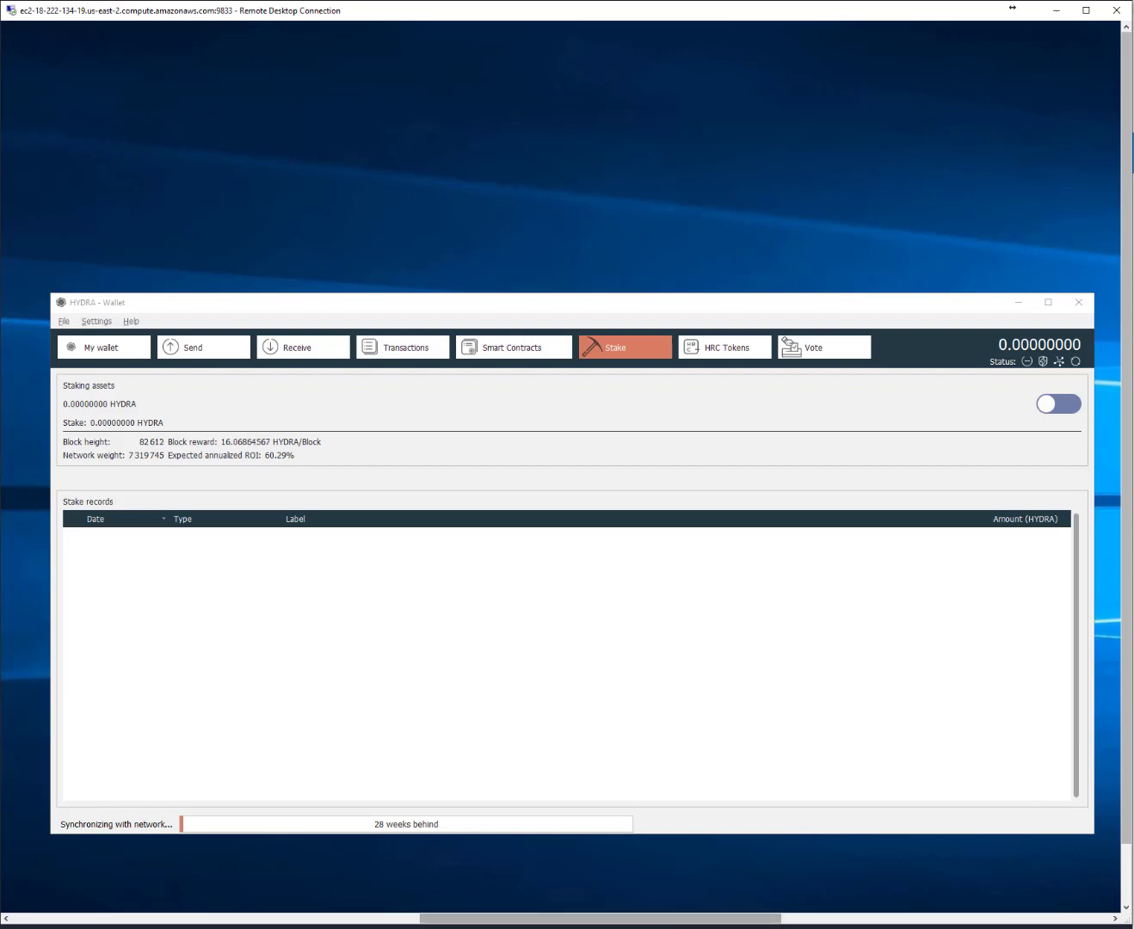
- Return to the Windows instance's details page in the AWS console and open its Security tab
{"action": "key", "text": "alt+Tab"}
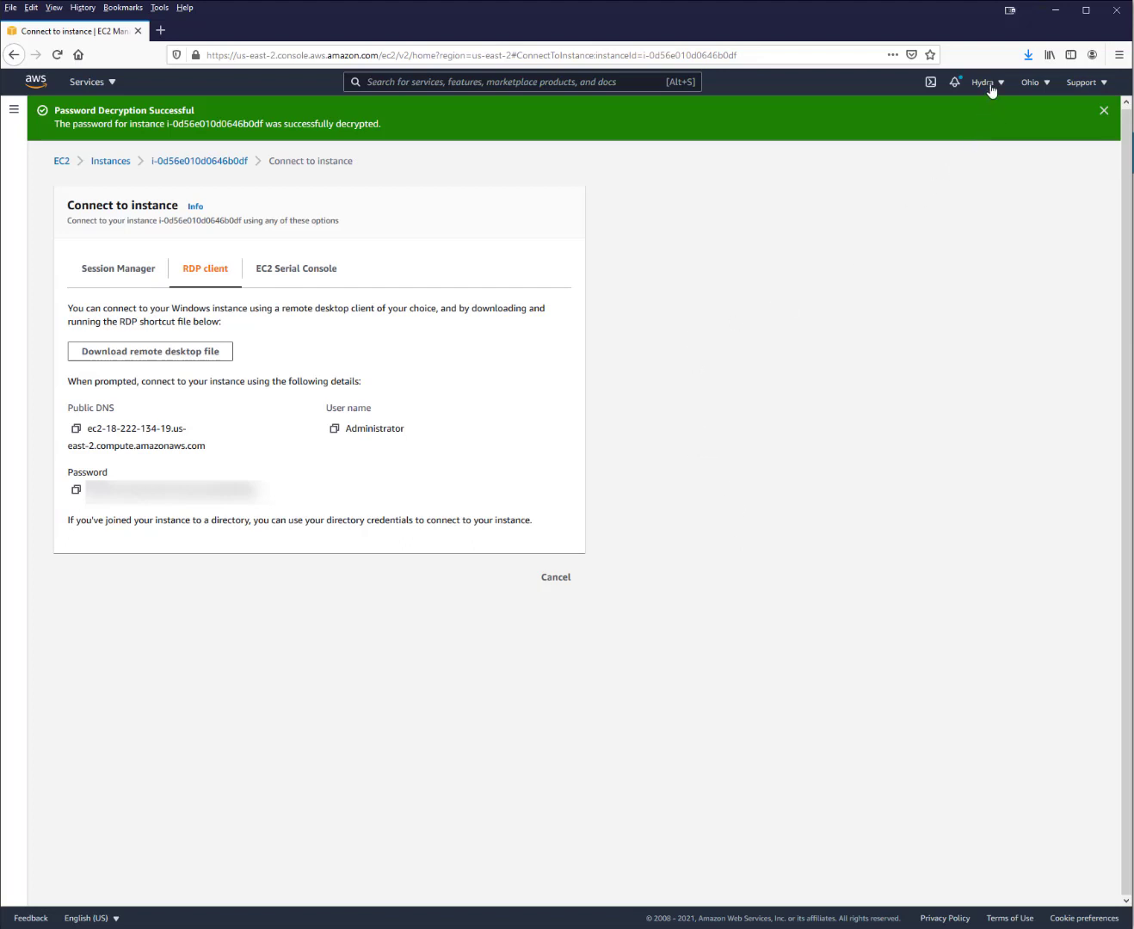
{"action": "left_click", "coordinate": [202, 164]}
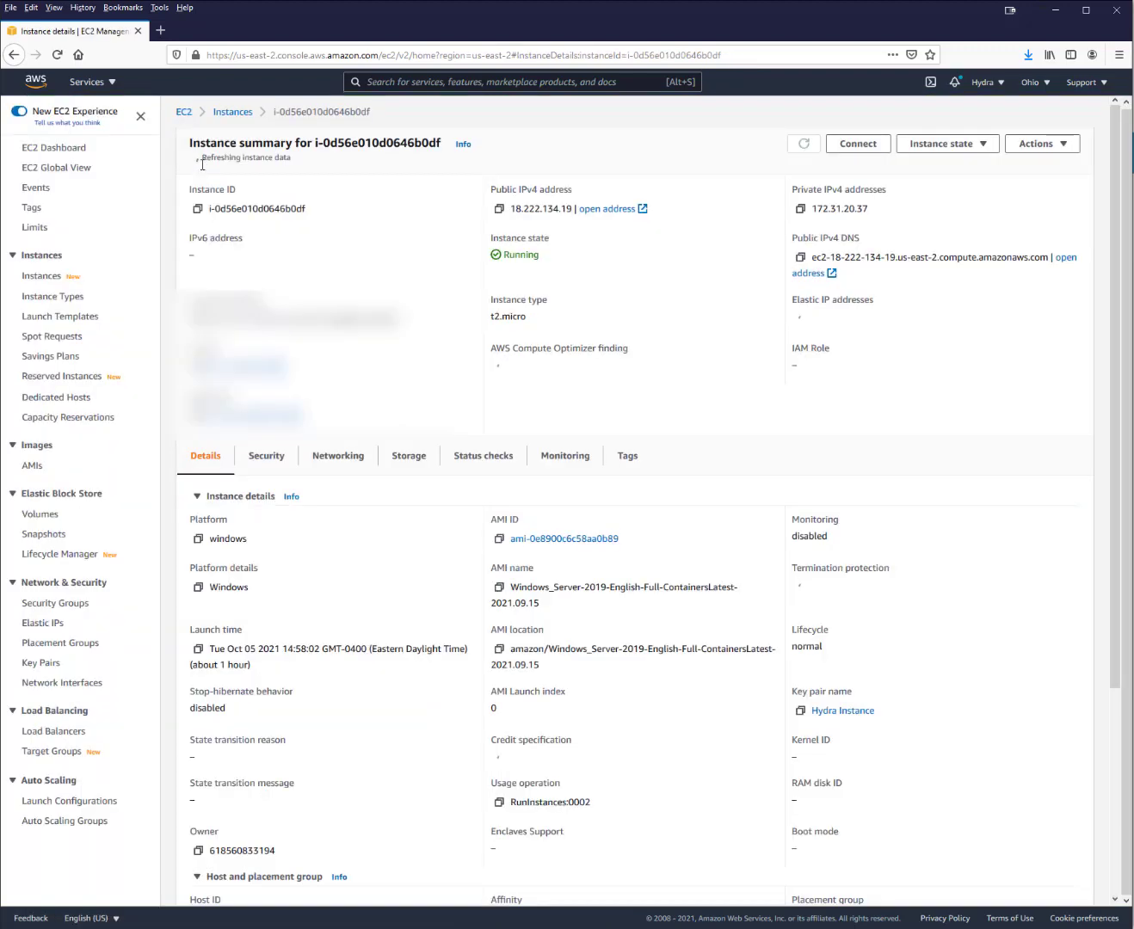
{"action": "left_click", "coordinate": [270, 459]}
{"action": "scroll", "coordinate": [879, 608], "scroll_direction": "down", "scroll_amount": 1}
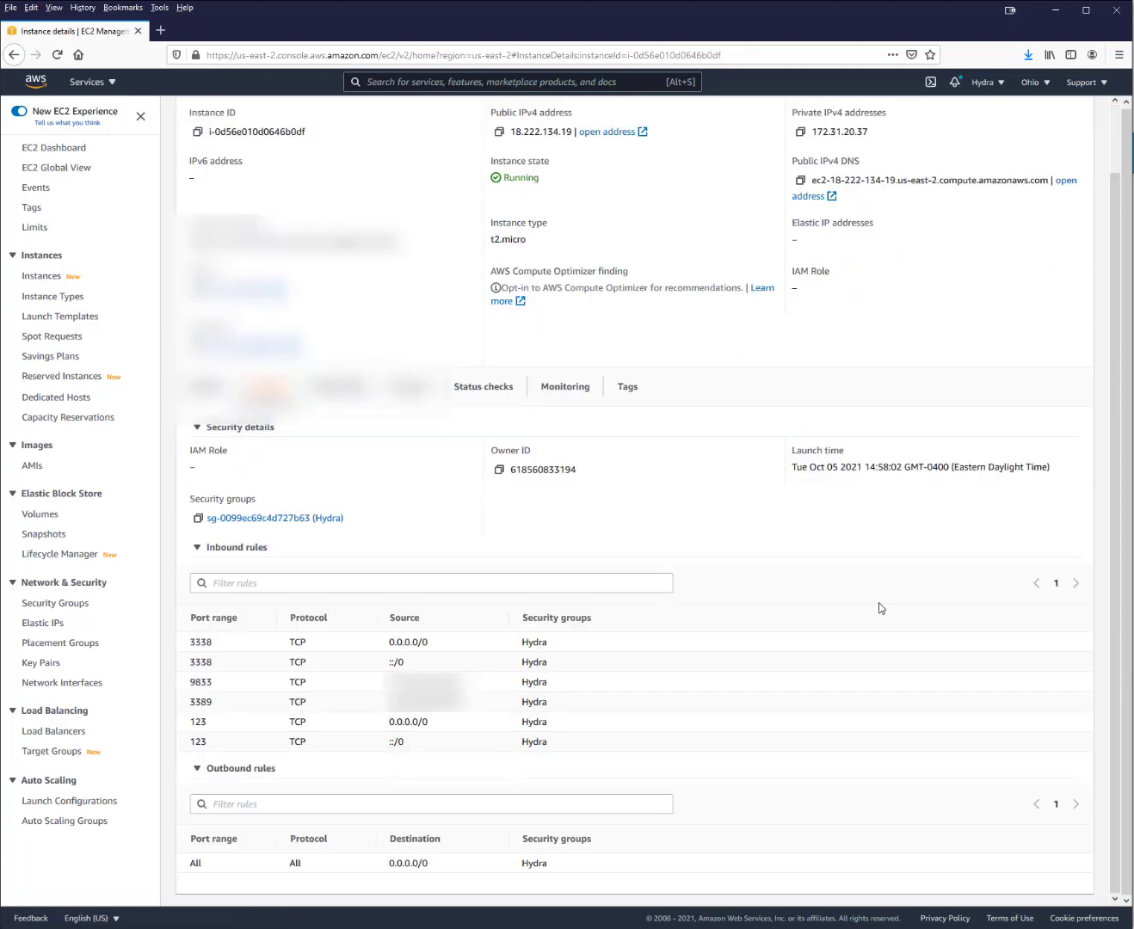
- Open inbound rules editing for security group sg-0099ec69c4d727b63 (Hydra), then bring up the staking guide
{"action": "left_click", "coordinate": [265, 520]}
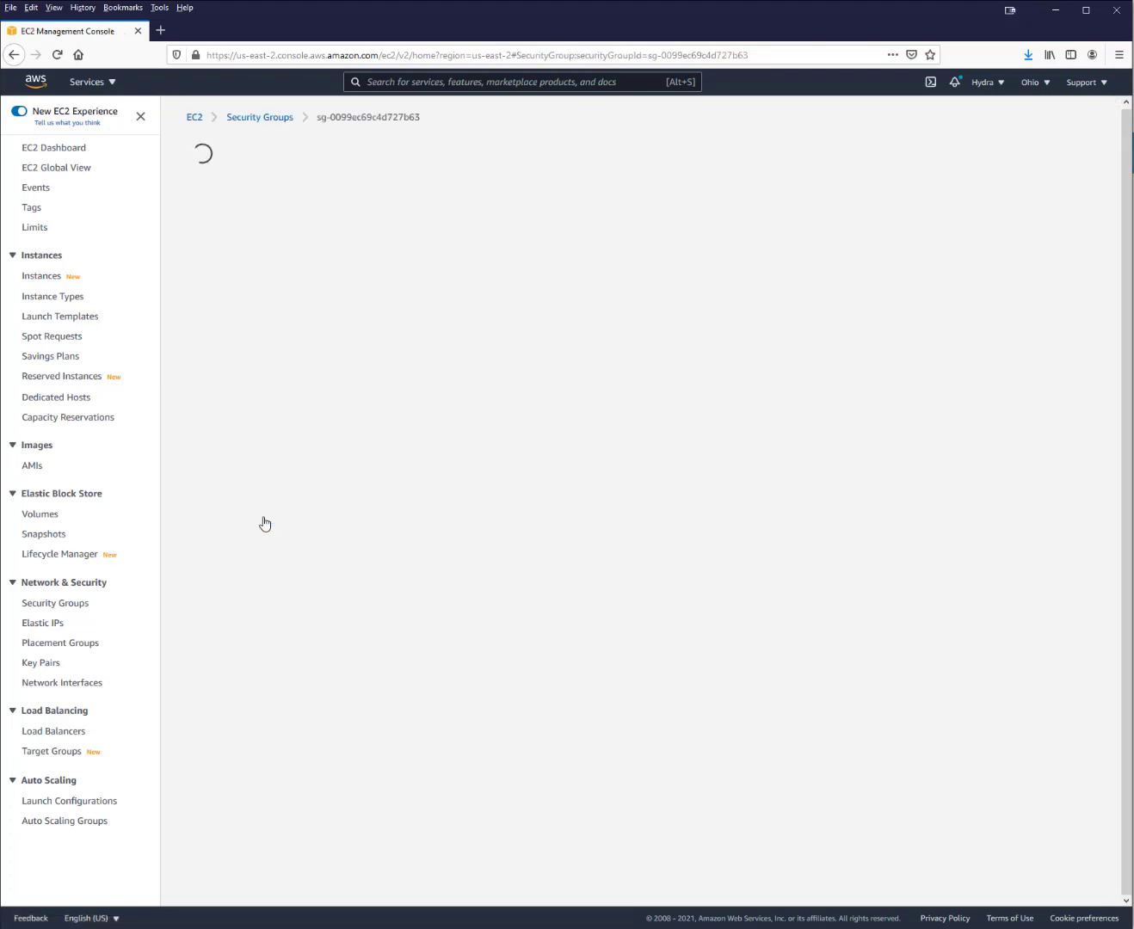
{"action": "left_click", "coordinate": [1039, 470]}
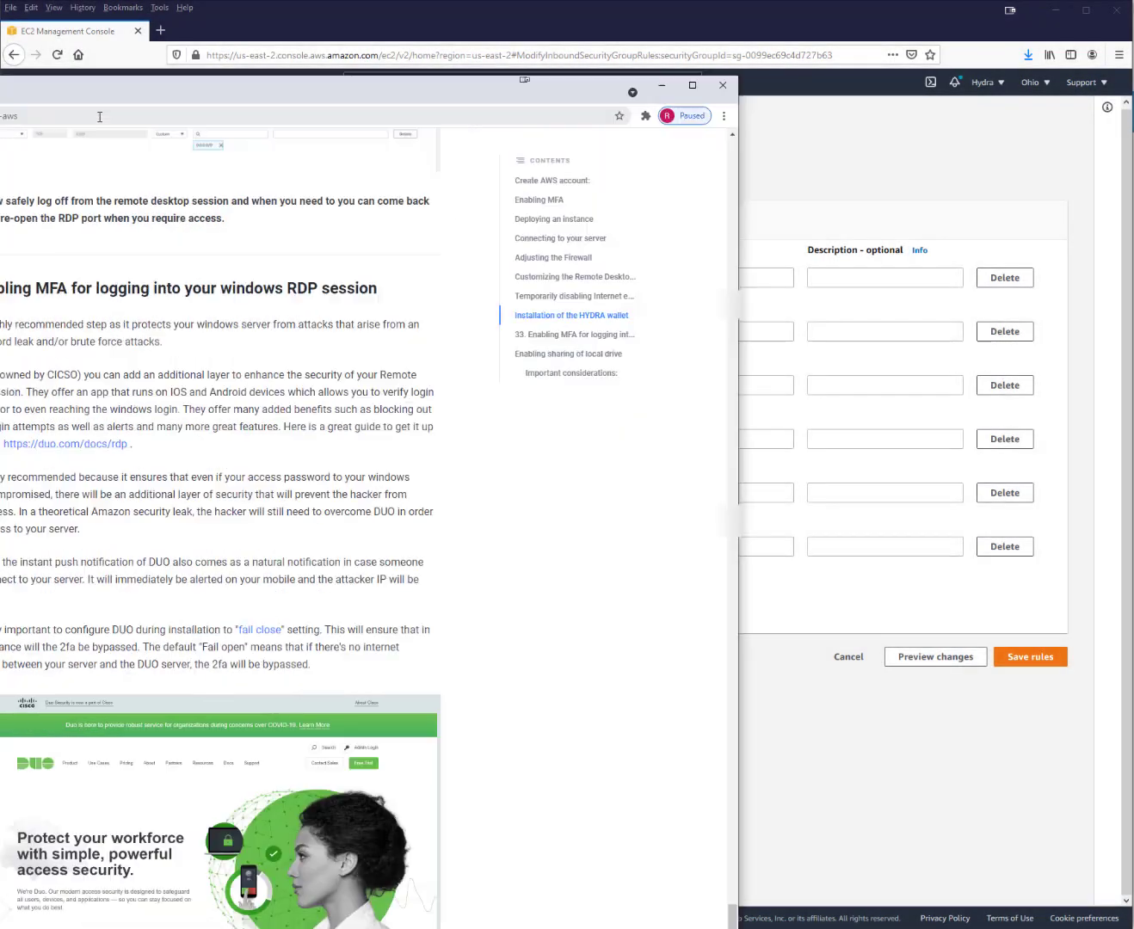
{"action": "left_click_drag", "start_coordinate": [100, 117], "coordinate": [491, 40]}
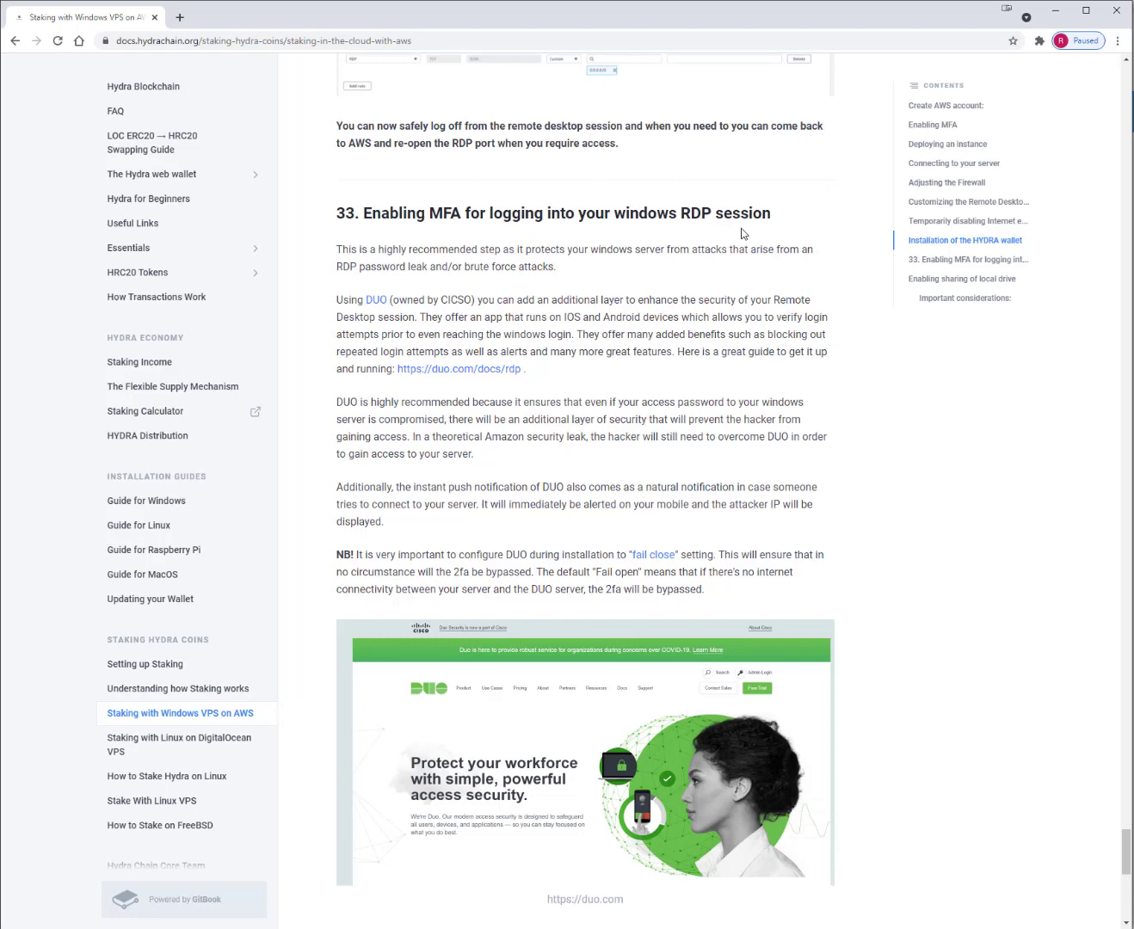
- Scroll through the guide's MFA, local drive sharing and important considerations sections
{"action": "scroll", "coordinate": [626, 373], "scroll_direction": "down", "scroll_amount": 2}
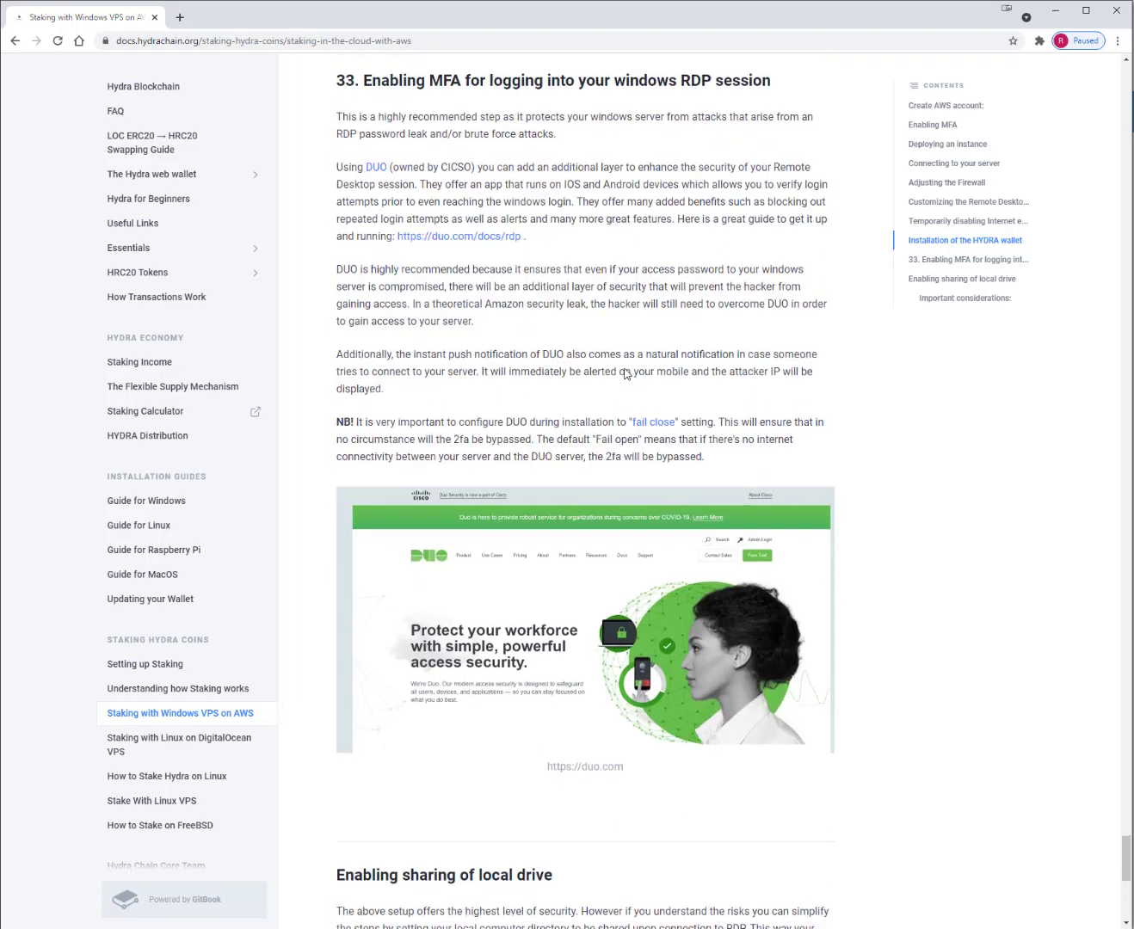
{"action": "scroll", "coordinate": [626, 374], "scroll_direction": "down", "scroll_amount": 7}
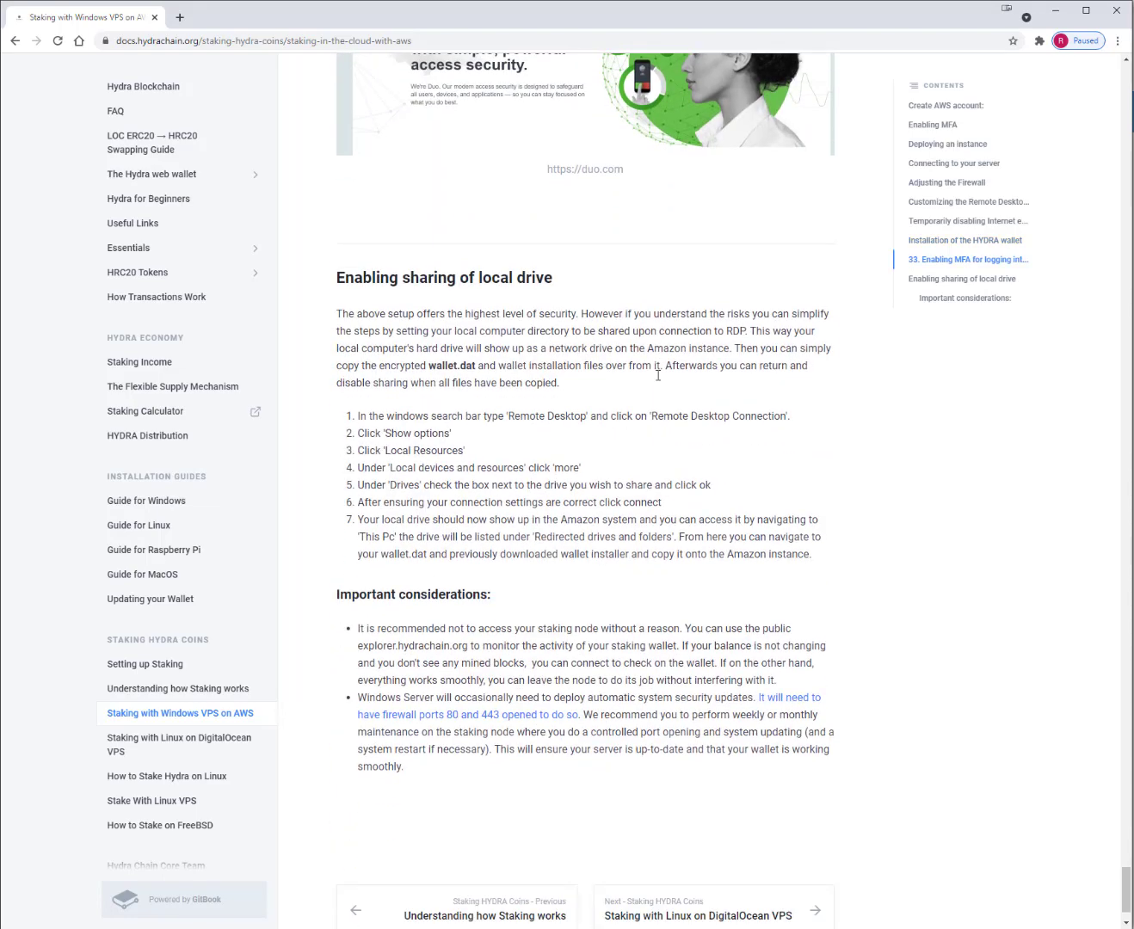
{"action": "scroll", "coordinate": [658, 375], "scroll_direction": "down", "scroll_amount": 2}
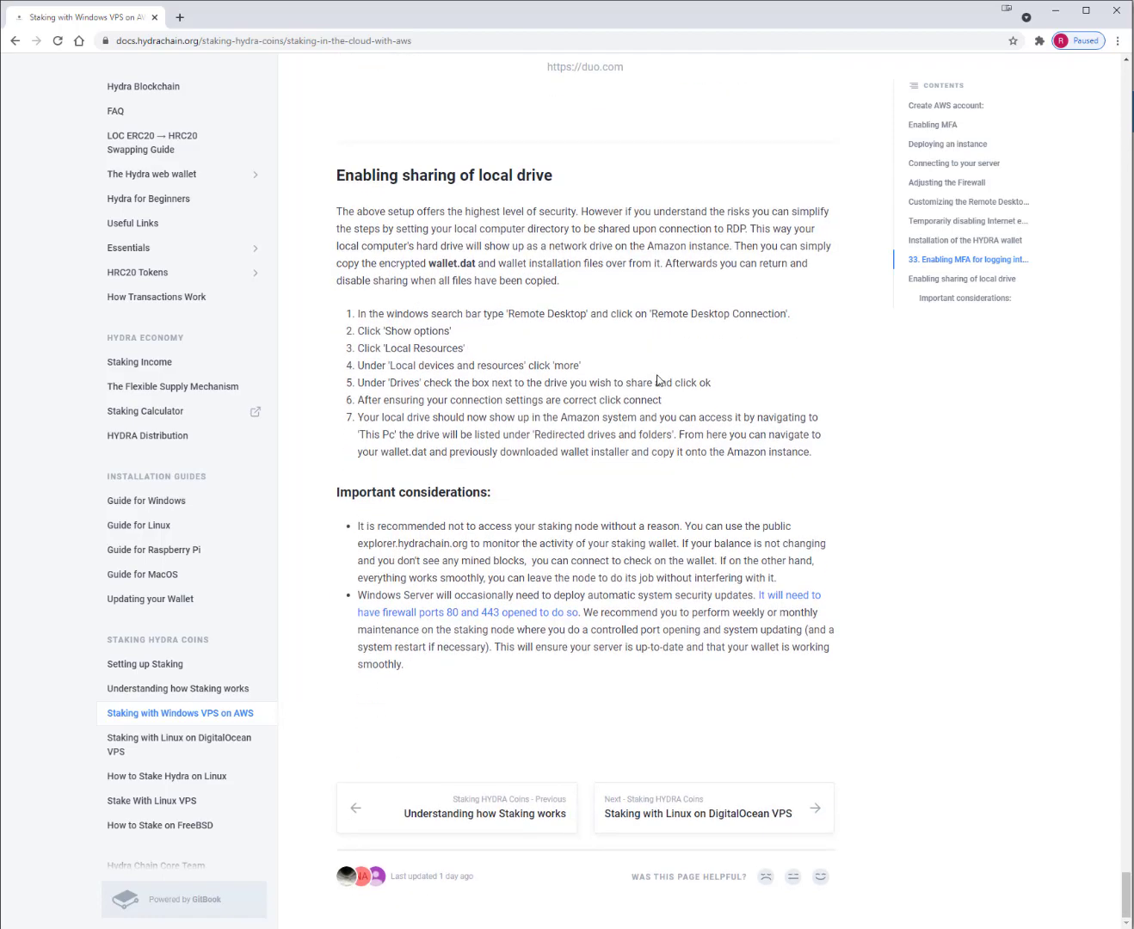
{"action": "scroll", "coordinate": [659, 379], "scroll_direction": "up", "scroll_amount": 10}
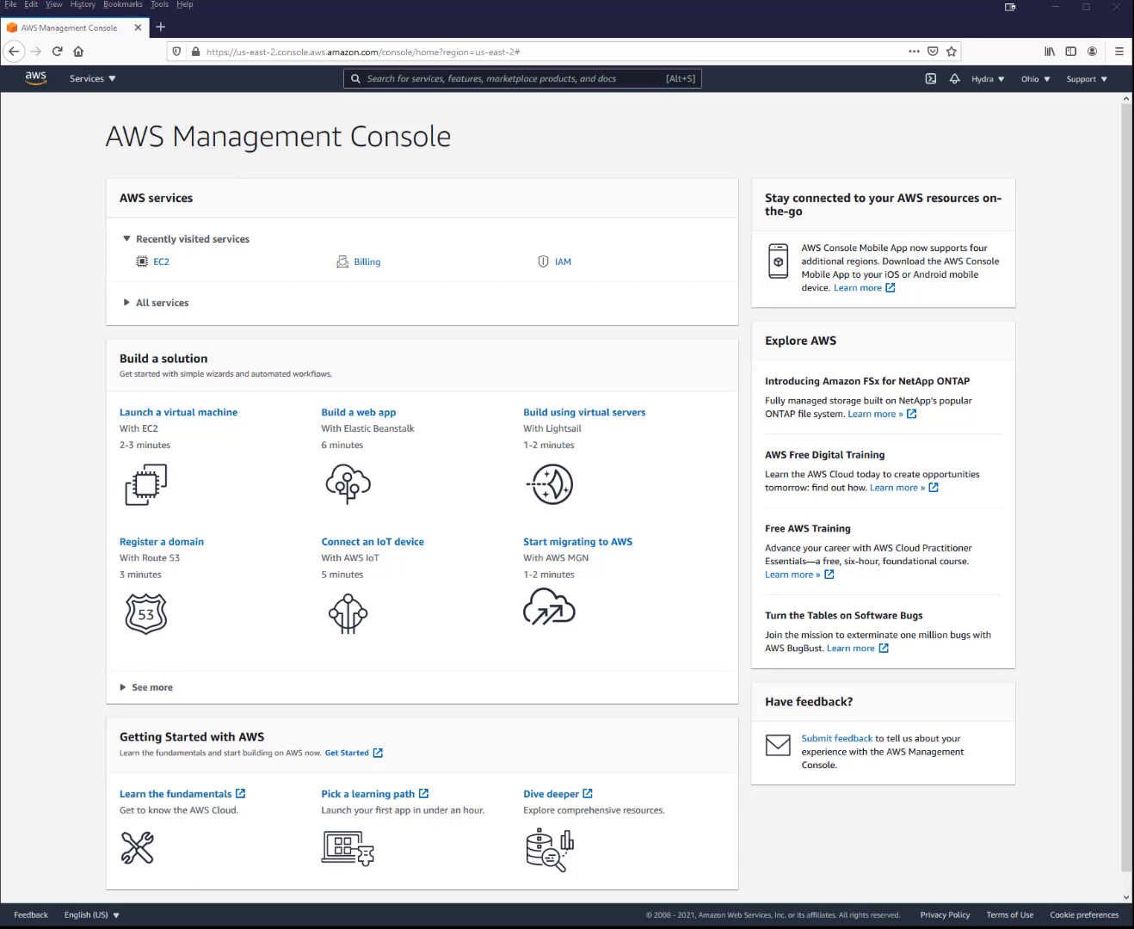
- Open EC2, select the running t2.micro instance, and highlight 18.222.134.19 in its public DNS
{"action": "left_click", "coordinate": [162, 266]}
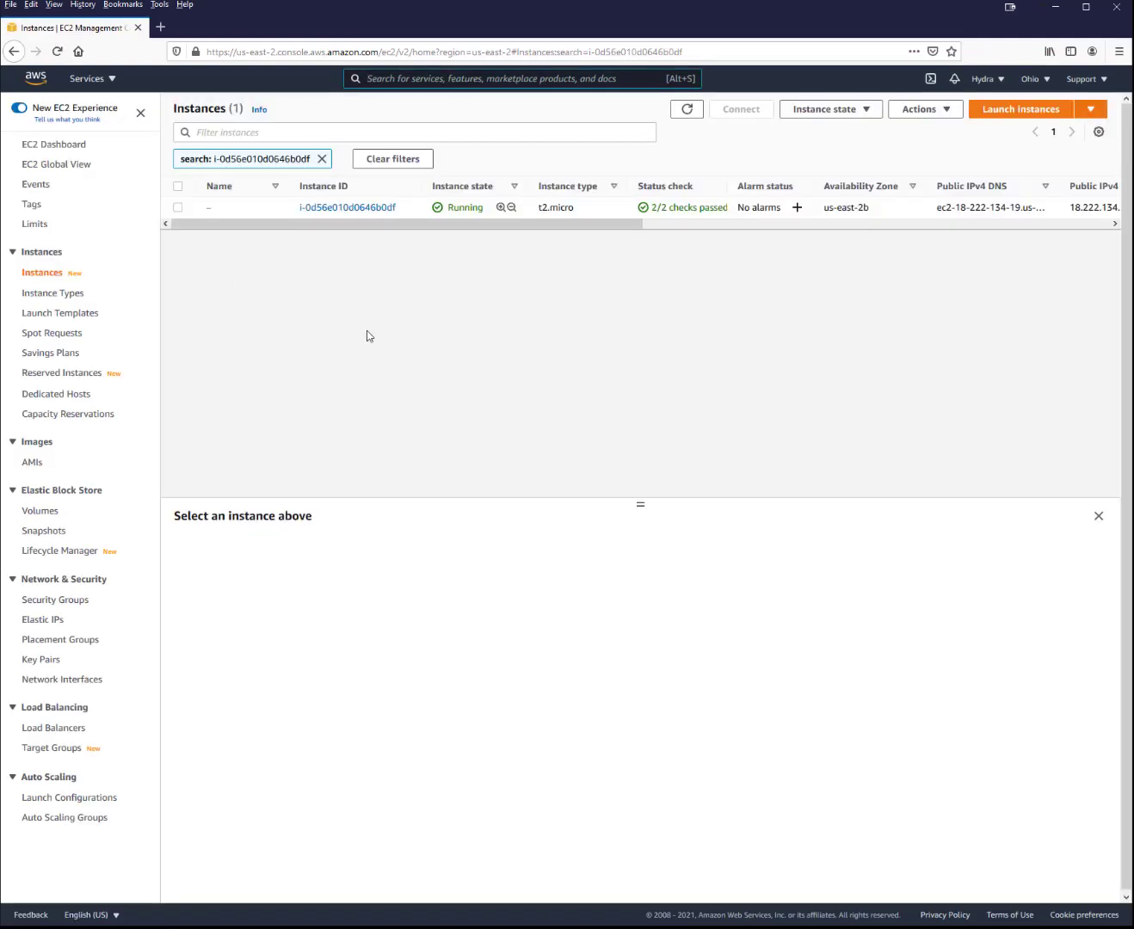
{"action": "left_click_drag", "start_coordinate": [528, 225], "coordinate": [687, 225]}
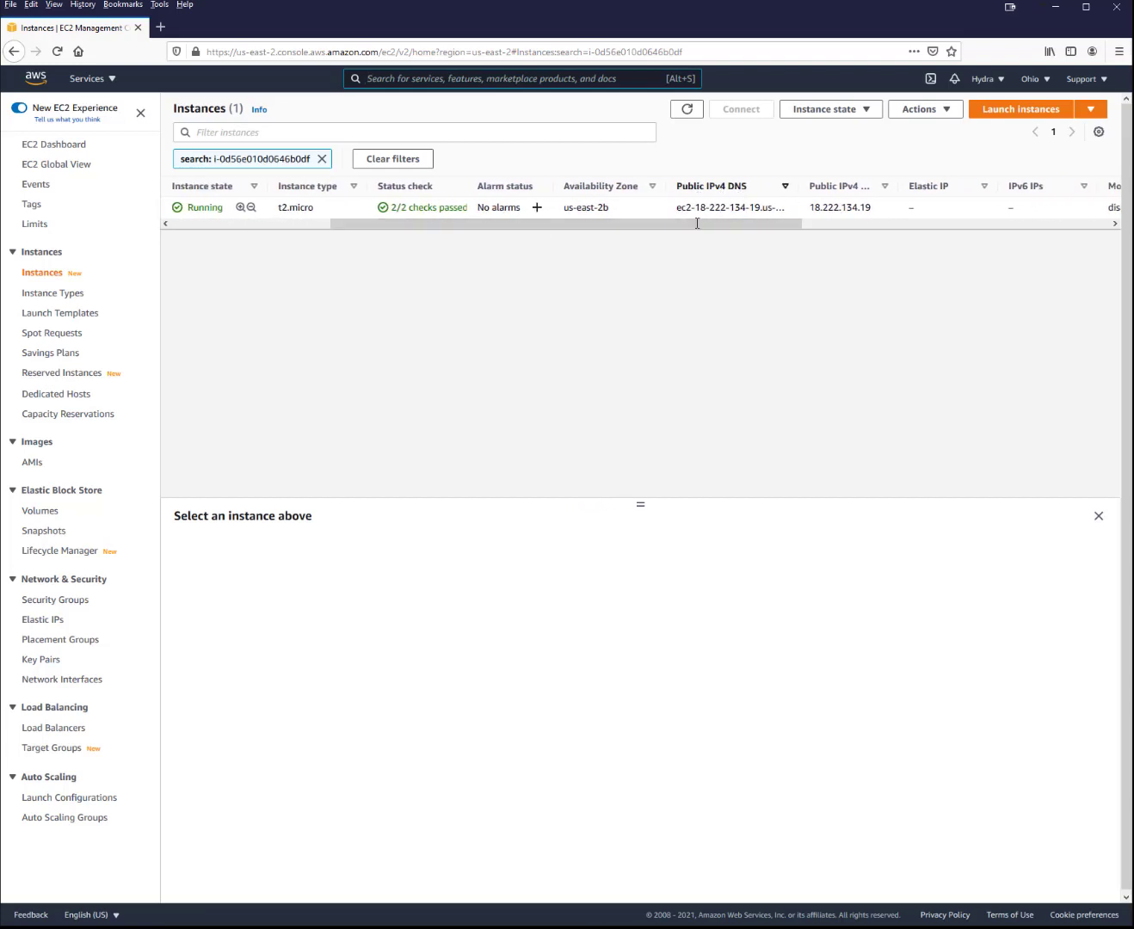
{"action": "left_click_drag", "start_coordinate": [695, 208], "coordinate": [760, 205]}
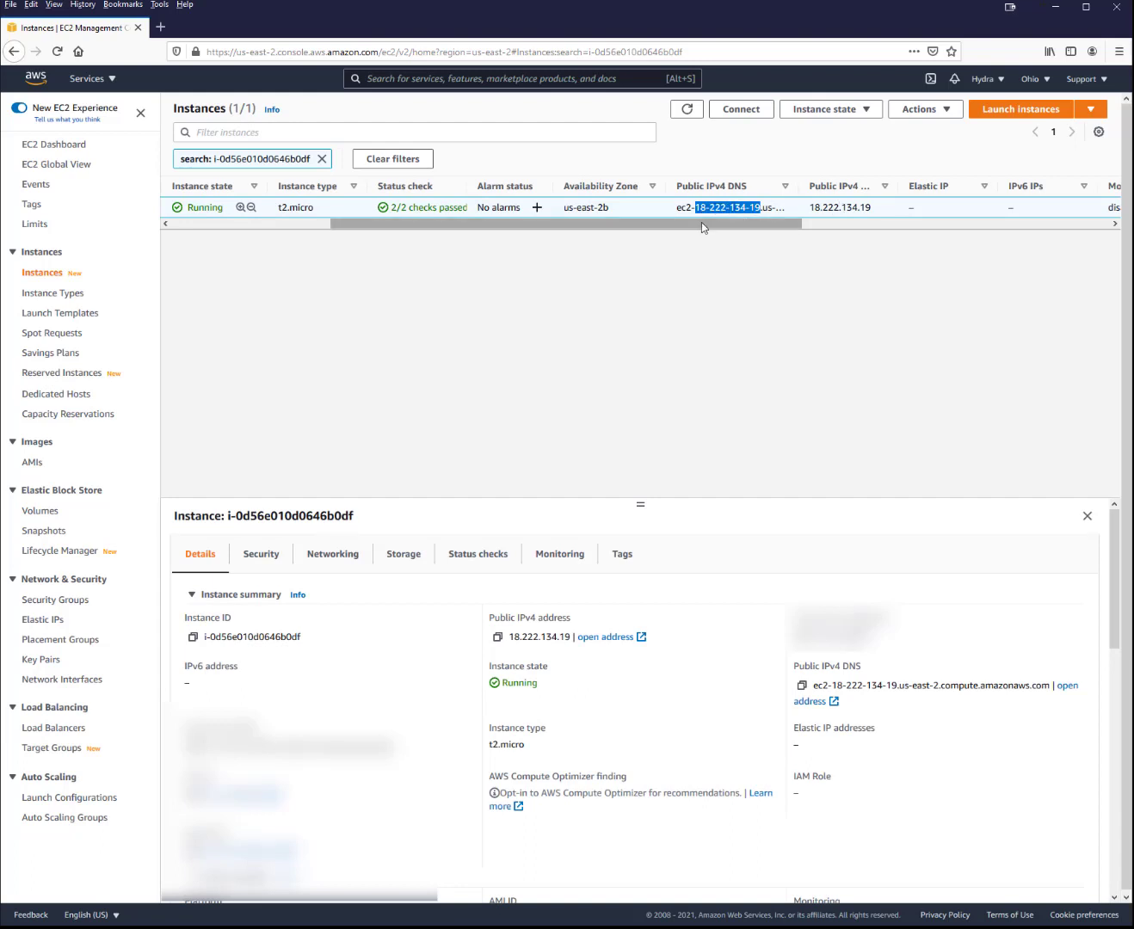
{"action": "left_click_drag", "start_coordinate": [701, 223], "coordinate": [501, 246]}
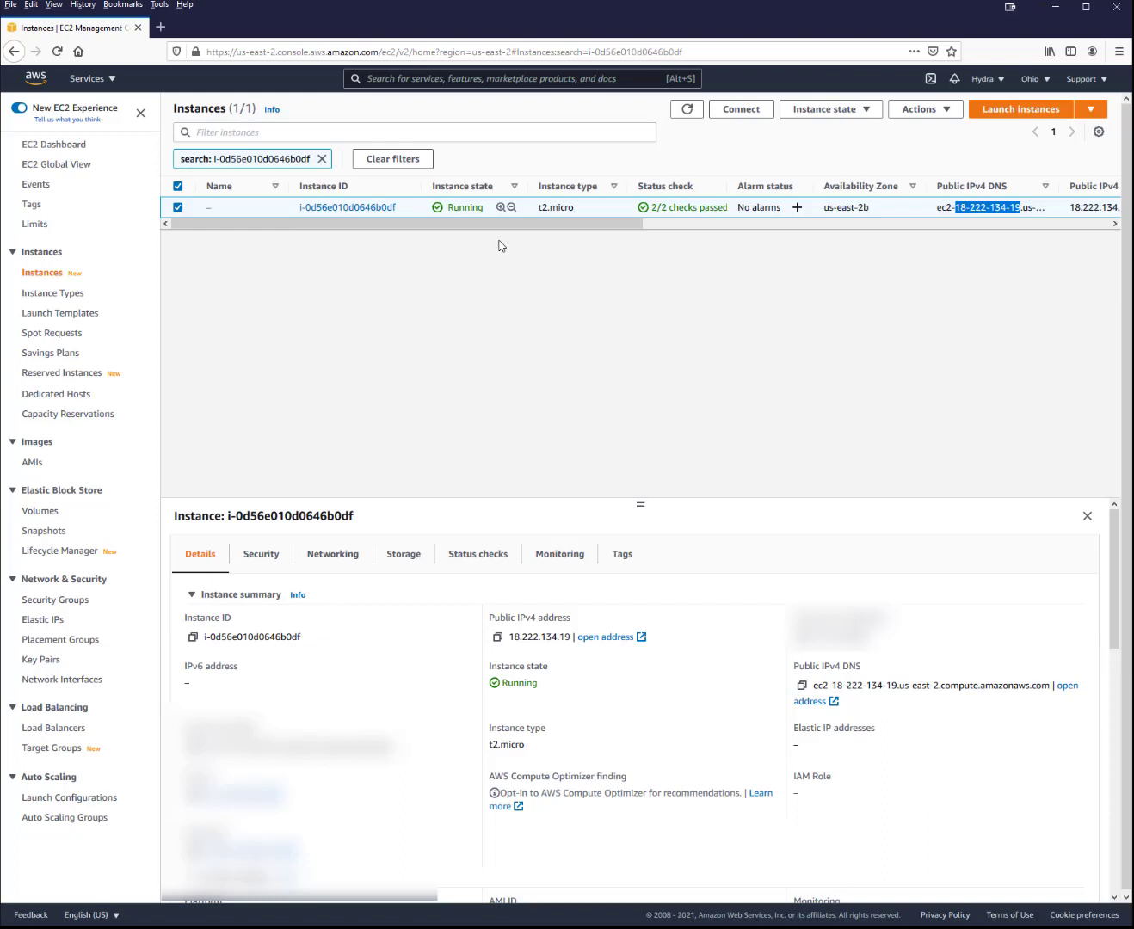
- Stop the t2.micro instance and check that its public IPv4 DNS is now empty
{"action": "left_click", "coordinate": [856, 112]}
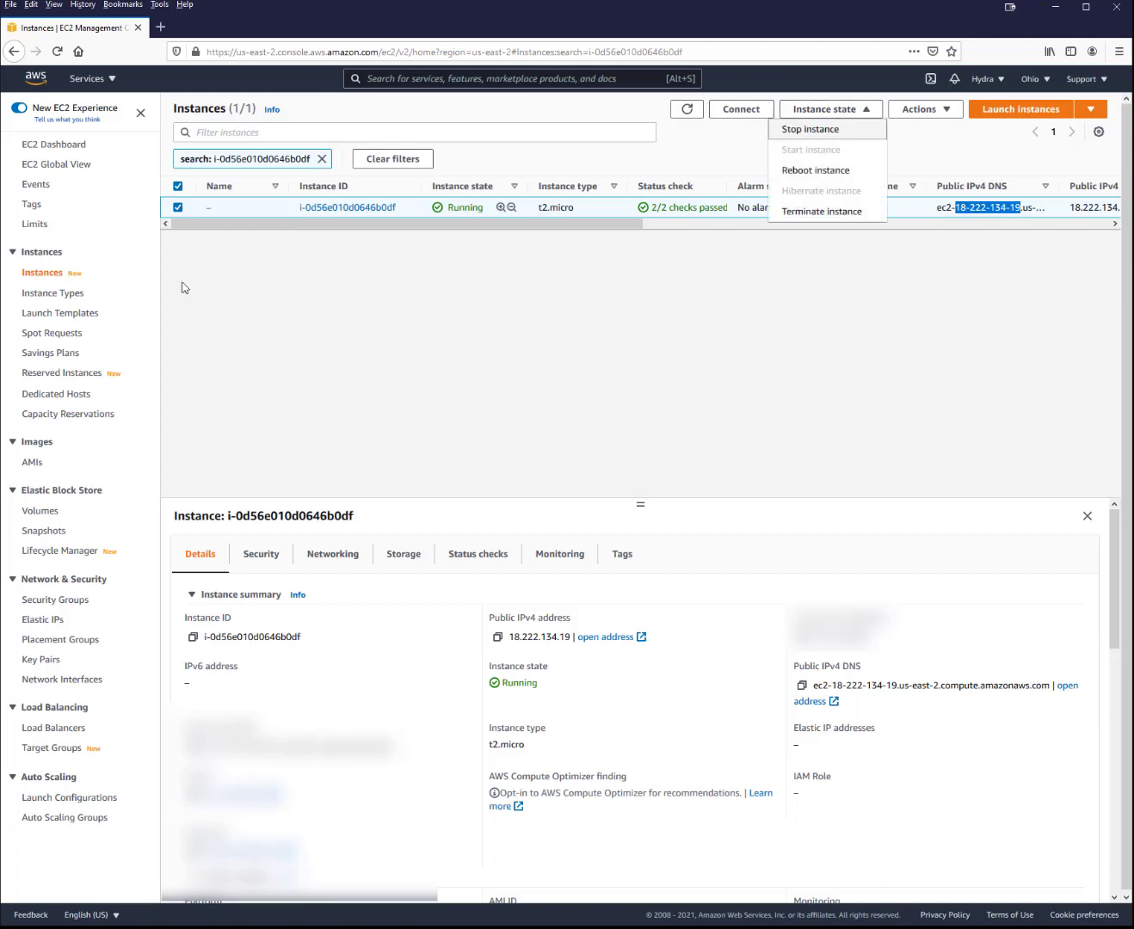
{"action": "left_click", "coordinate": [825, 130]}
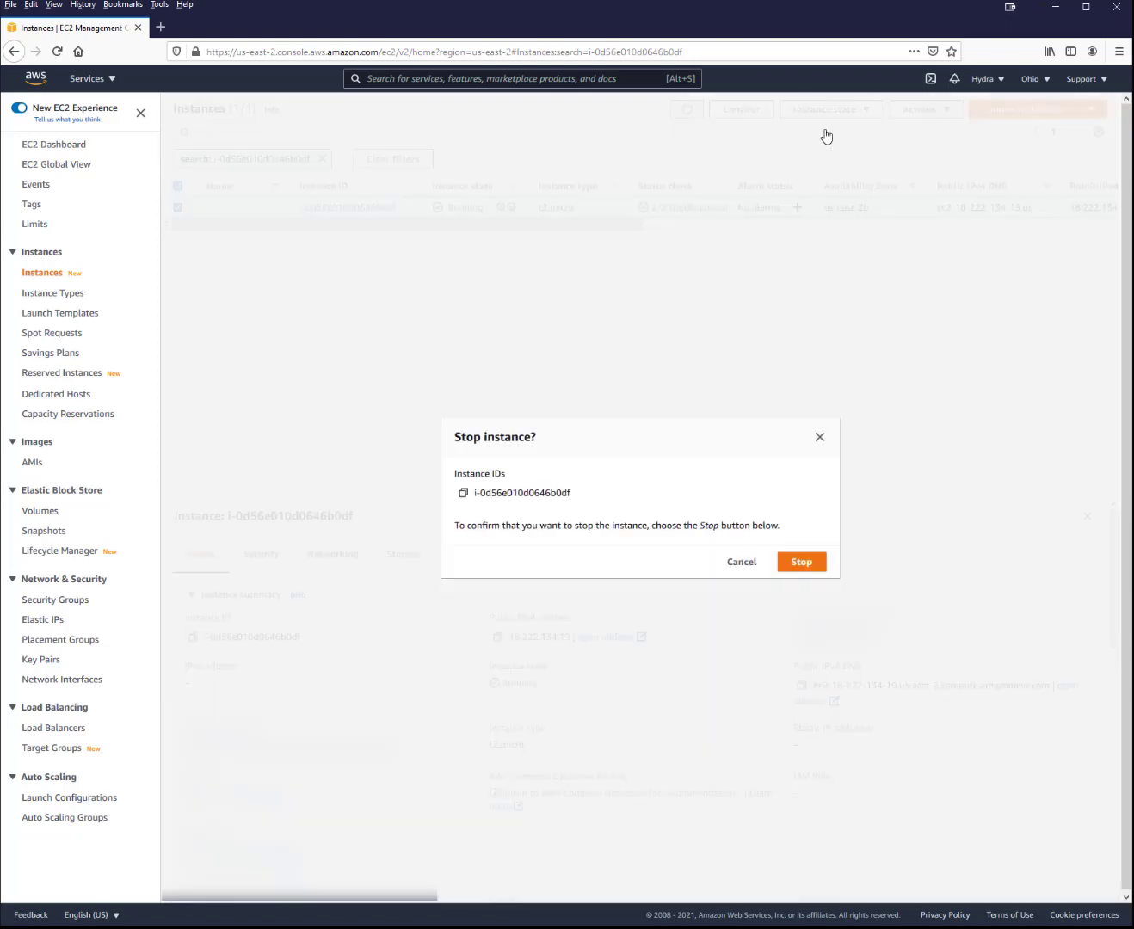
{"action": "left_click", "coordinate": [800, 561]}
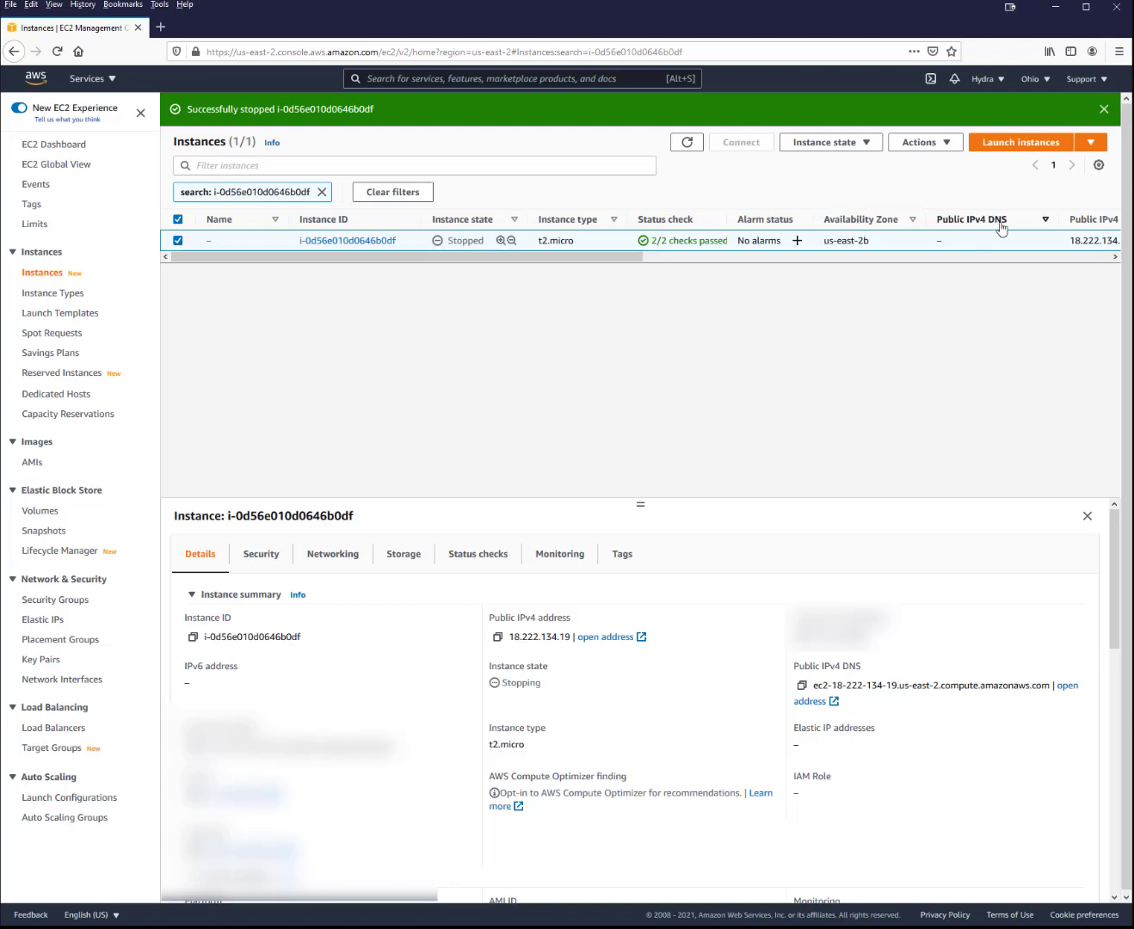
{"action": "left_click_drag", "start_coordinate": [607, 256], "coordinate": [677, 264]}
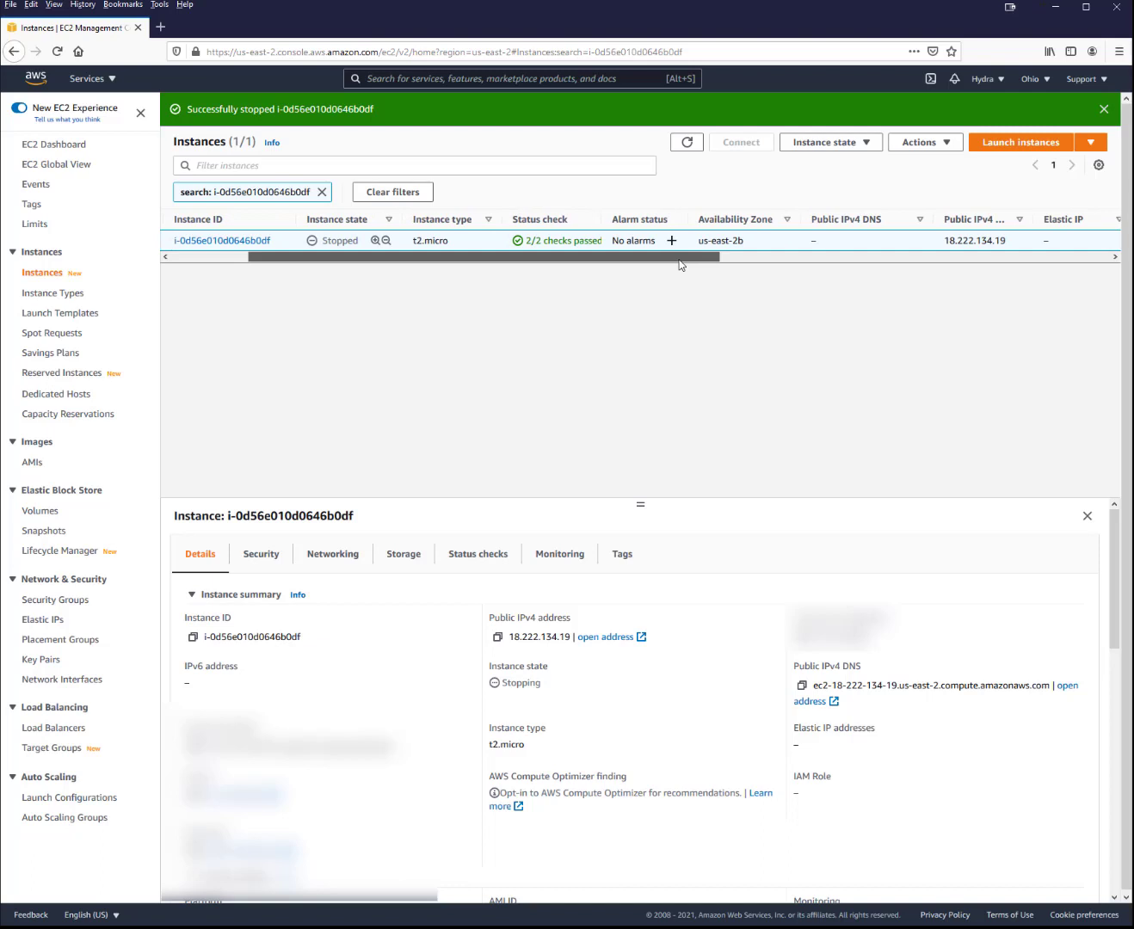
{"action": "scroll", "coordinate": [679, 258], "scroll_direction": "right", "scroll_amount": 1}
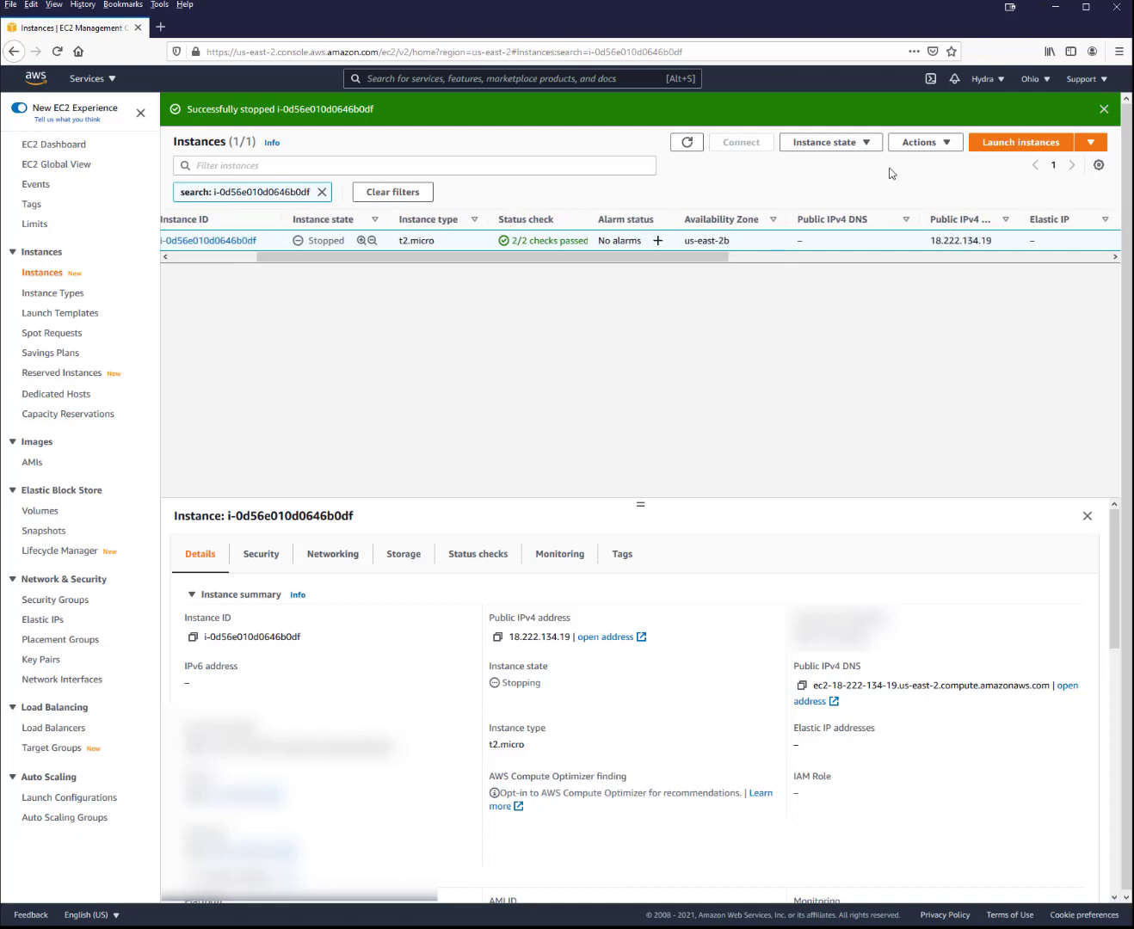
{"action": "left_click_drag", "start_coordinate": [664, 257], "coordinate": [458, 257]}
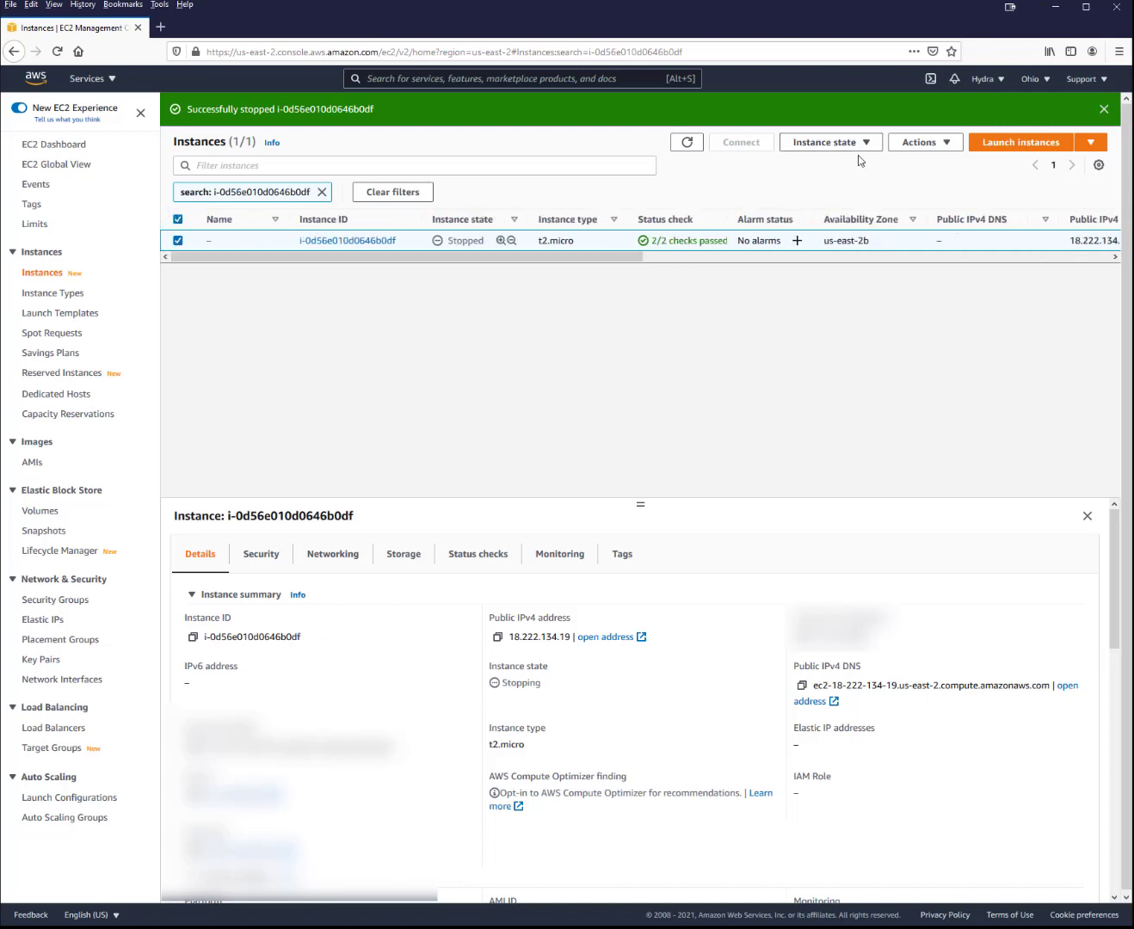
{"action": "left_click", "coordinate": [866, 146]}
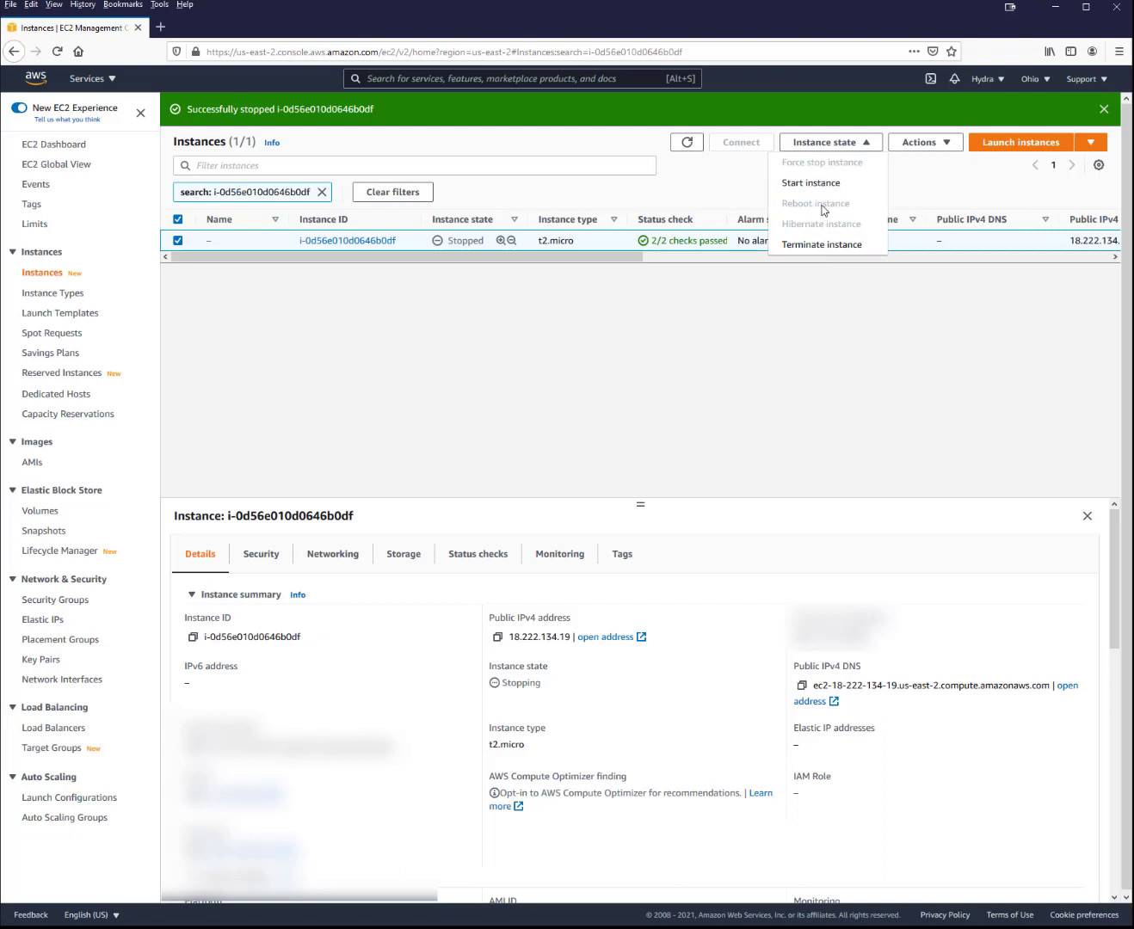
- Start the instance again and highlight its new public IP 3.140.208.103 in the DNS name
{"action": "left_click", "coordinate": [813, 183]}
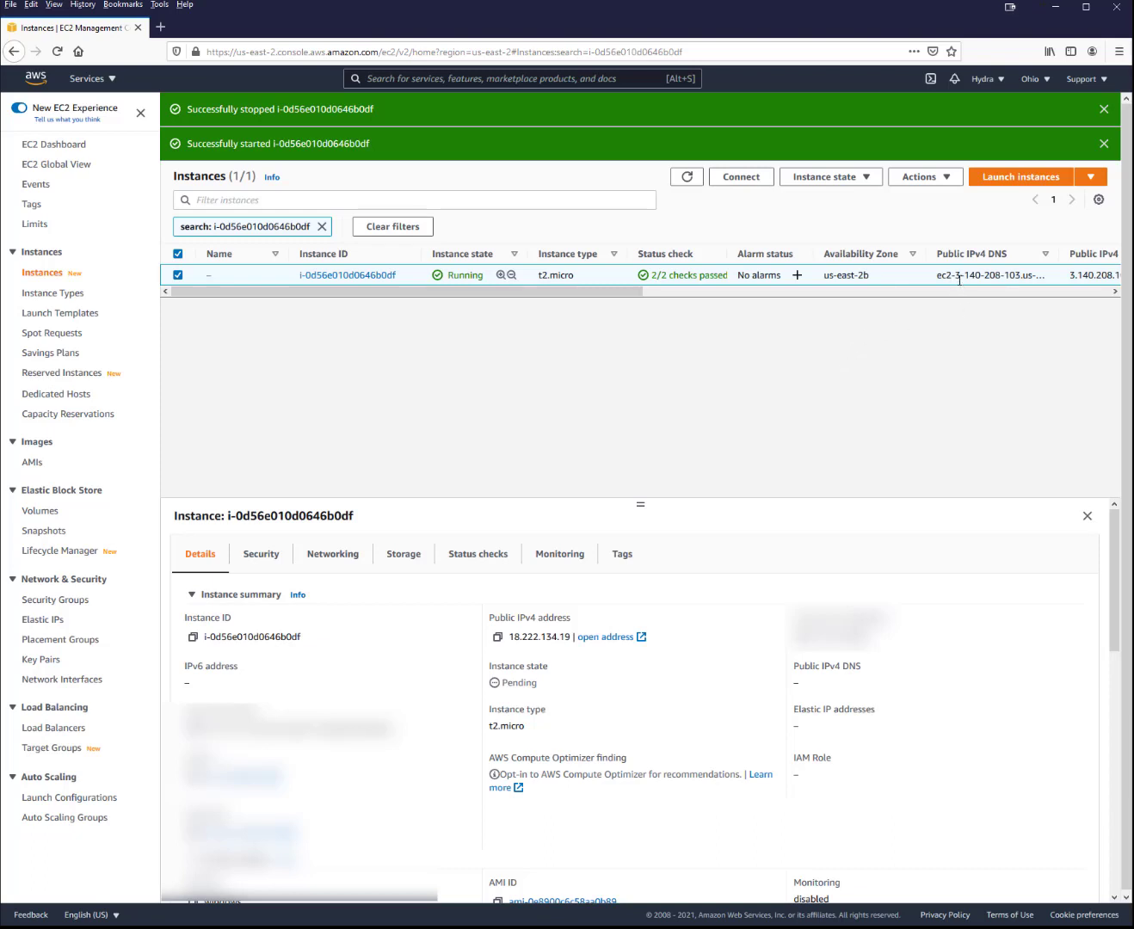
{"action": "scroll", "coordinate": [959, 280], "scroll_direction": "right", "scroll_amount": 3}
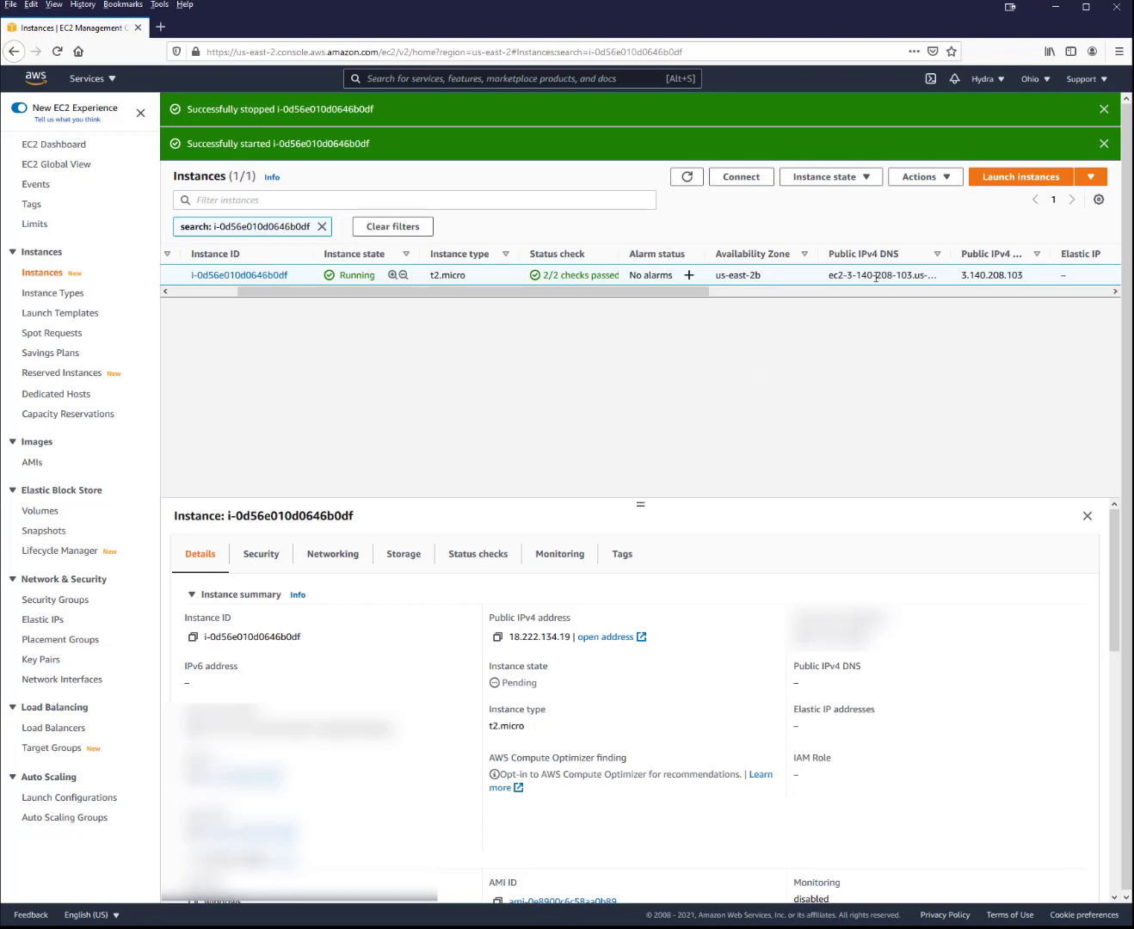
{"action": "left_click_drag", "start_coordinate": [848, 276], "coordinate": [912, 275]}
- Review the Hydra group's inbound rules for ports 3338, 9833, 3389 and 123, then highlight the new IP
{"action": "left_click", "coordinate": [262, 556]}
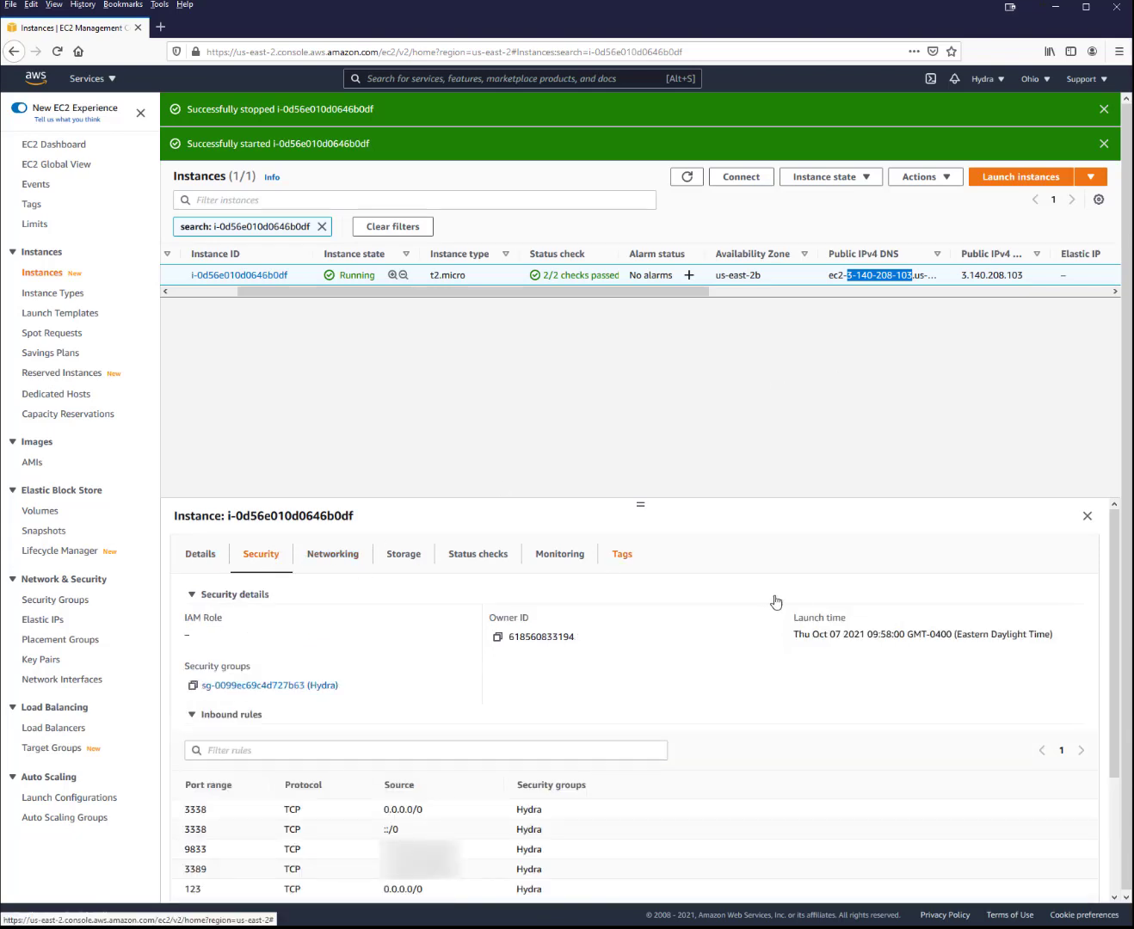
{"action": "scroll", "coordinate": [760, 603], "scroll_direction": "down", "scroll_amount": 5}
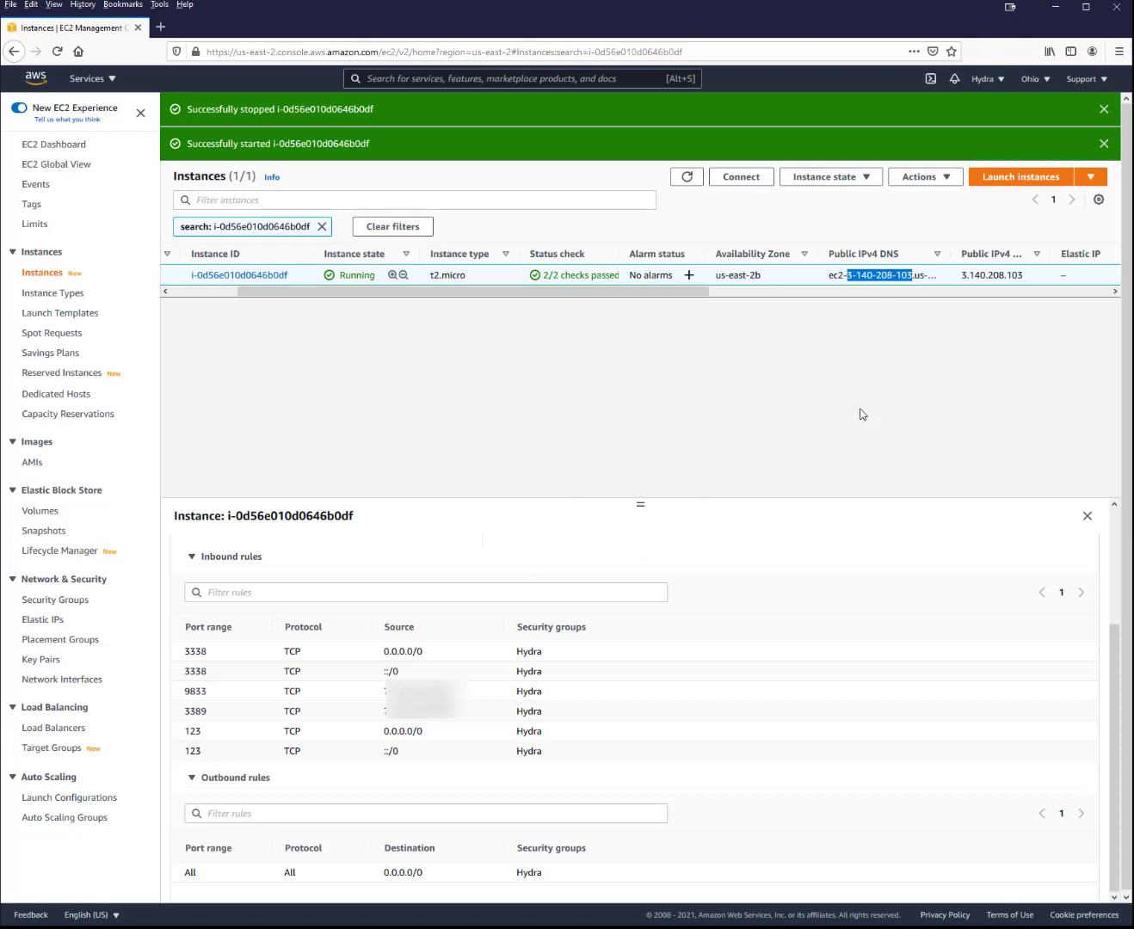
{"action": "left_click", "coordinate": [865, 180]}
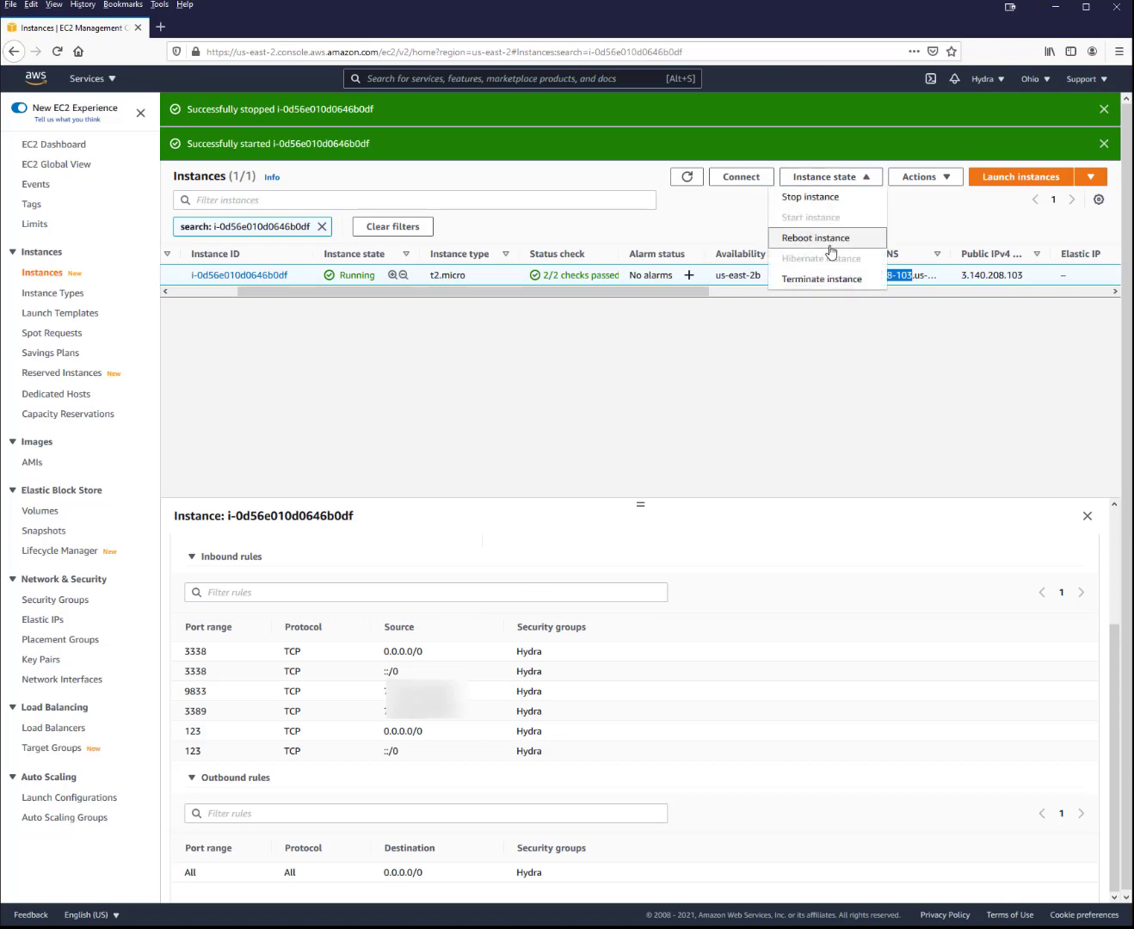
{"action": "left_click", "coordinate": [873, 416]}
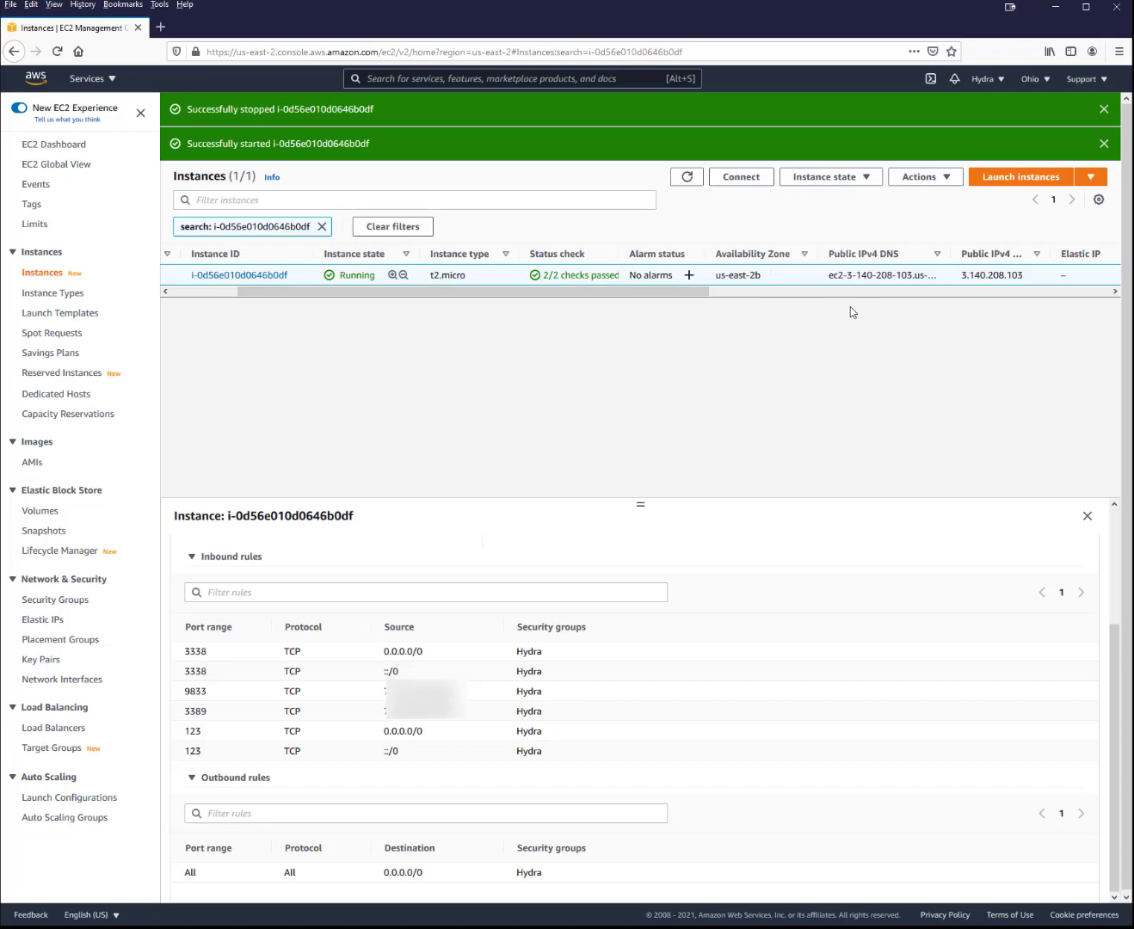
{"action": "left_click_drag", "start_coordinate": [838, 276], "coordinate": [911, 275]}
{"action": "left_click", "coordinate": [50, 927]}
{"action": "left_click", "coordinate": [379, 490]}
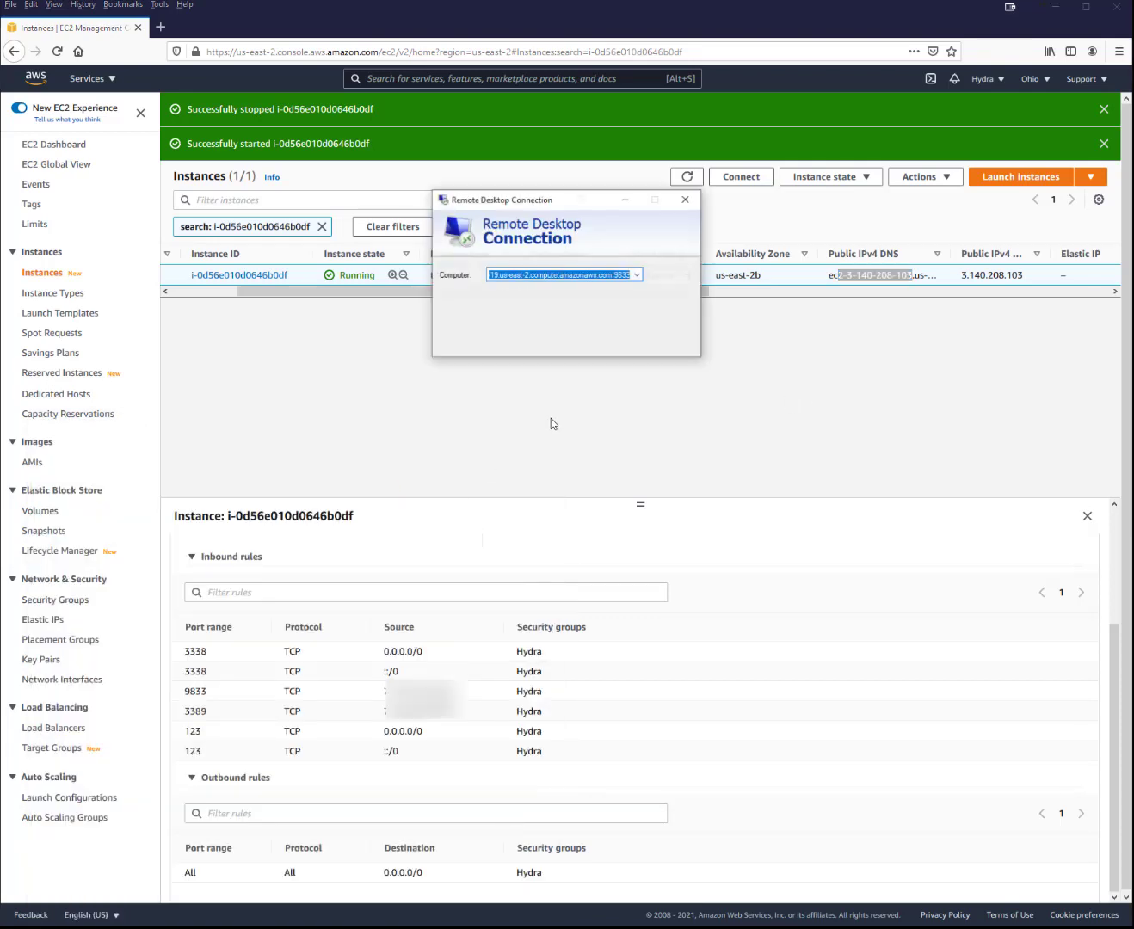
{"action": "left_click", "coordinate": [574, 275]}
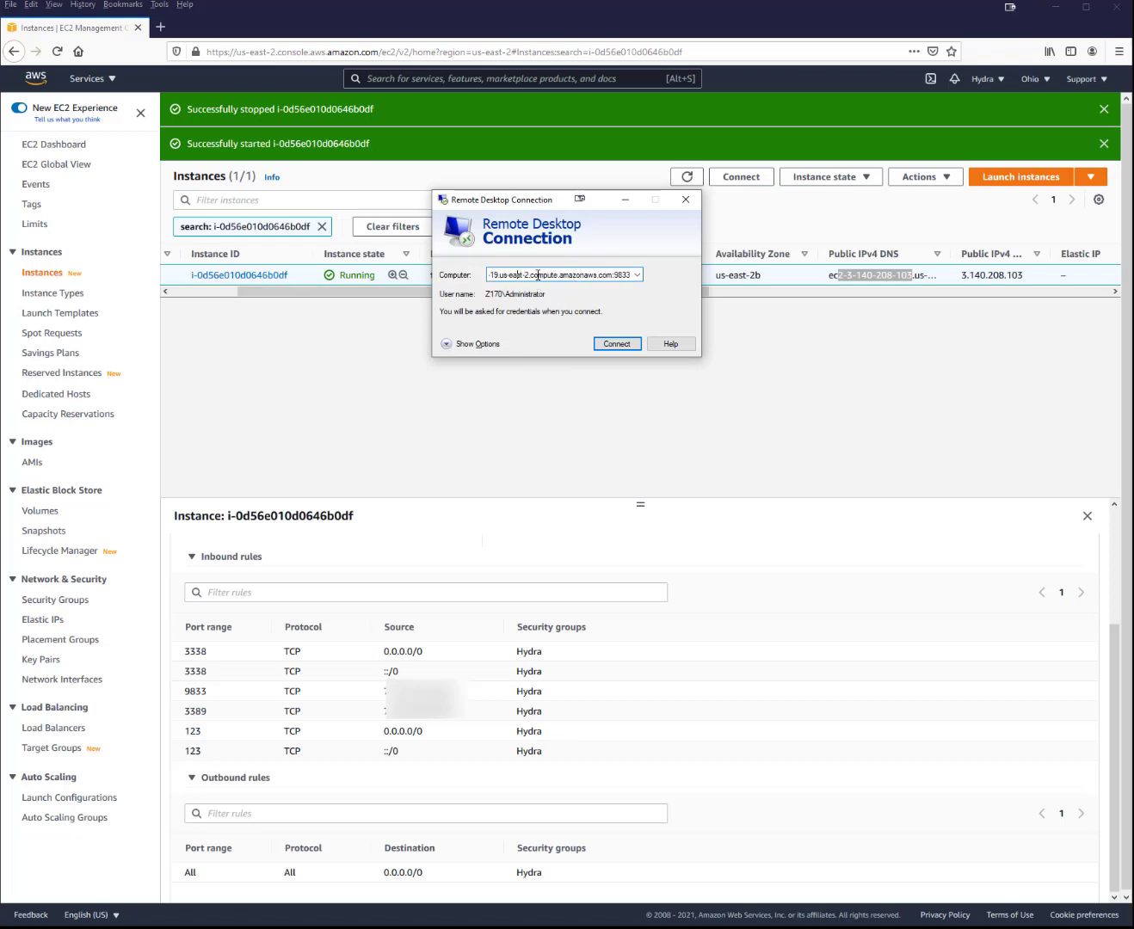
{"action": "key", "text": "Left"}
{"action": "key", "text": "Left"}
{"action": "key", "text": "Left"}
{"action": "key", "text": "Left"}
{"action": "key", "text": "Left"}
{"action": "key", "text": "Left"}
{"action": "key", "text": "Left"}
{"action": "key", "text": "Left"}
{"action": "key", "text": "Left"}
{"action": "key", "text": "Left"}
{"action": "key", "text": "Left"}
{"action": "key", "text": "Left"}
{"action": "key", "text": "Left"}
{"action": "key", "text": "End"}
{"action": "key", "text": "Right"}
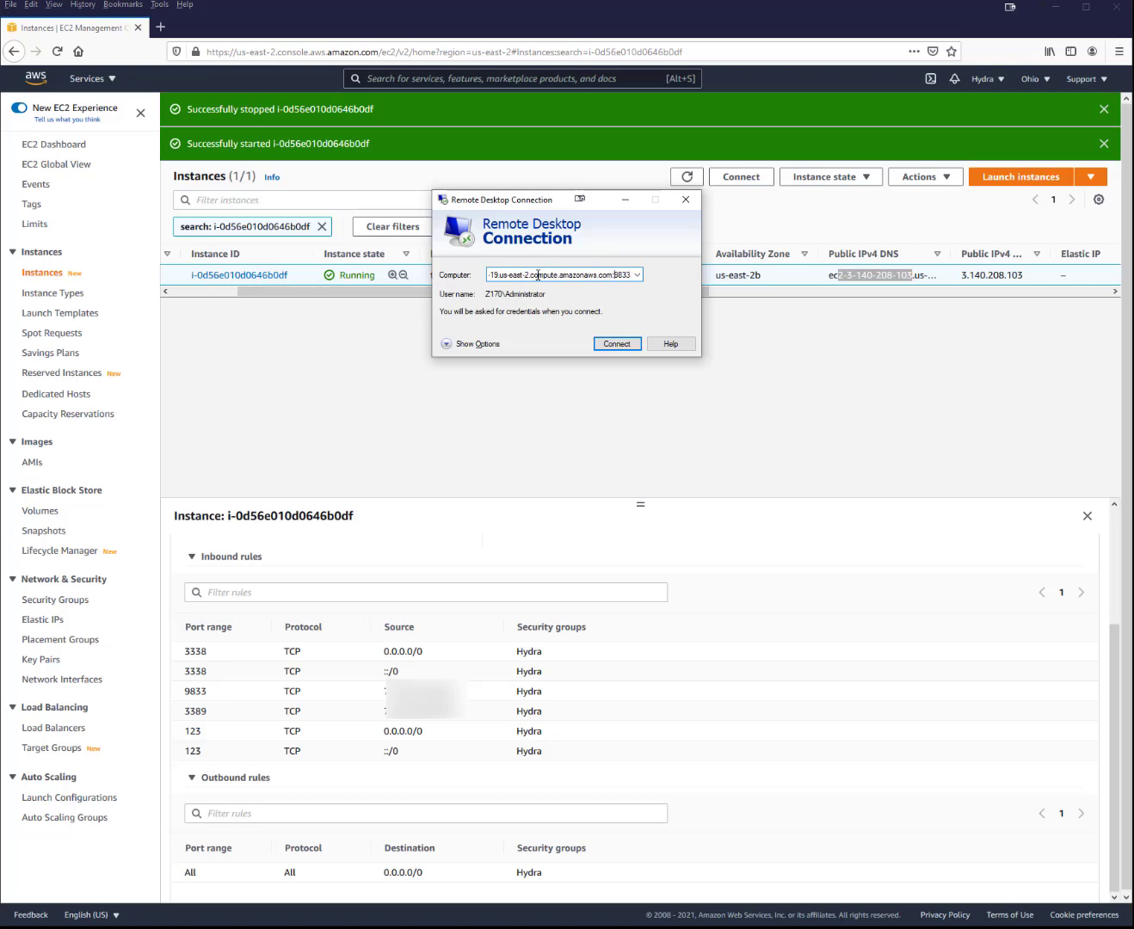